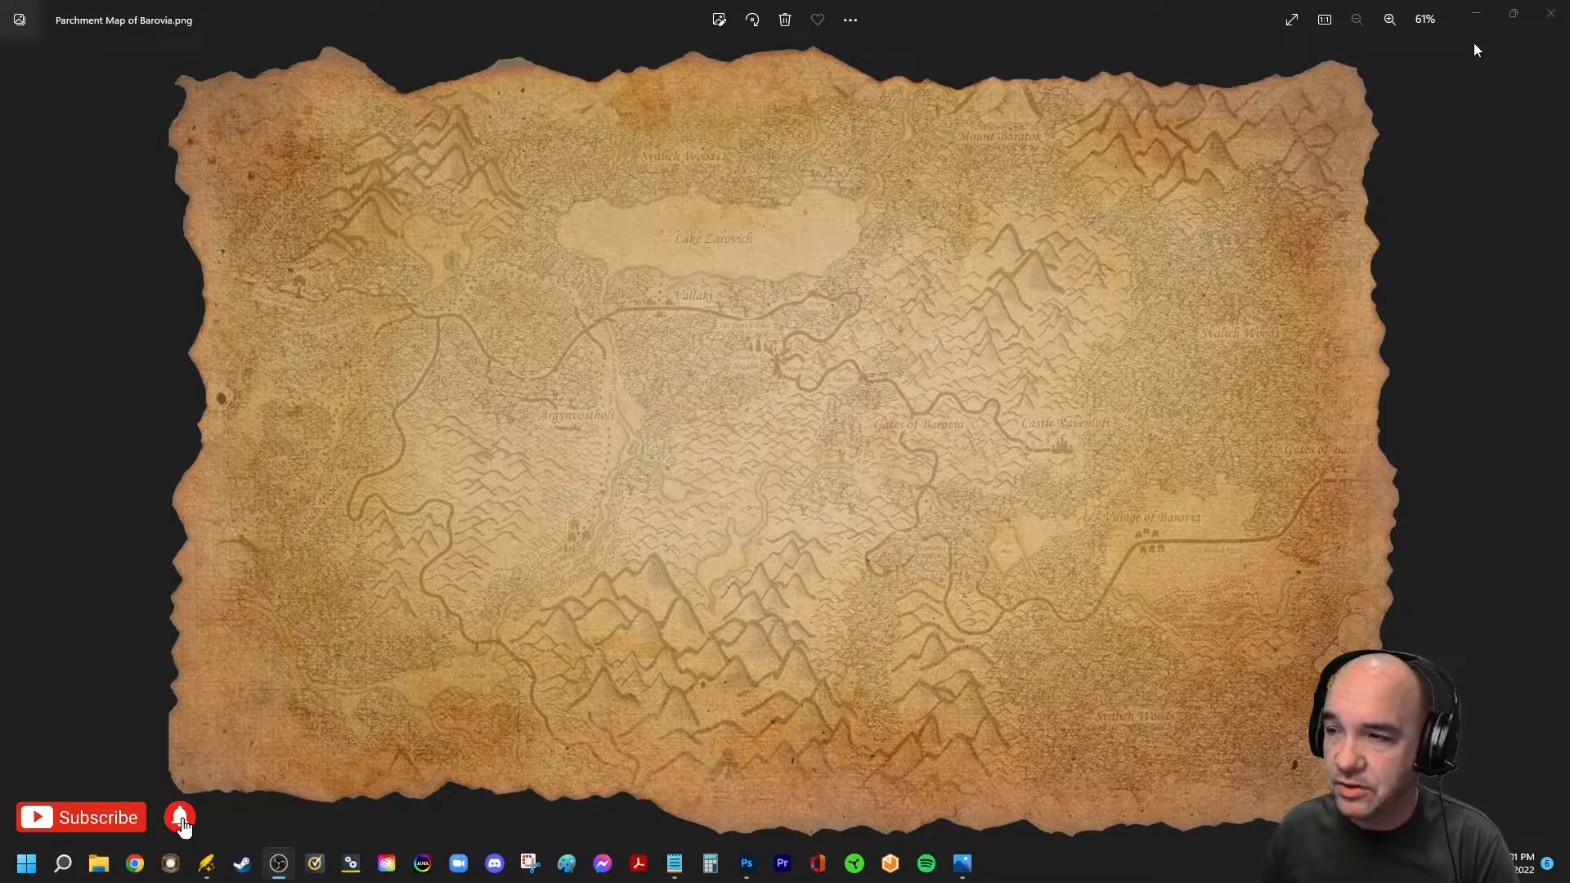
# Switch to Wonderdraft and compare the reference map overlay with the drawn map at opacity 1 and 0.3, returning it to 0
pyautogui.click(1474, 20)
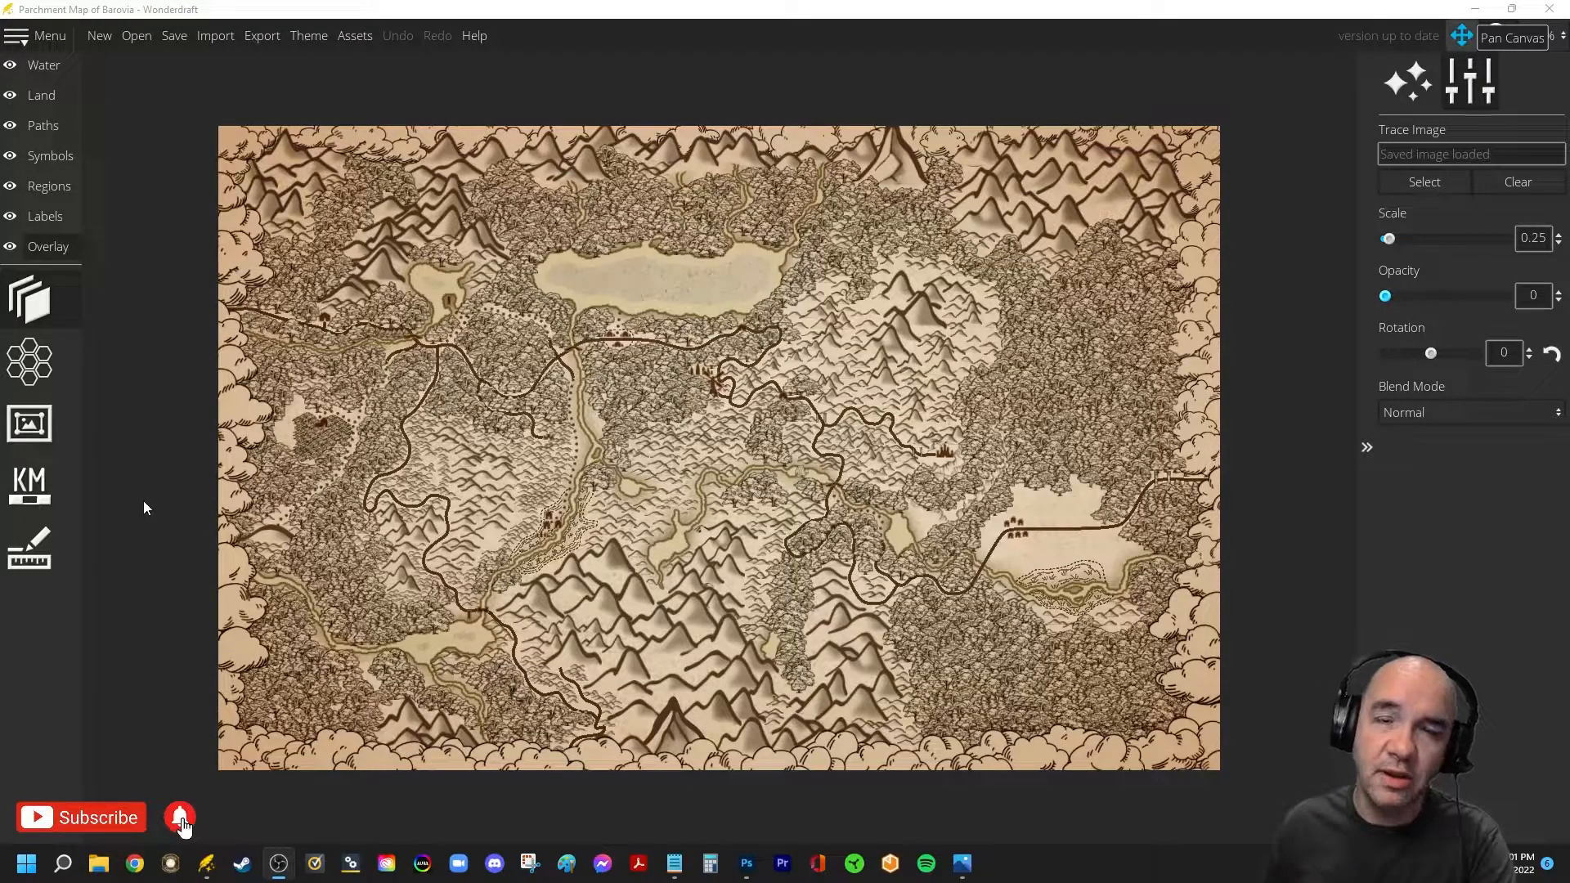
pyautogui.click(42, 315)
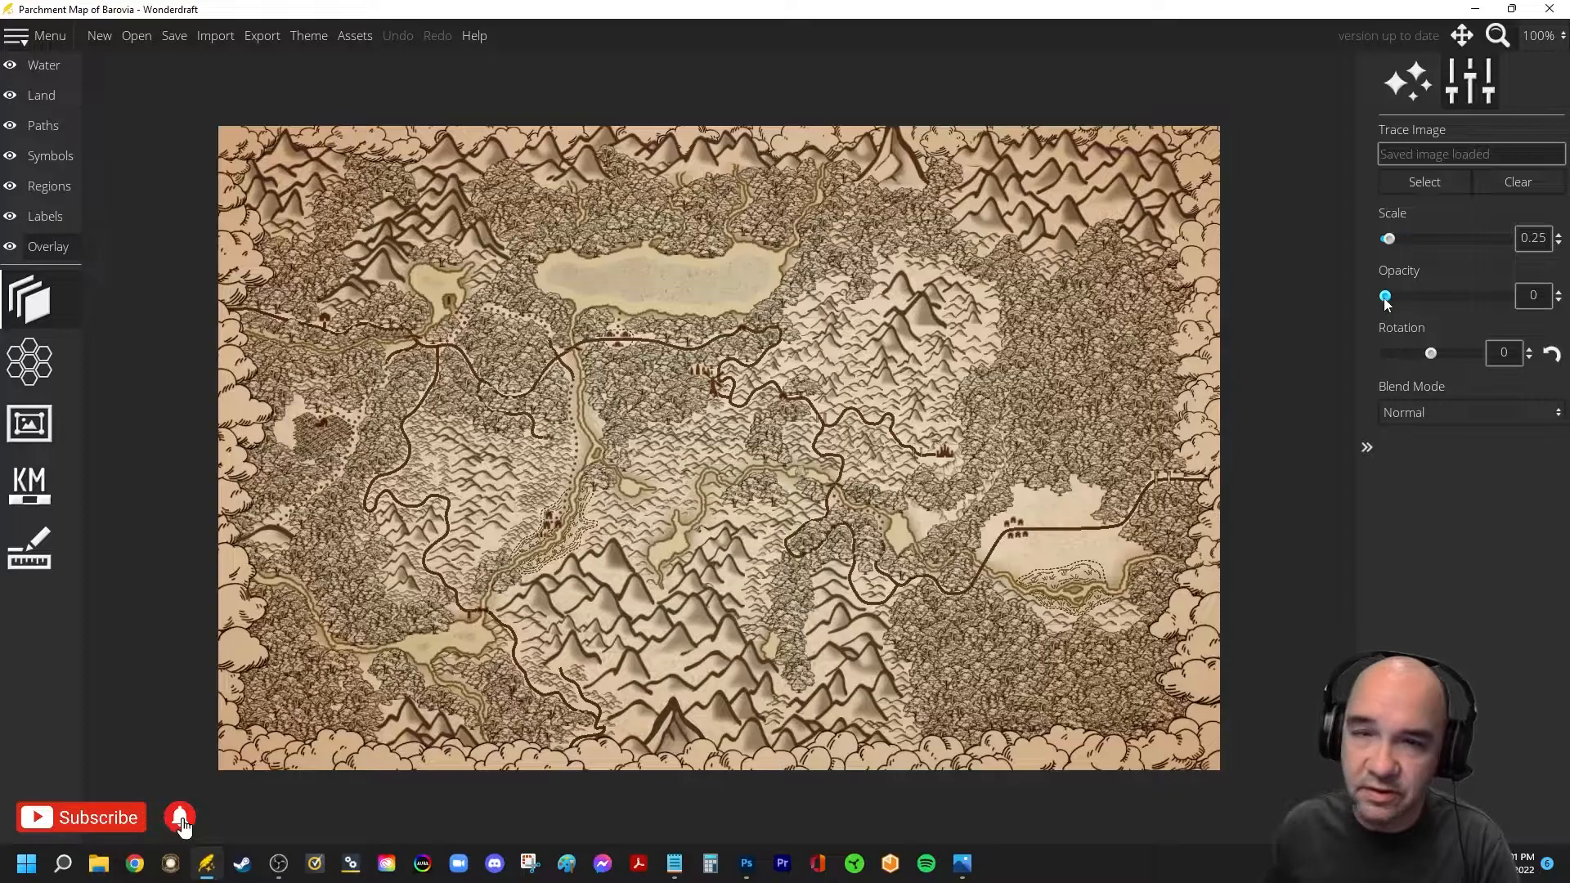
pyautogui.moveTo(1385, 297); pyautogui.dragTo(1509, 300)
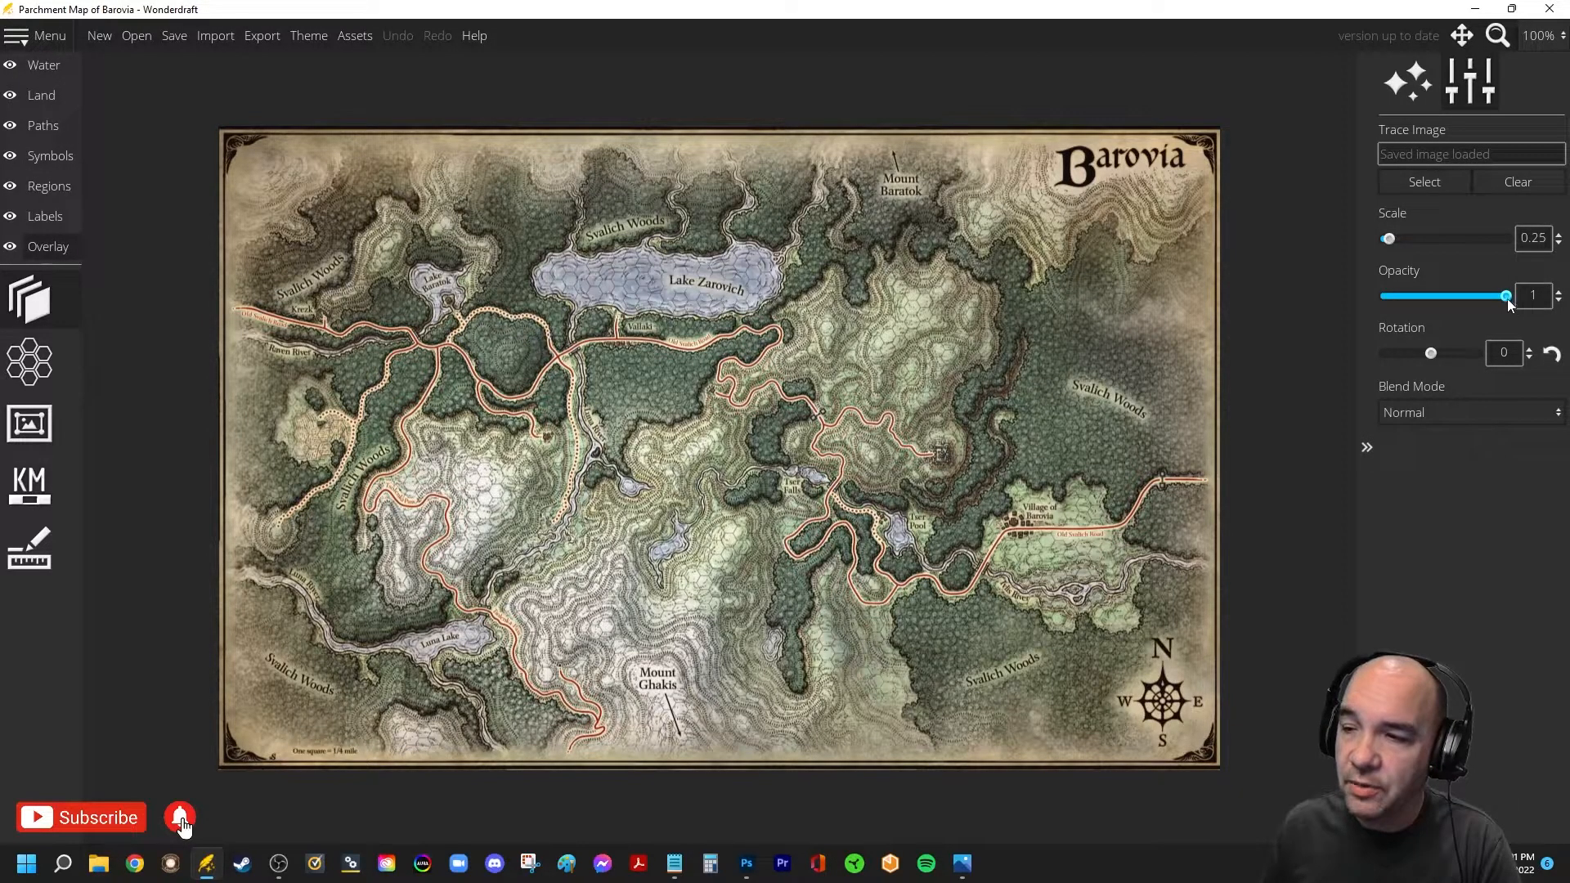
pyautogui.moveTo(1507, 297); pyautogui.dragTo(1422, 297)
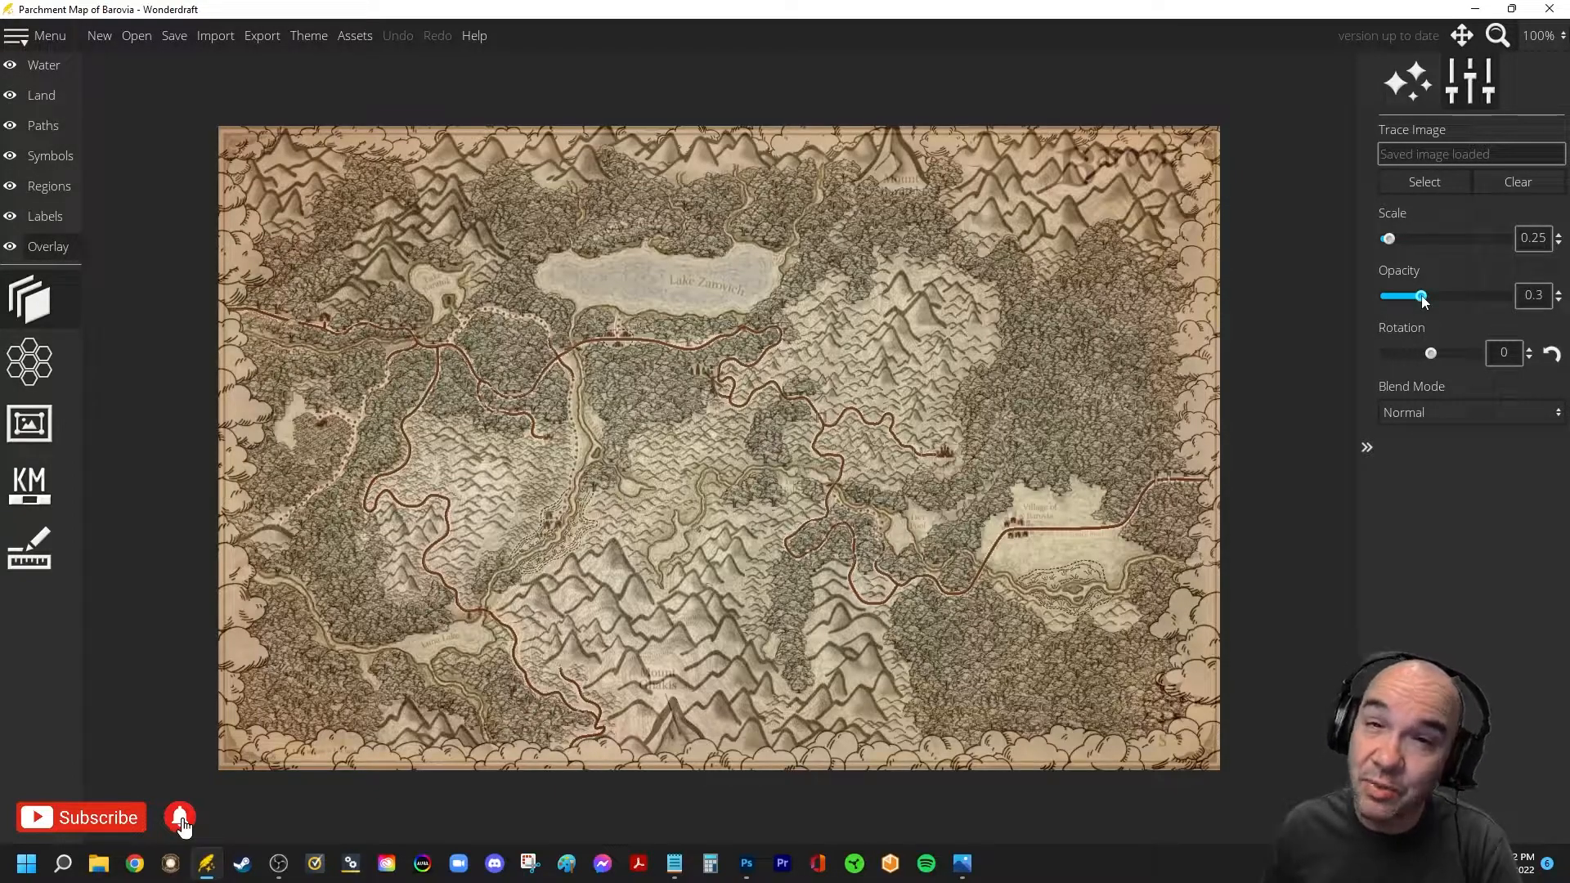
pyautogui.moveTo(1421, 296); pyautogui.dragTo(1385, 296)
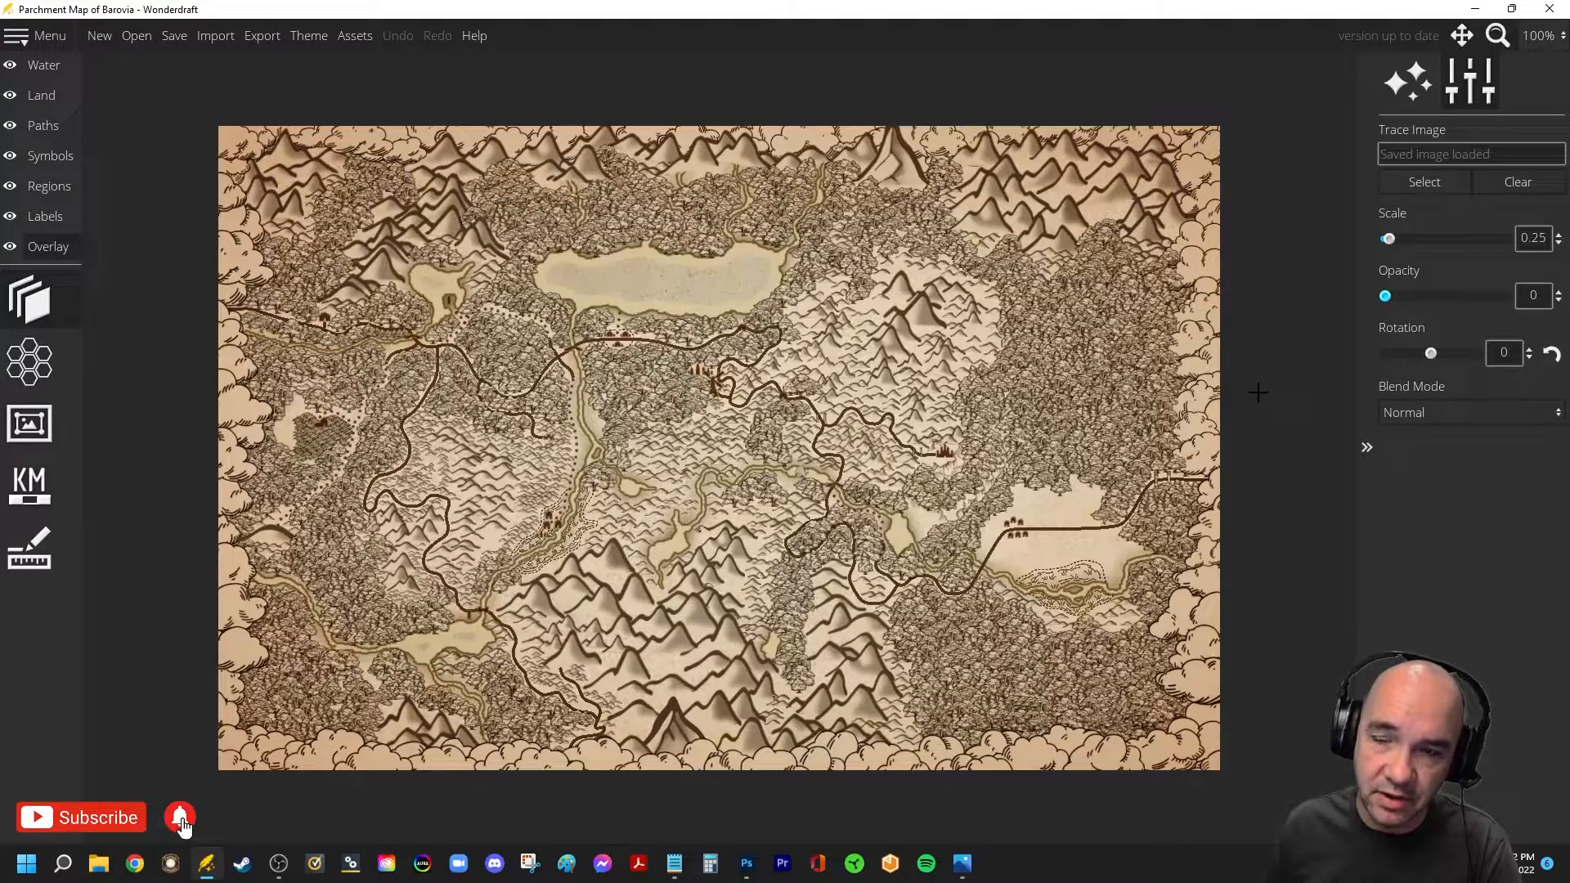
# Switch to Photoshop and add a 30 pt "Svalich Woods" text label on the forest in the east of the map
pyautogui.click(1475, 10)
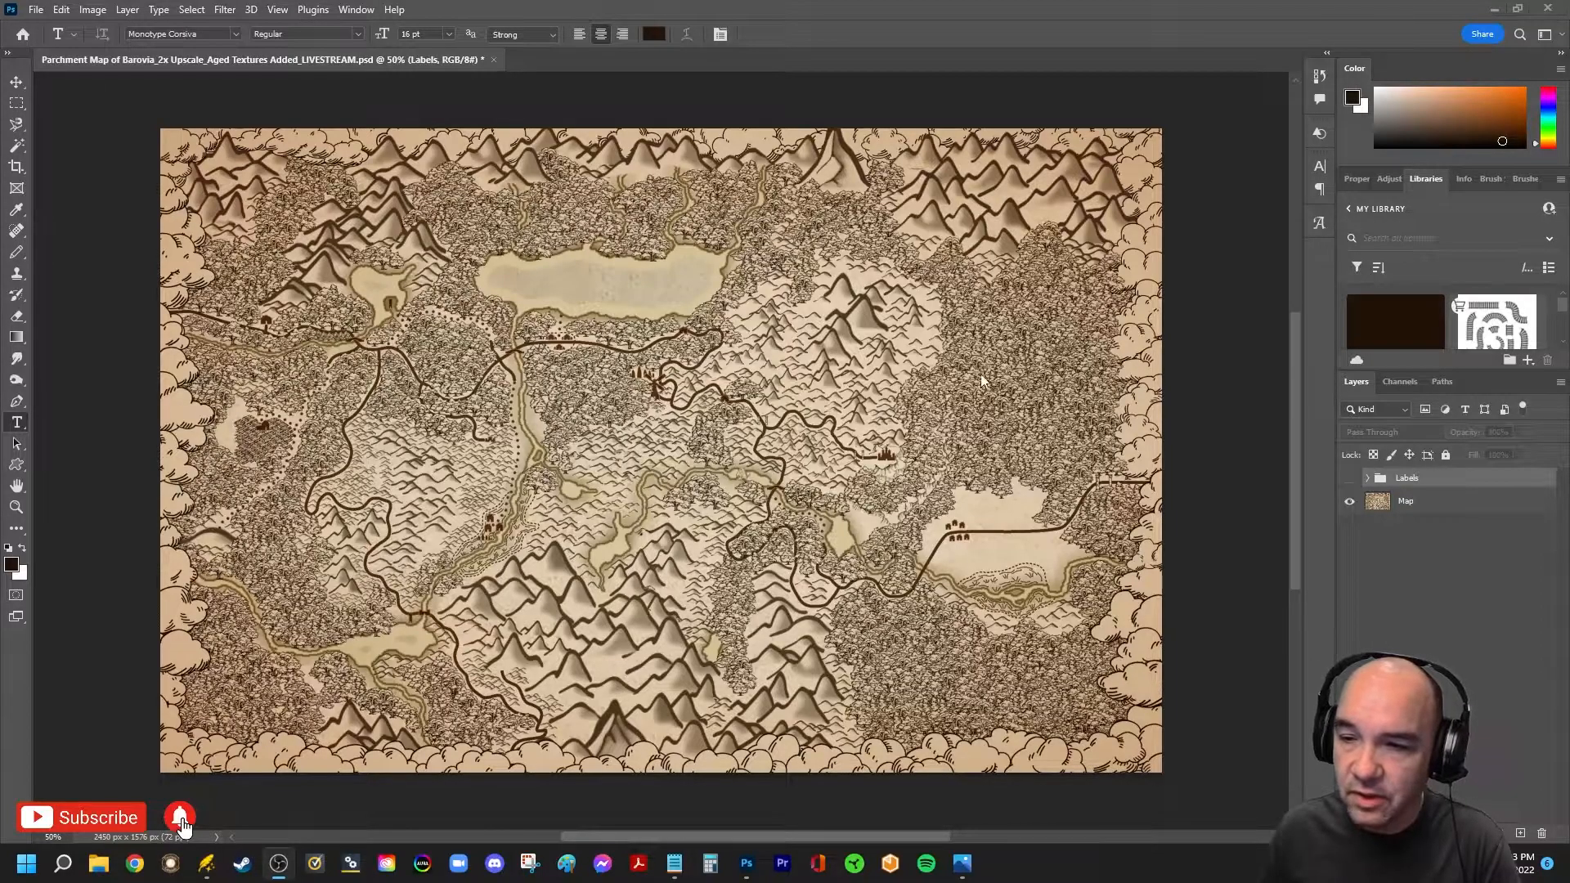
pyautogui.click(16, 422)
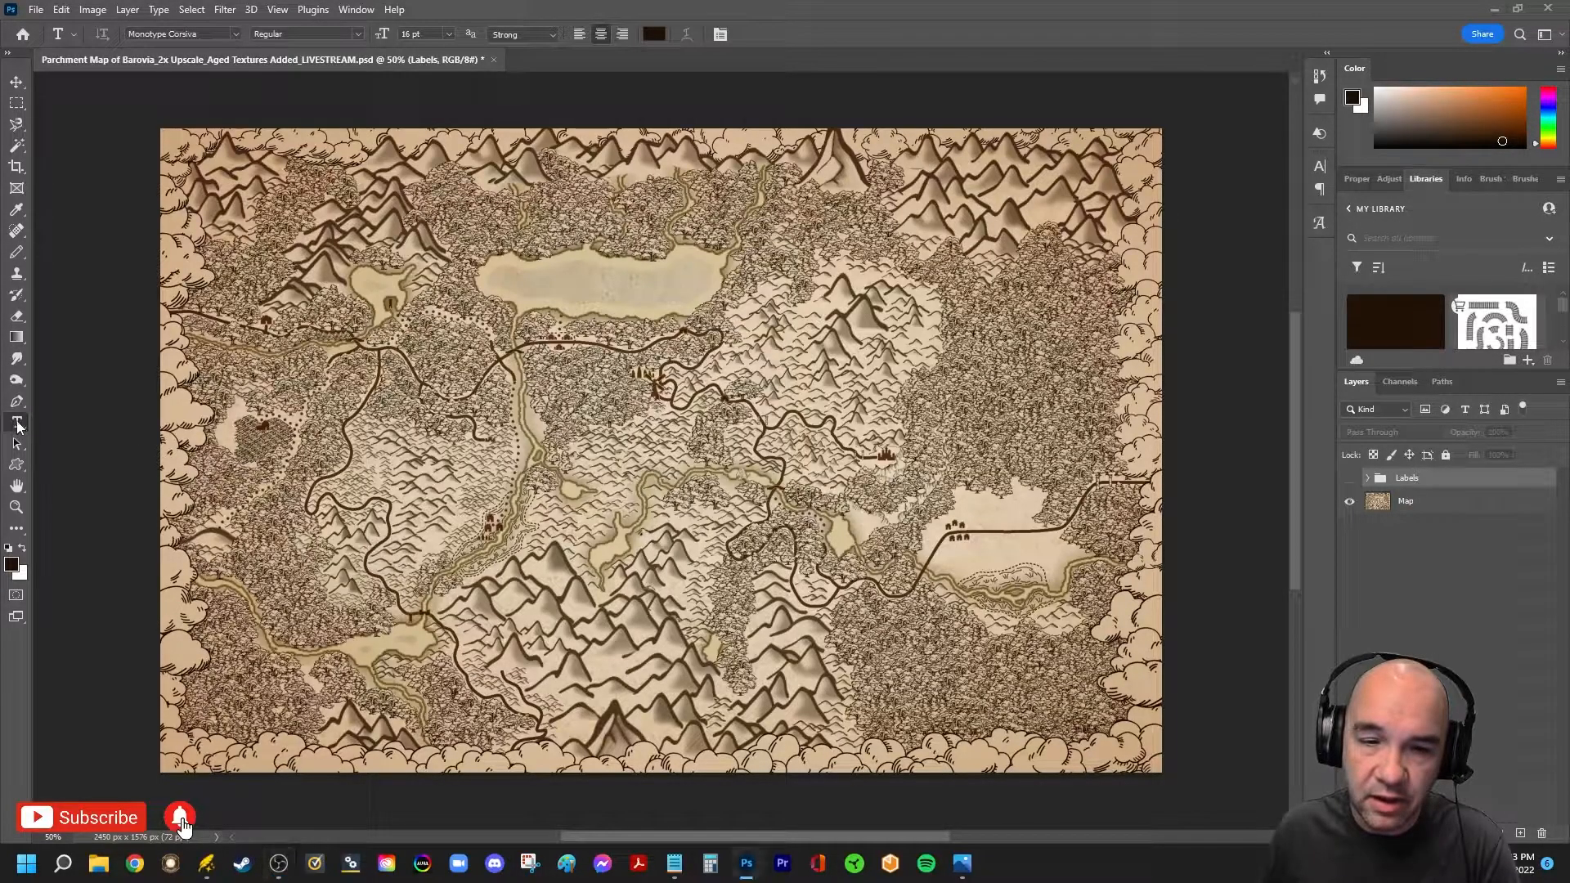
pyautogui.click(998, 359)
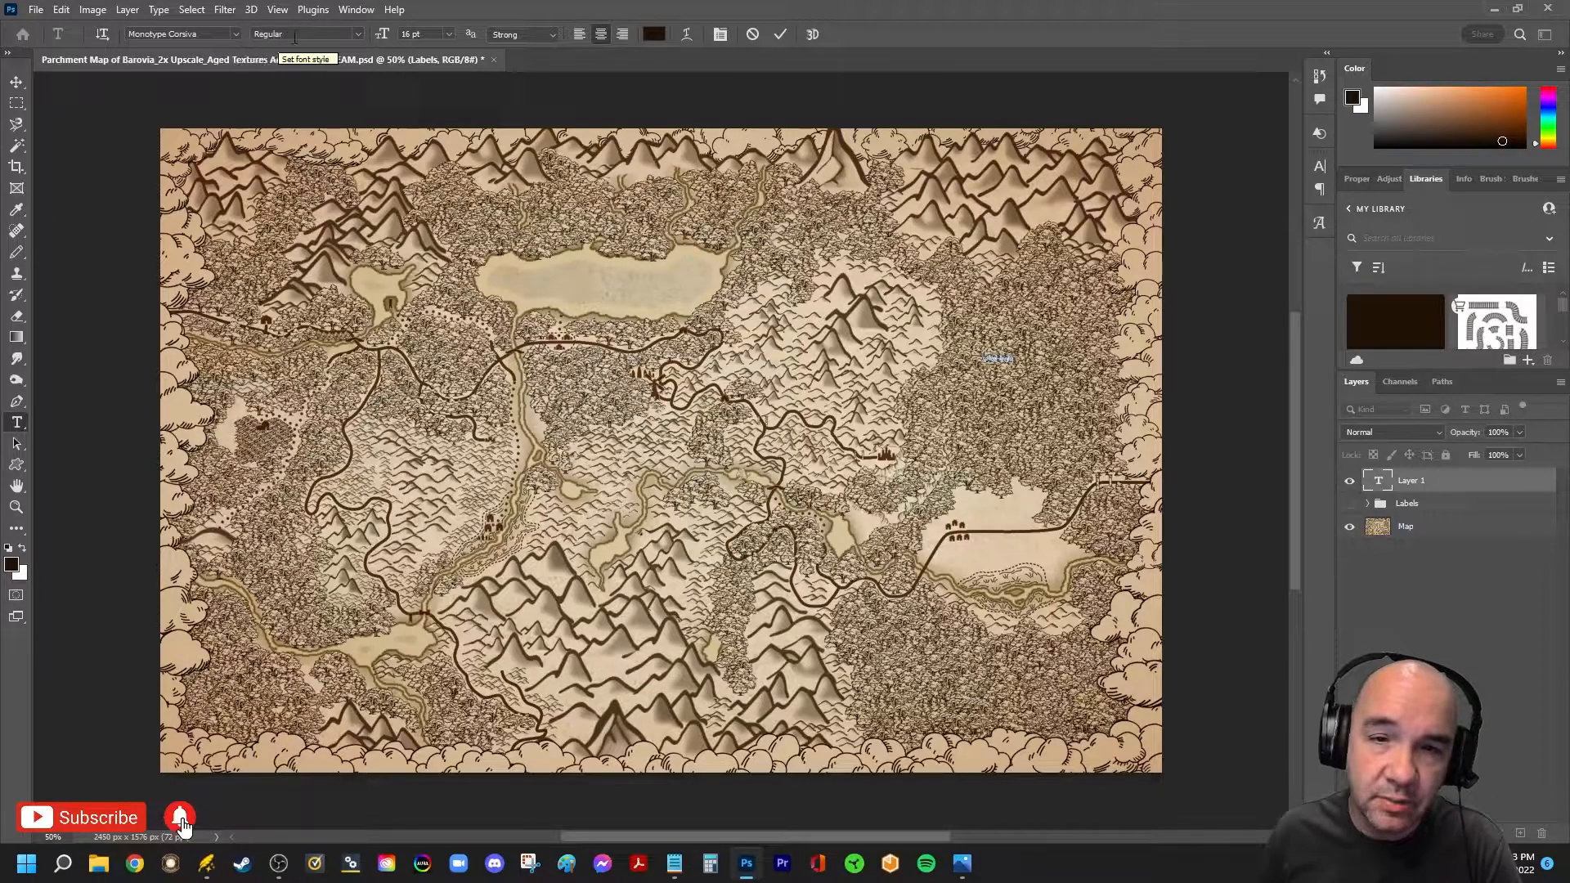
pyautogui.click(448, 34)
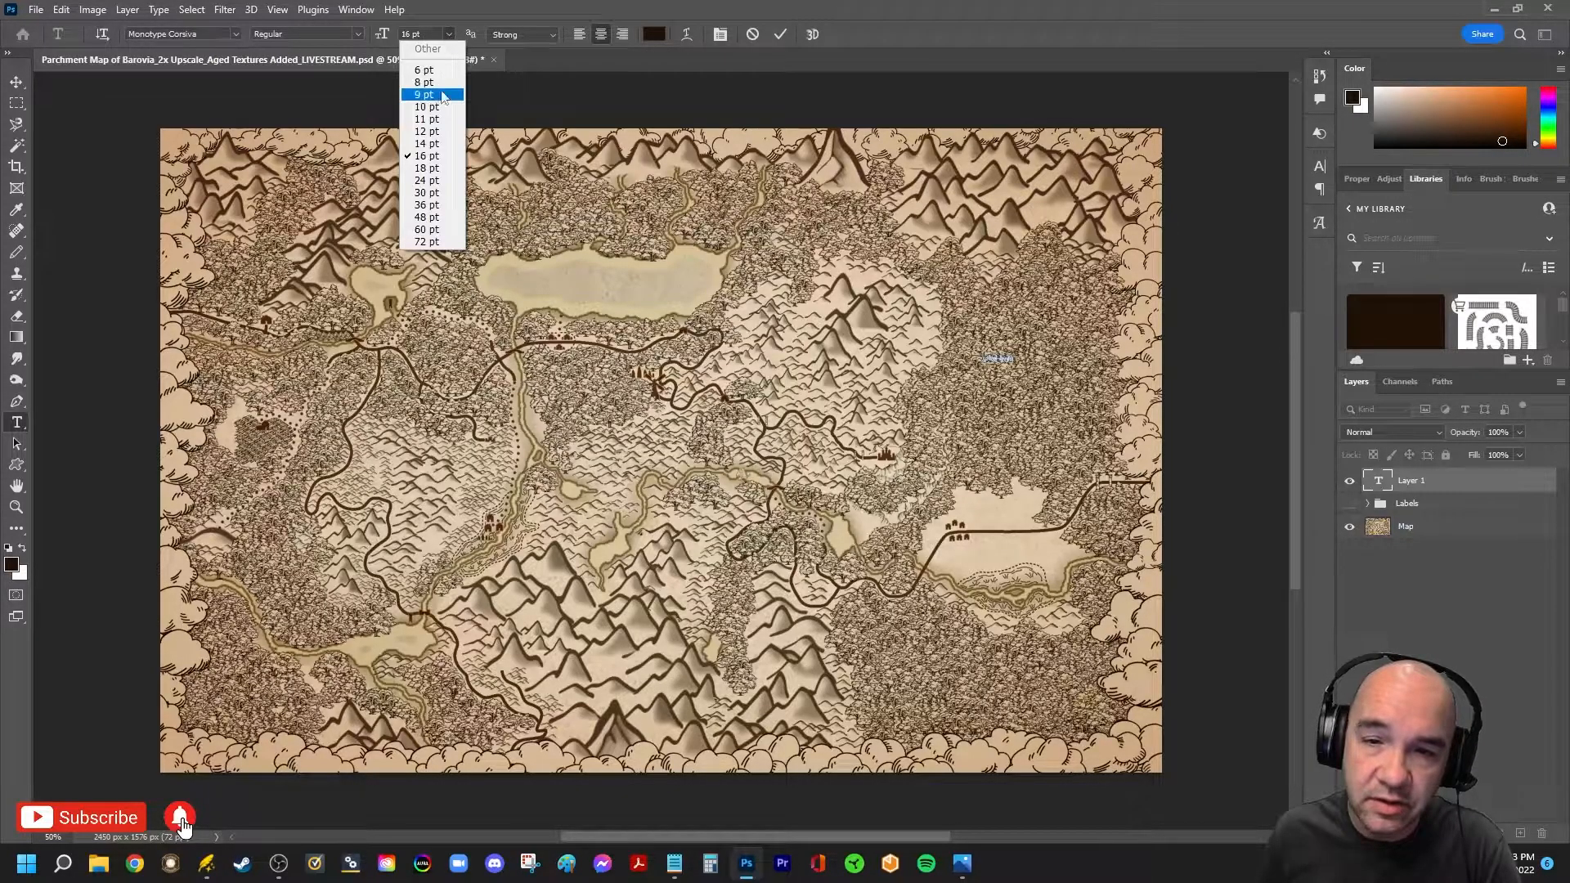
pyautogui.click(436, 192)
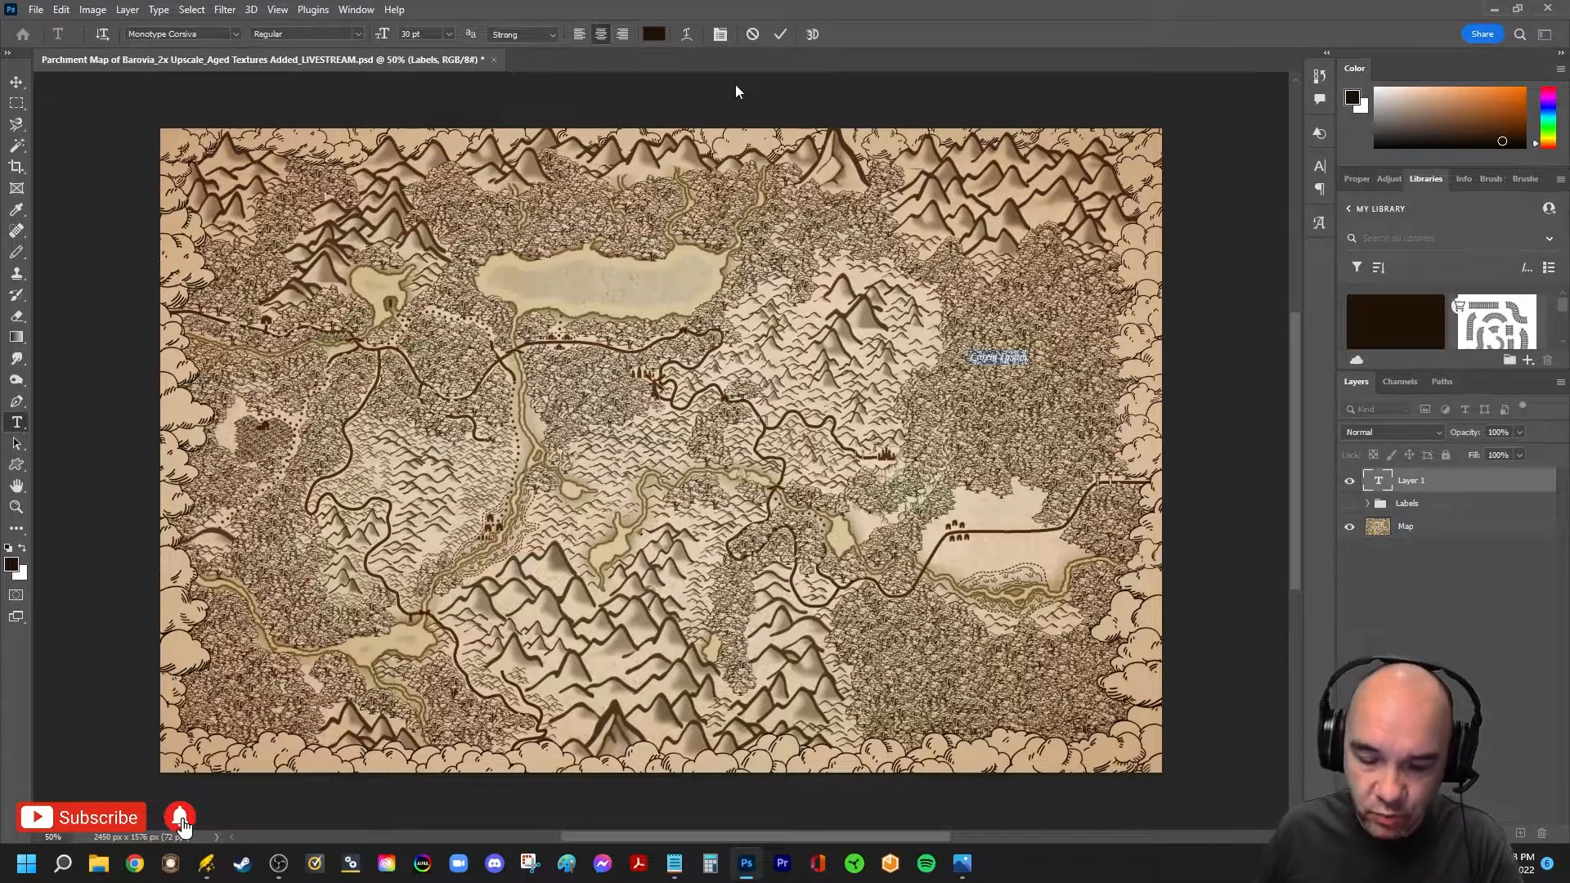
pyautogui.press('BackSpace')
pyautogui.write('Svalich')
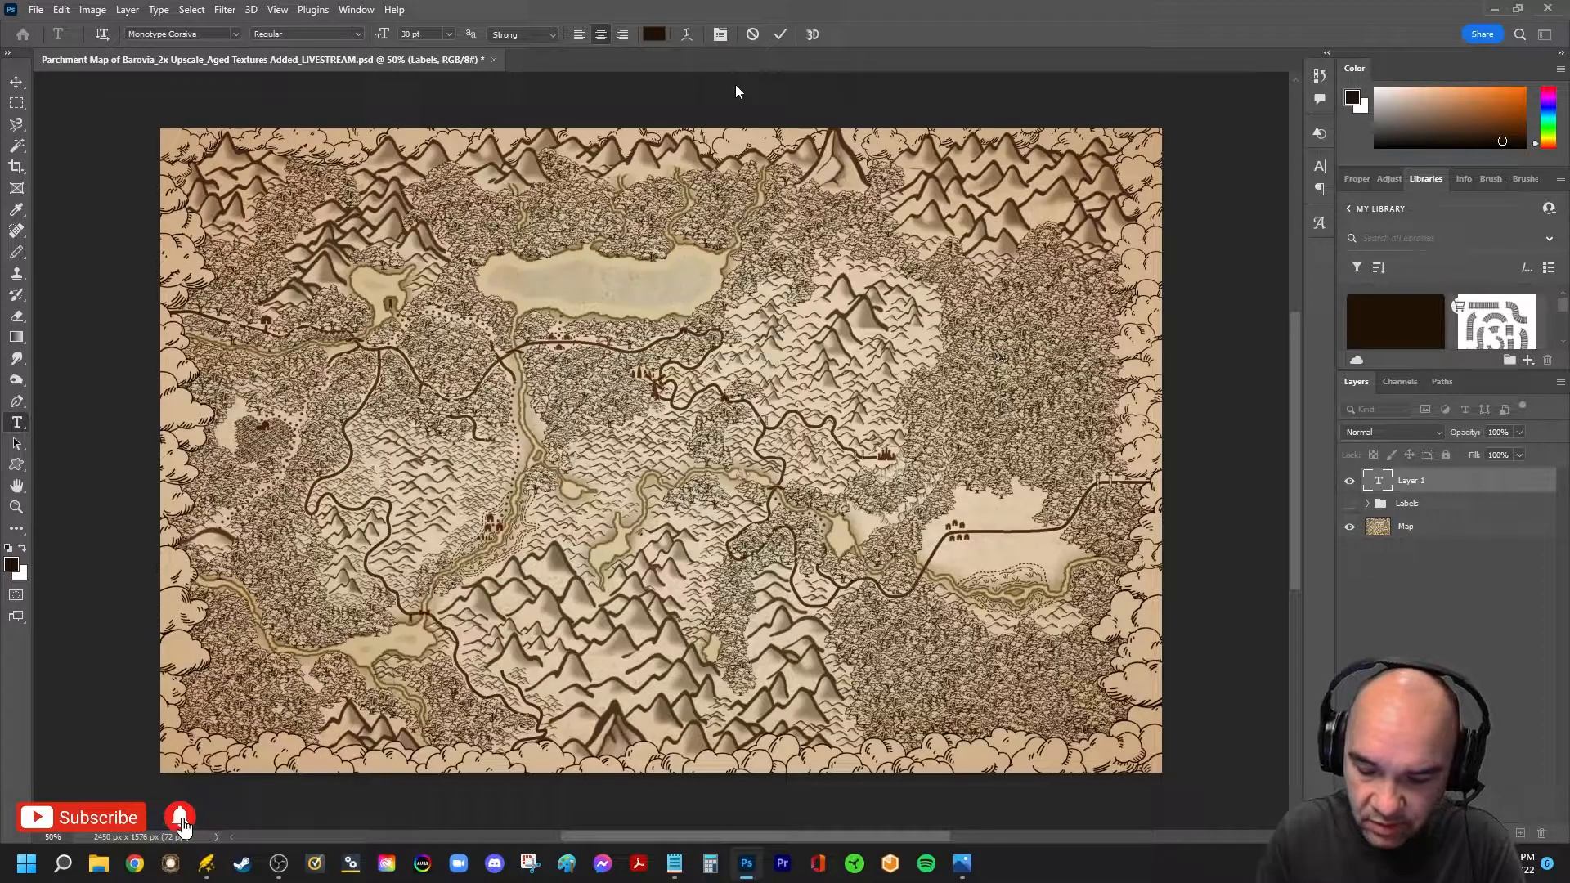
pyautogui.write(' Woods')
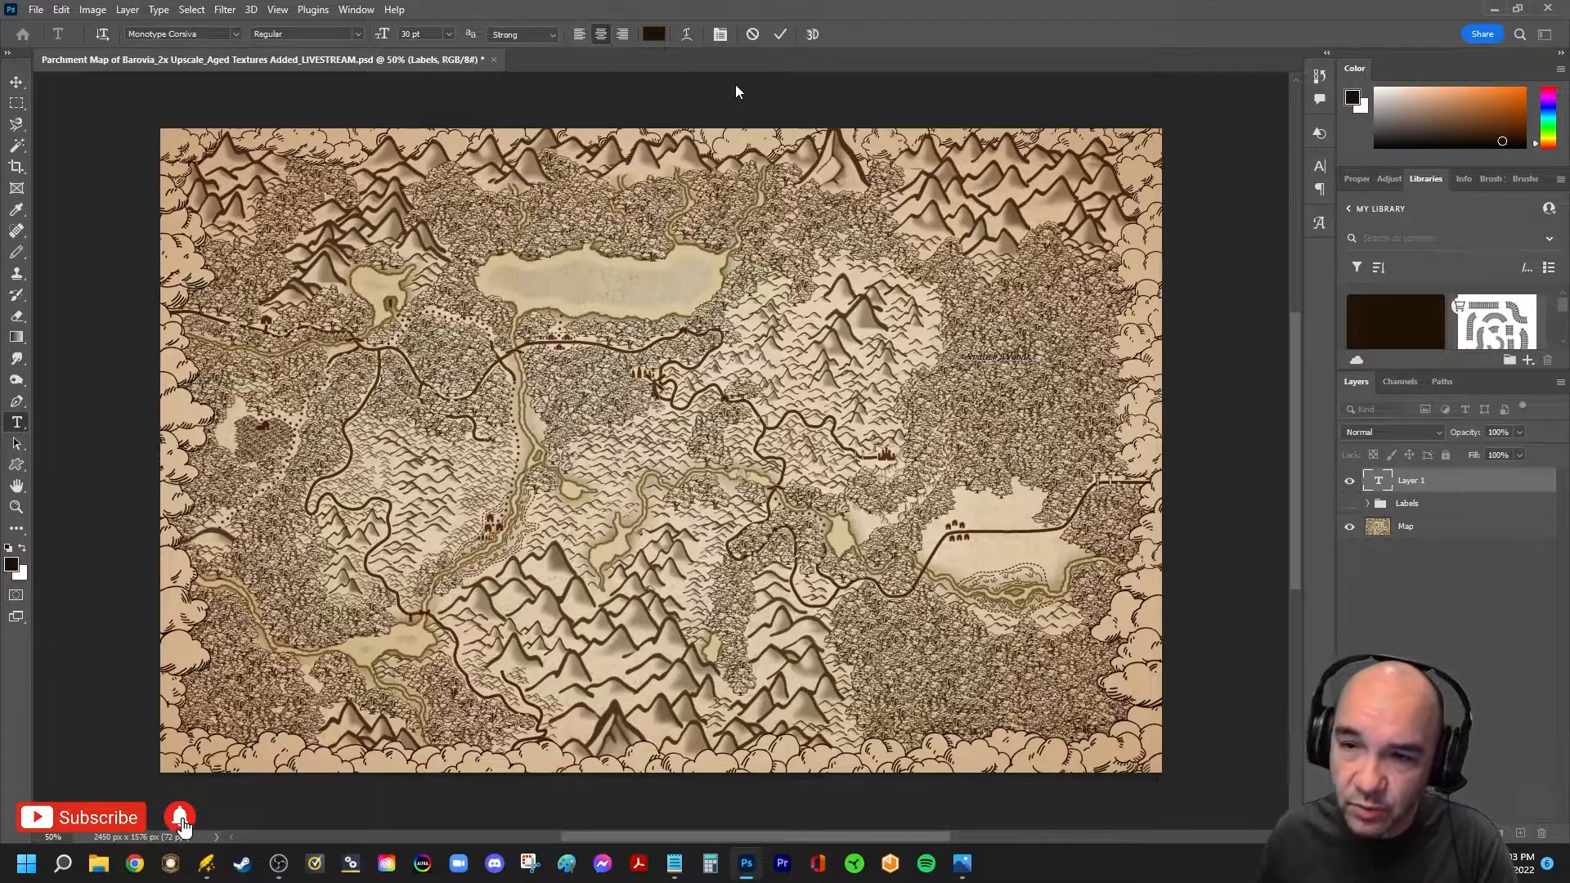
pyautogui.click(782, 34)
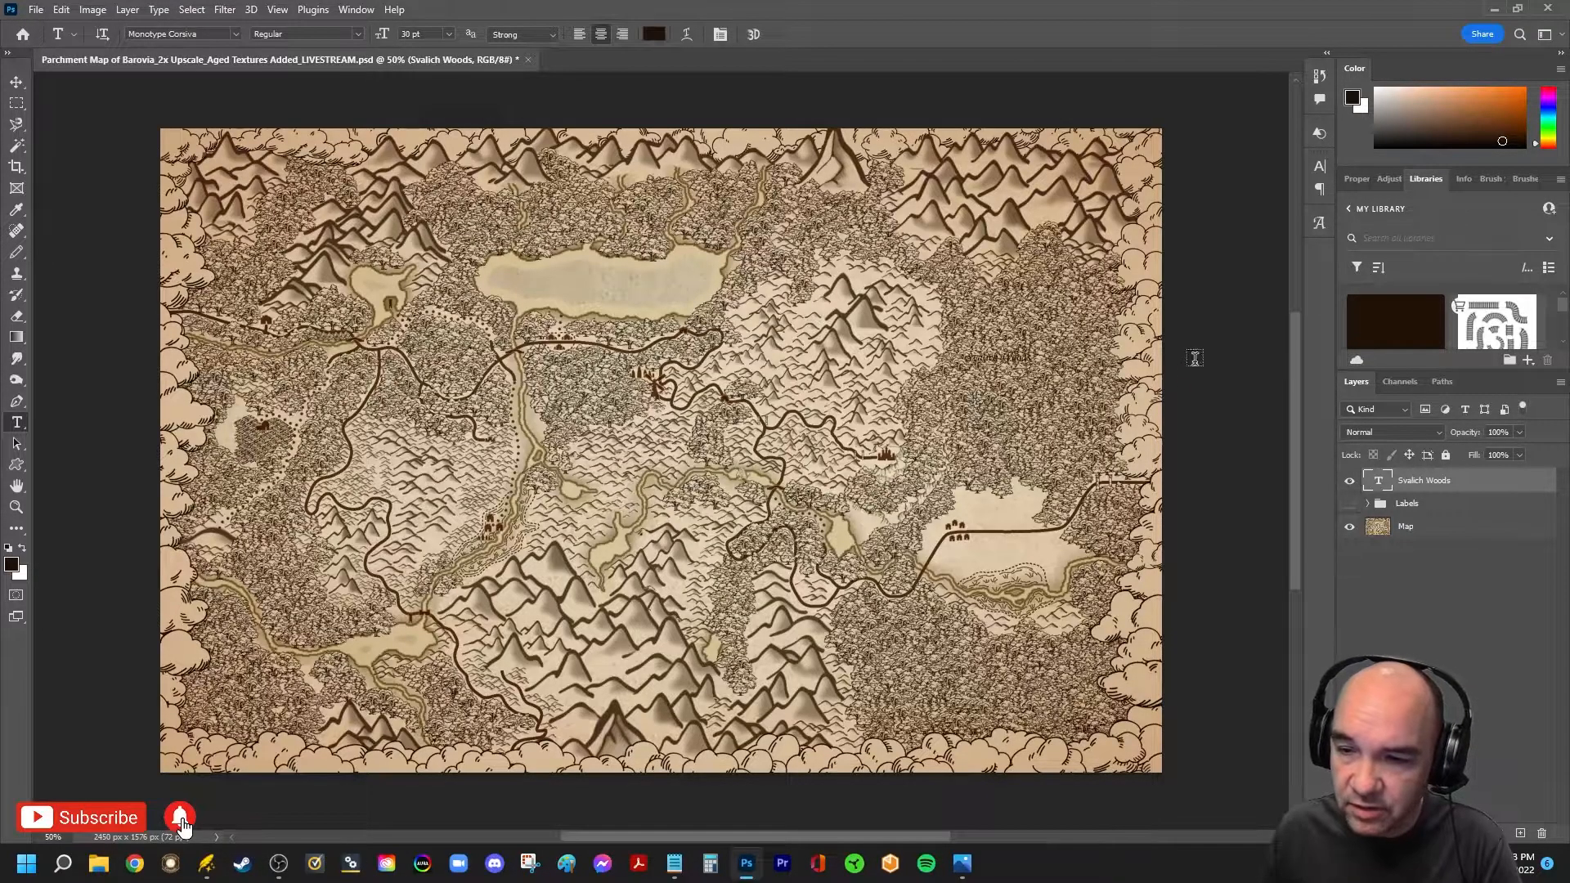
# Move the new Svalich Woods label about 72 px east, further into the forest
pyautogui.scroll(5, 1007, 418)
pyautogui.scroll(3, 1007, 418)
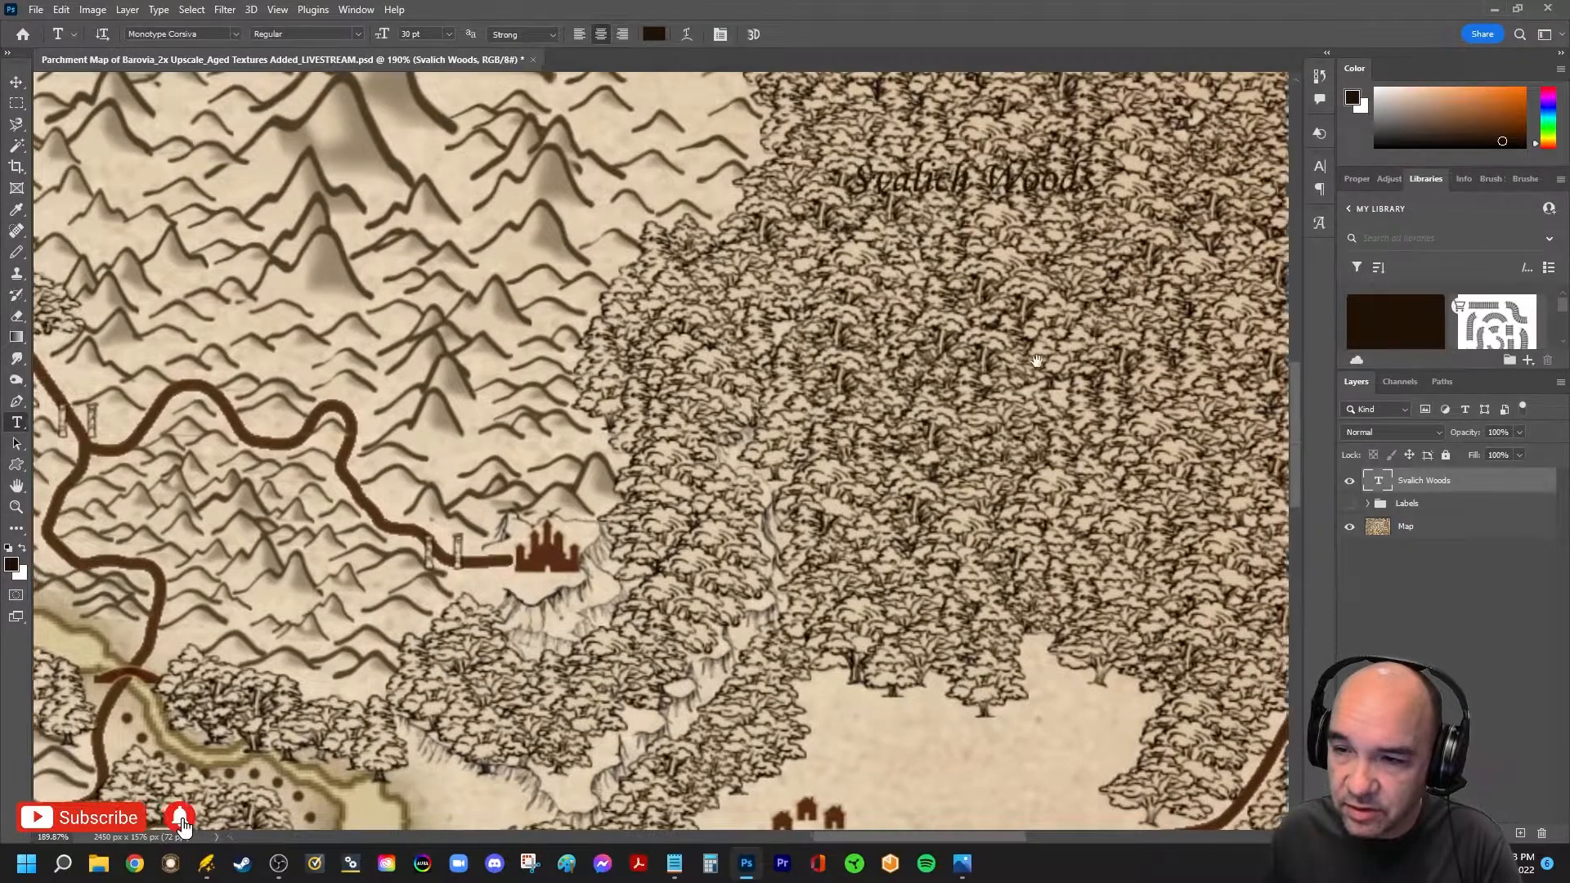
pyautogui.moveTo(1049, 343); pyautogui.dragTo(825, 609)
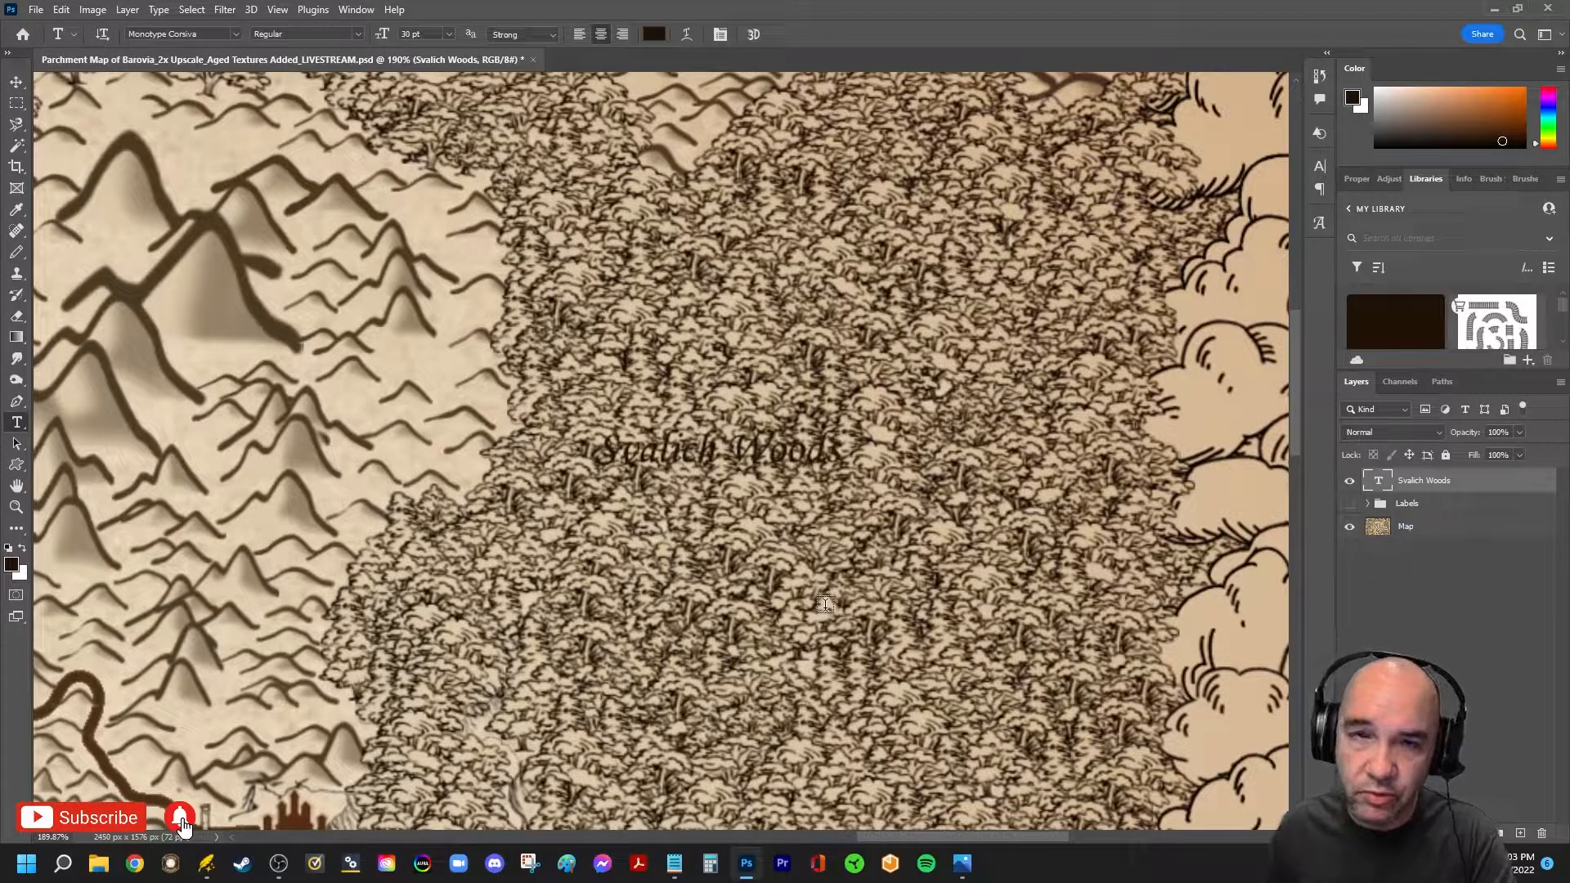
pyautogui.hotkey('ctrl', 't')
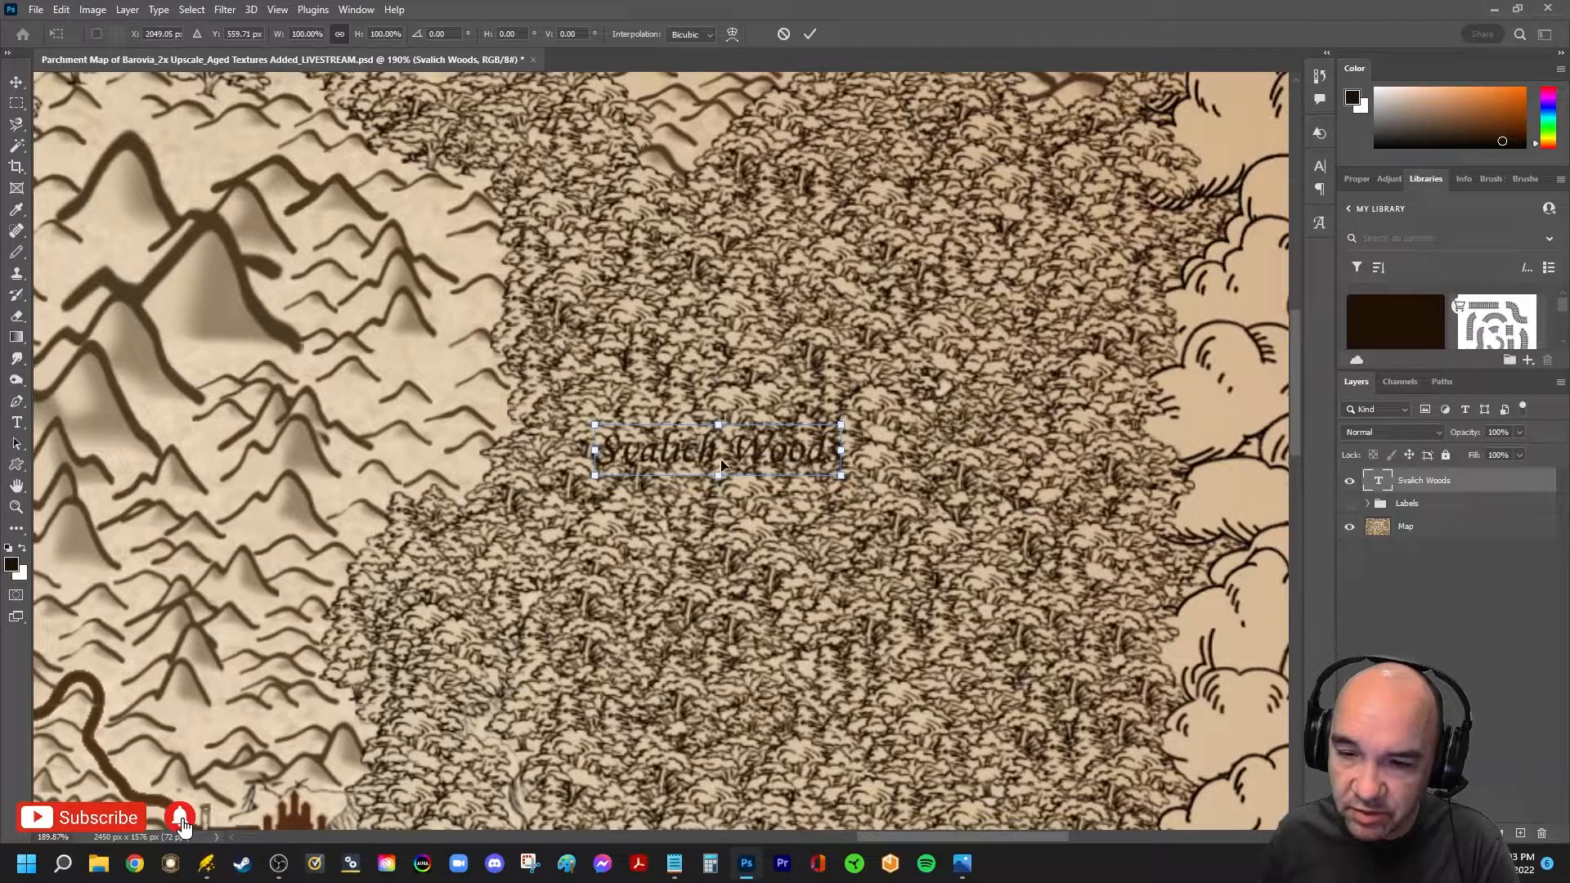
pyautogui.moveTo(689, 458); pyautogui.dragTo(802, 458)
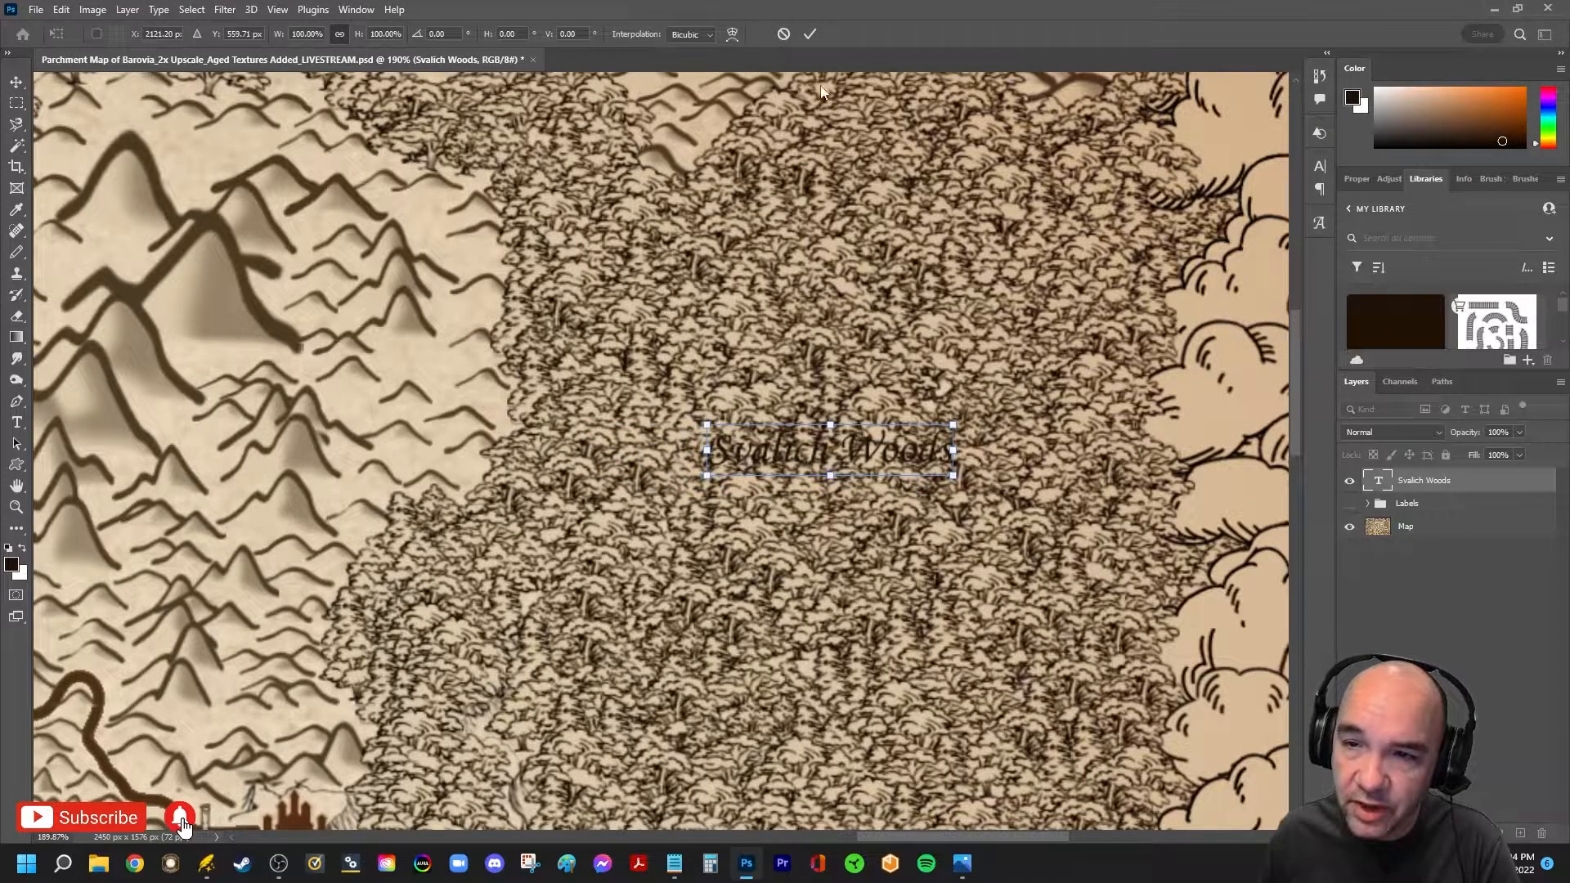
pyautogui.click(811, 34)
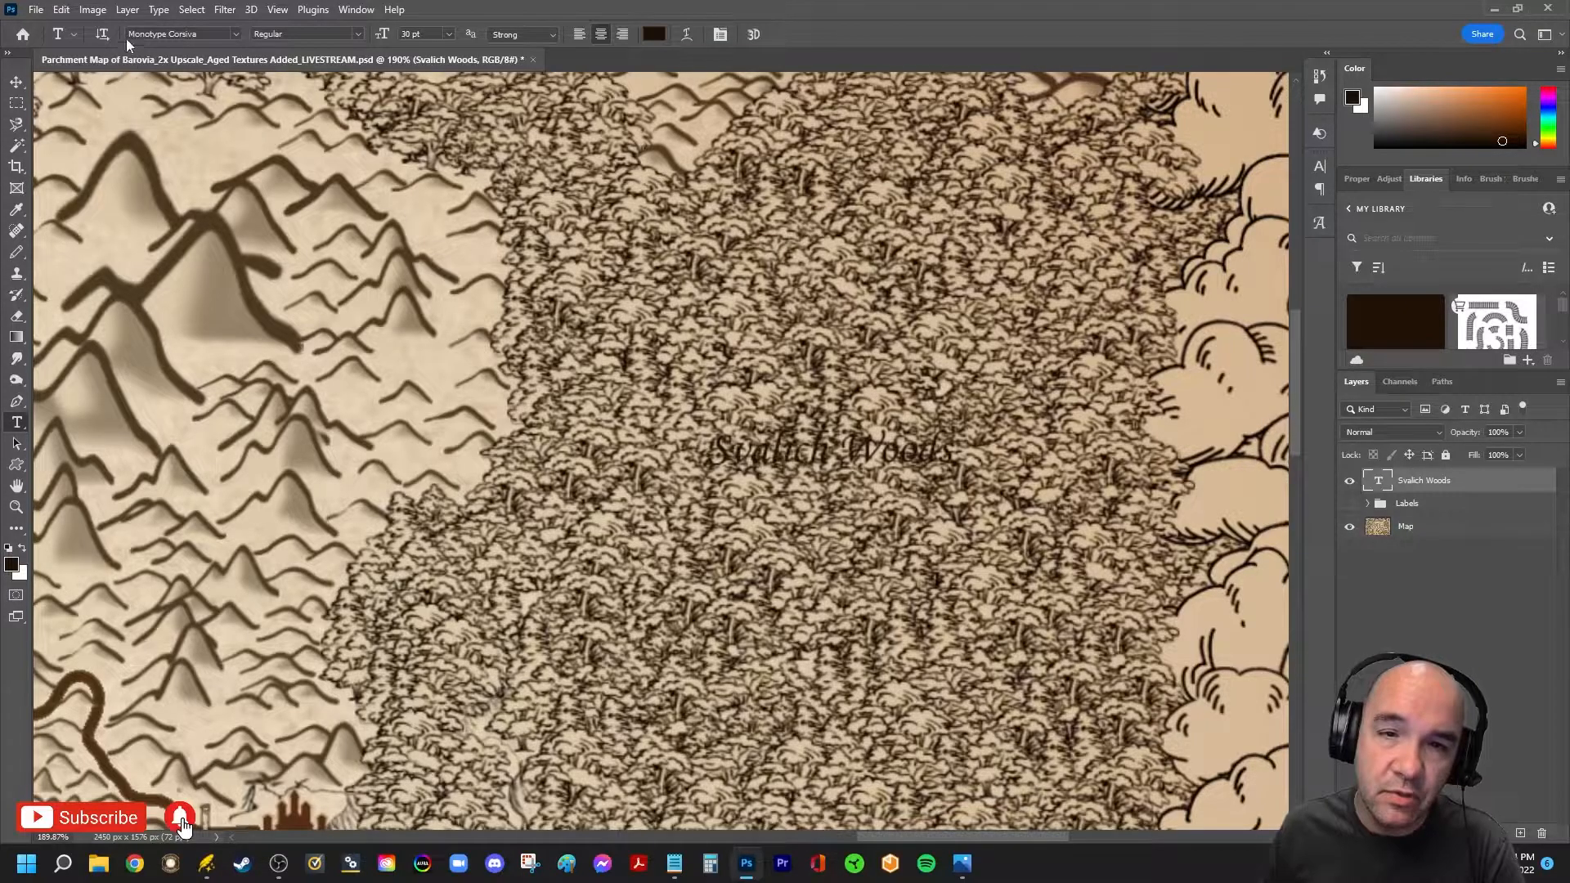
pyautogui.click(126, 11)
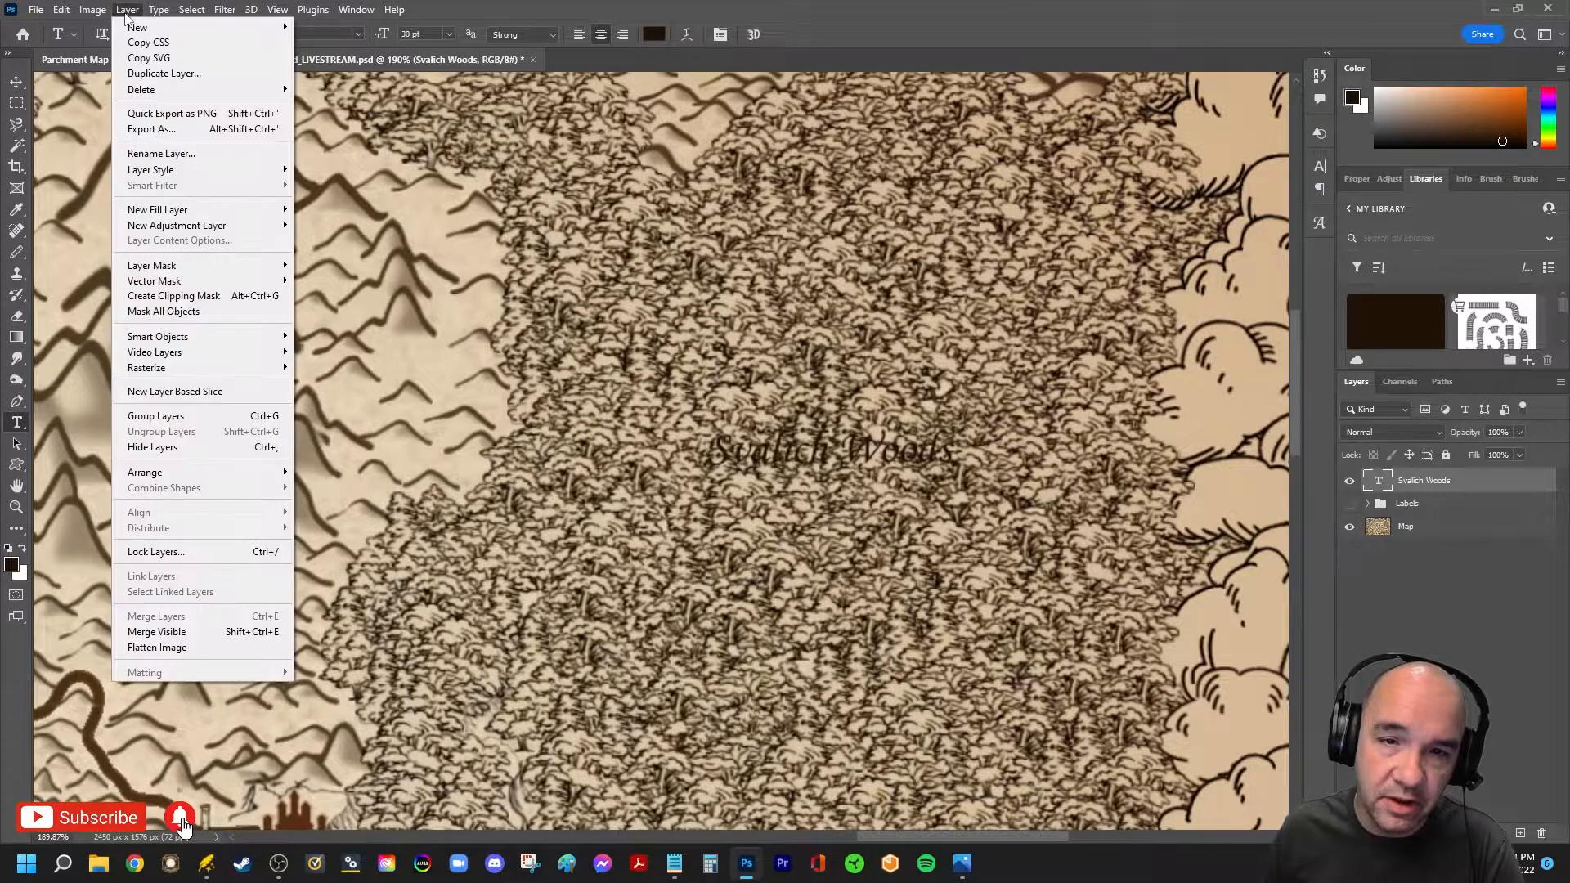
pyautogui.moveTo(158, 176)
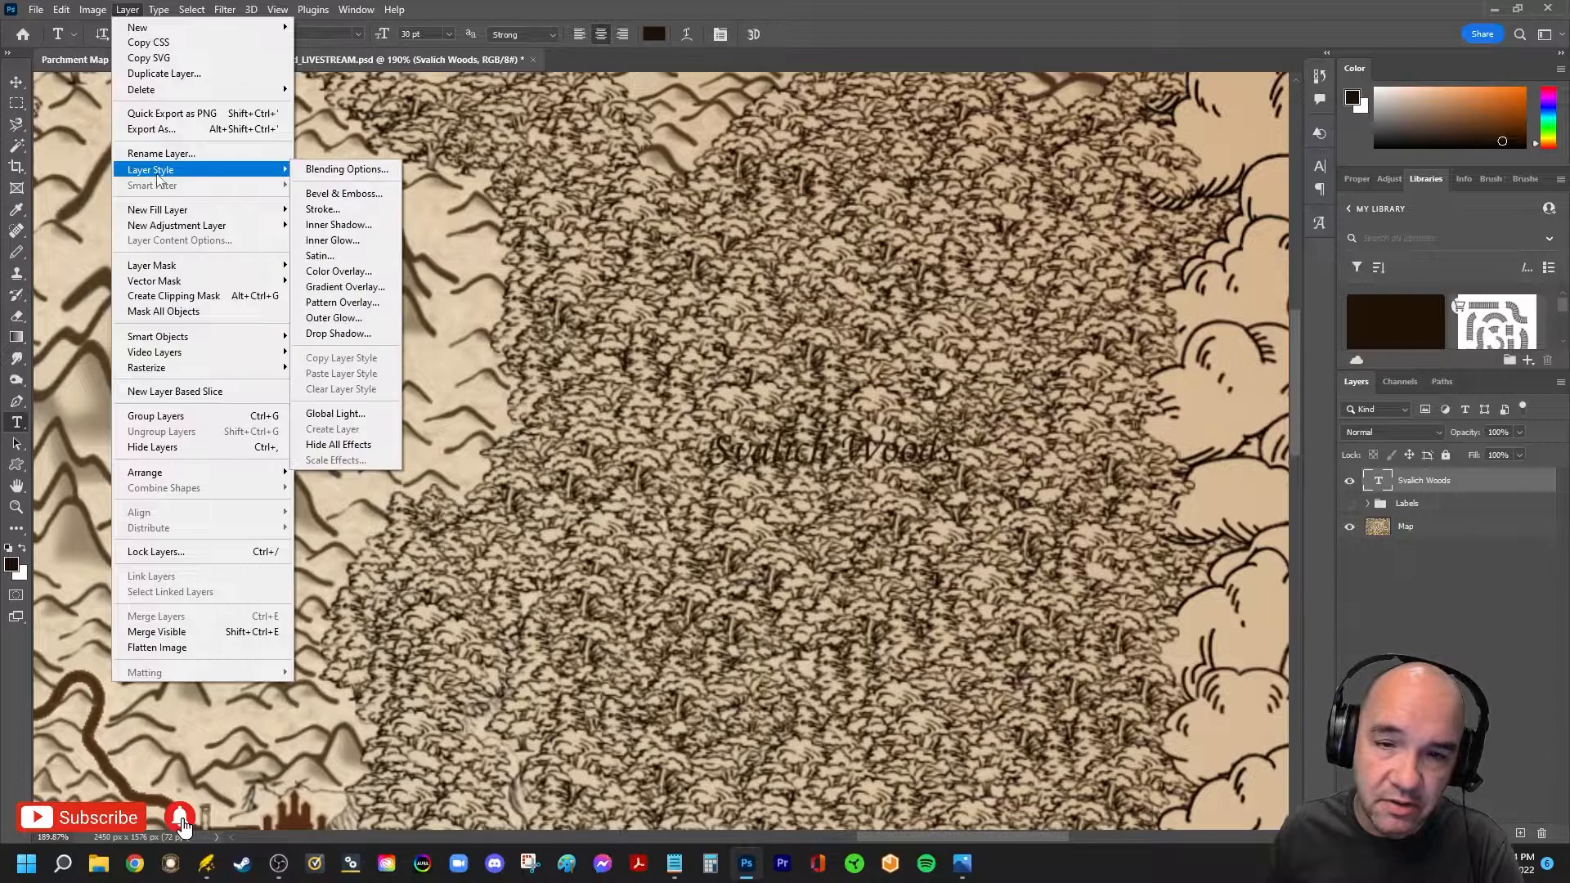
pyautogui.click(1427, 643)
# Apply an Outer Glow layer style to the Svalich Woods label, keeping its preset contour and settings
pyautogui.click(1479, 484)
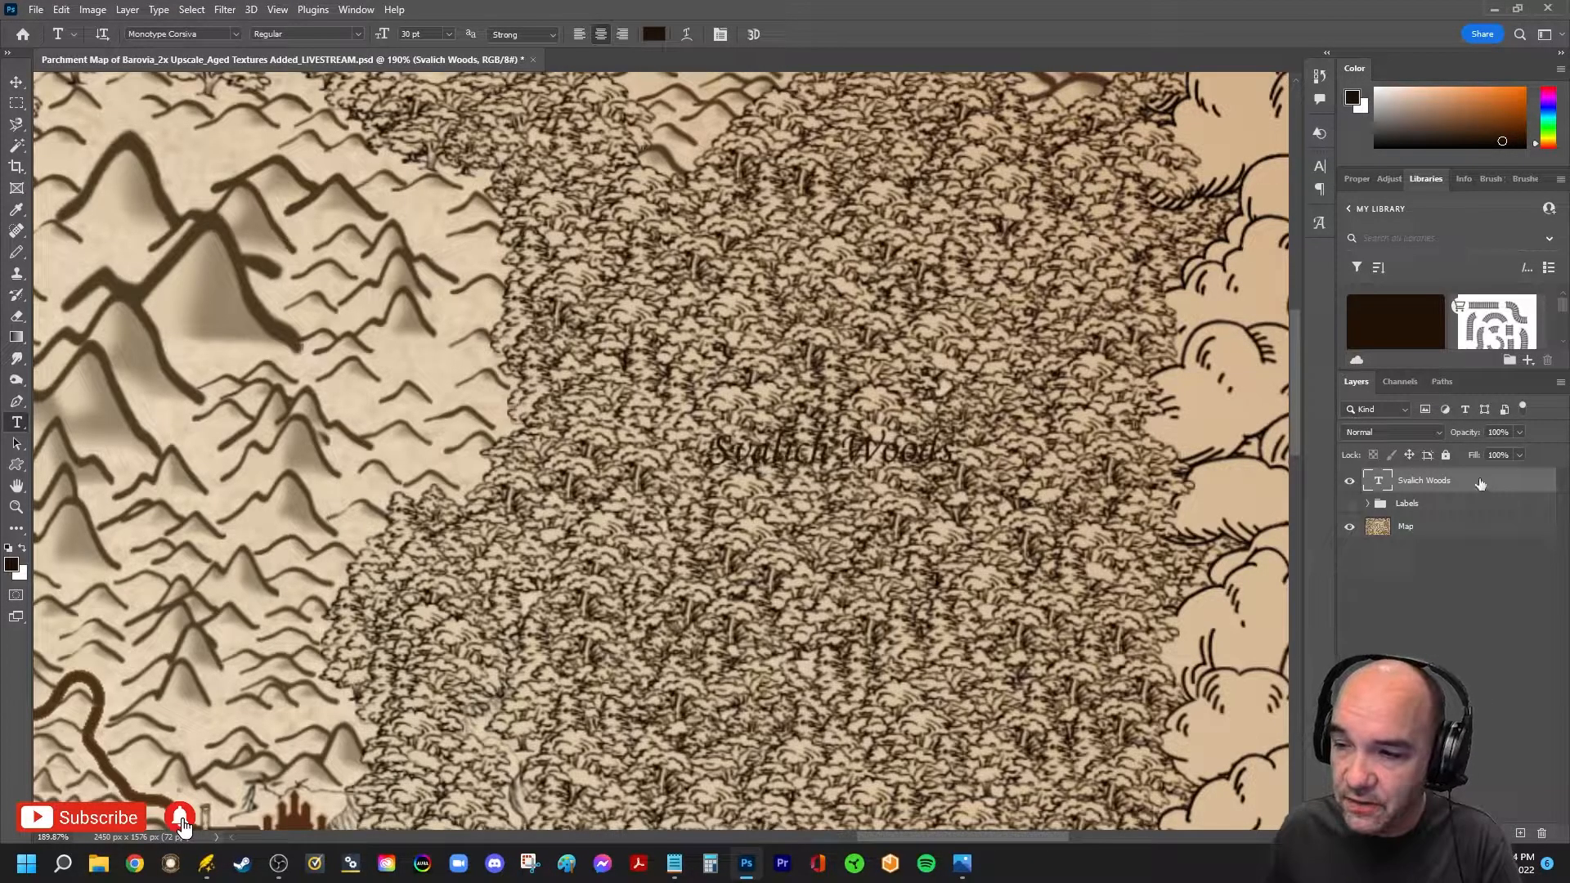
pyautogui.doubleClick(1479, 479)
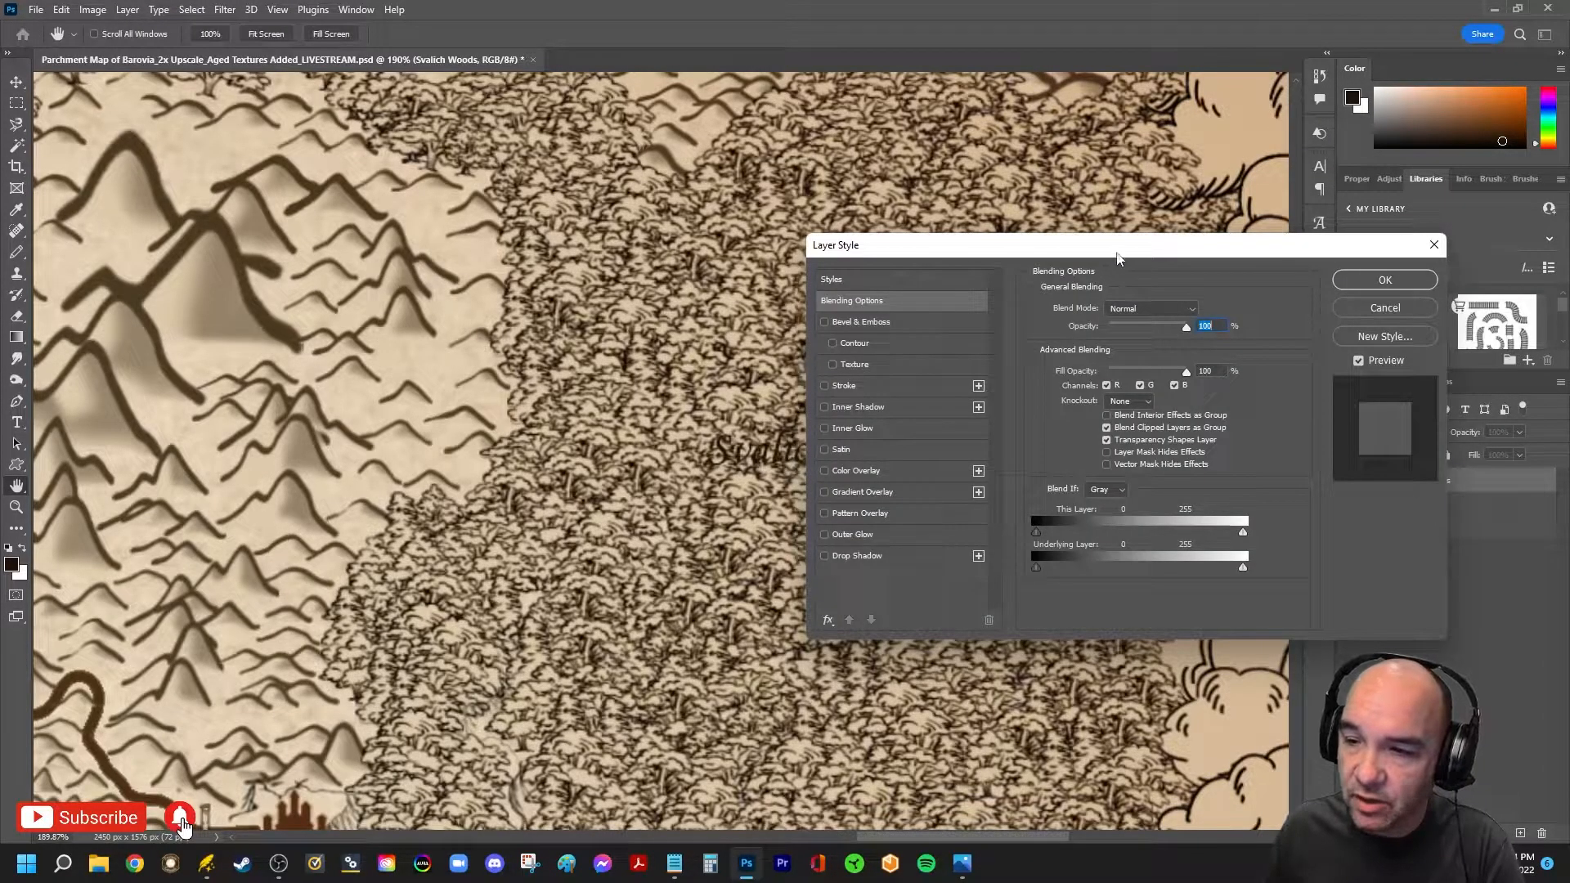
pyautogui.moveTo(1113, 253); pyautogui.dragTo(1179, 272)
pyautogui.moveTo(613, 613); pyautogui.dragTo(296, 605)
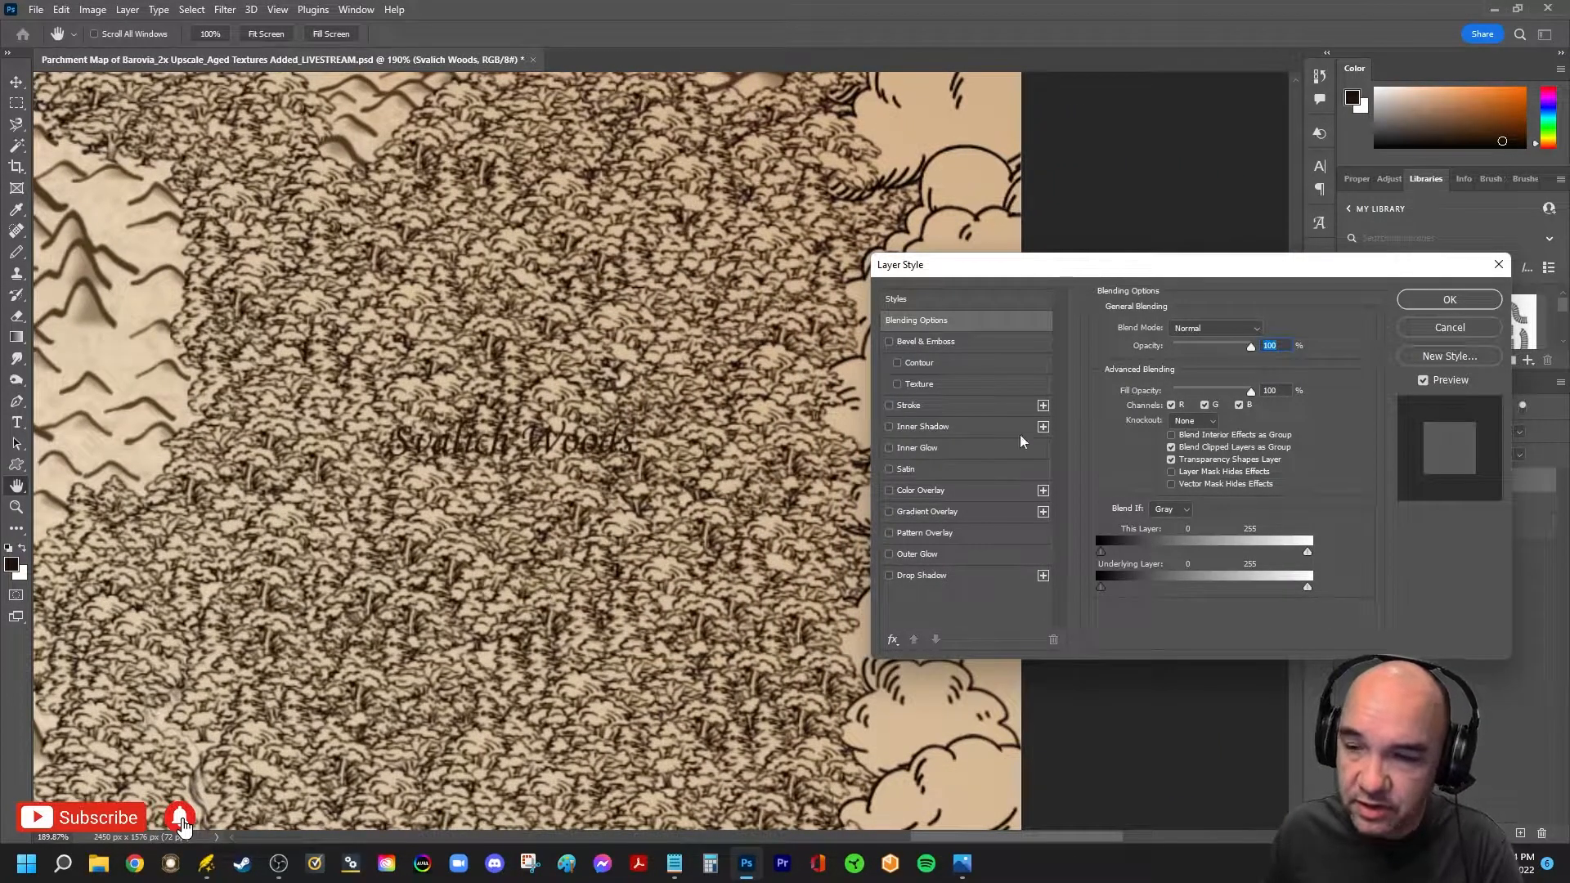
pyautogui.moveTo(1124, 267); pyautogui.dragTo(988, 250)
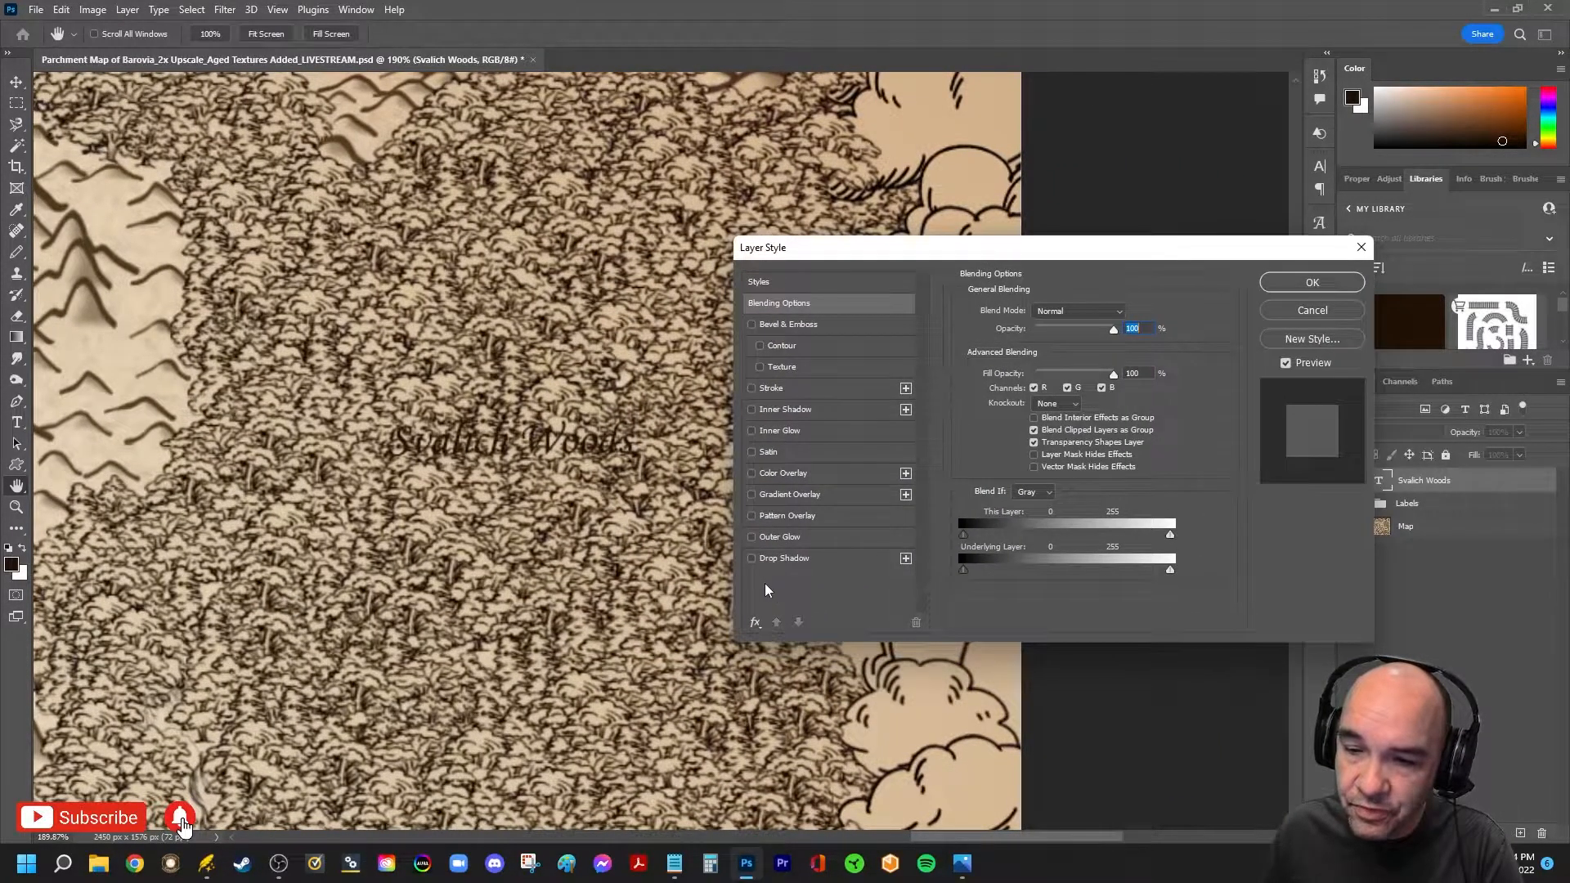
pyautogui.click(751, 537)
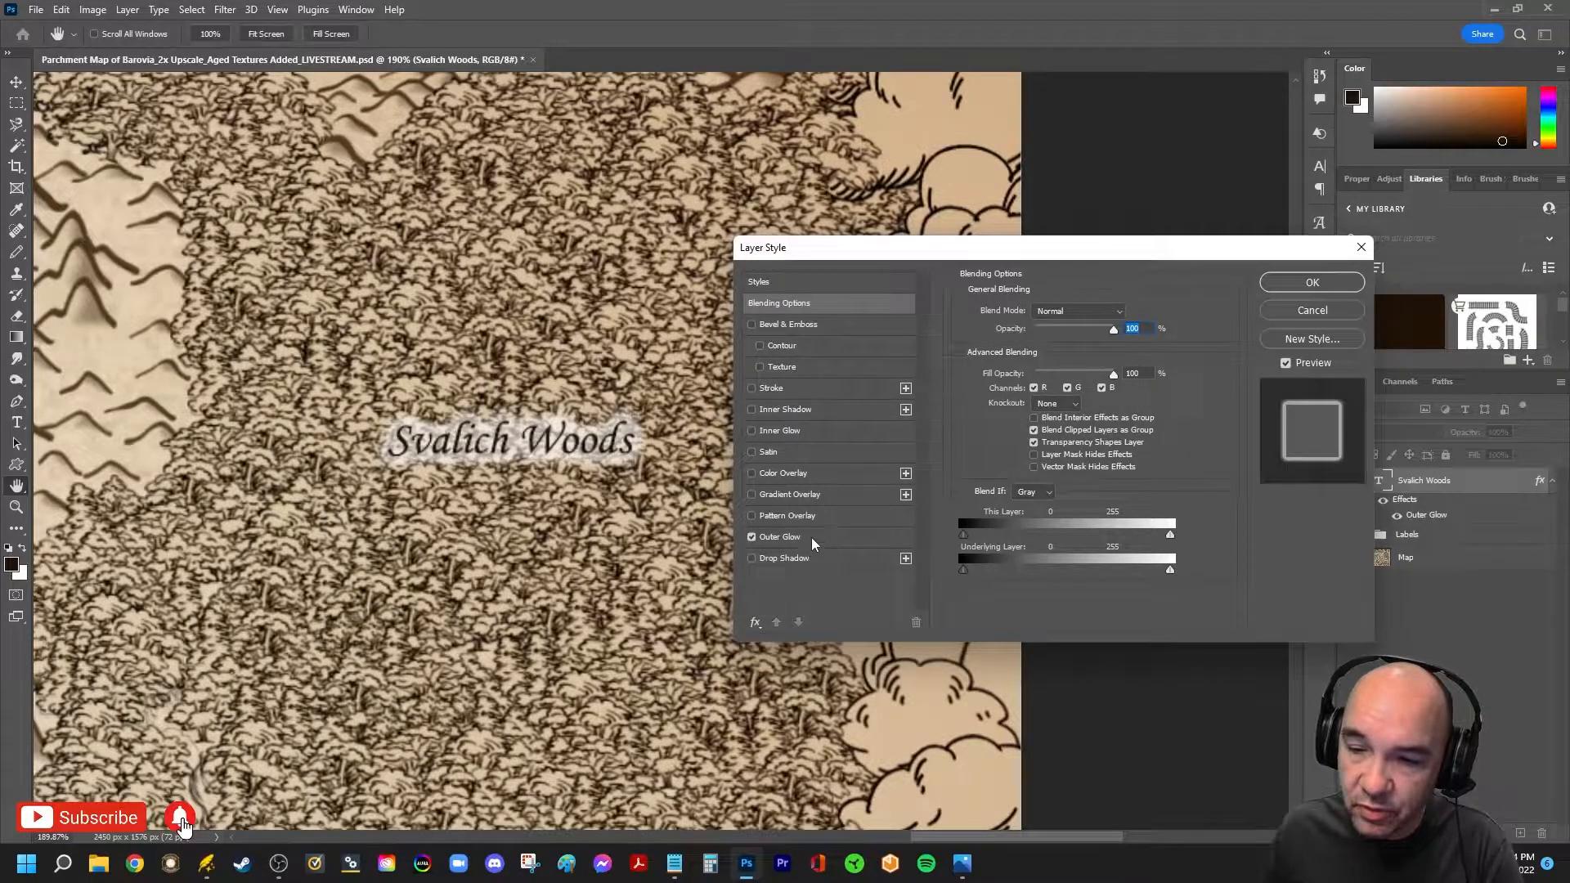
pyautogui.click(811, 538)
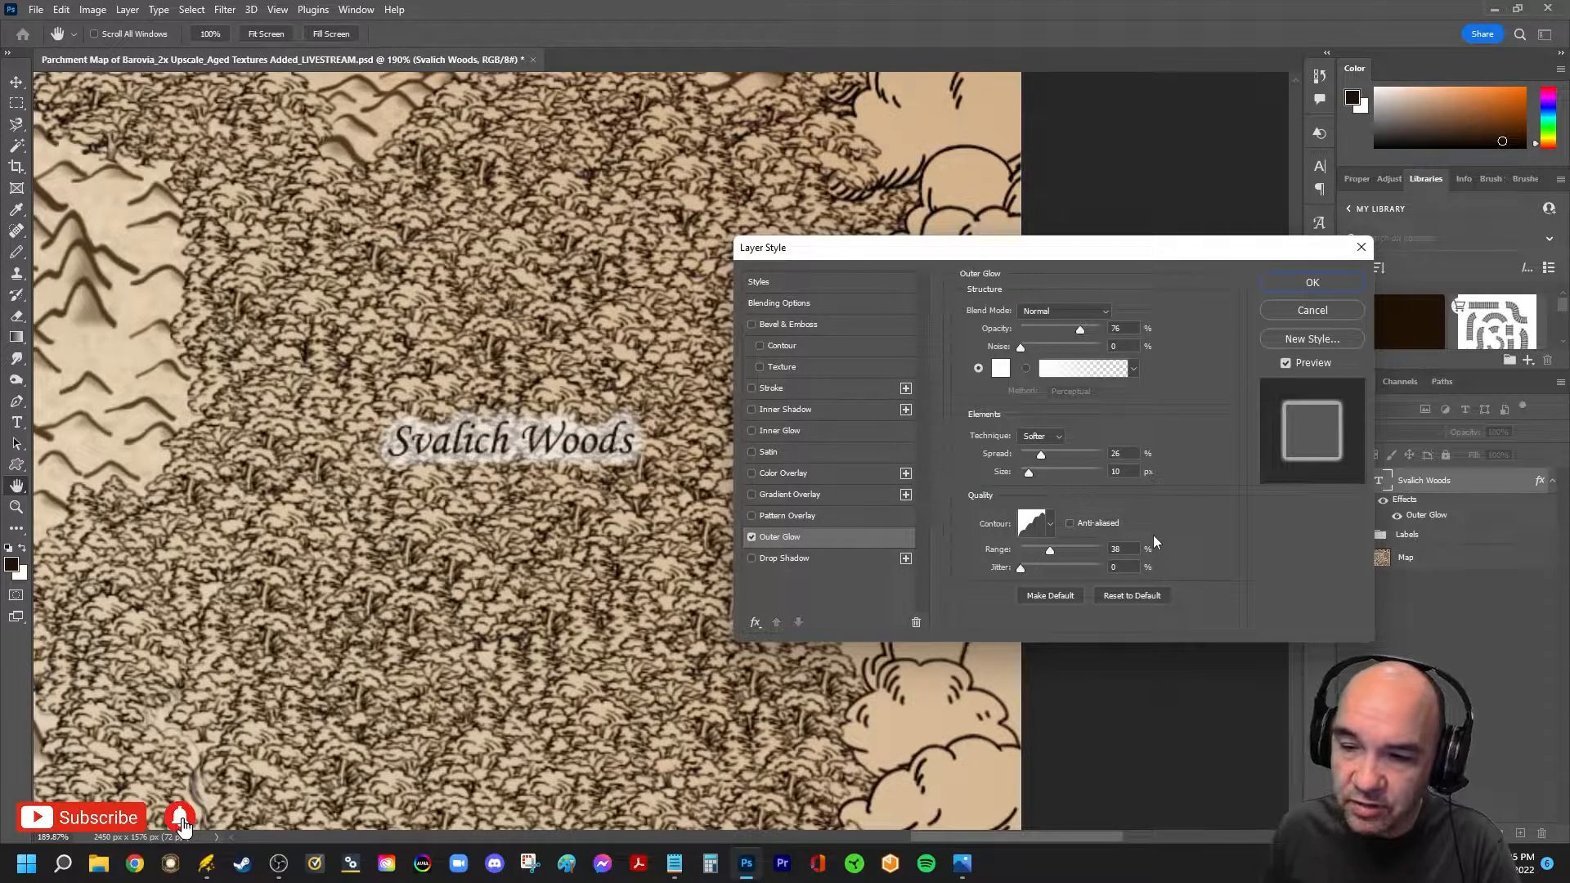
pyautogui.click(1050, 525)
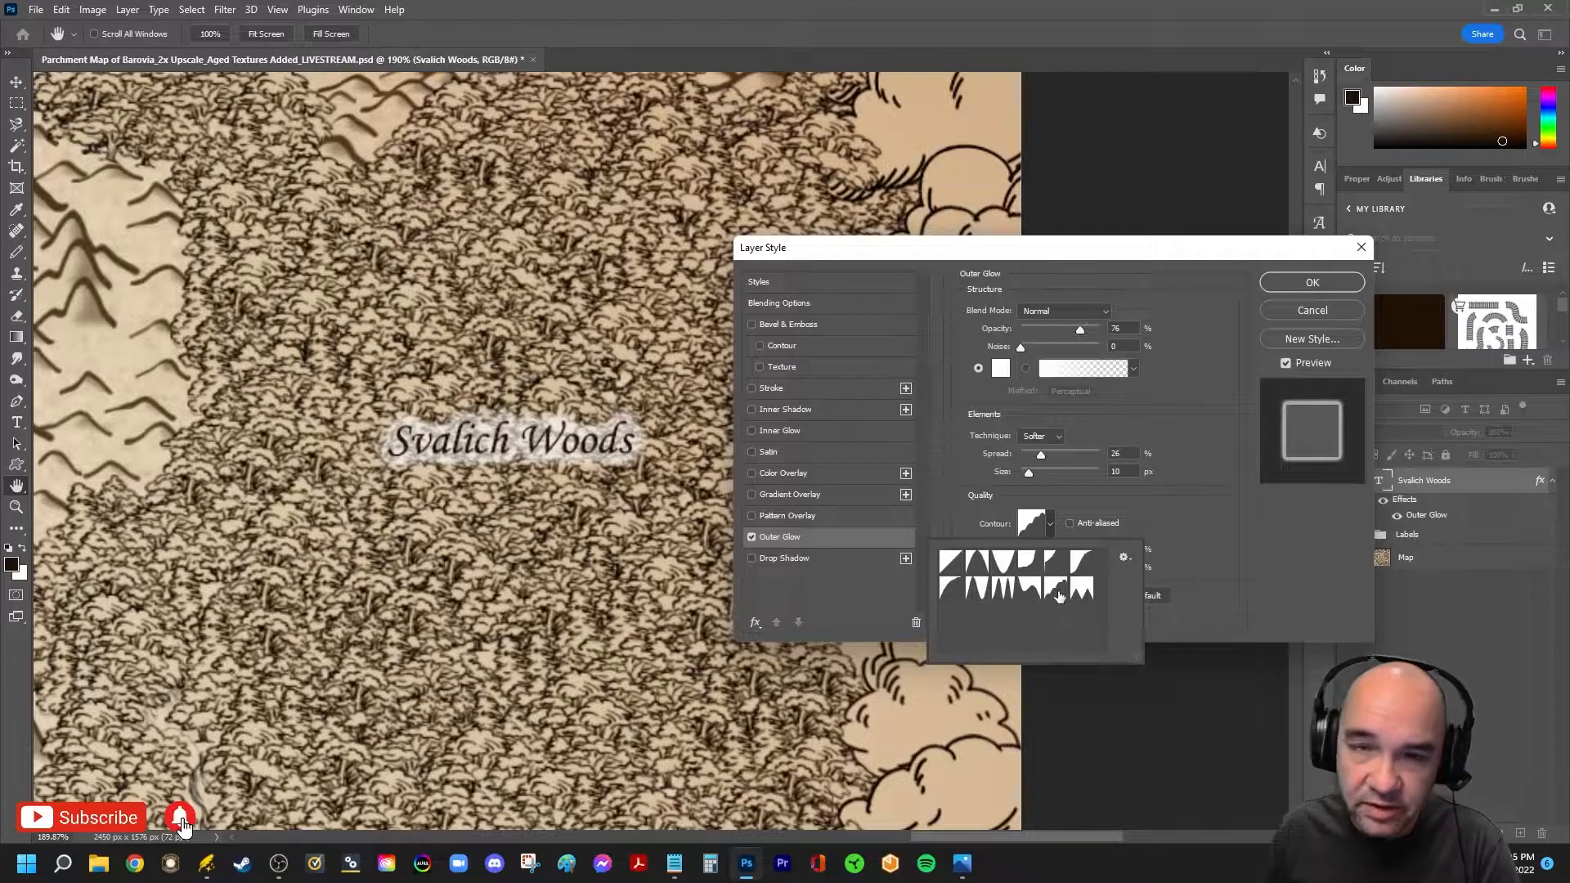
pyautogui.click(1170, 514)
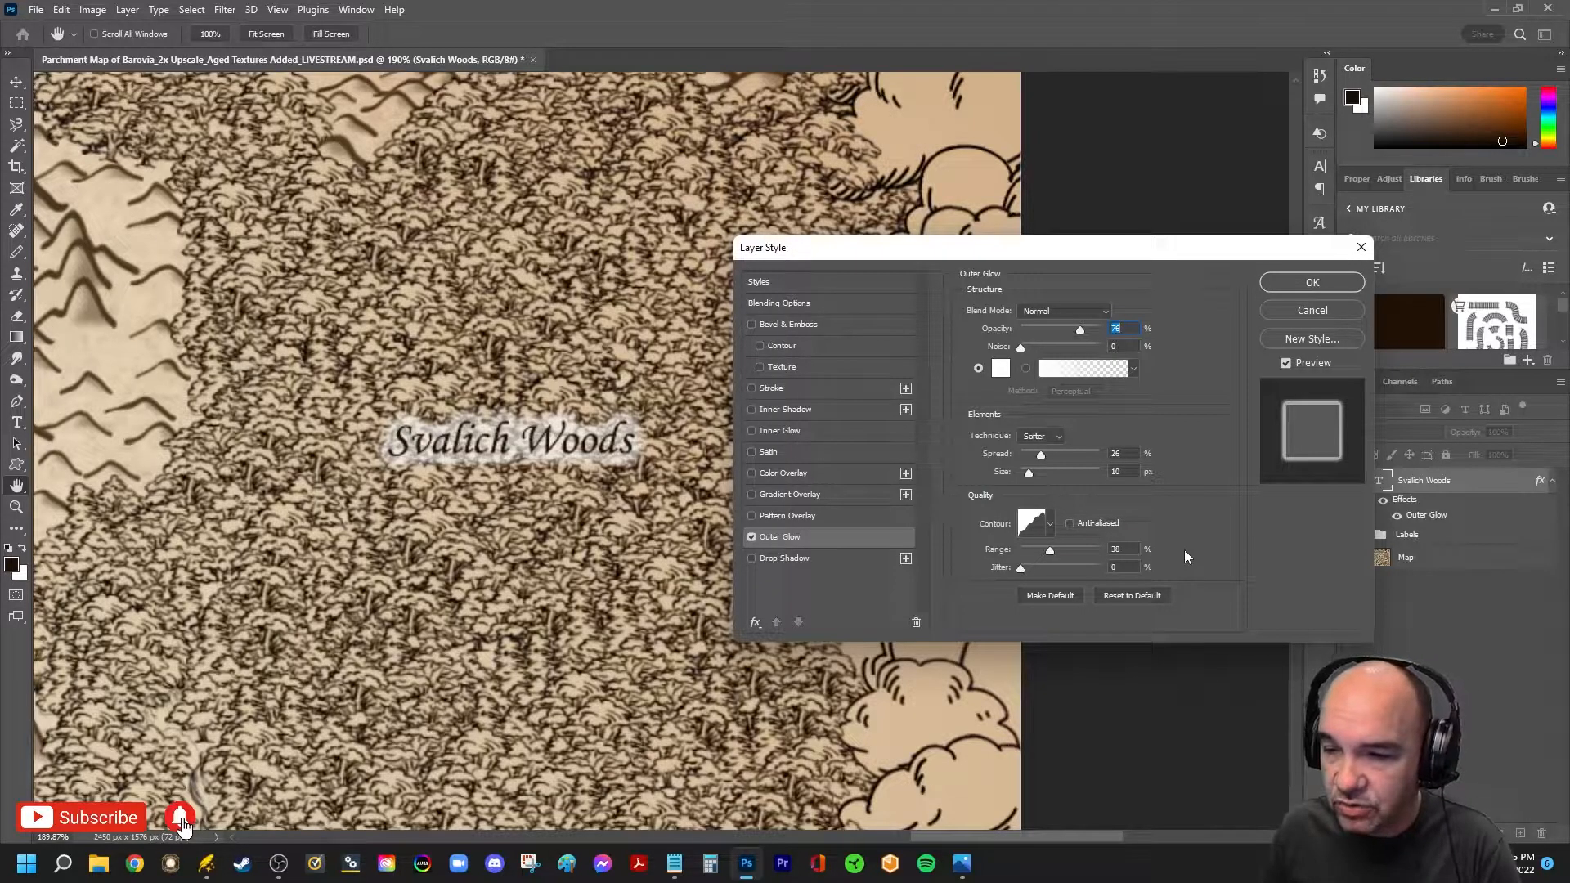
pyautogui.click(1282, 281)
# Show the Labels group on the map and move the new Svalich Woods layer into it above Ancient Megalith
pyautogui.scroll(-3, 485, 584)
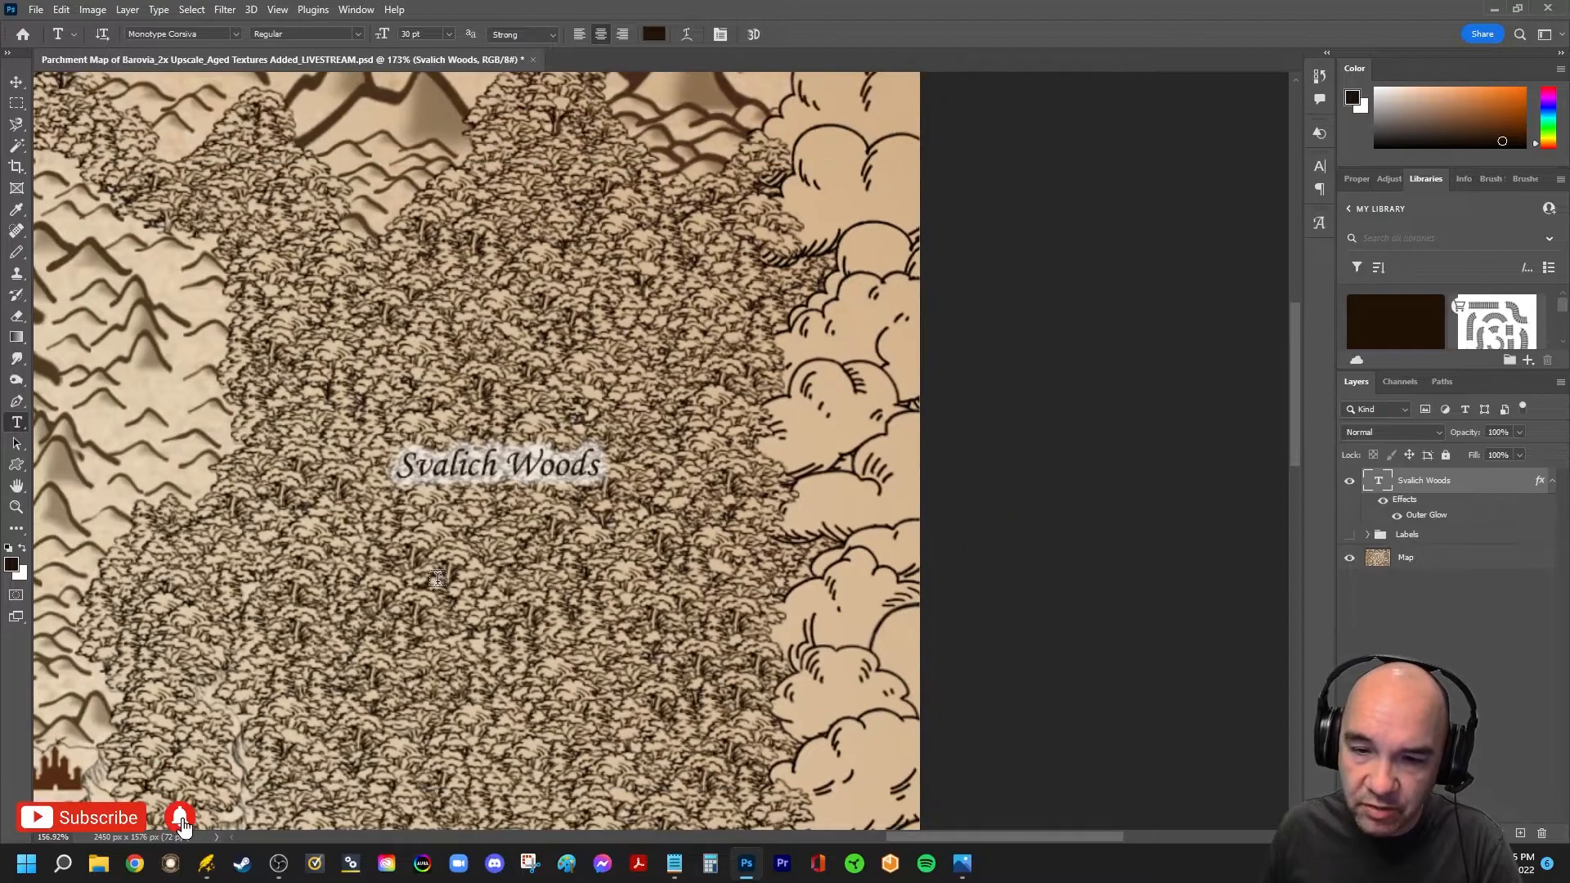
pyautogui.moveTo(369, 510); pyautogui.dragTo(842, 532)
pyautogui.scroll(-3, 808, 554)
pyautogui.moveTo(569, 555); pyautogui.dragTo(726, 472)
pyautogui.scroll(-2, 726, 472)
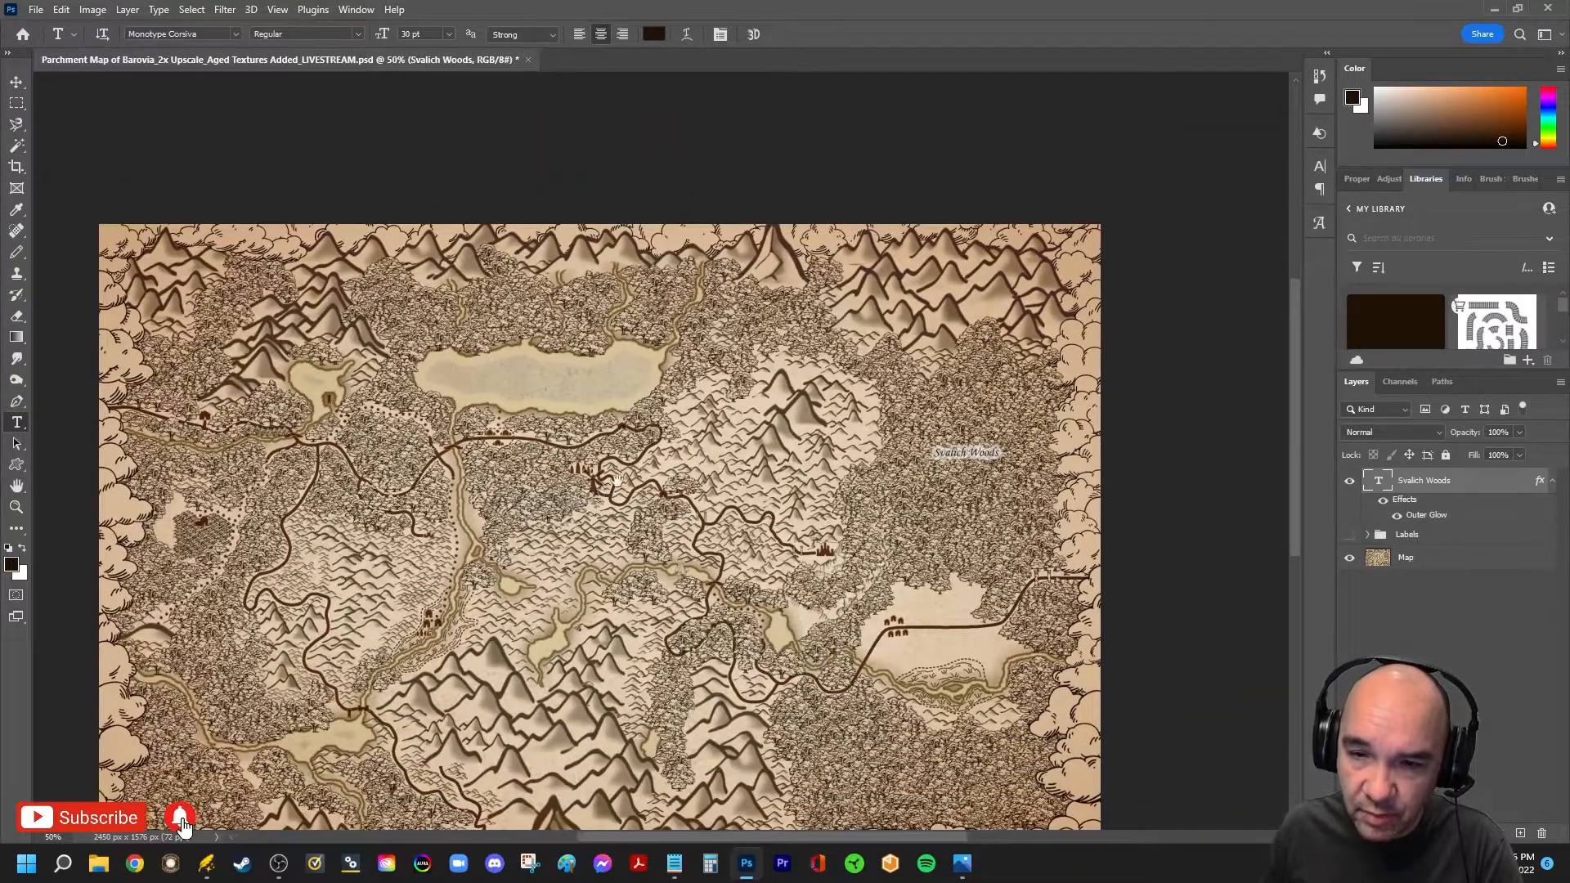
pyautogui.moveTo(616, 479); pyautogui.dragTo(669, 398)
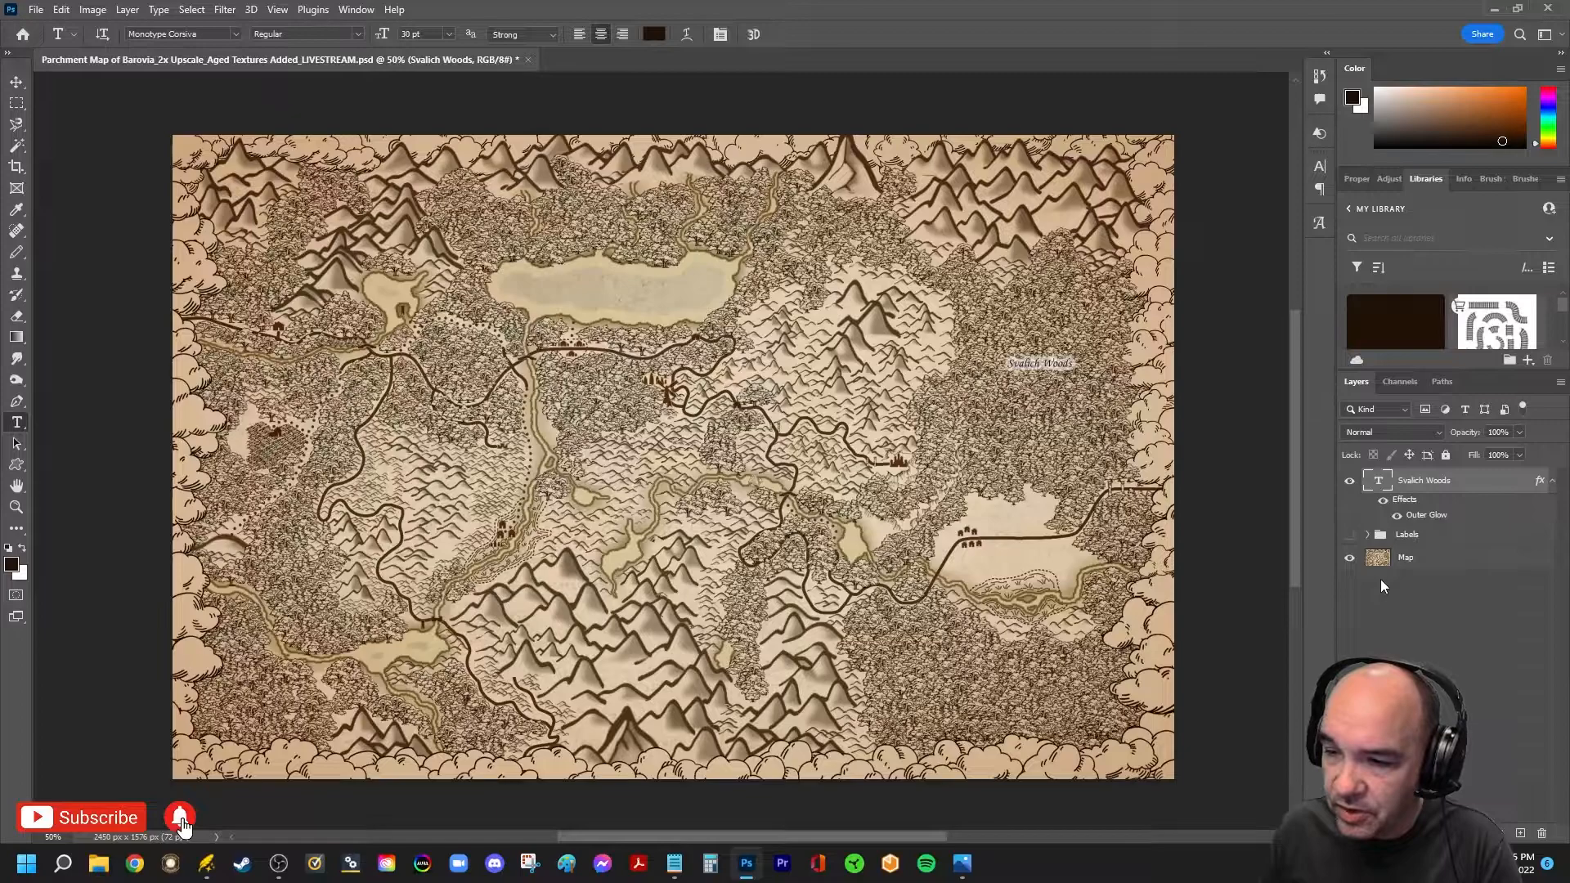
pyautogui.click(1349, 535)
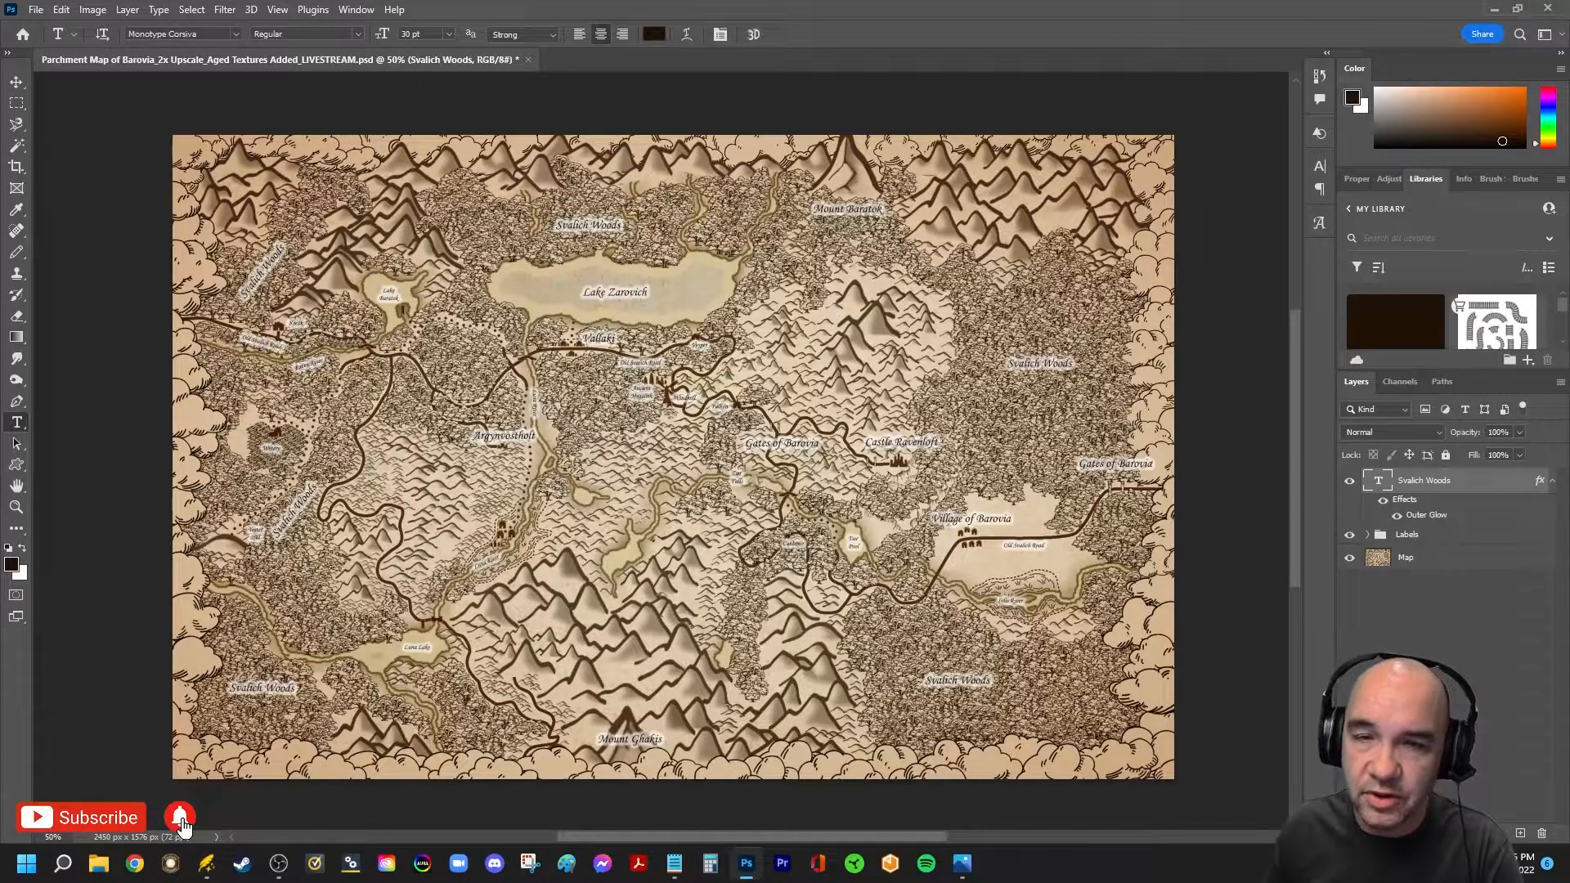
pyautogui.click(1369, 535)
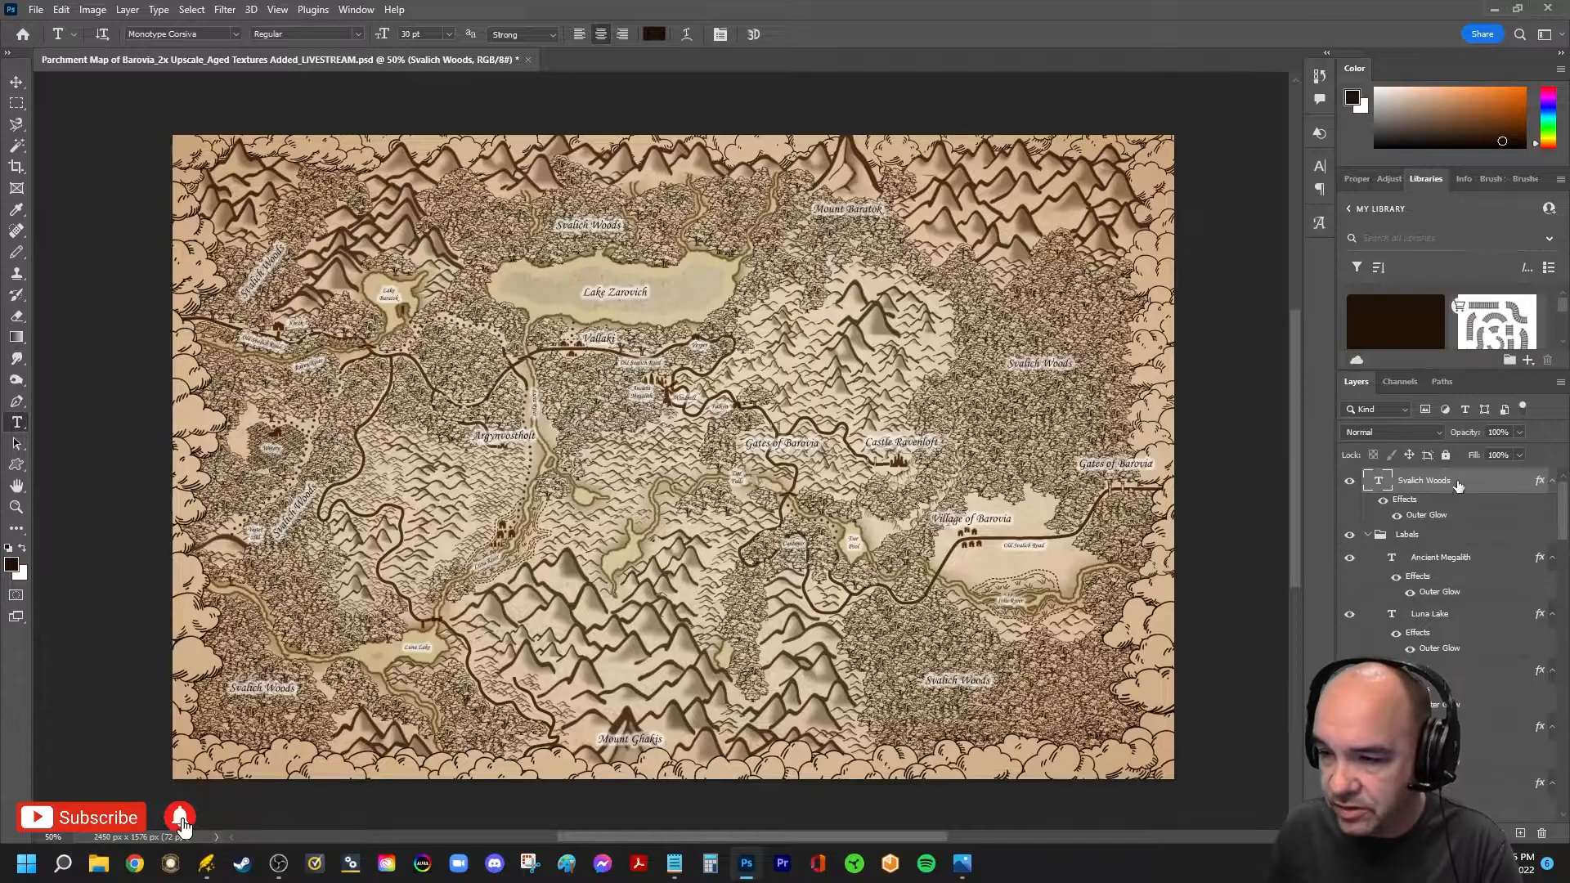
pyautogui.moveTo(1459, 484); pyautogui.dragTo(1467, 559)
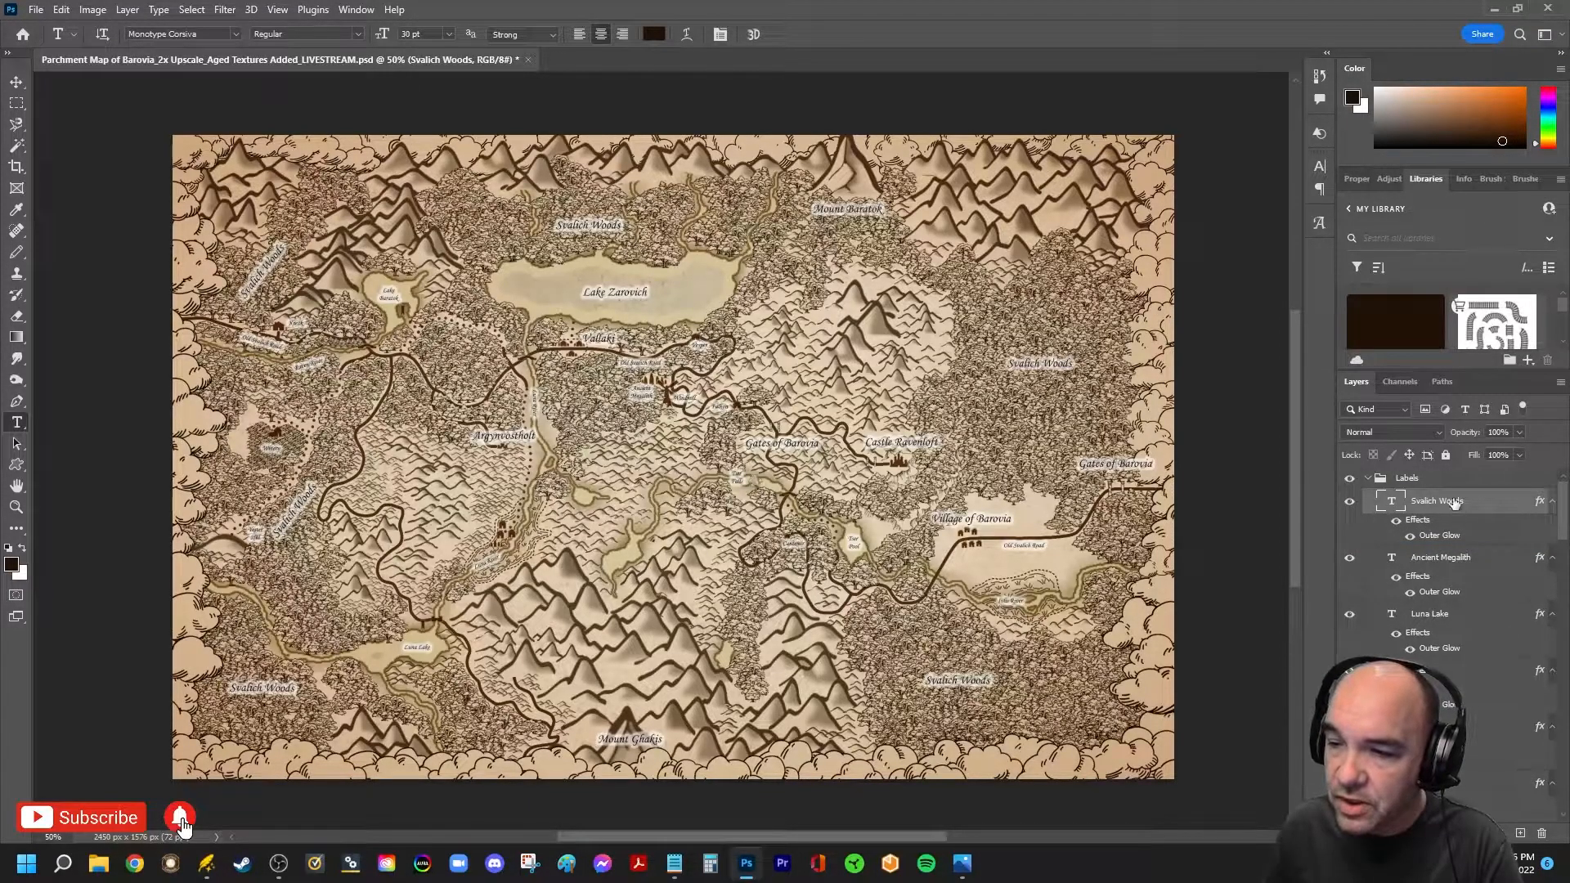
# Ungroup the Labels group so its text layers stand on their own in the layer stack
pyautogui.click(1428, 482)
pyautogui.rightClick(1428, 484)
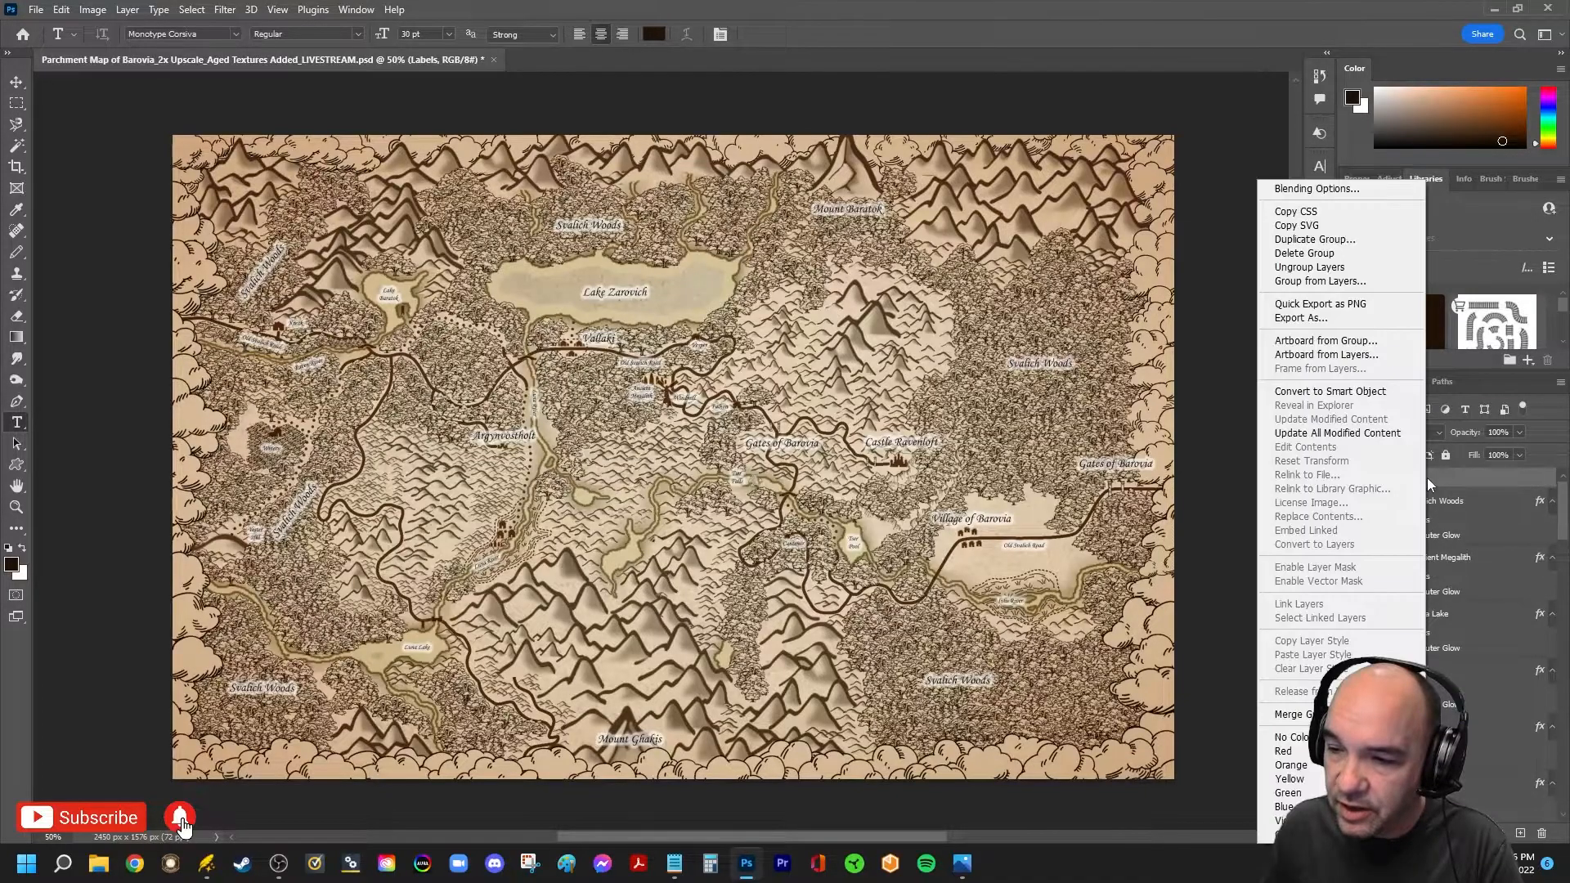
pyautogui.click(1330, 269)
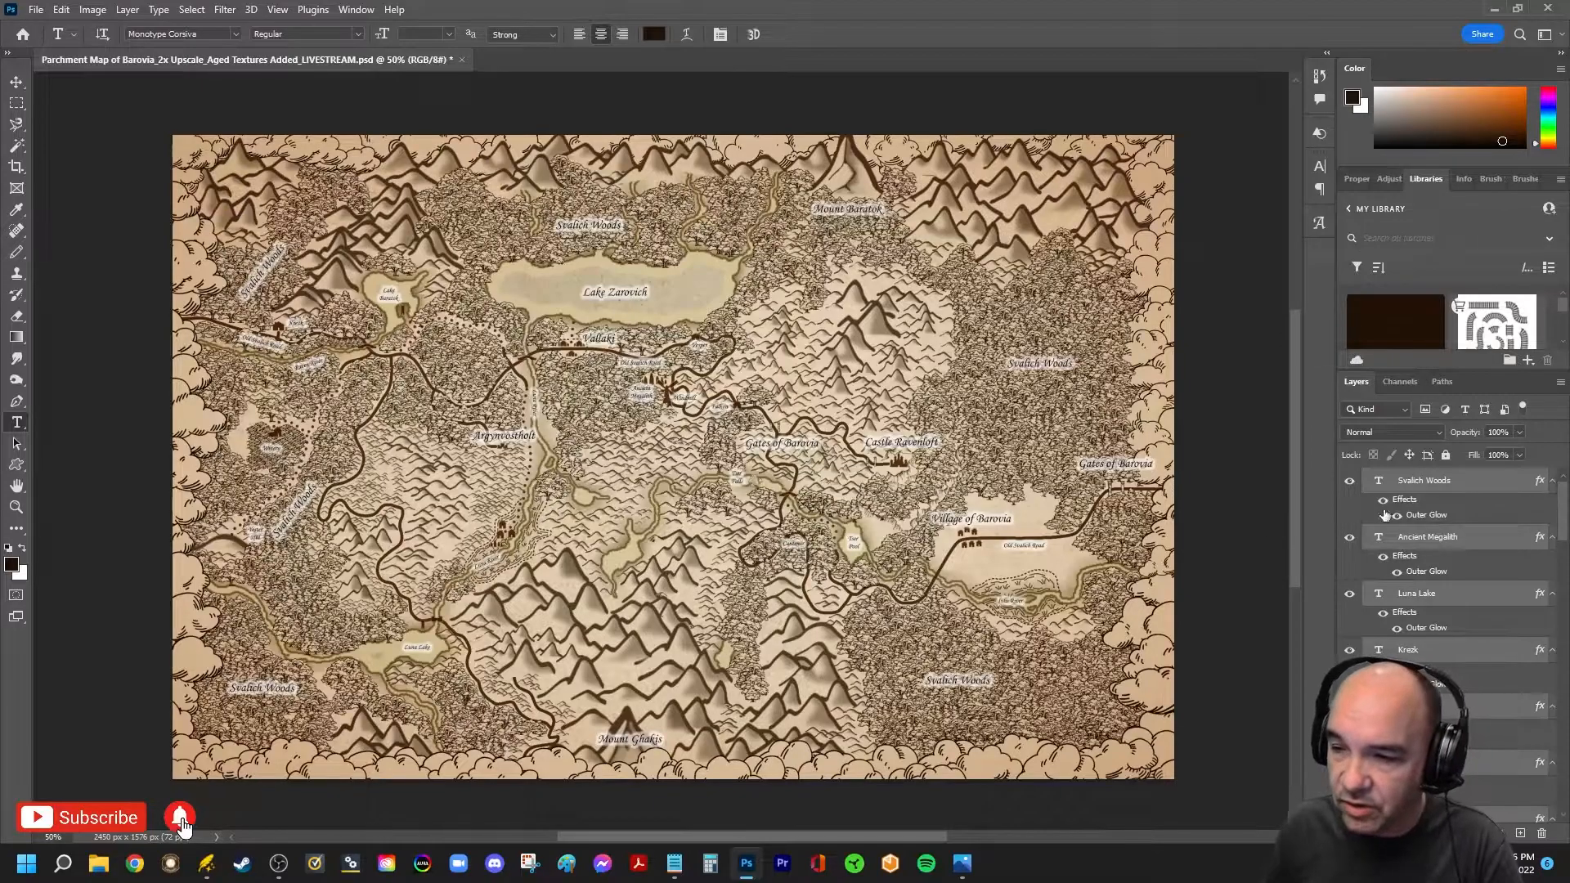
# Select every place-name text layer, from Svalich Woods down to the last one above the Map layer, and group them
pyautogui.click(1464, 483)
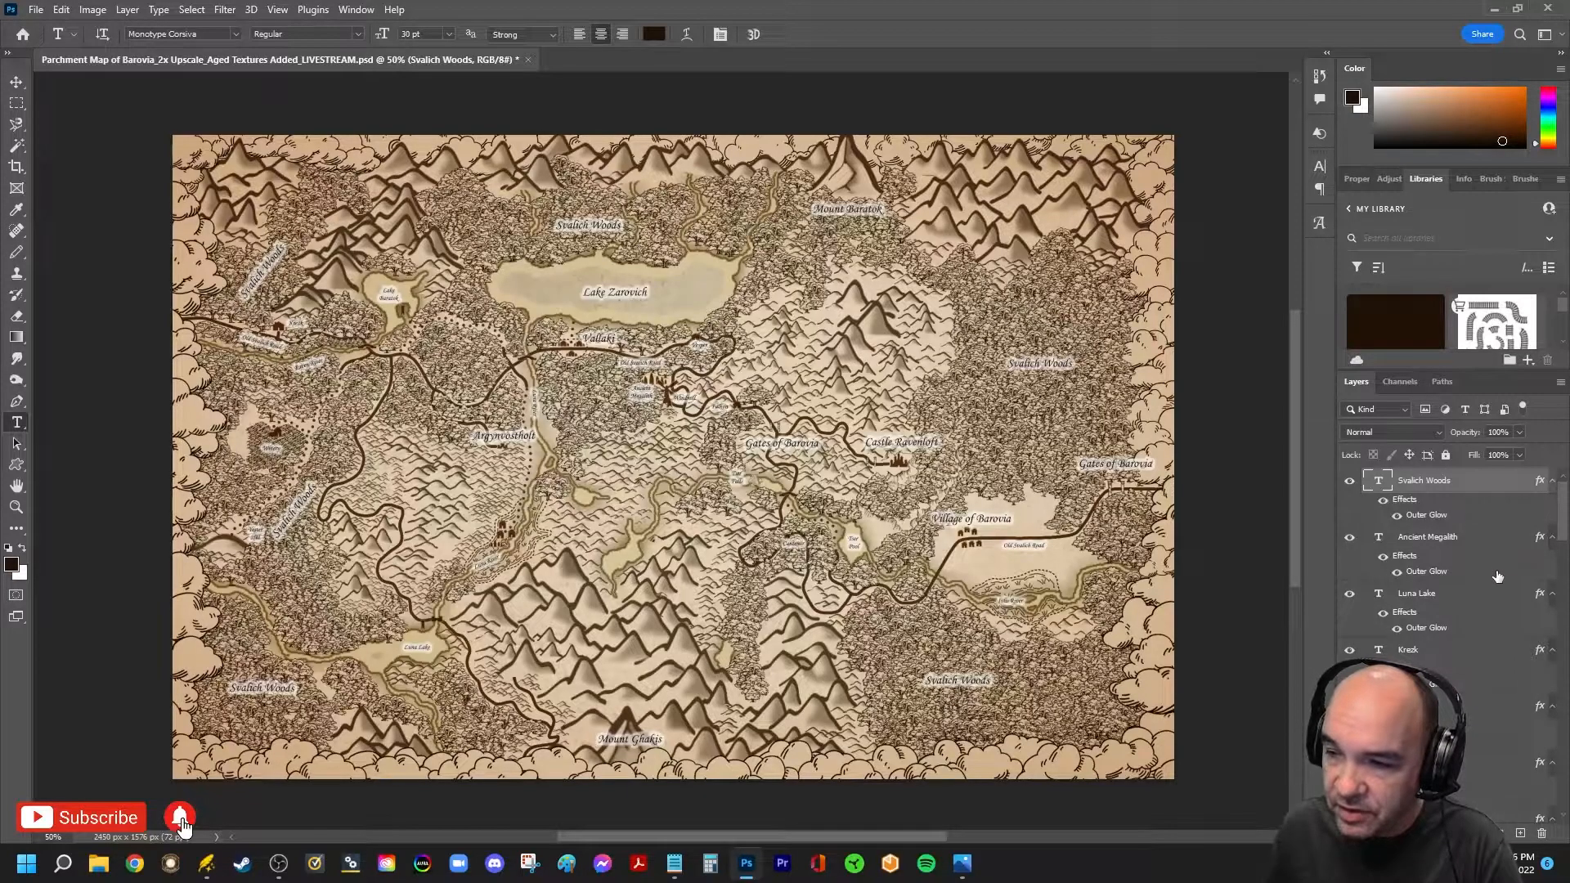
pyautogui.scroll(-5, 1458, 540)
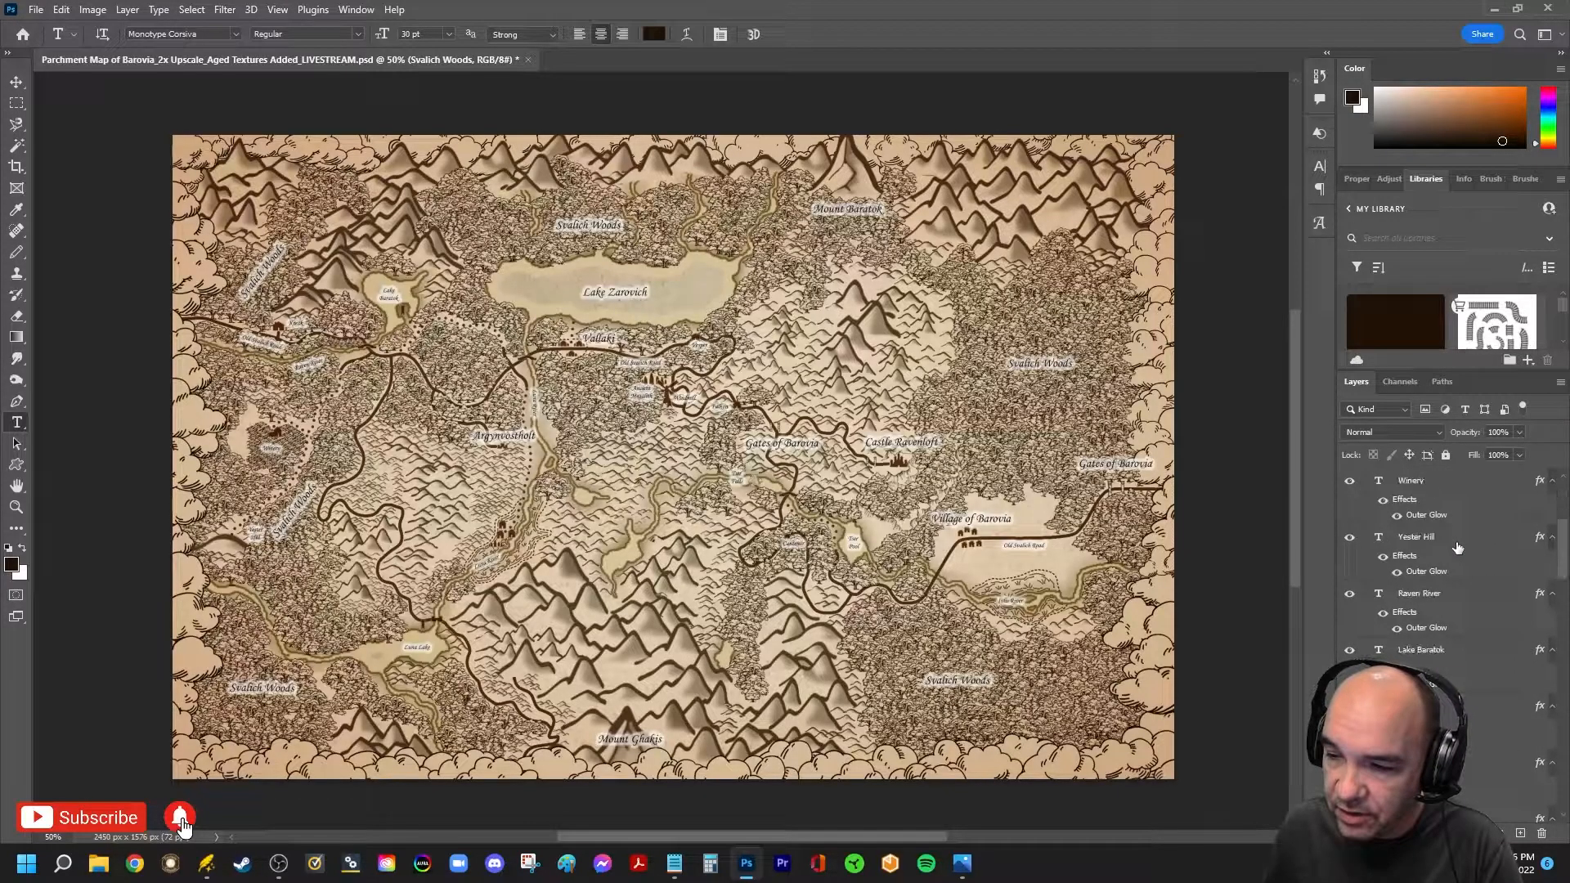
pyautogui.scroll(-5, 1458, 547)
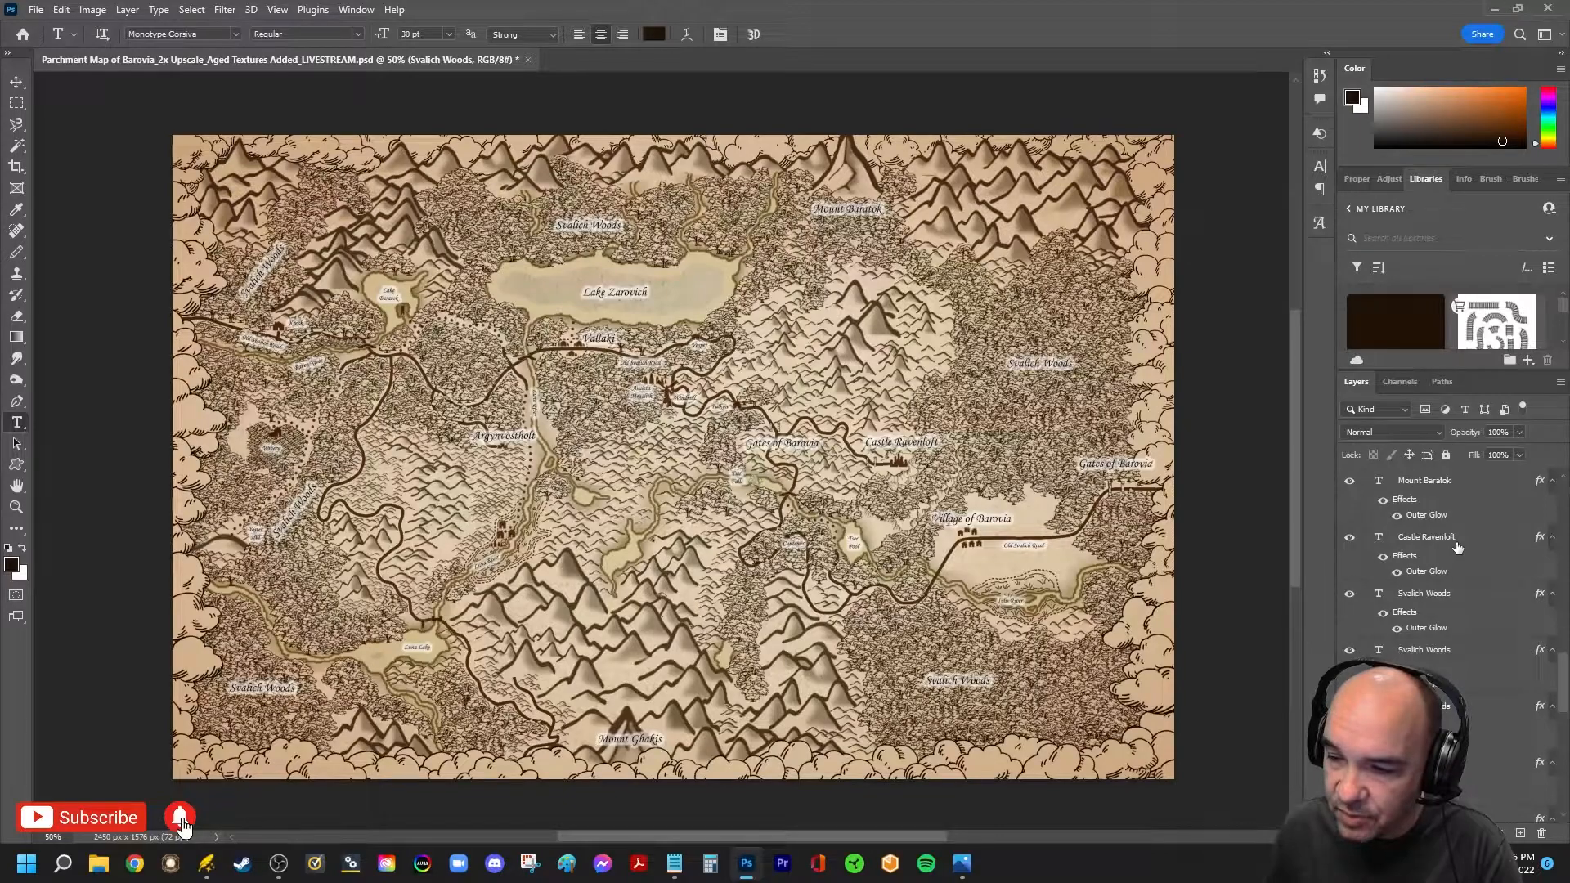
pyautogui.scroll(-3, 1457, 546)
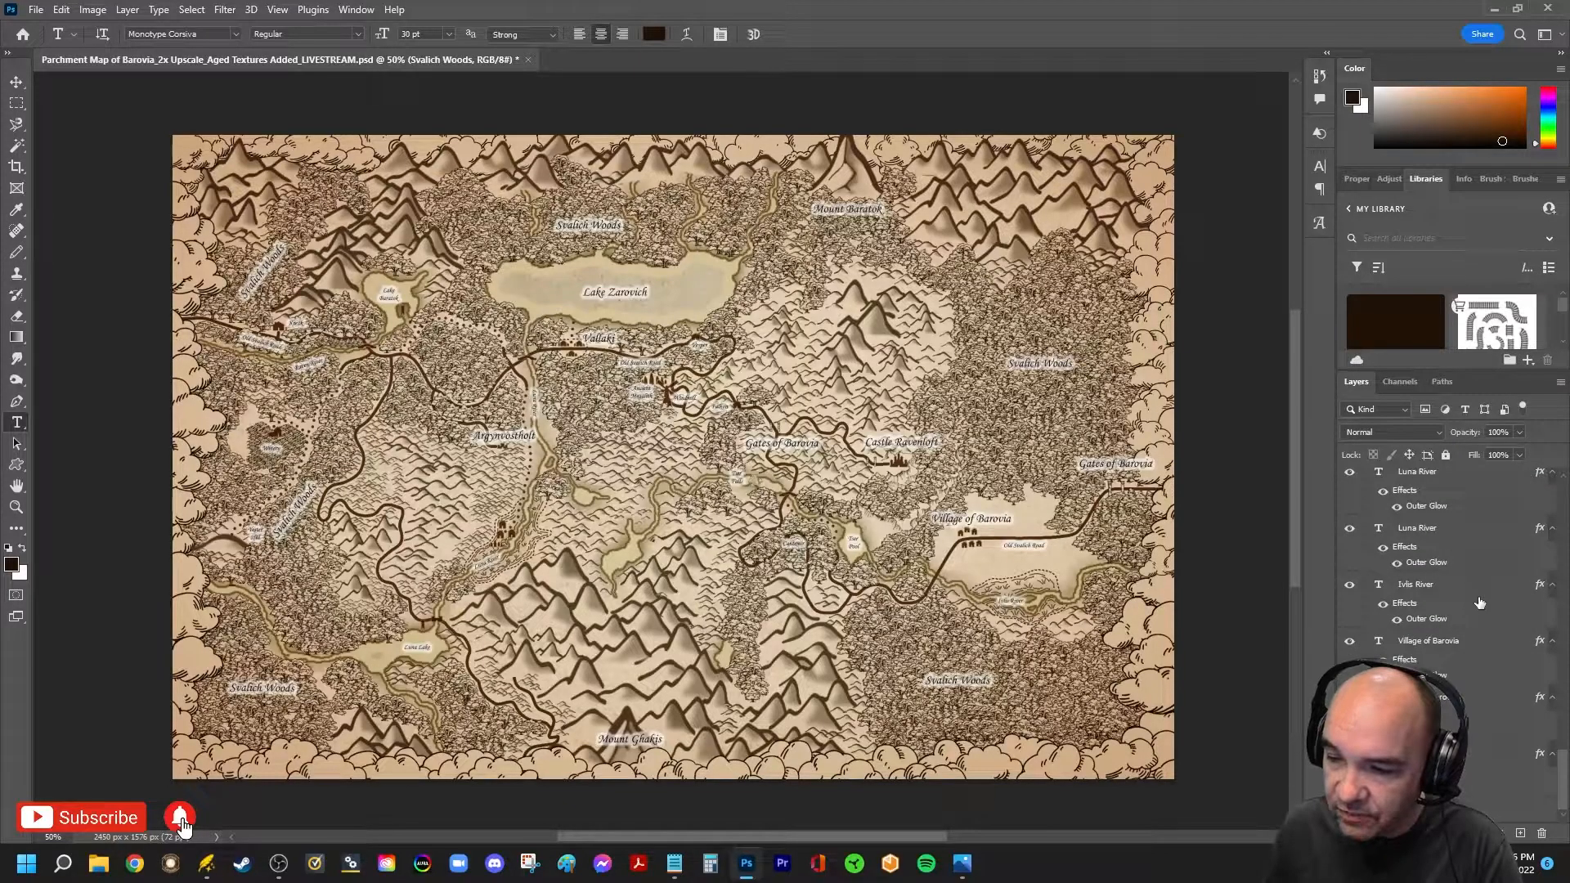
pyautogui.keyDown('shift'); pyautogui.click(1476, 761); pyautogui.keyUp('shift')
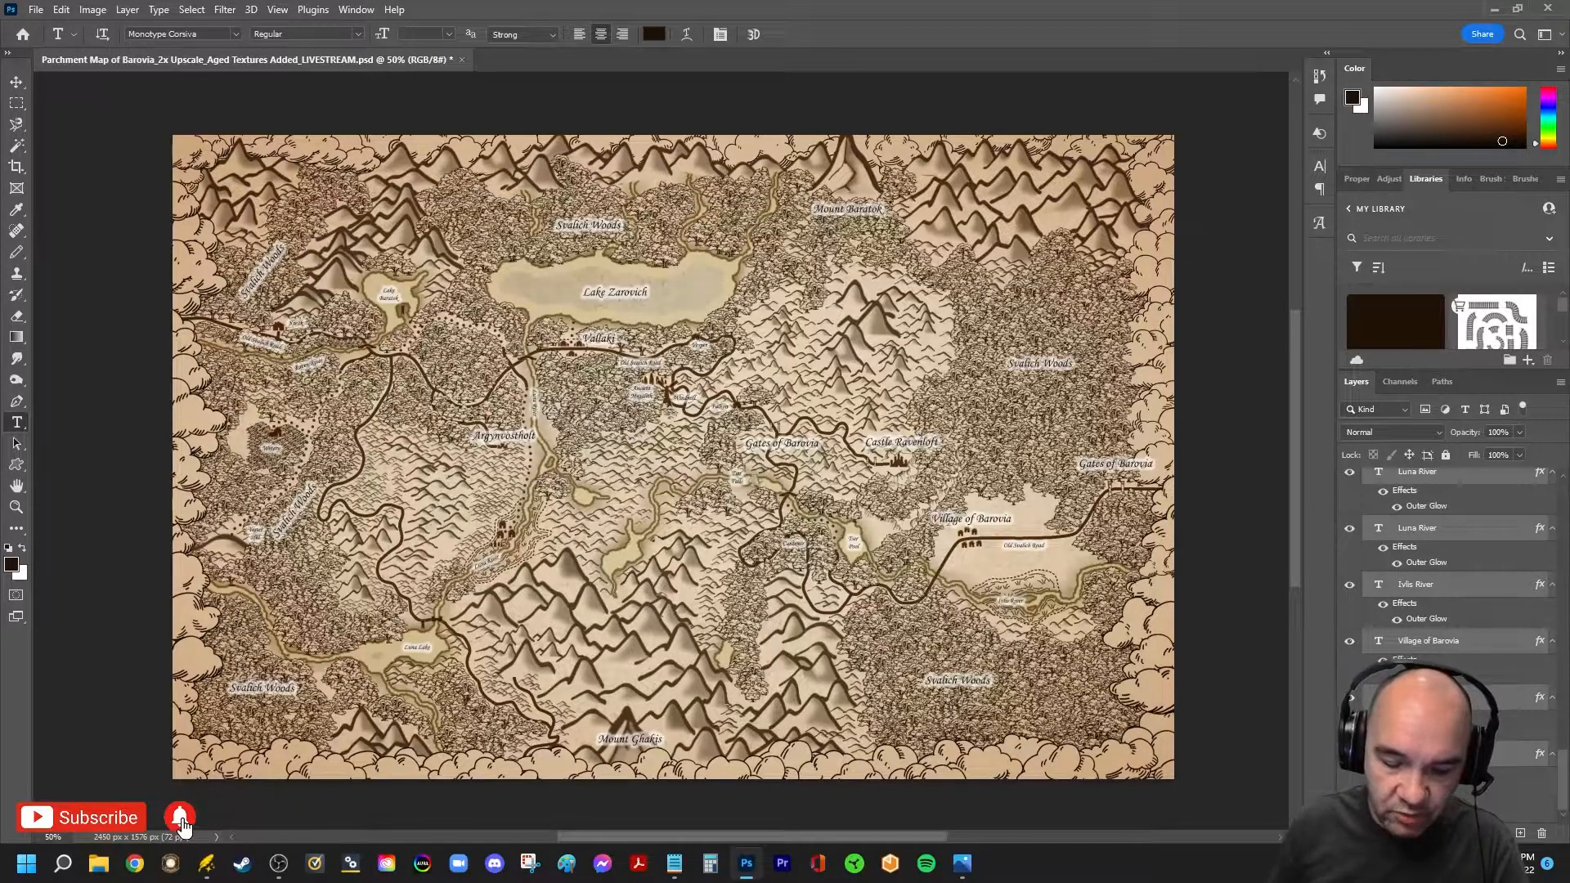
pyautogui.hotkey('ctrl', 'g')
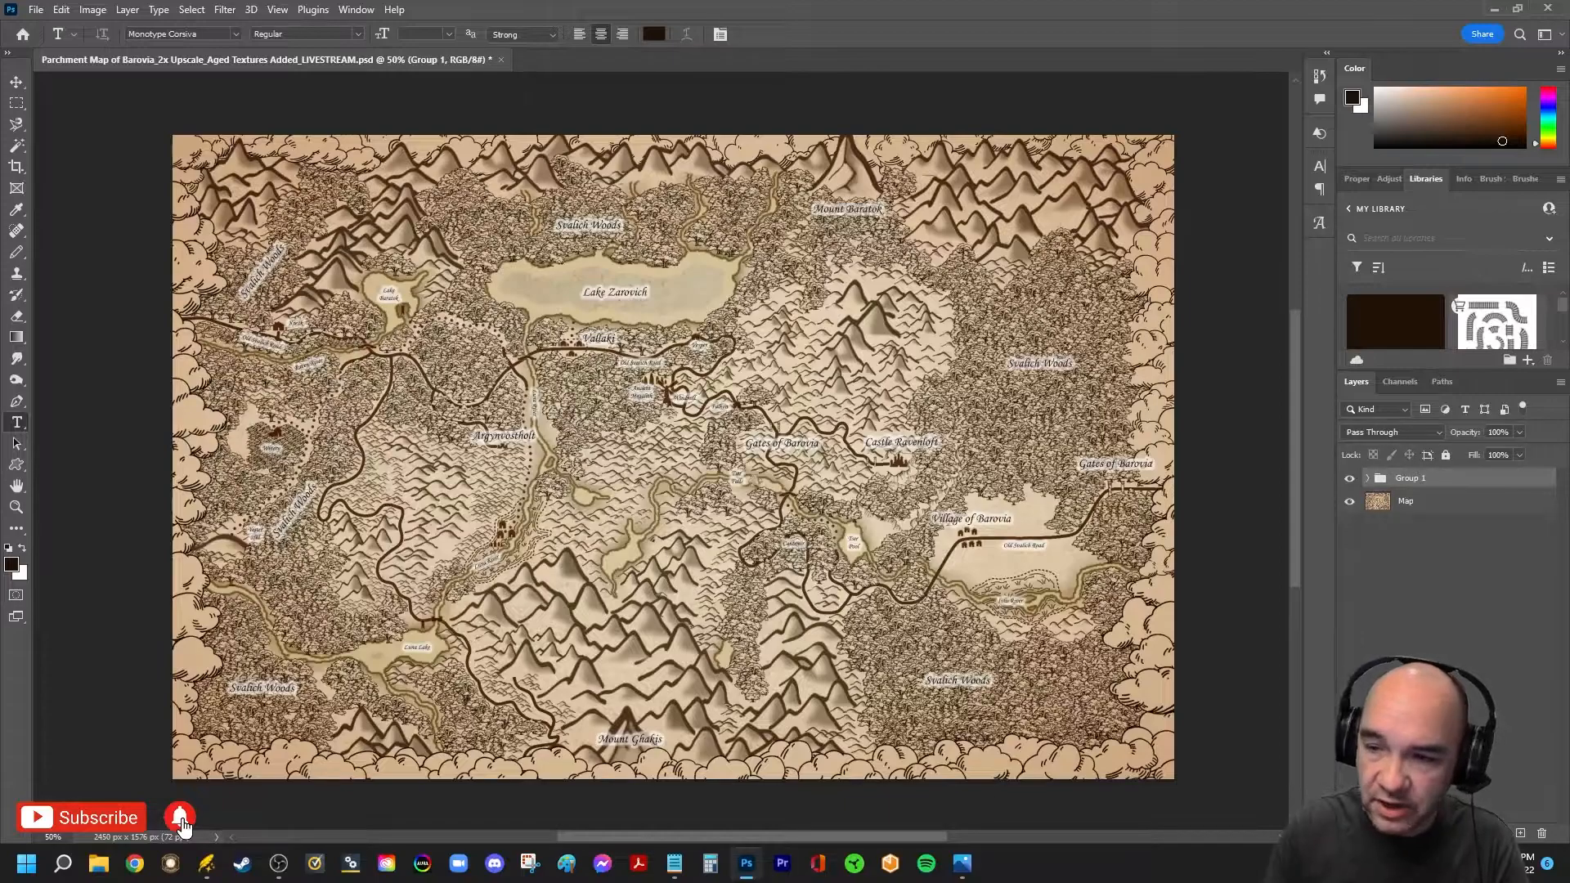
# Rename the new group as Labels and toggle its visibility off and on again
pyautogui.doubleClick(1439, 480)
pyautogui.click(1318, 312)
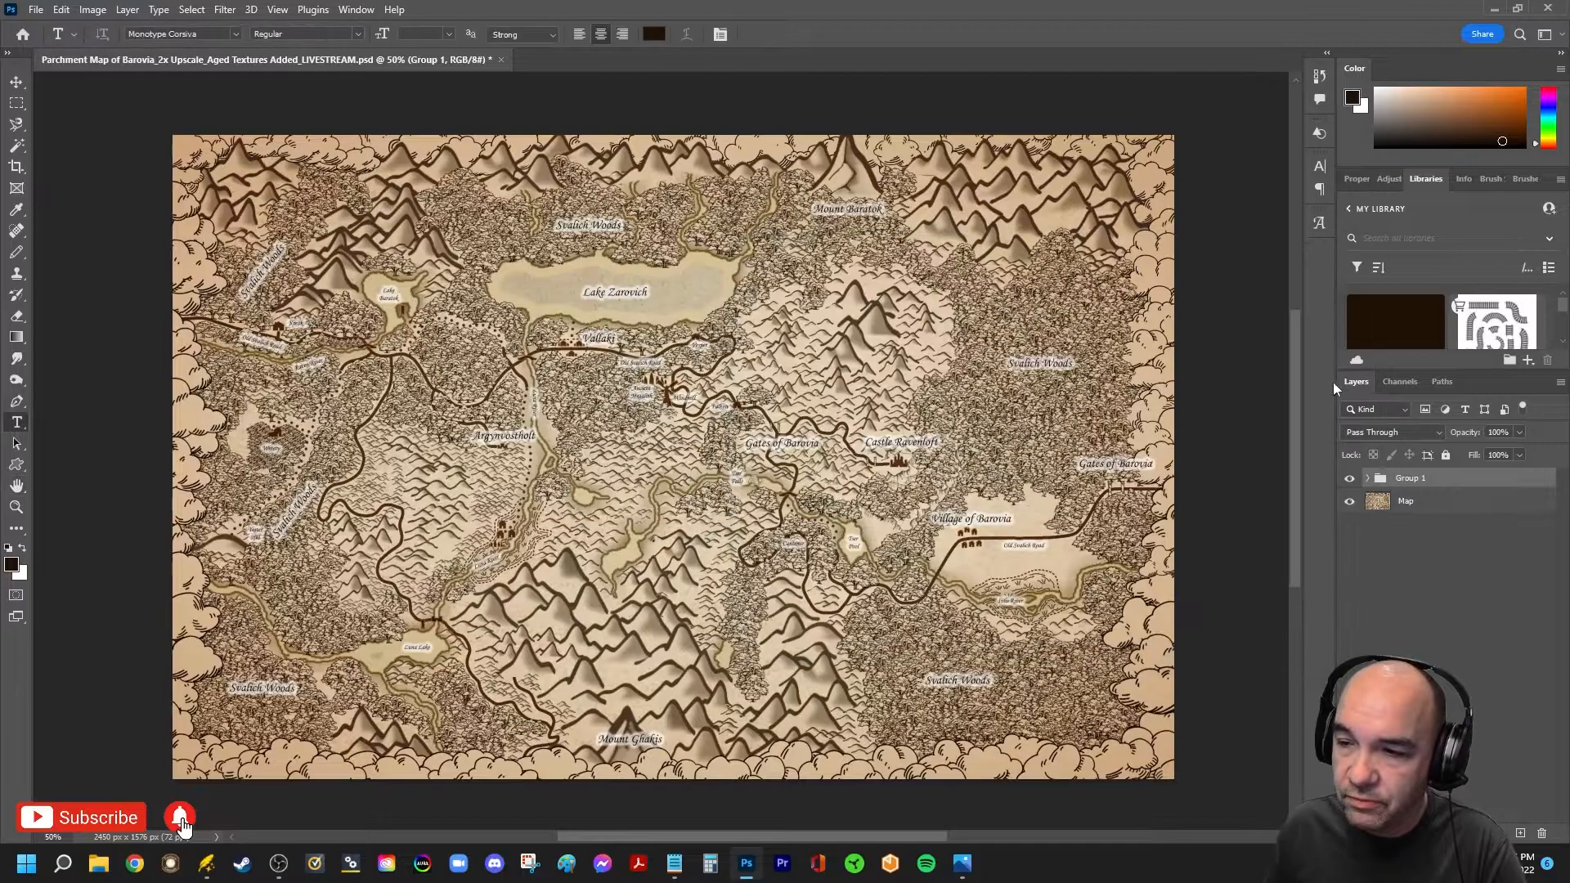
pyautogui.doubleClick(1408, 480)
pyautogui.write('Labels')
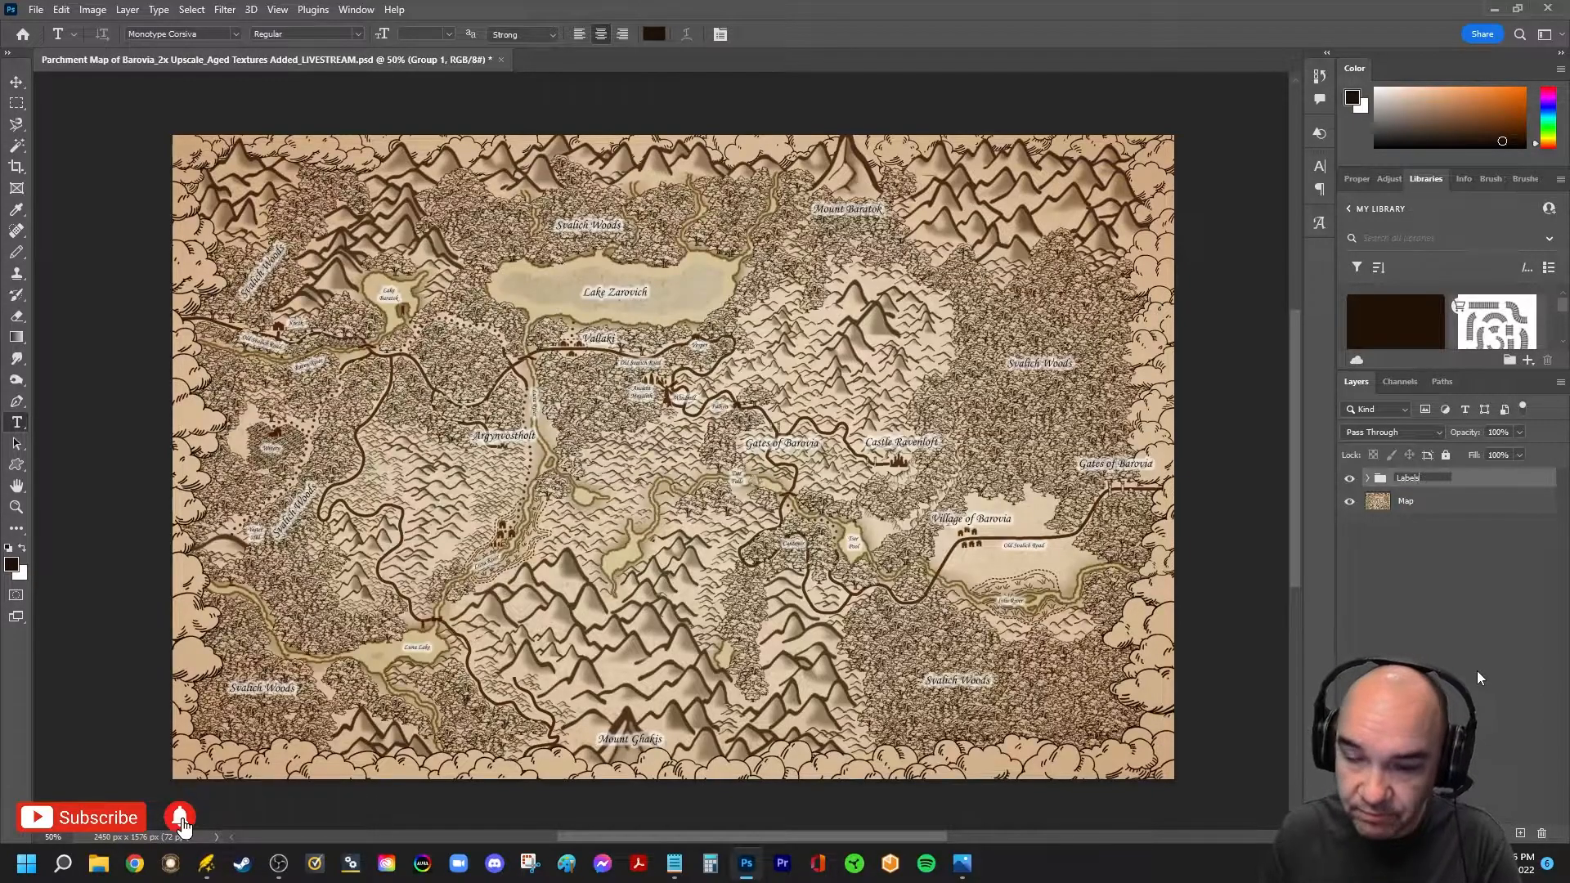
pyautogui.press('Return')
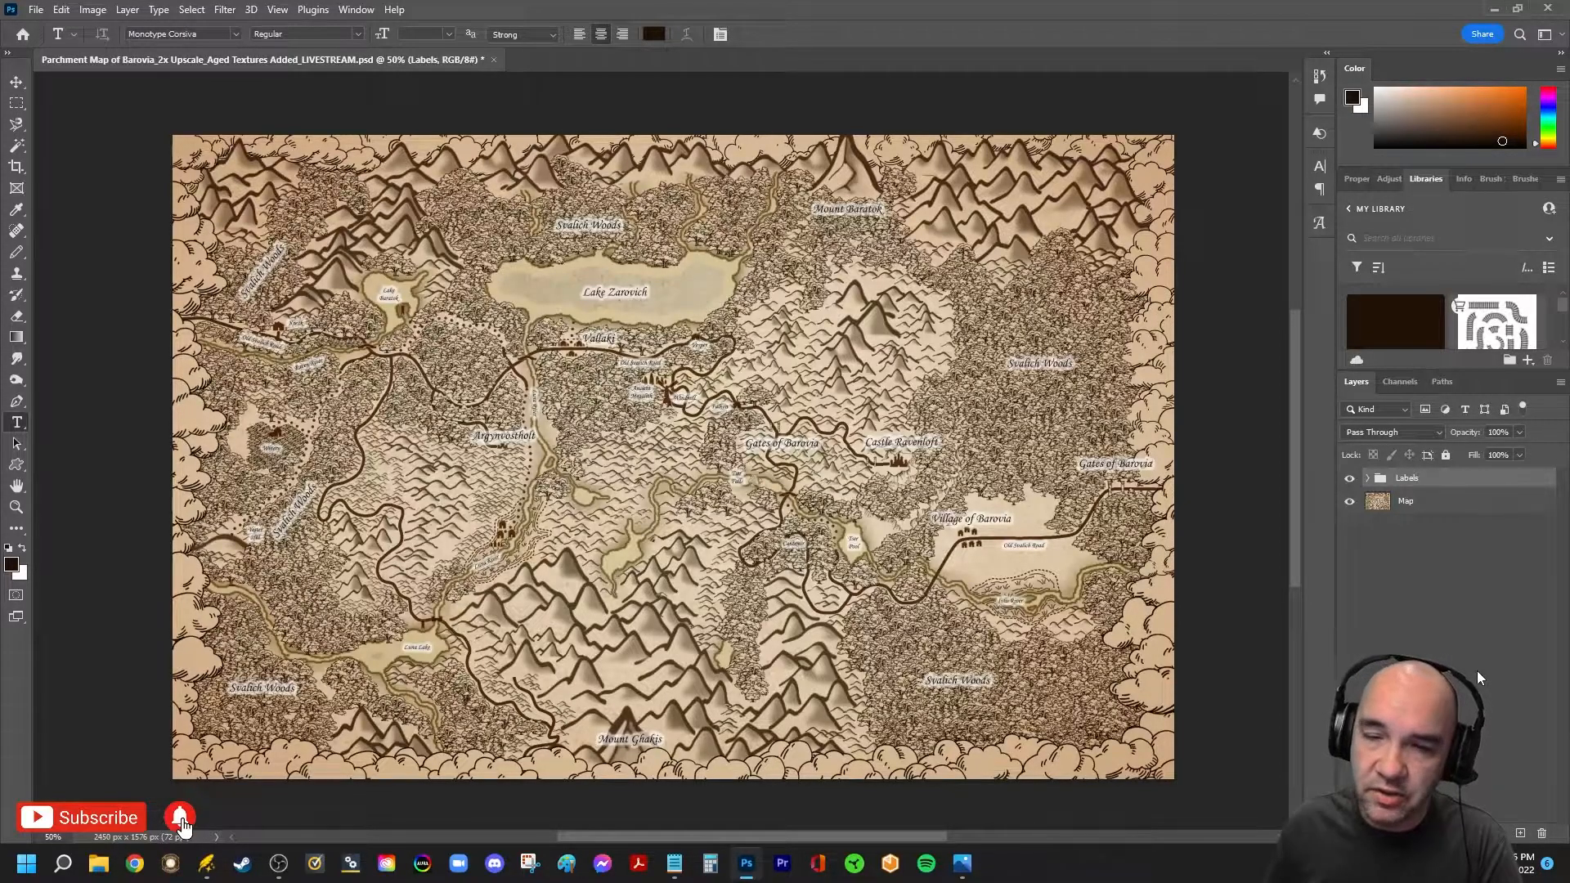
pyautogui.click(1349, 479)
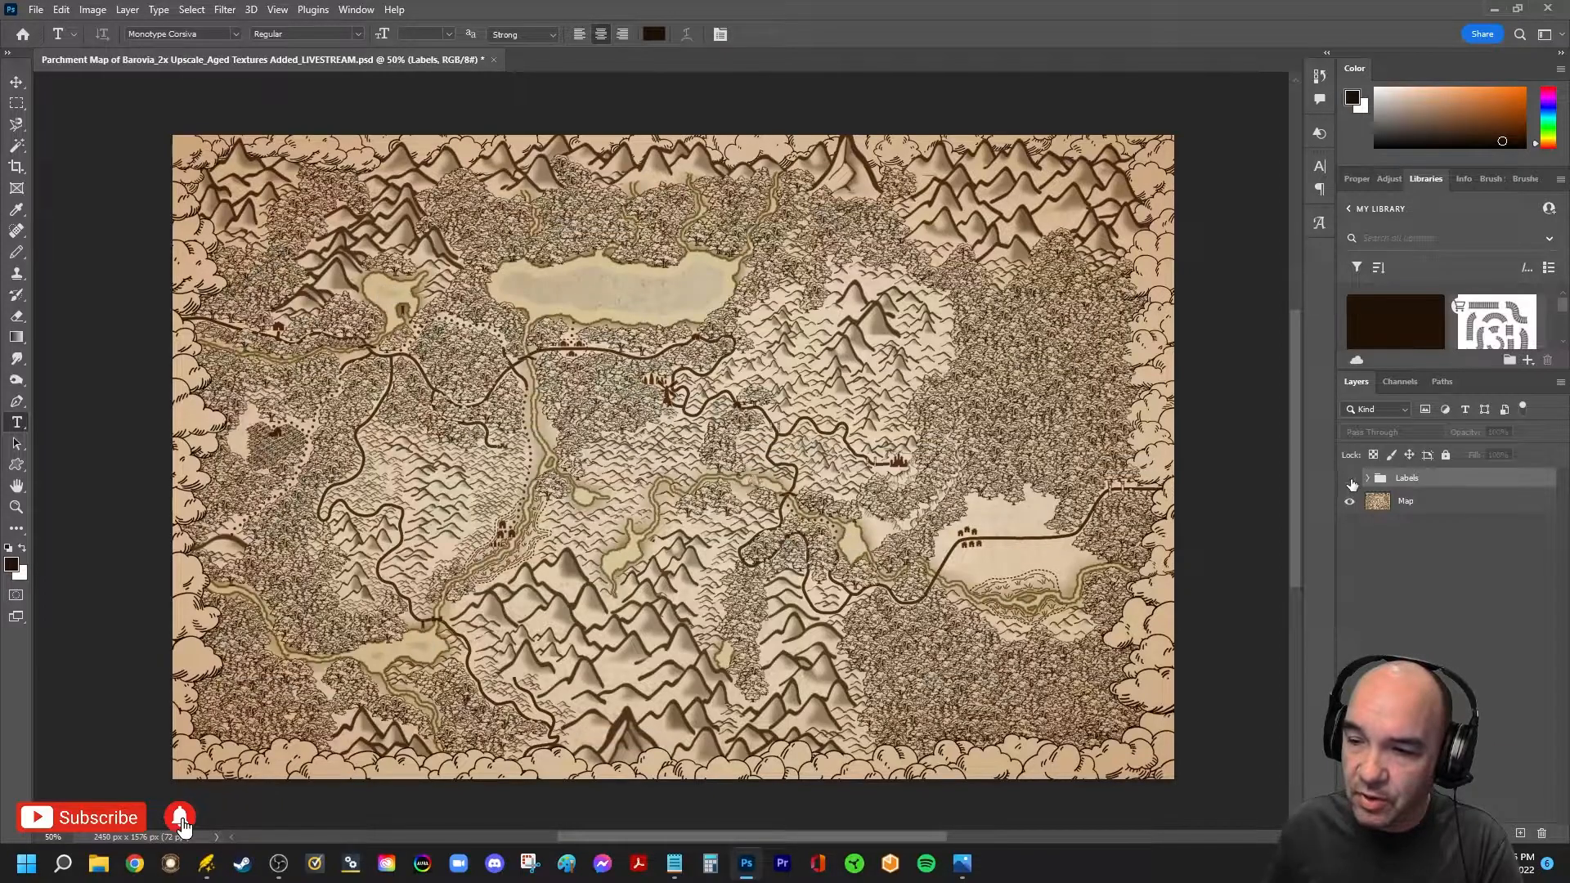
pyautogui.click(1349, 480)
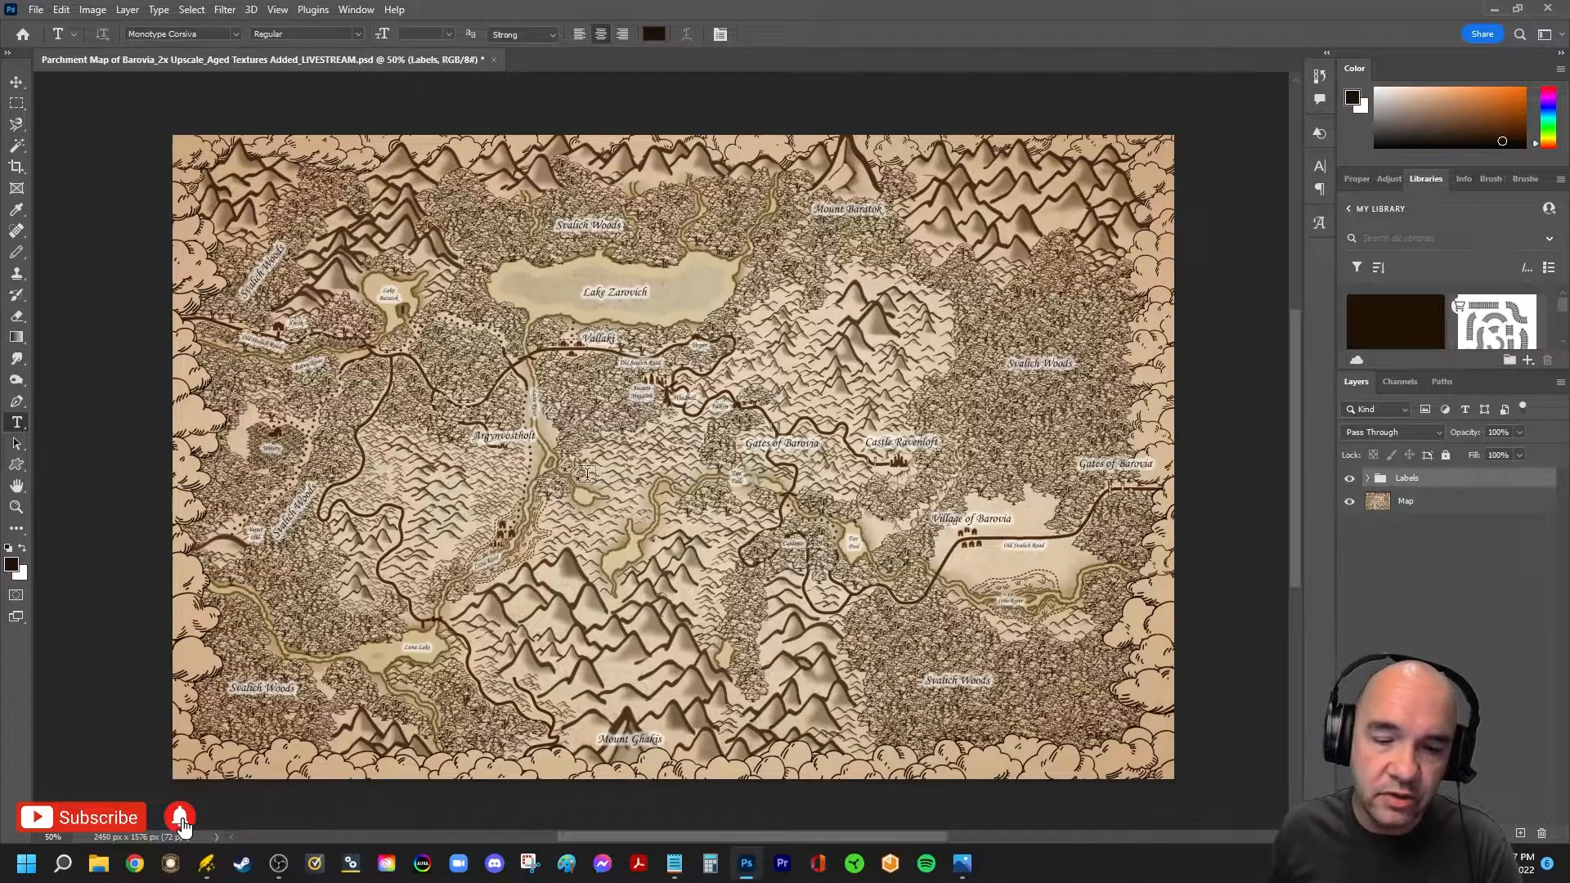
# Open grunge-stained-old-paper-texture.jpg from the PS Livestream Files folder as a separate document
pyautogui.click(36, 9)
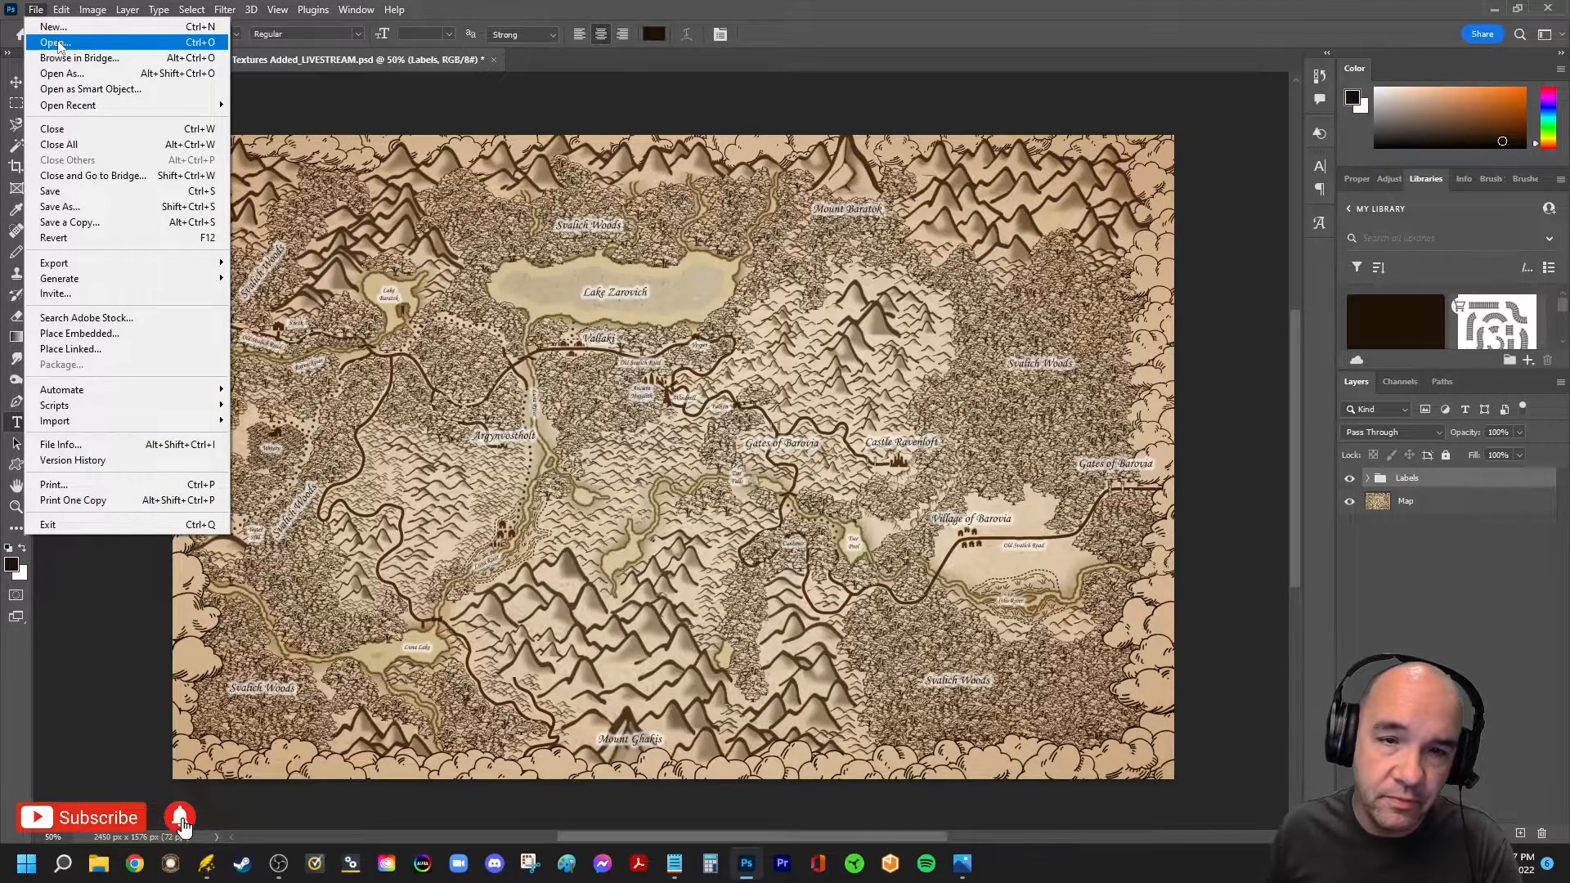
pyautogui.click(45, 41)
pyautogui.click(282, 174)
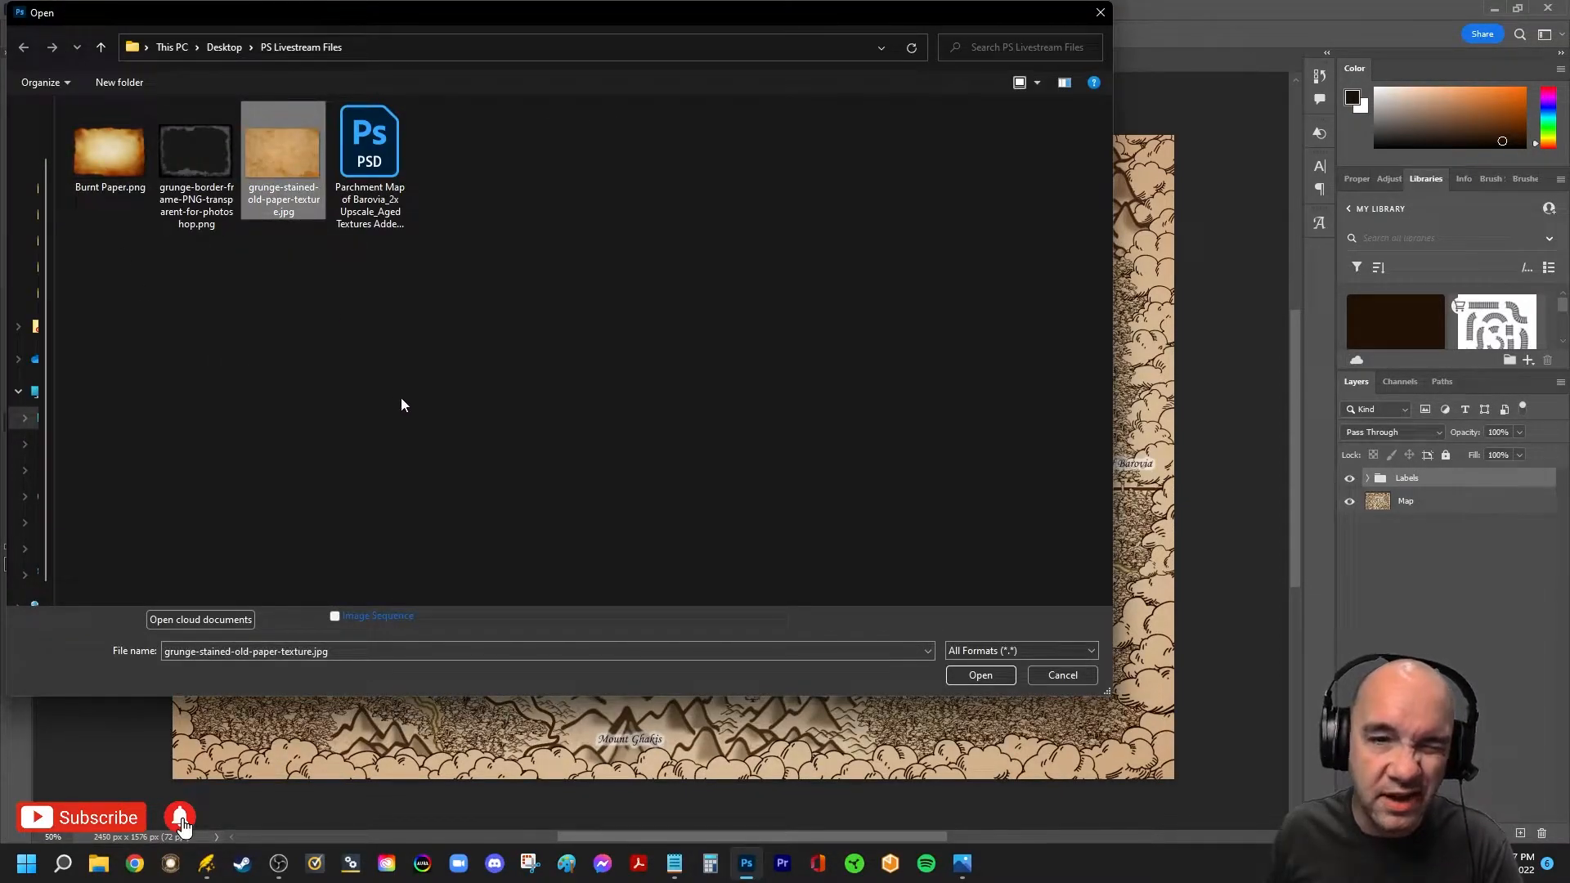
pyautogui.click(965, 674)
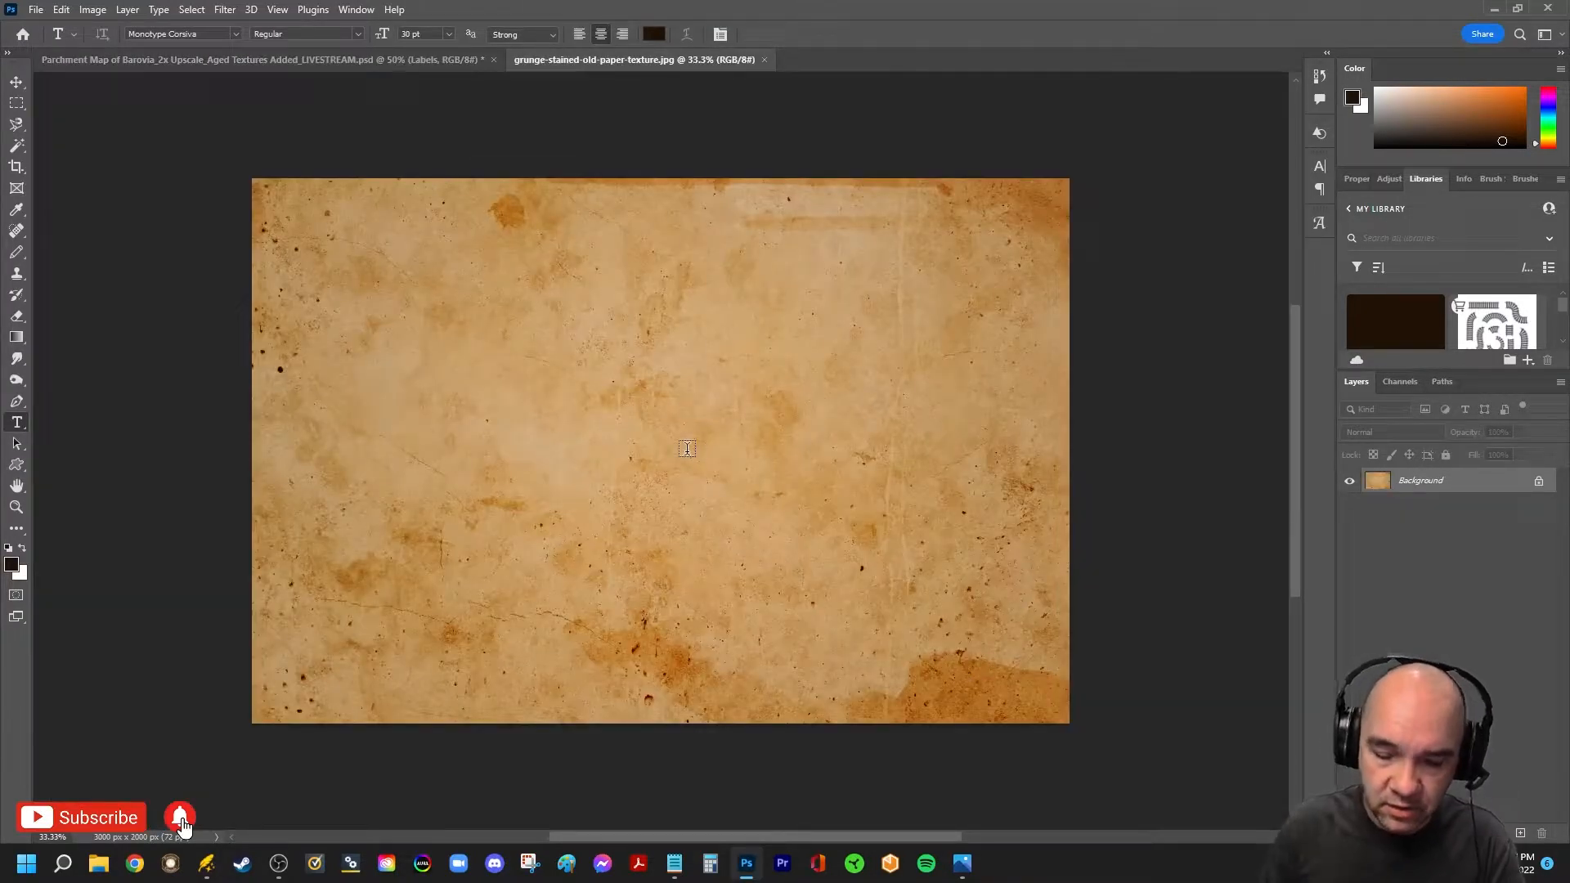
# Copy the entire paper texture into the Barovia map document as the uppermost layer and name it Old Parchment
pyautogui.hotkey('ctrl', 'a')
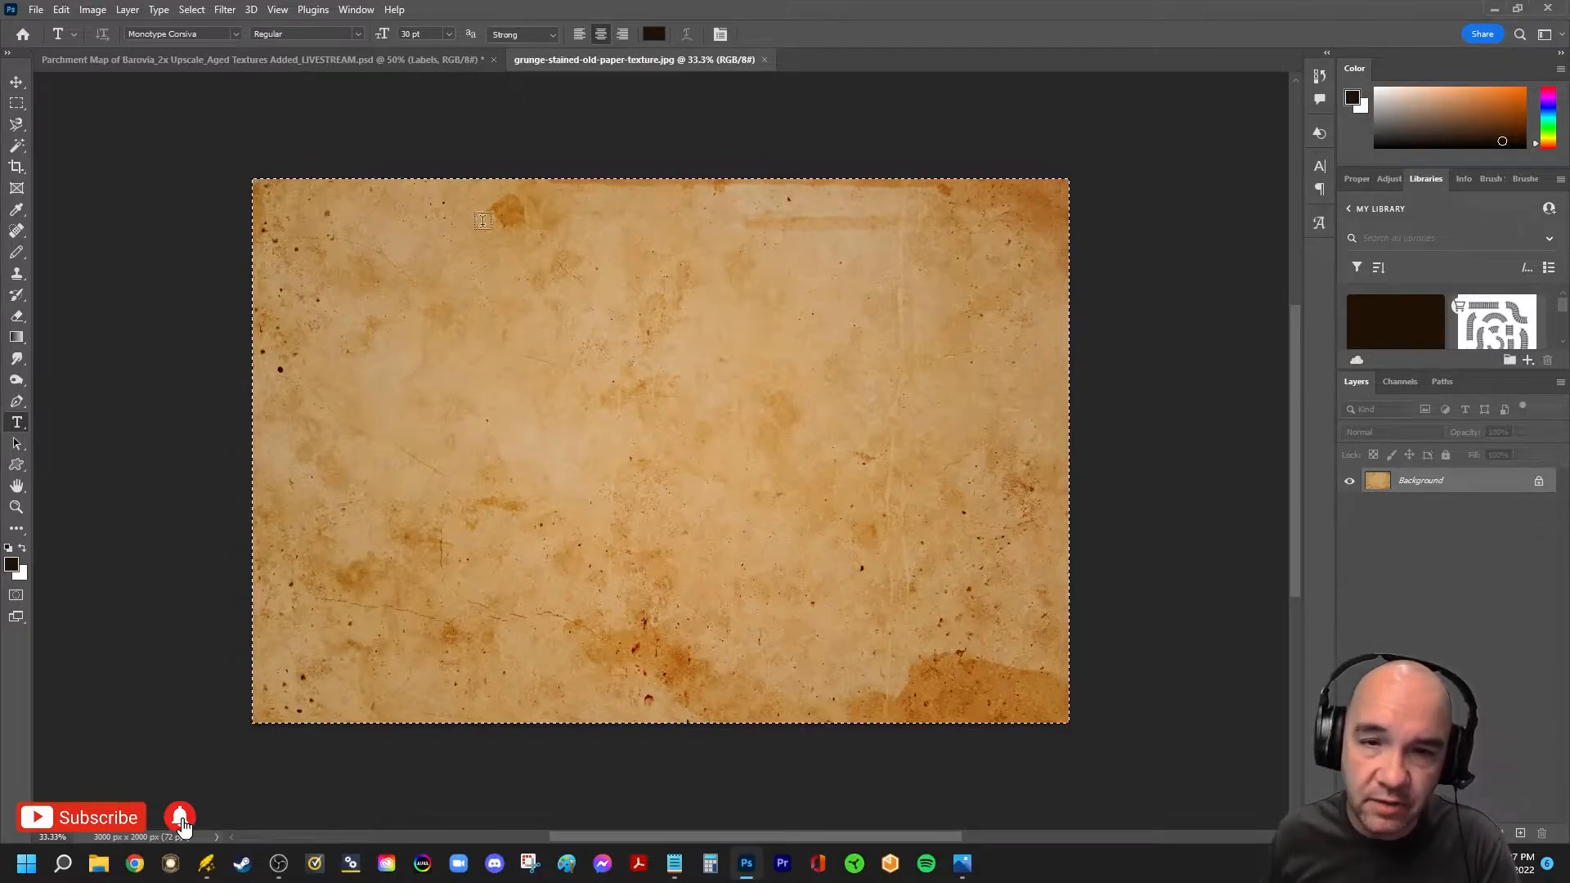
pyautogui.click(345, 59)
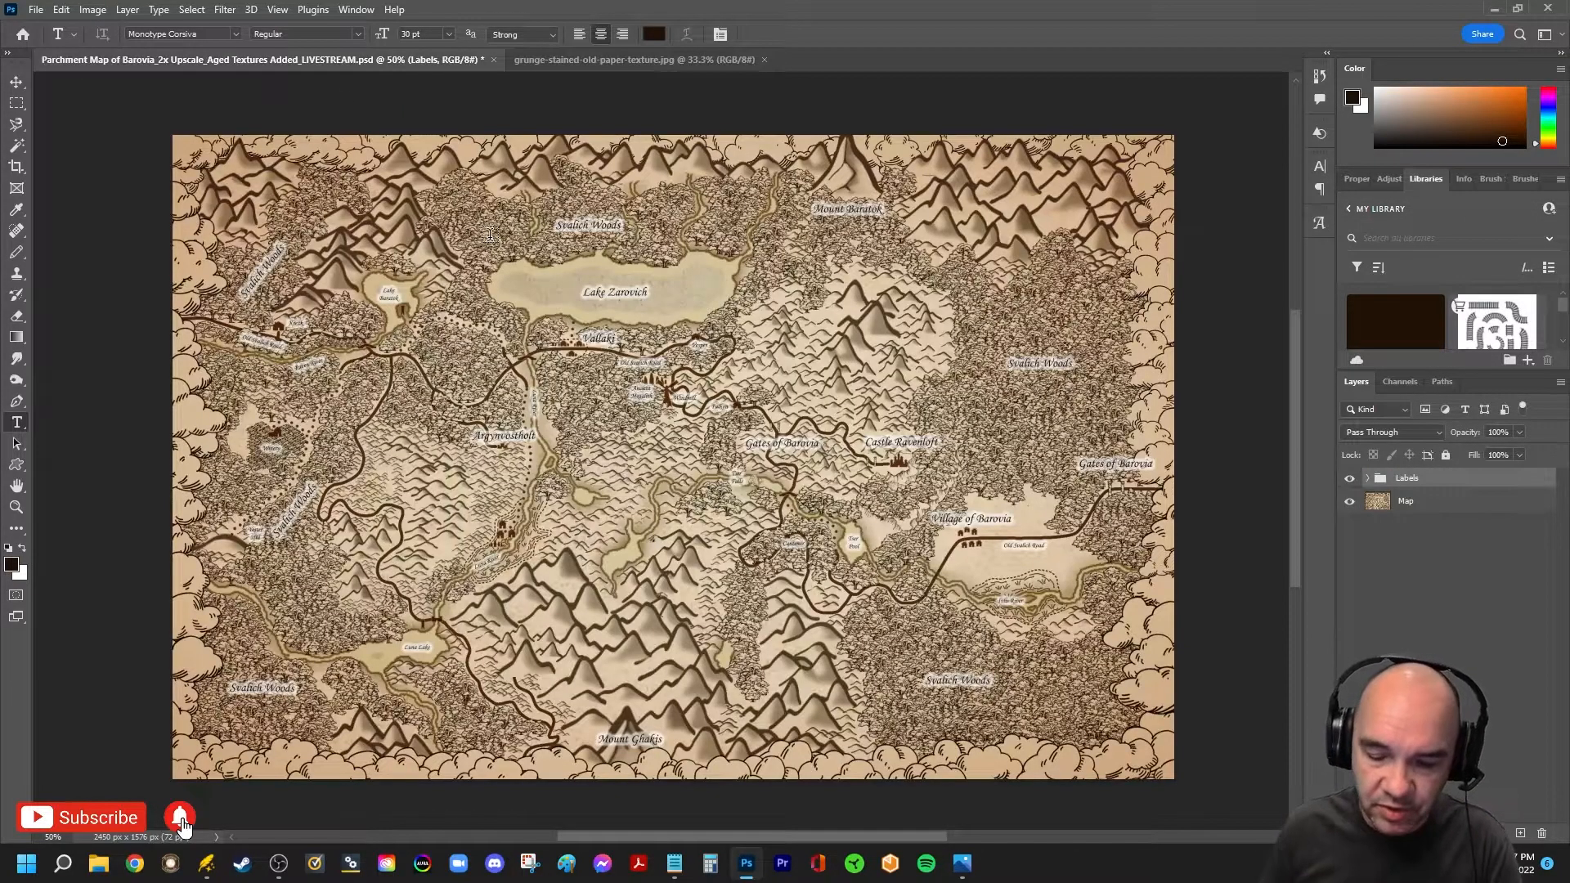
pyautogui.hotkey('ctrl', 'v')
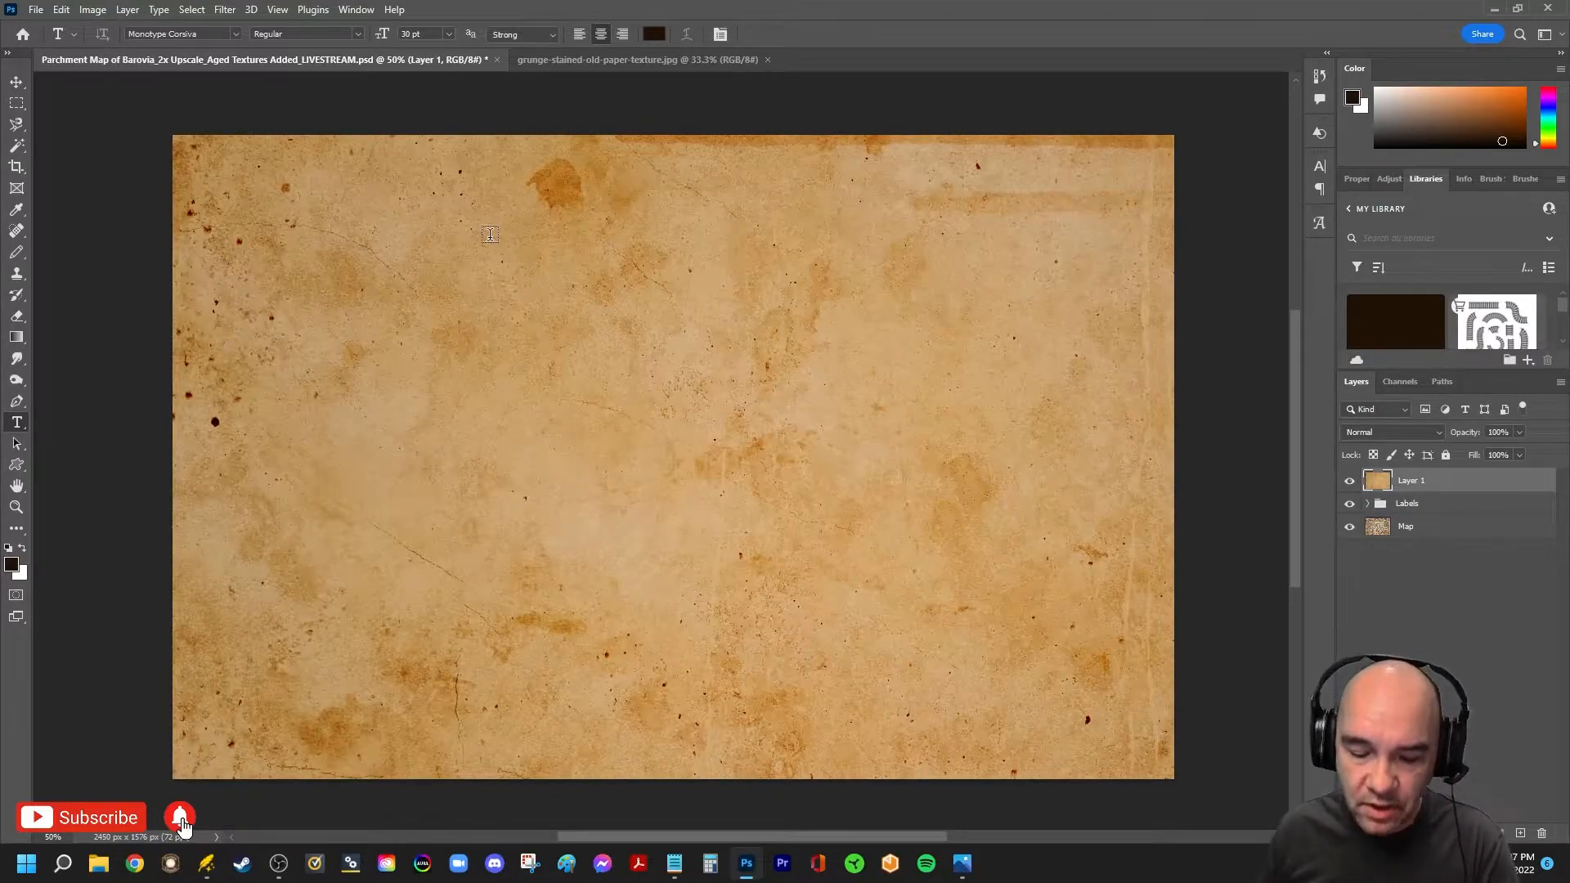
pyautogui.scroll(-5, 591, 312)
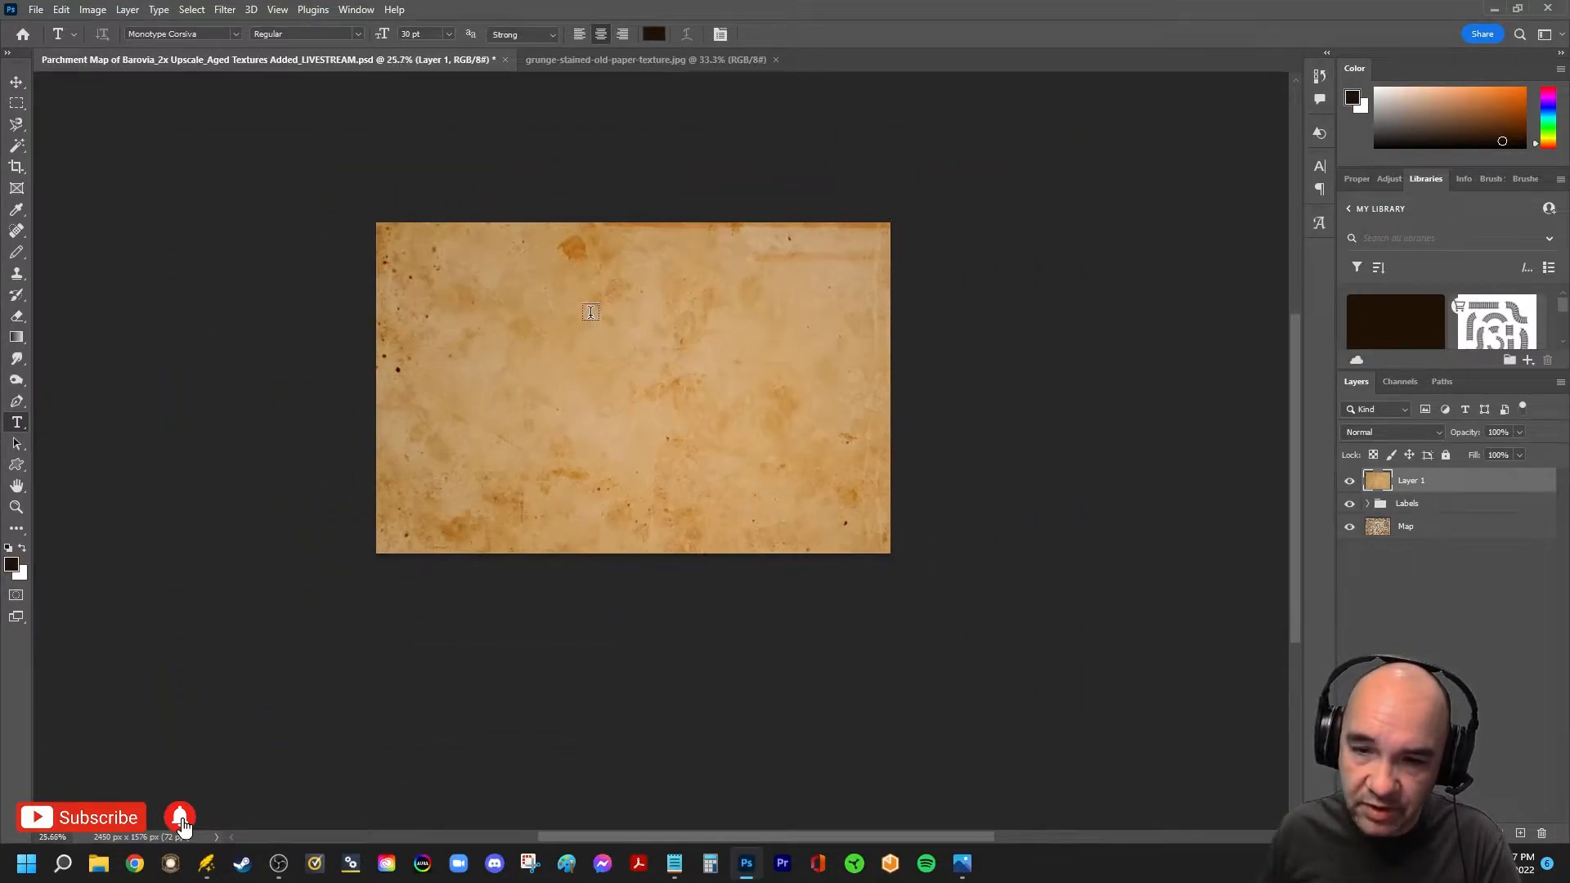
pyautogui.scroll(-1, 590, 312)
pyautogui.scroll(-1, 590, 312)
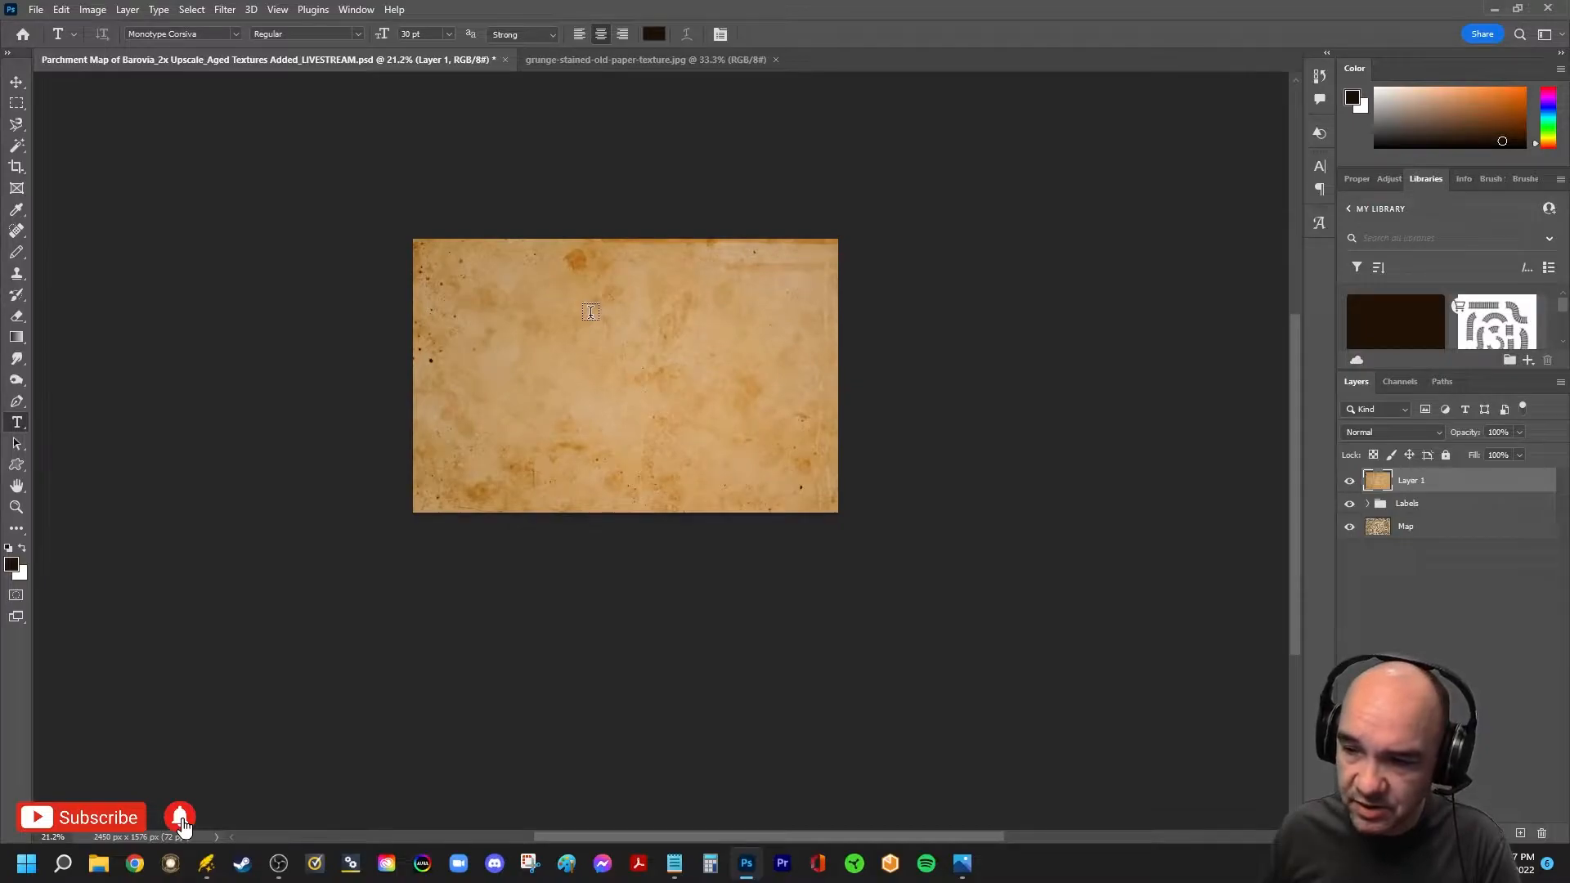
pyautogui.doubleClick(1409, 482)
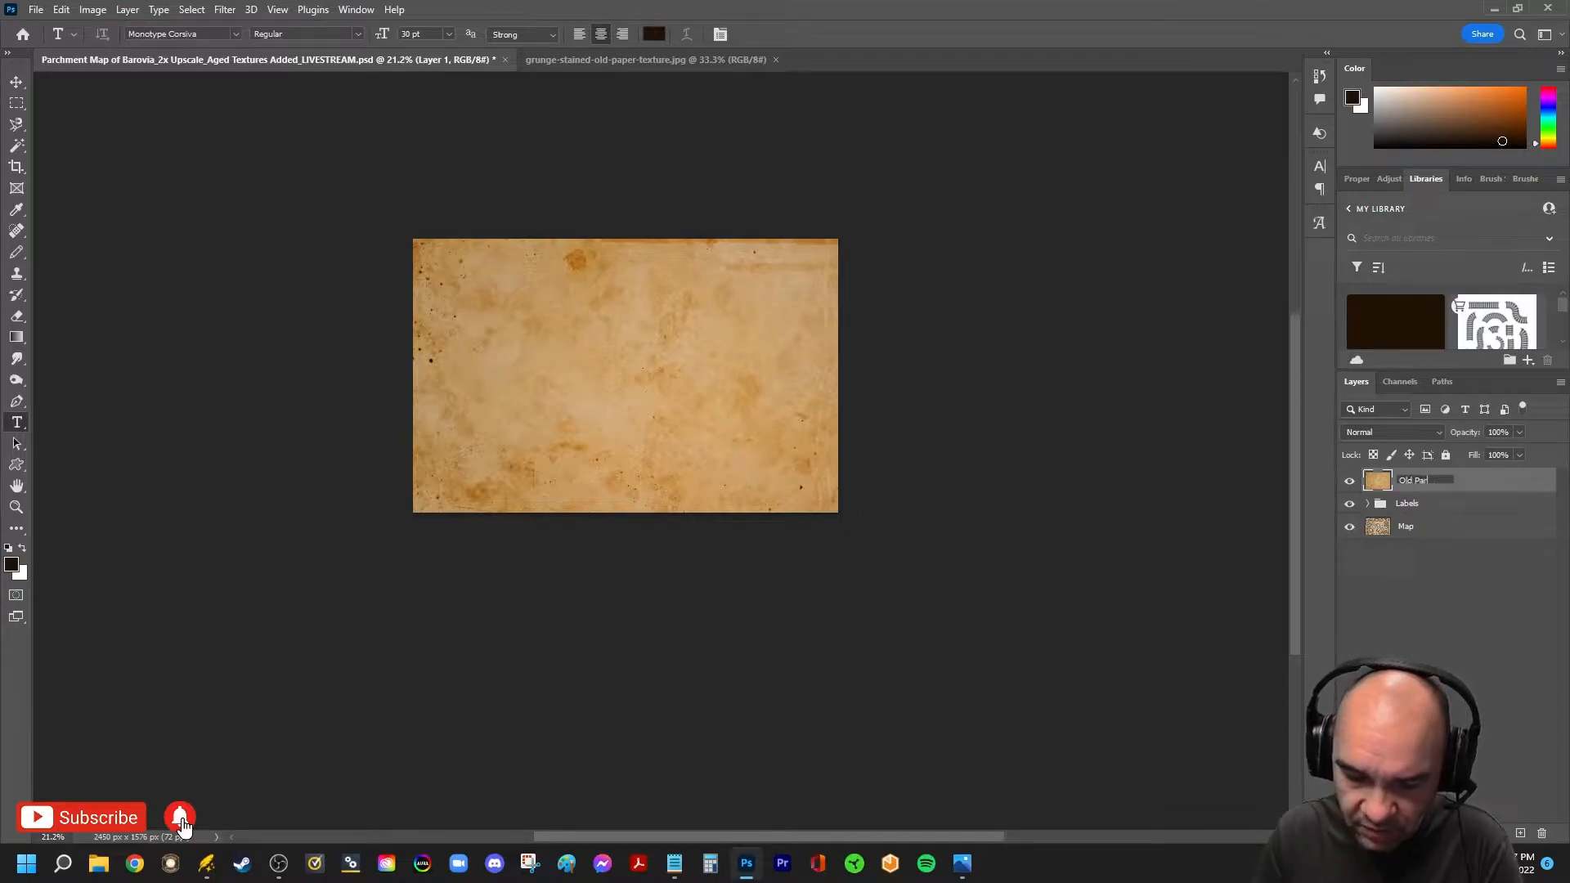
pyautogui.press('Return')
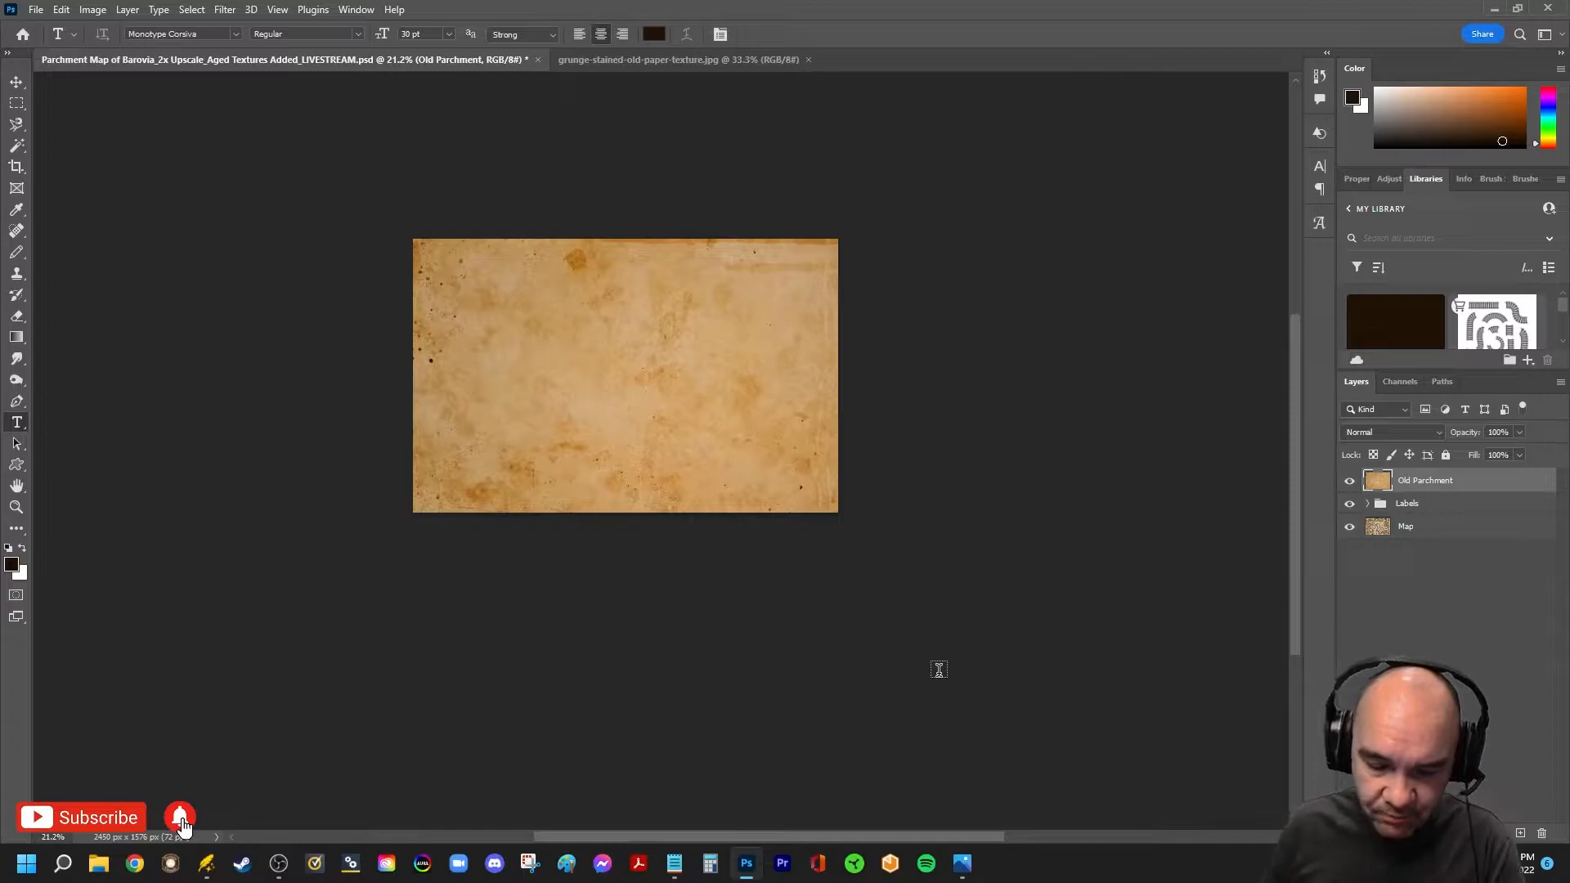
# Scale the Old Parchment layer down proportionally to about 79% so its height matches the map
pyautogui.hotkey('ctrl', 't')
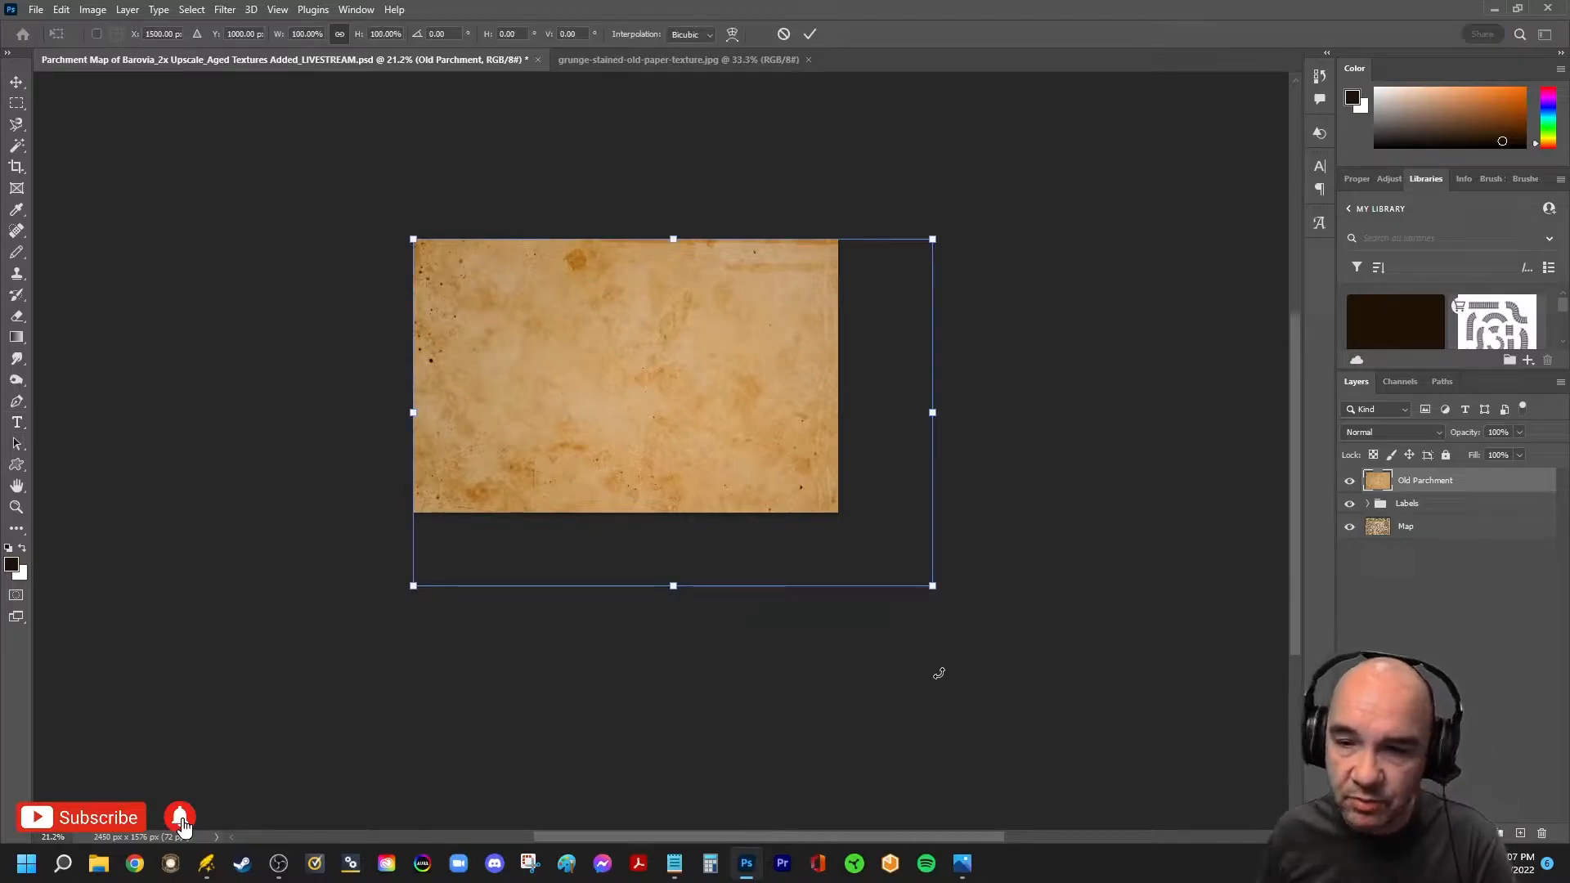
pyautogui.moveTo(933, 587); pyautogui.dragTo(827, 510)
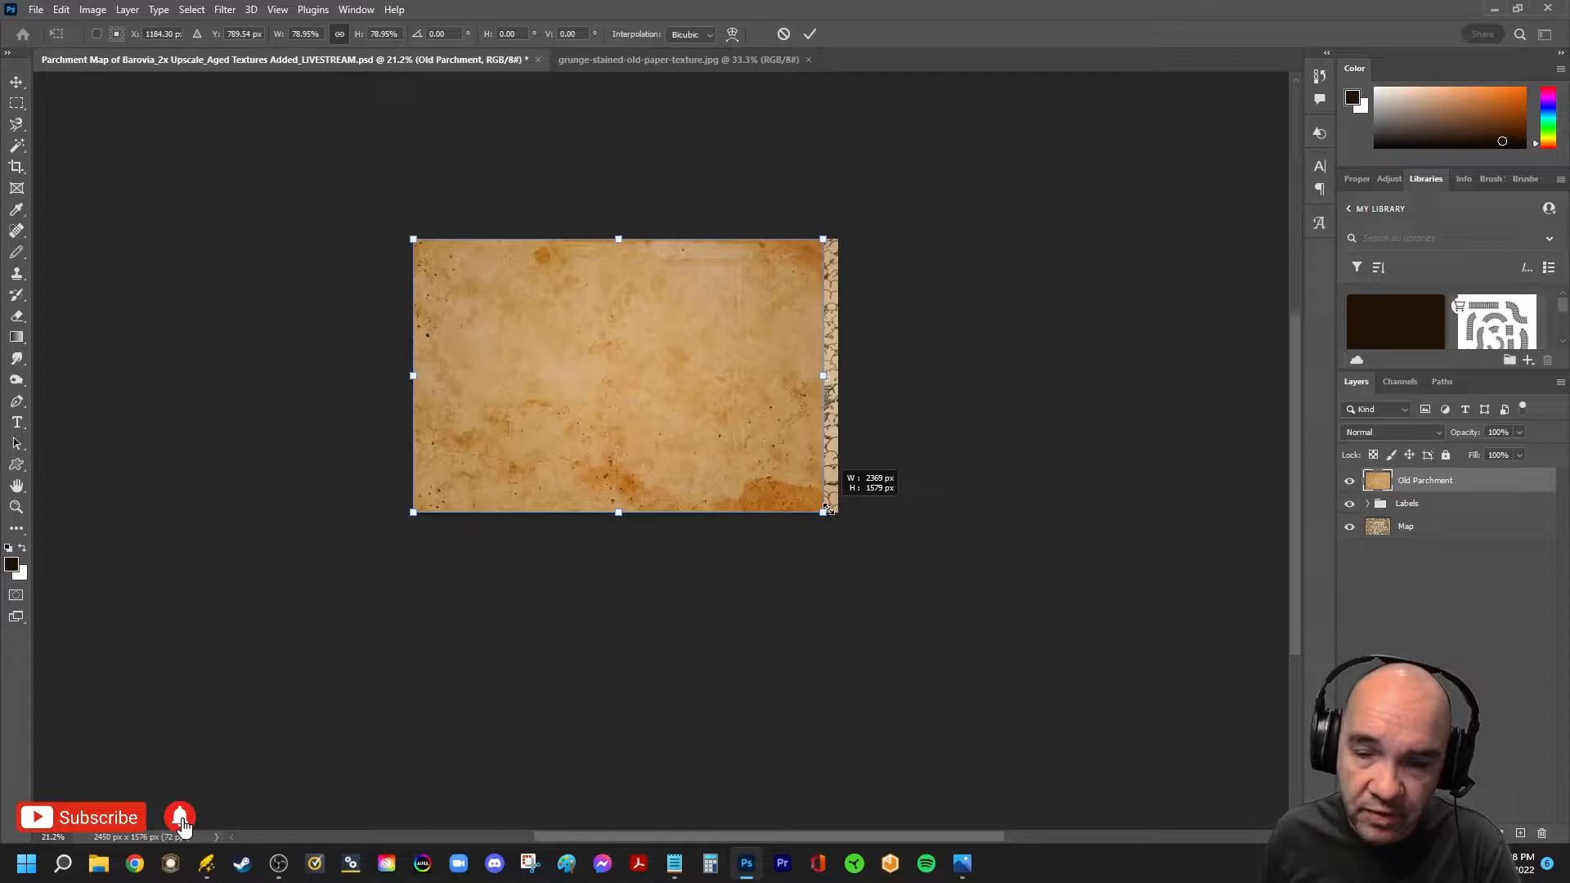
pyautogui.moveTo(827, 509)
pyautogui.mouseDown()
pyautogui.moveTo(846, 525)
pyautogui.moveTo(831, 508)
pyautogui.mouseUp()
# Stretch the Old Parchment layer across the map's full width and enlarge it slightly beyond the canvas, to about 83% width and 81% height
pyautogui.scroll(7, 708, 598)
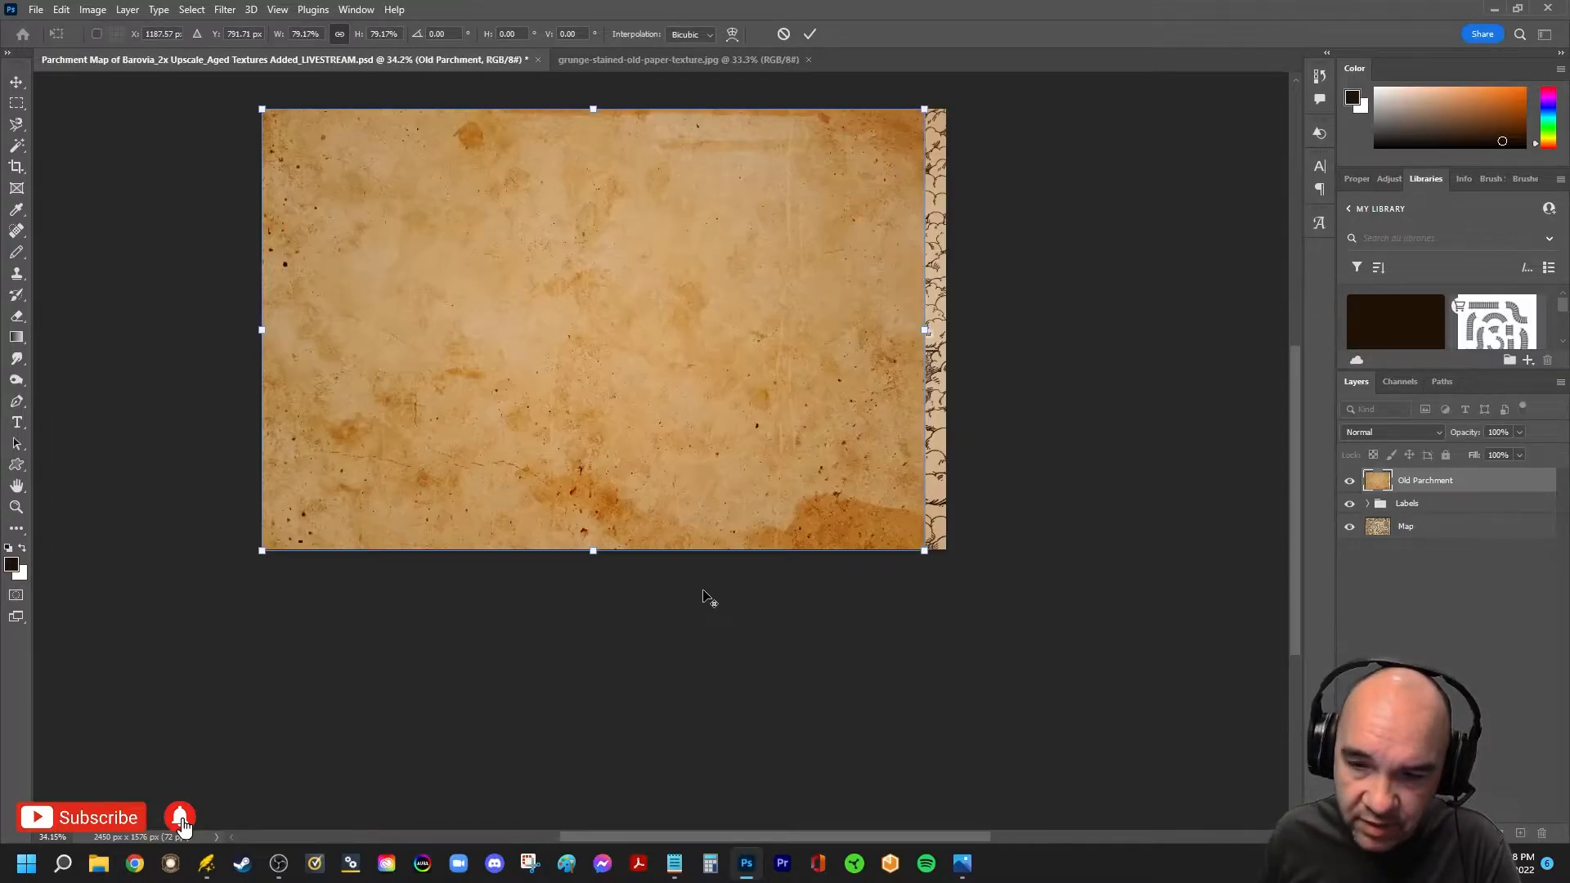
pyautogui.hotkey('alt', 'space')
pyautogui.click(766, 638)
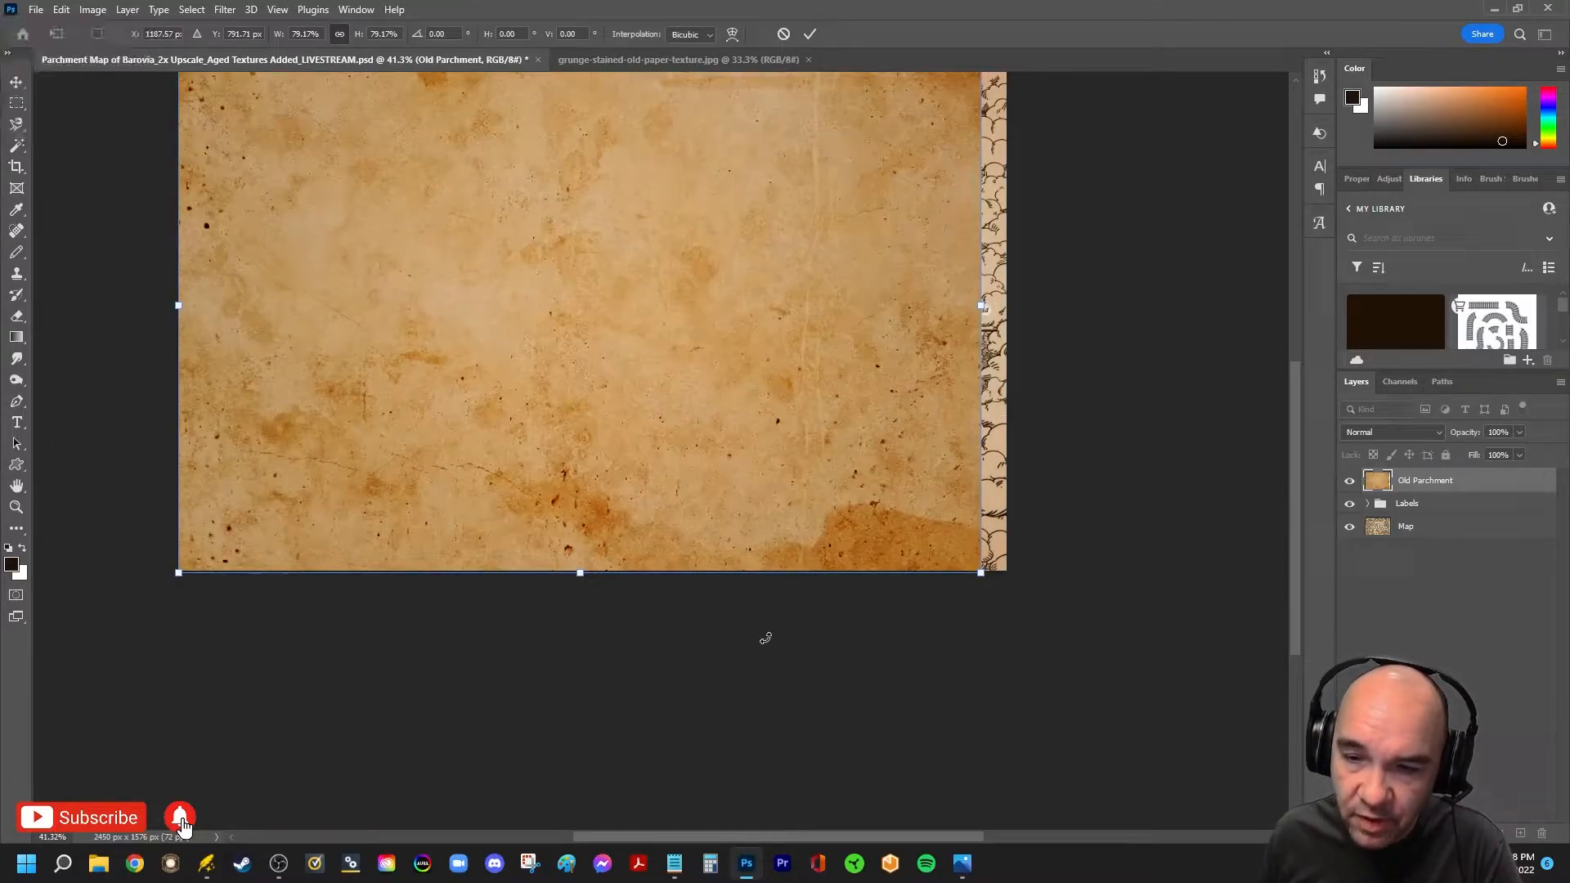
pyautogui.moveTo(687, 377); pyautogui.dragTo(686, 487)
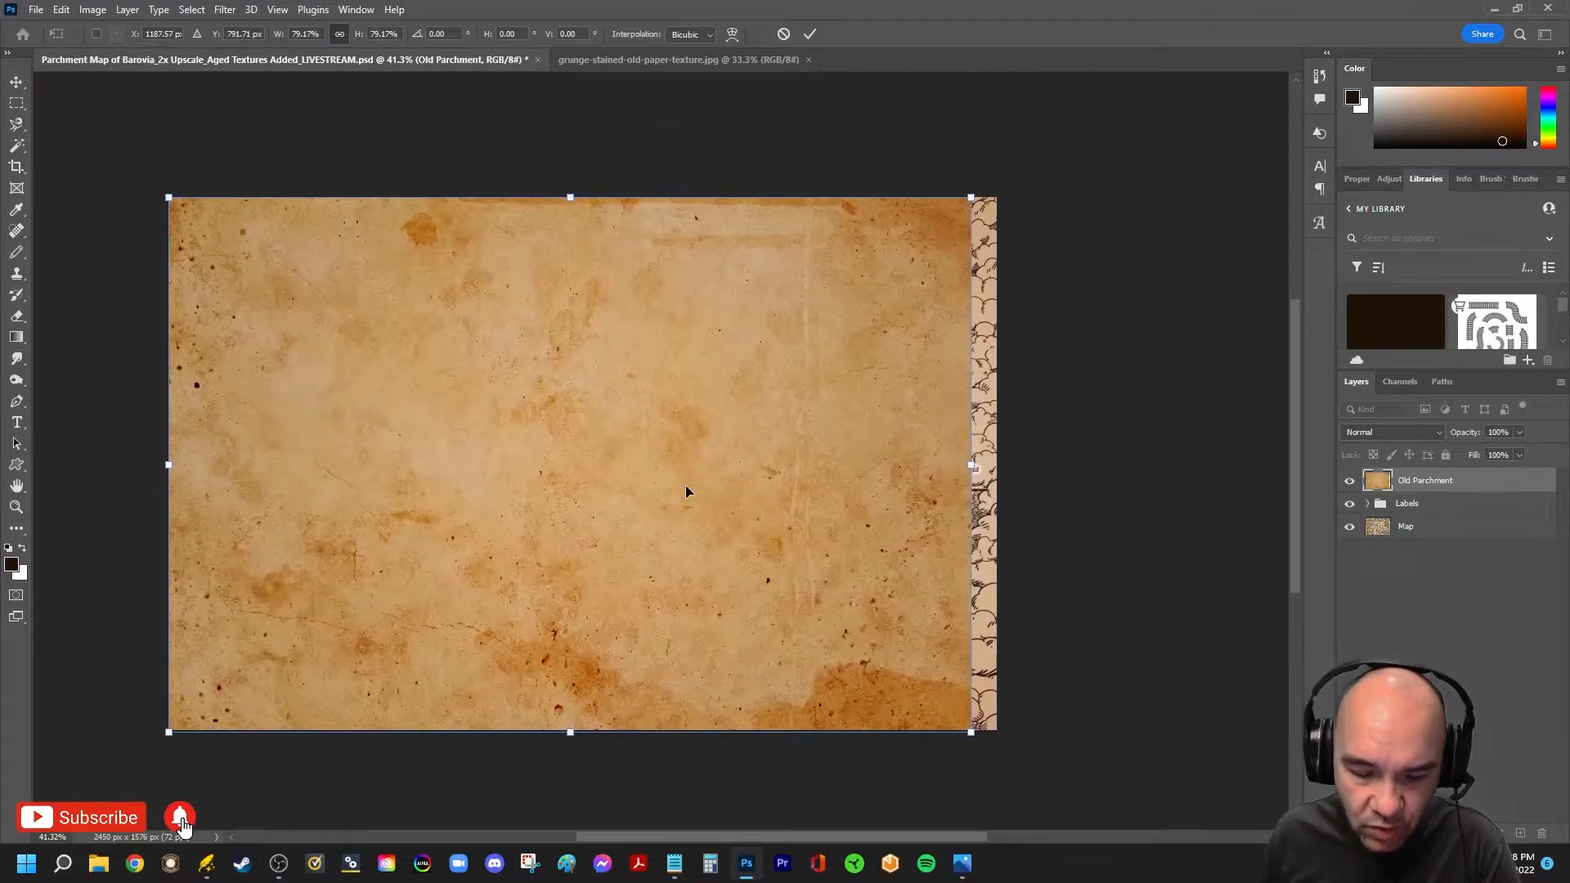
pyautogui.moveTo(971, 464); pyautogui.dragTo(994, 466)
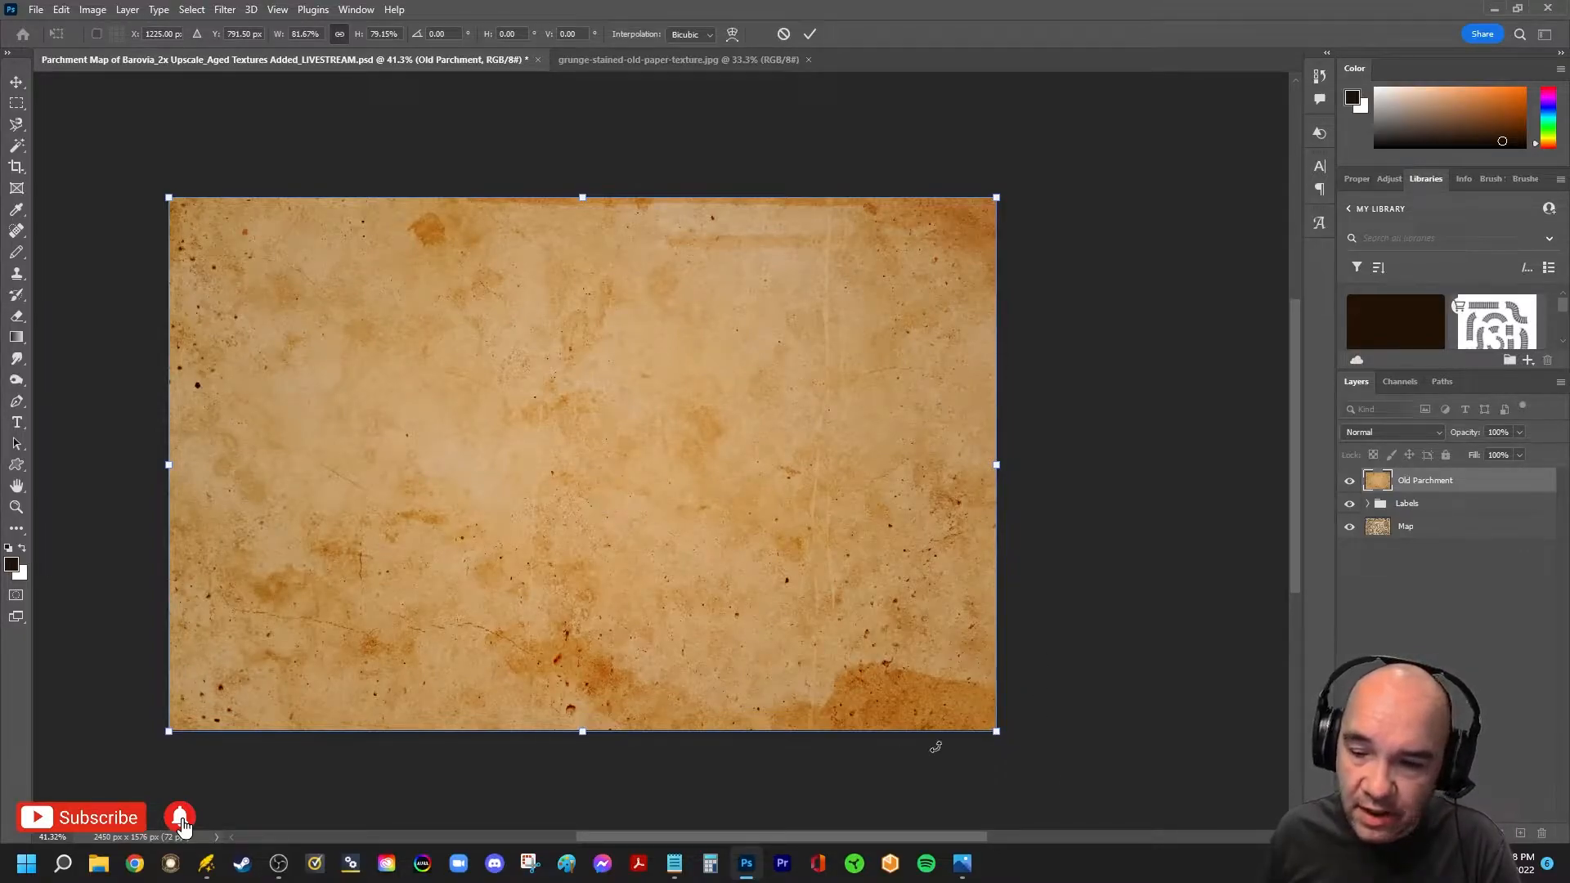
pyautogui.moveTo(996, 731); pyautogui.dragTo(1014, 744)
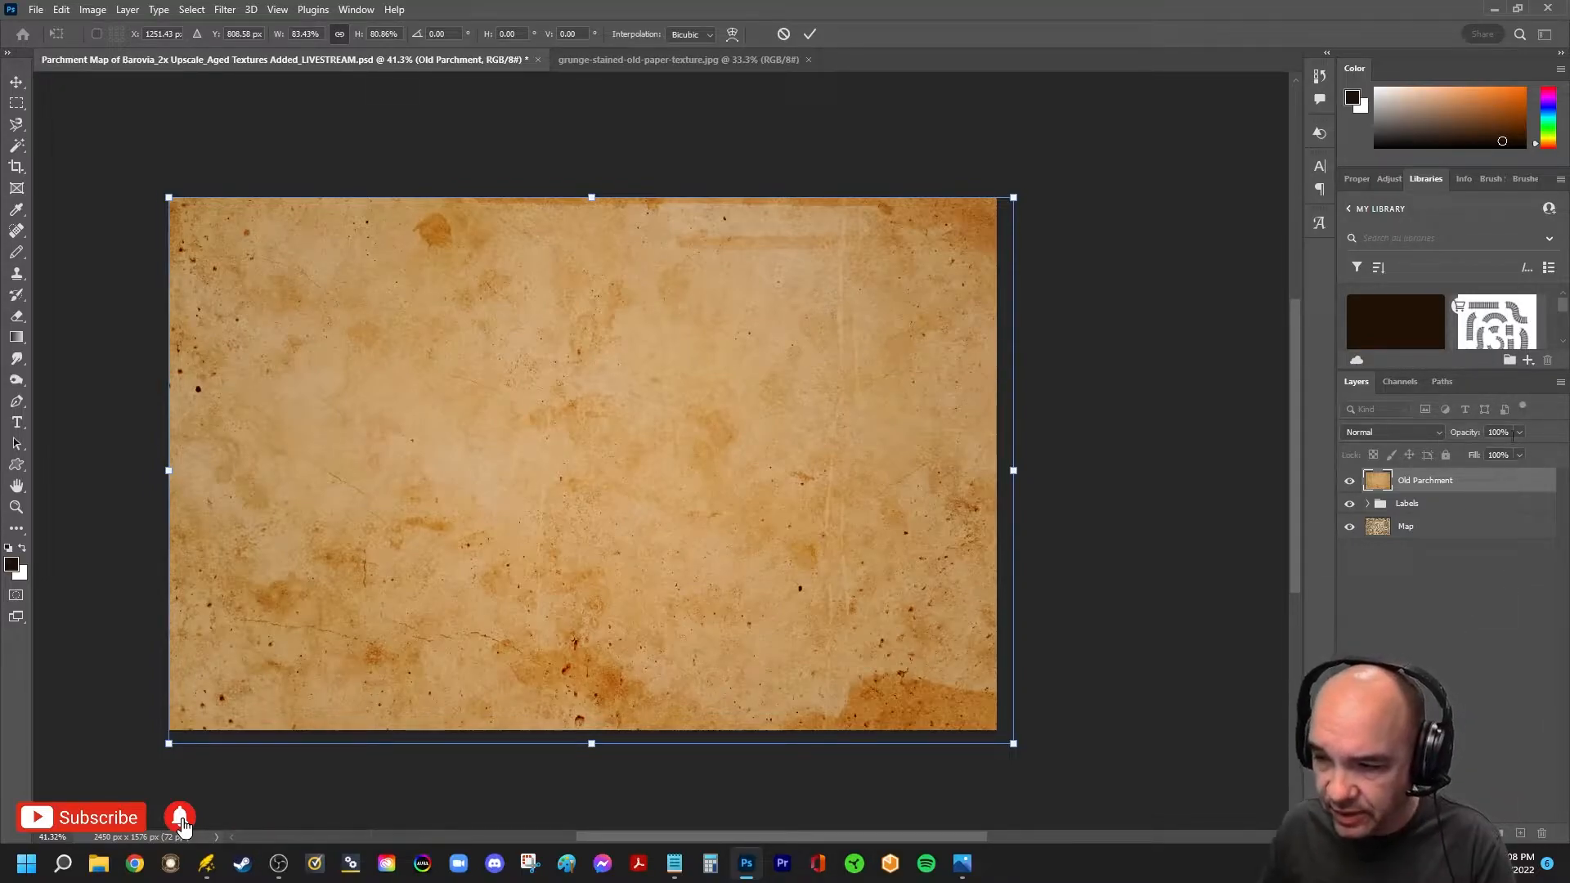
# Set the Old Parchment layer's opacity to 50% and duplicate it as Old Parchment copy
pyautogui.write('50')
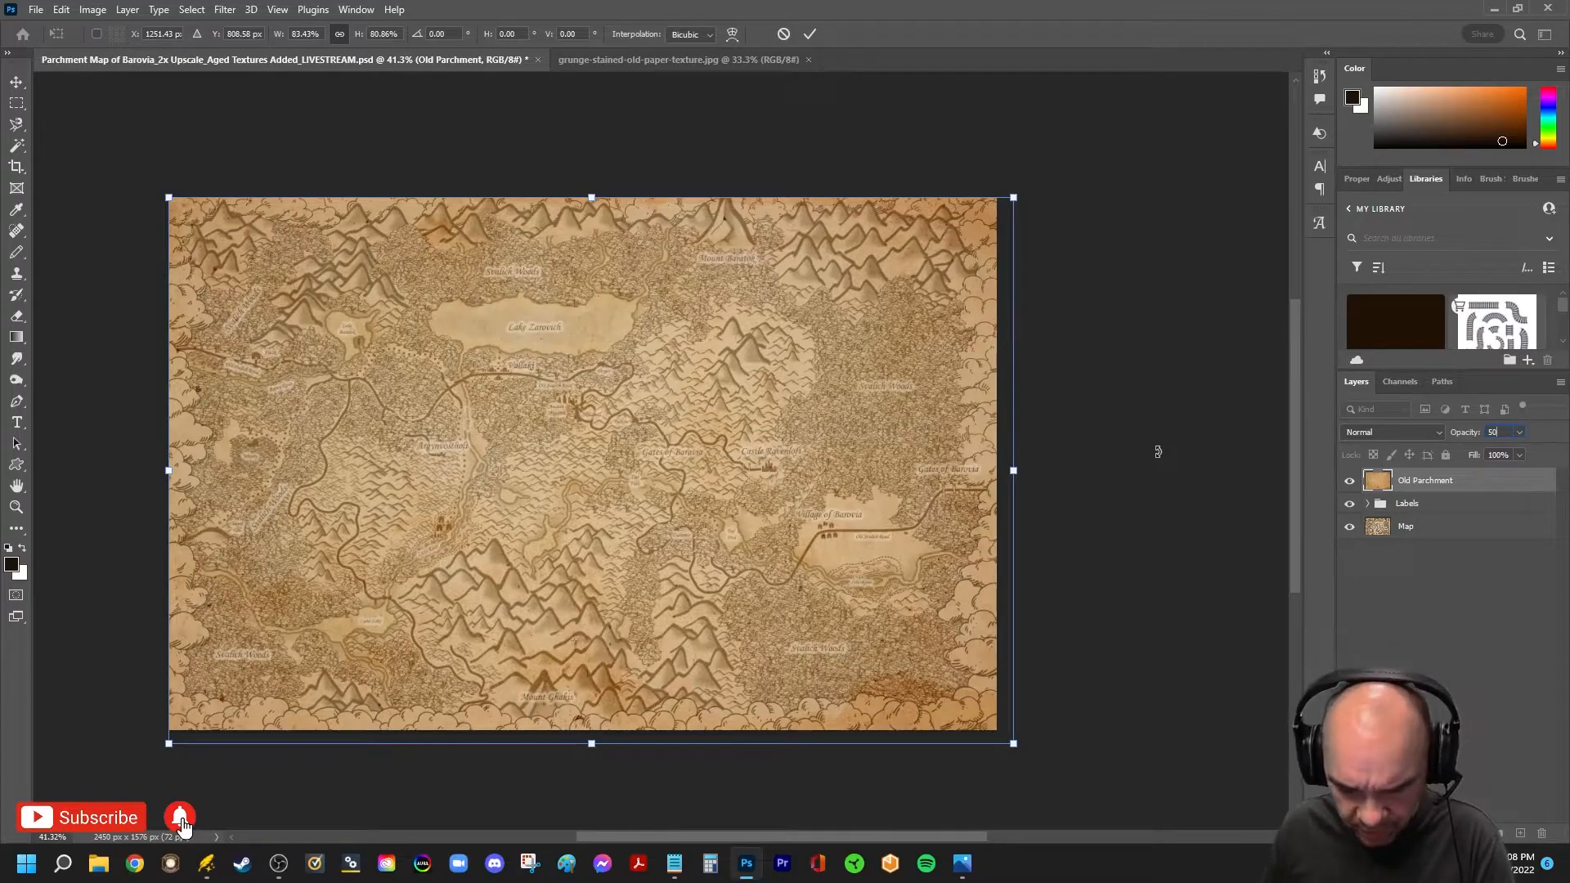
pyautogui.click(1426, 484)
pyautogui.rightClick(1426, 483)
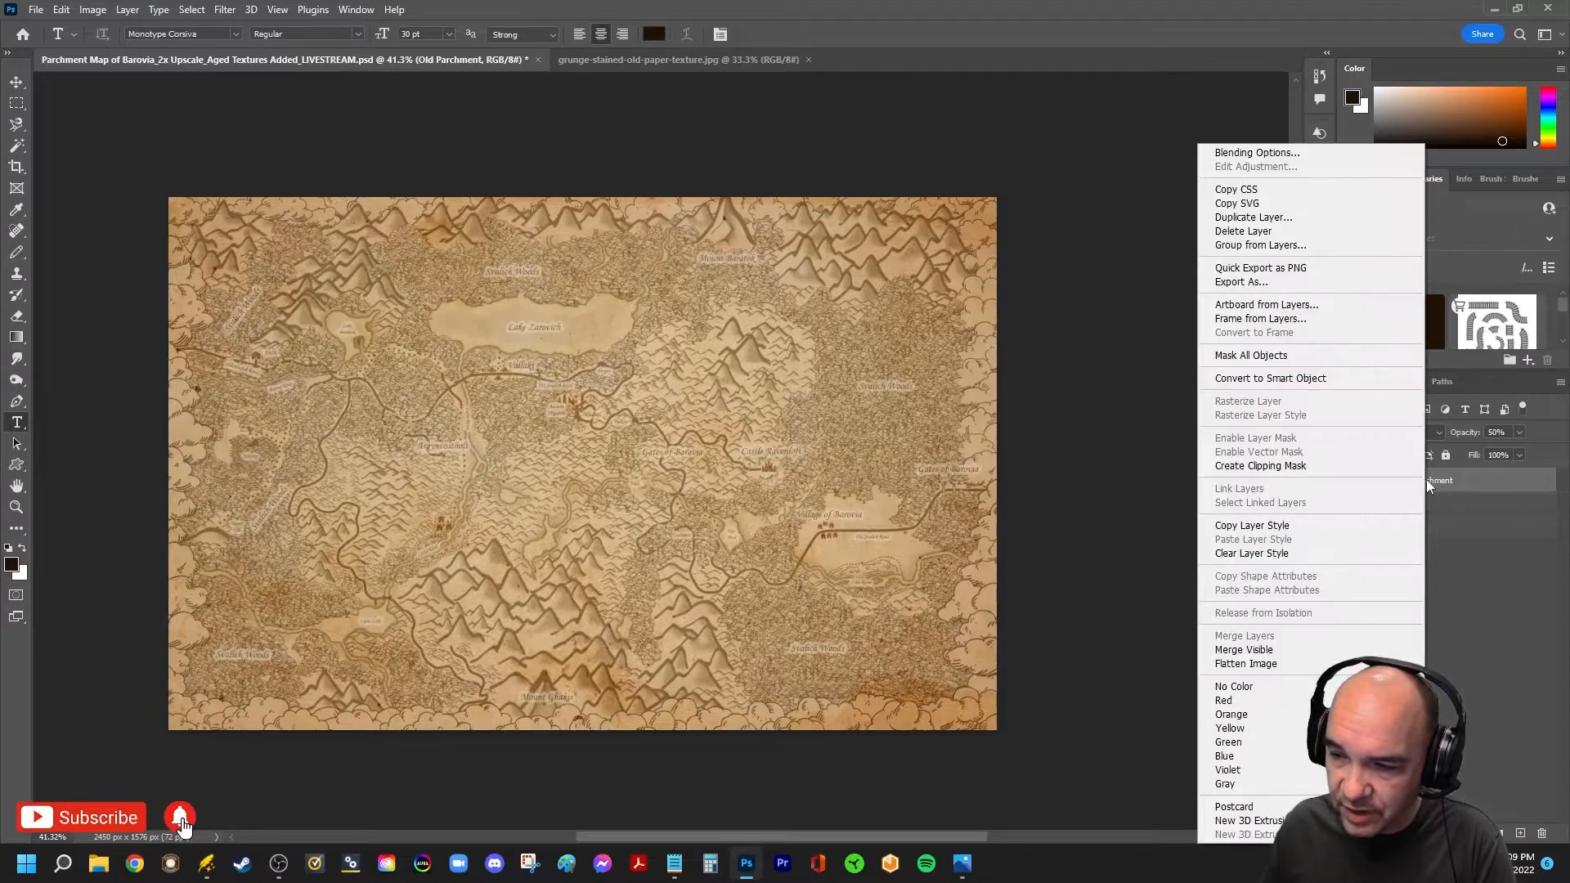
pyautogui.click(1253, 217)
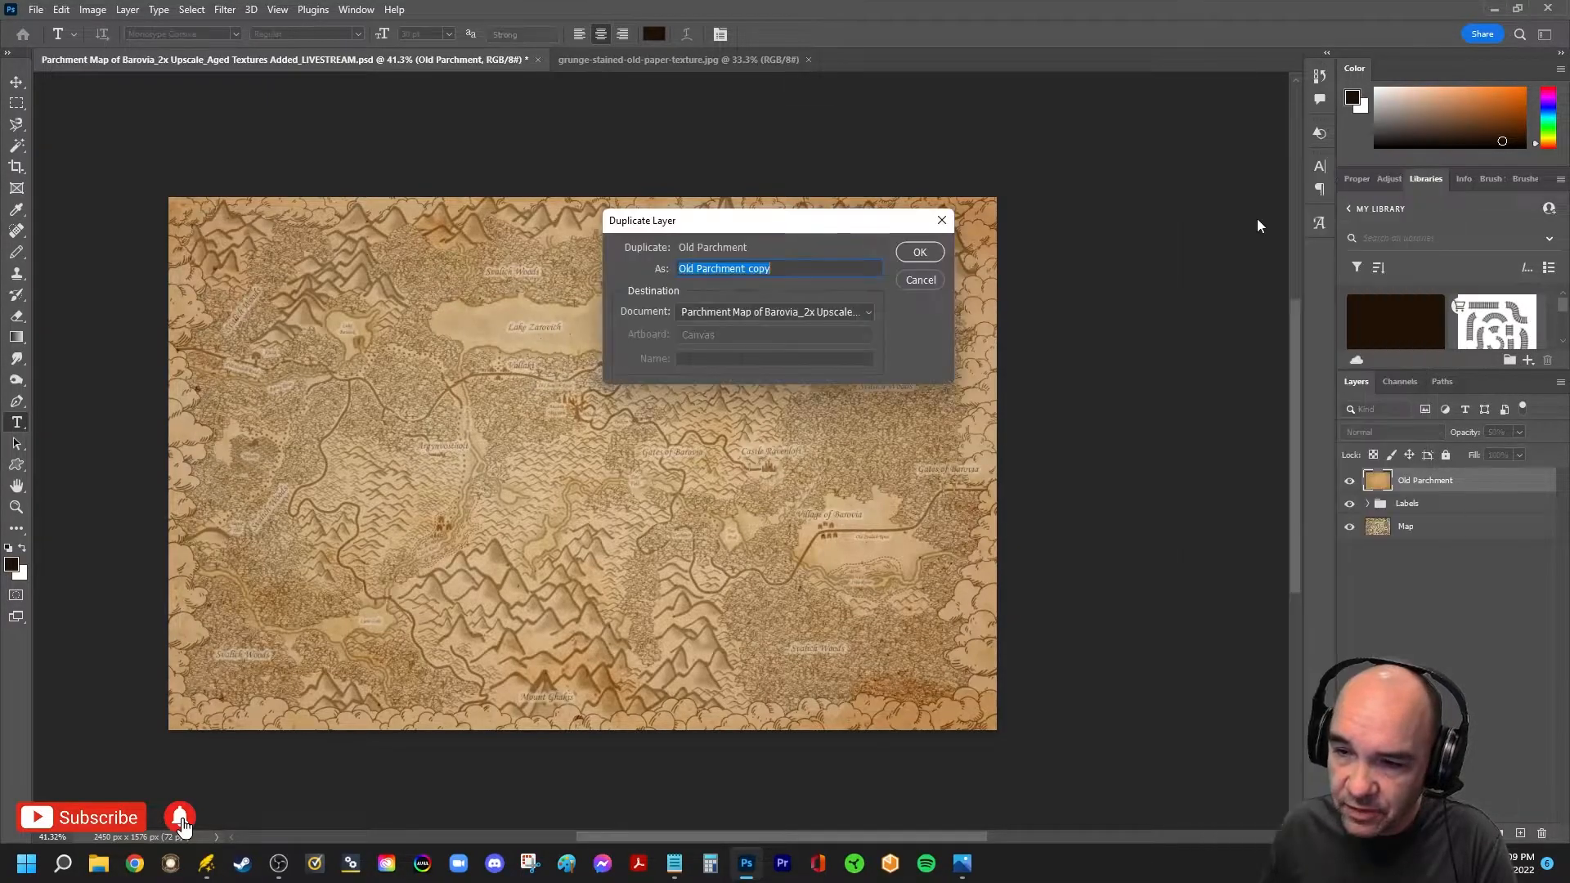
pyautogui.click(920, 252)
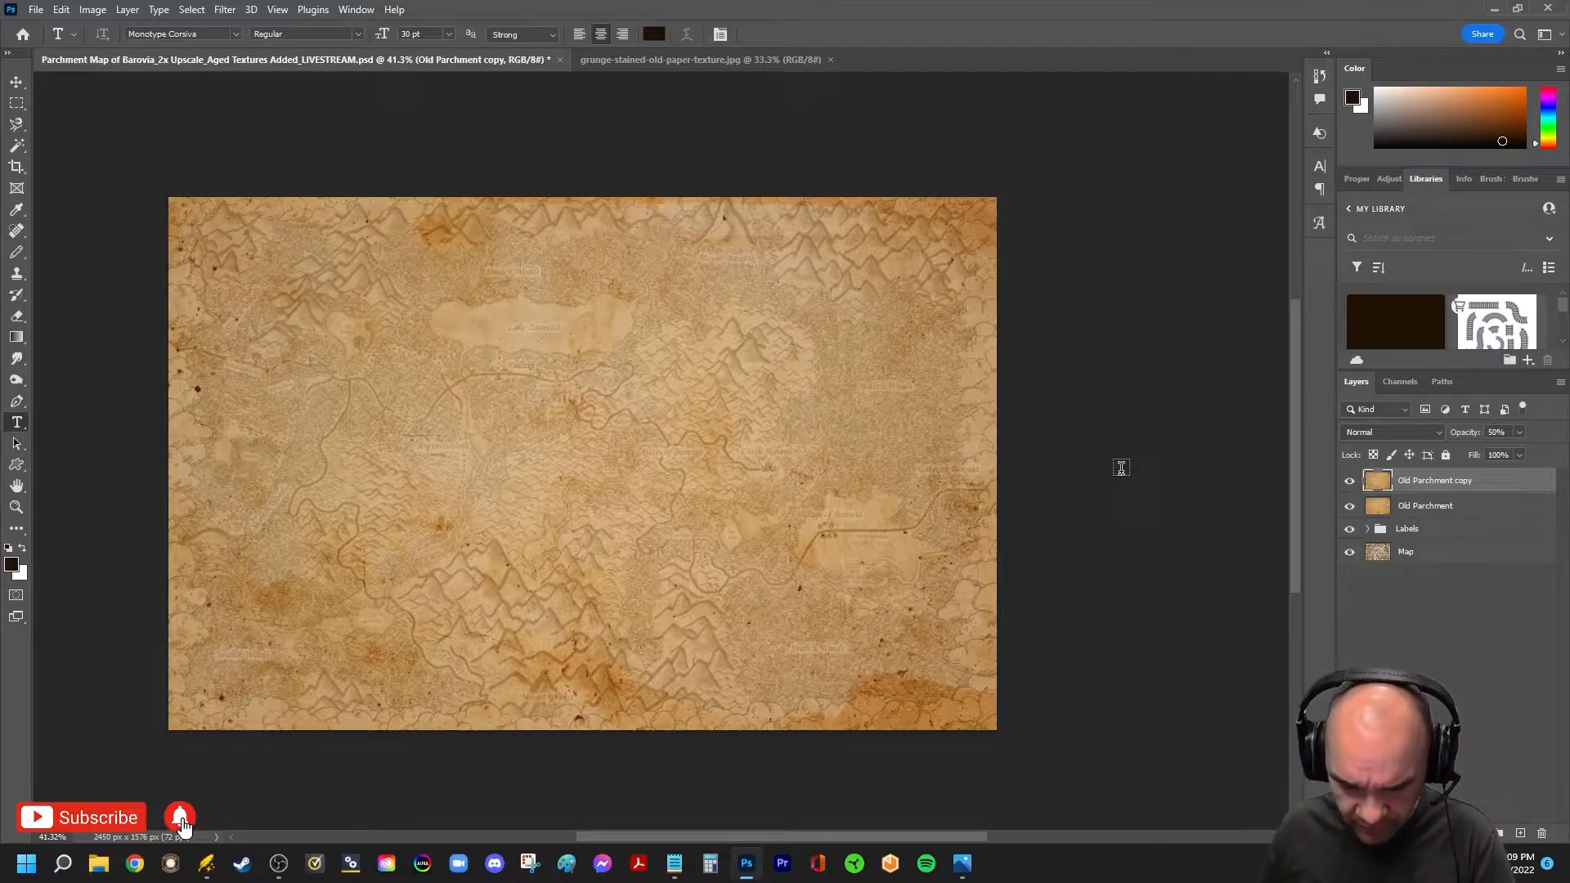
# Set the Old Parchment copy layer's blend mode to Darker Color and its opacity to 65%
pyautogui.click(1440, 434)
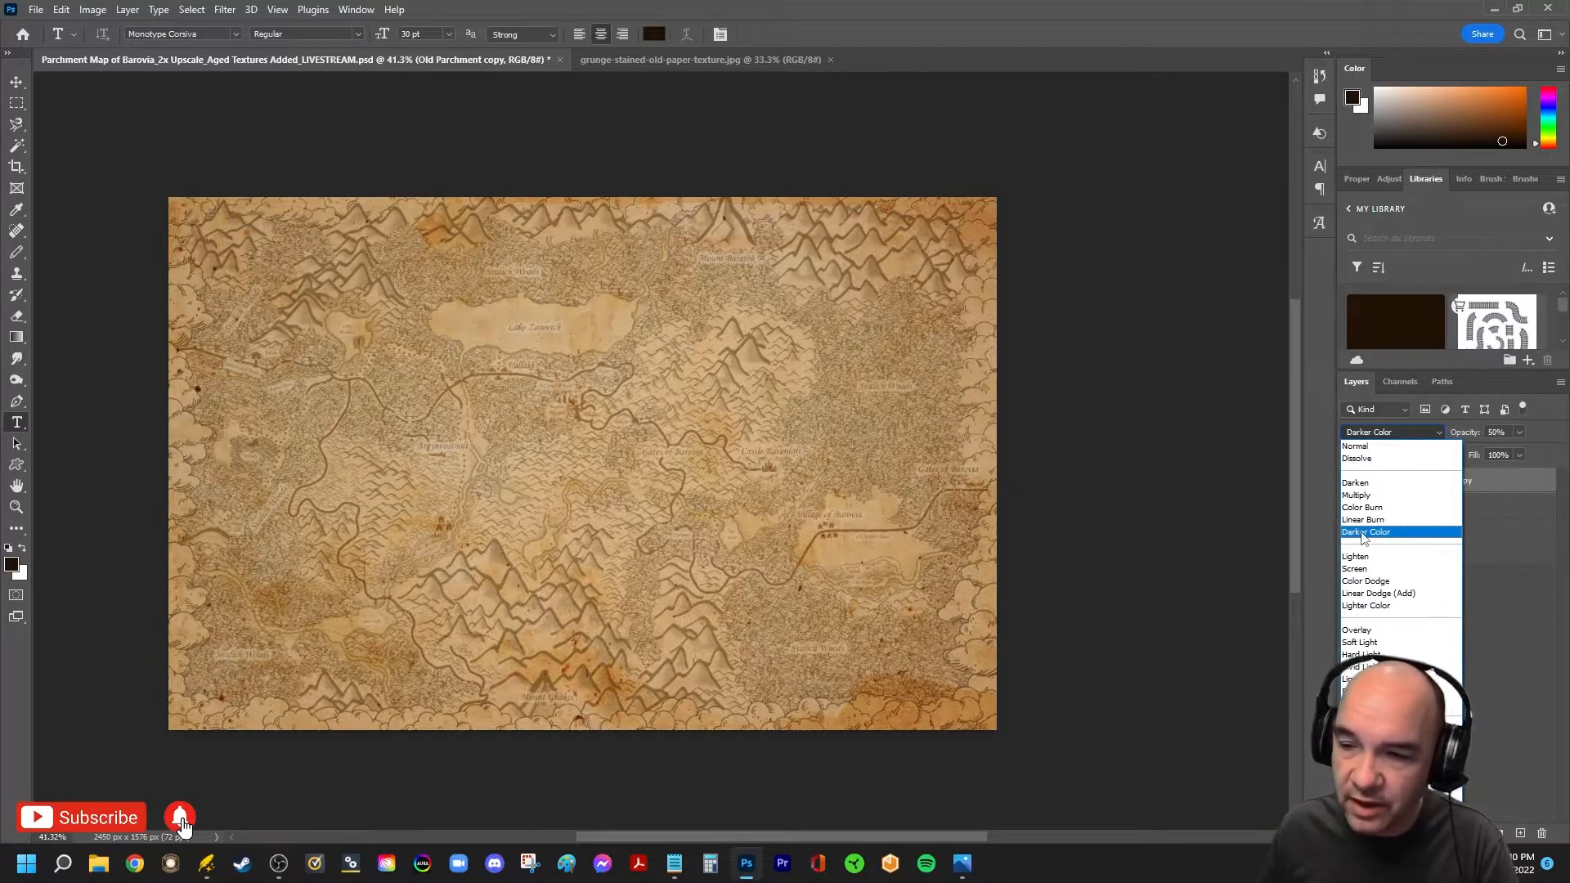
pyautogui.click(1364, 533)
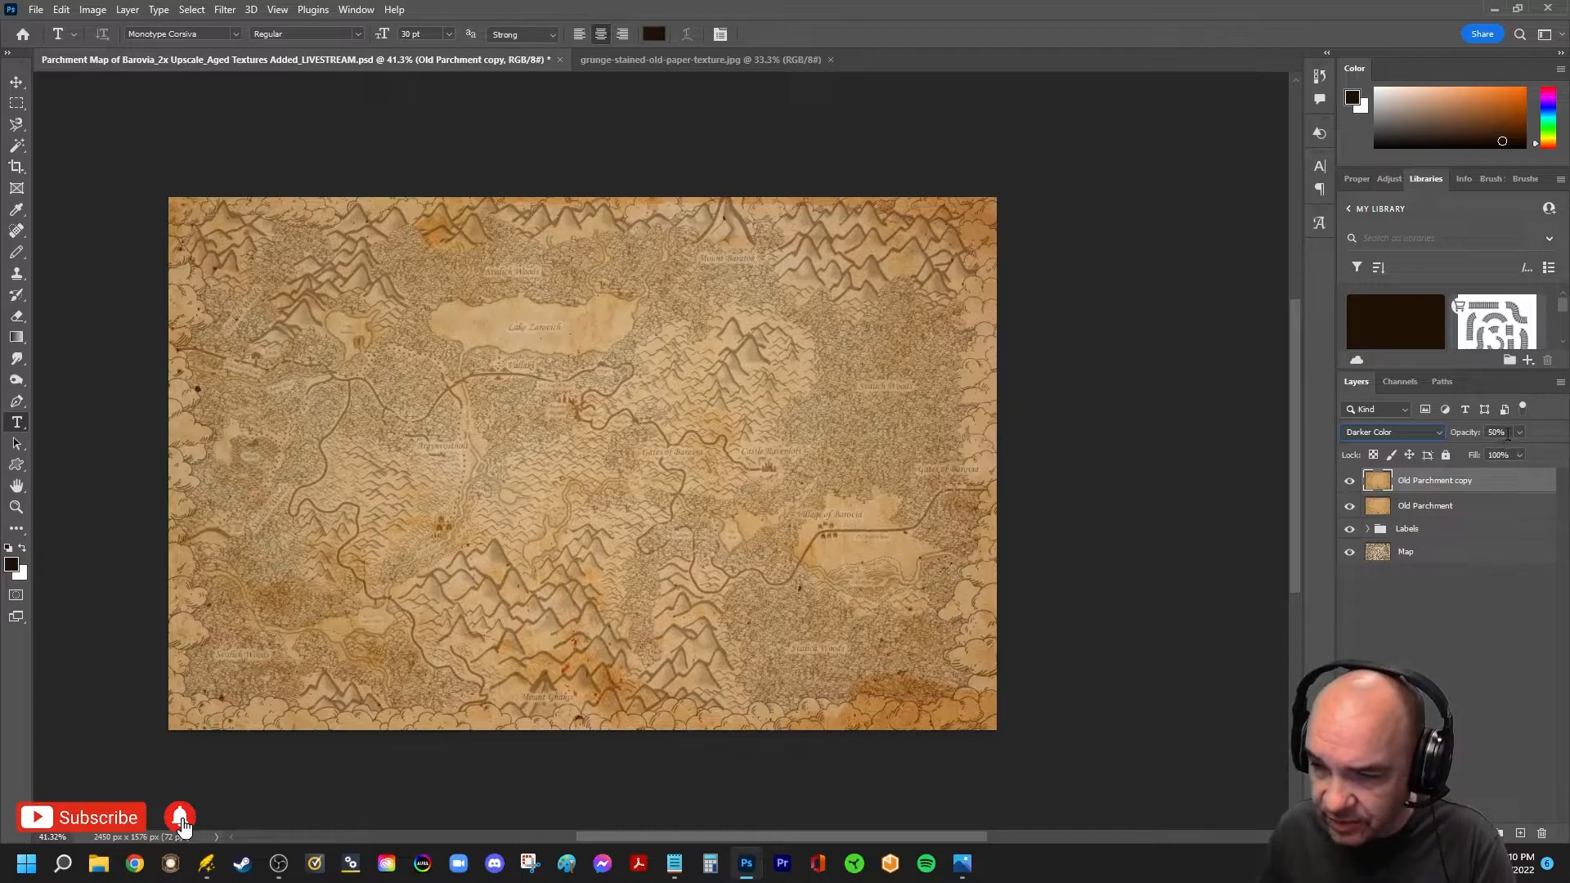
pyautogui.write('65')
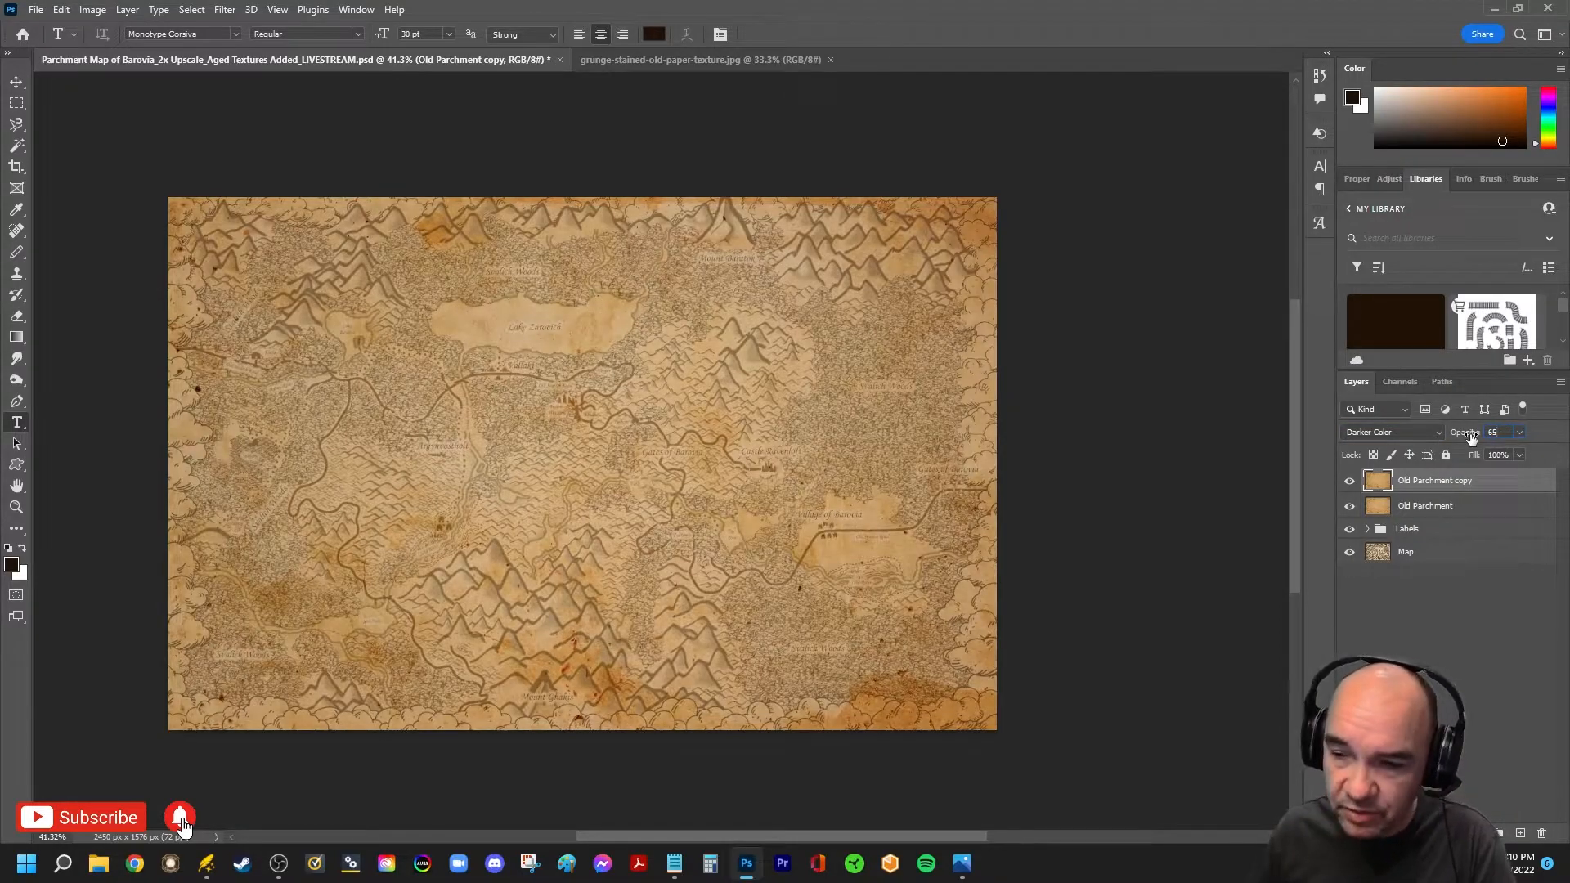
pyautogui.click(1470, 686)
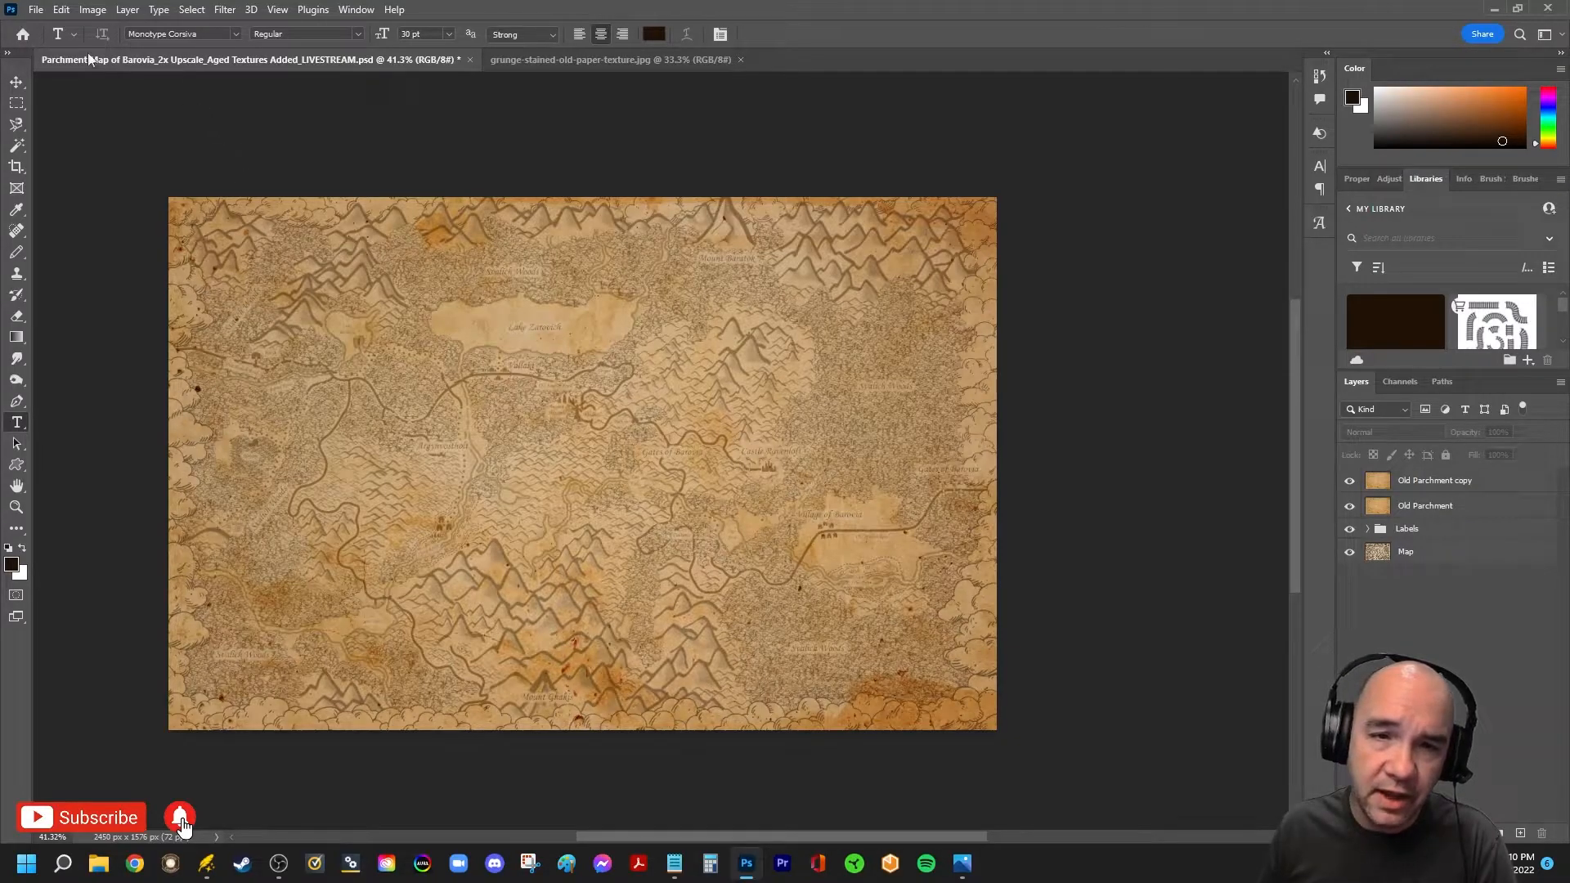
# Open the image grunge-border-frame-PNG-transparent-for-photoshop.png from the PS Livestream Files folder
pyautogui.click(38, 12)
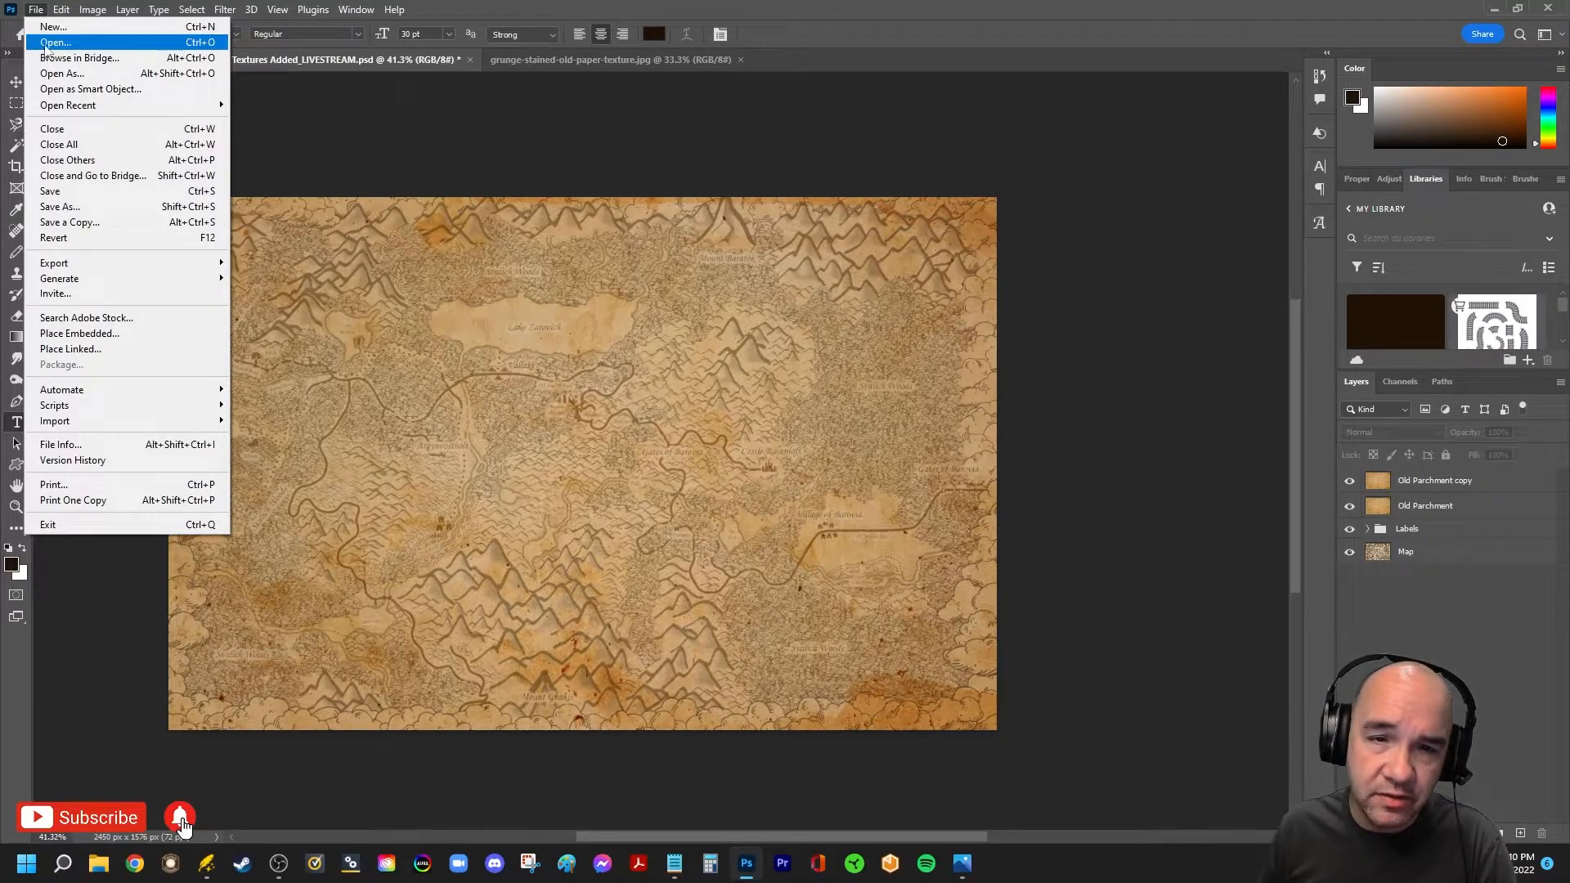
pyautogui.click(45, 44)
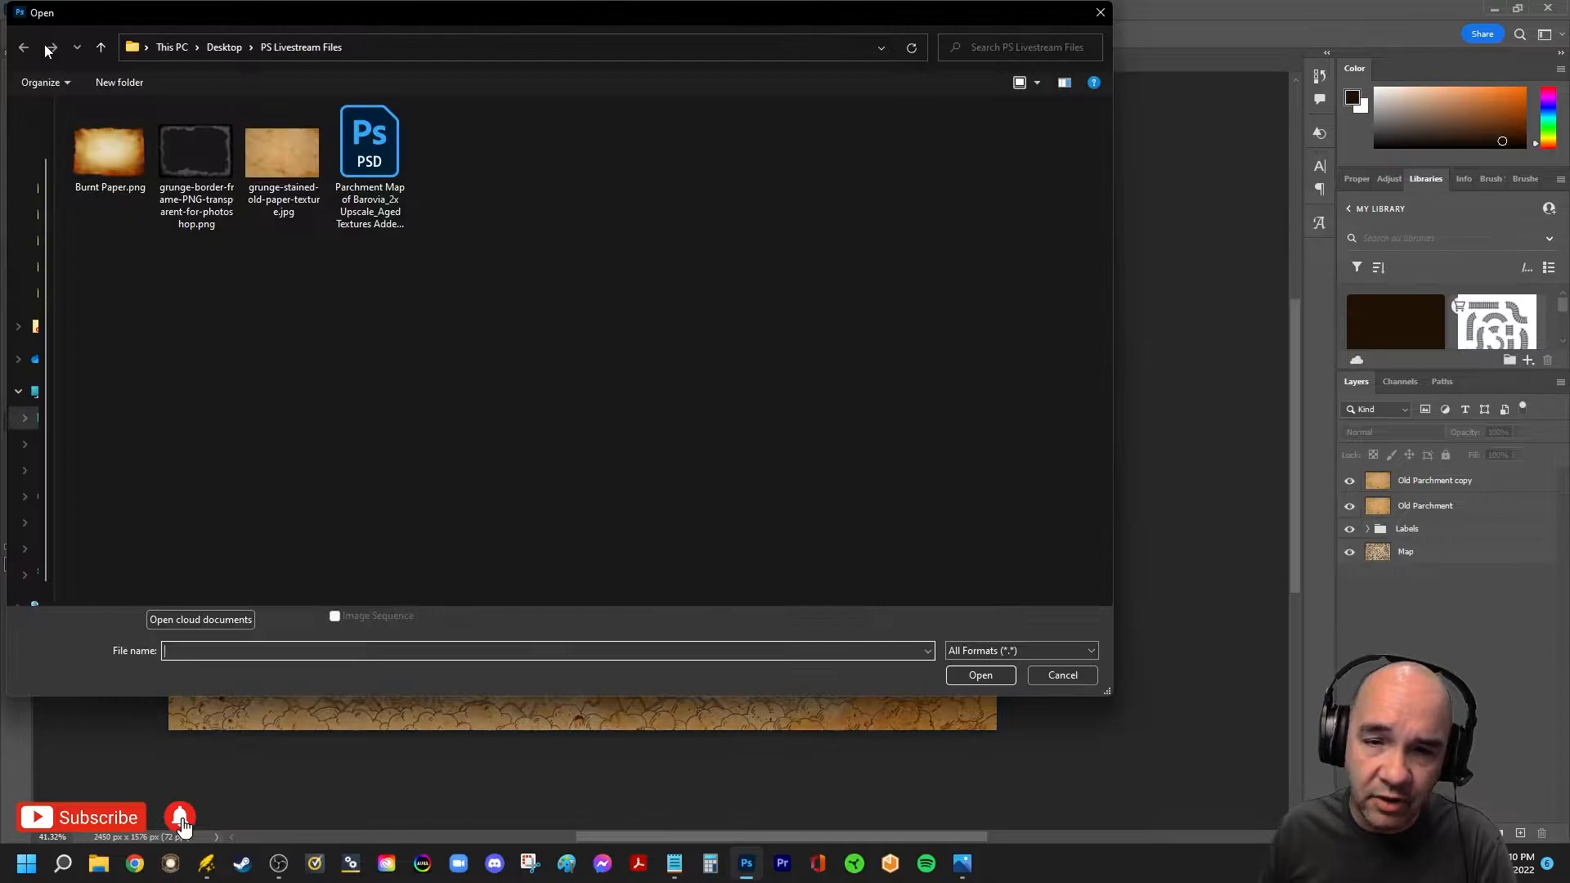
pyautogui.click(186, 164)
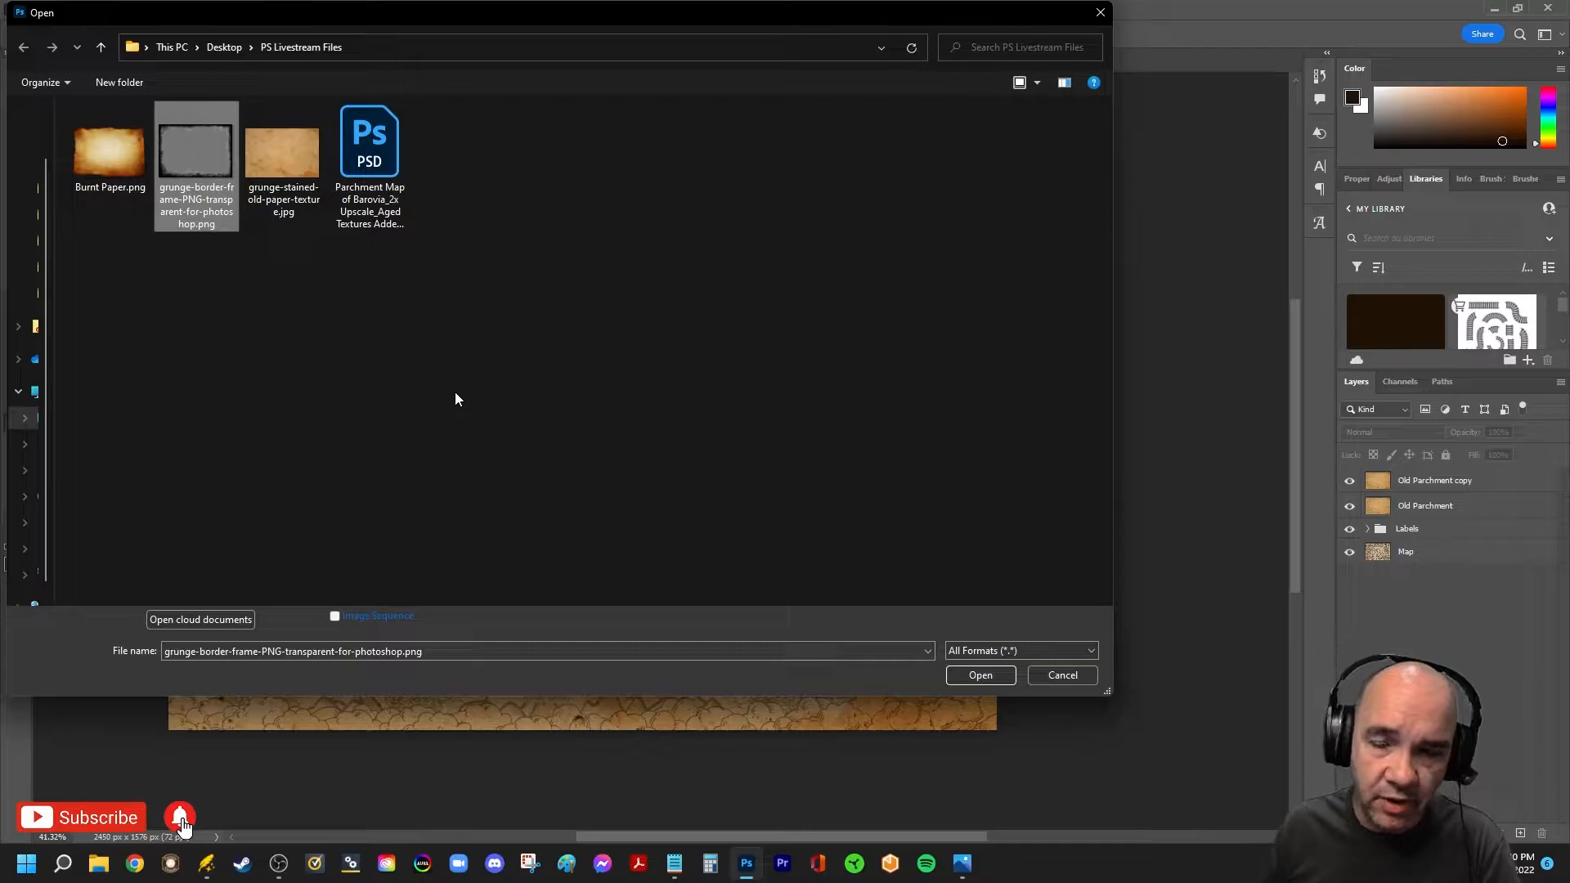
pyautogui.click(964, 675)
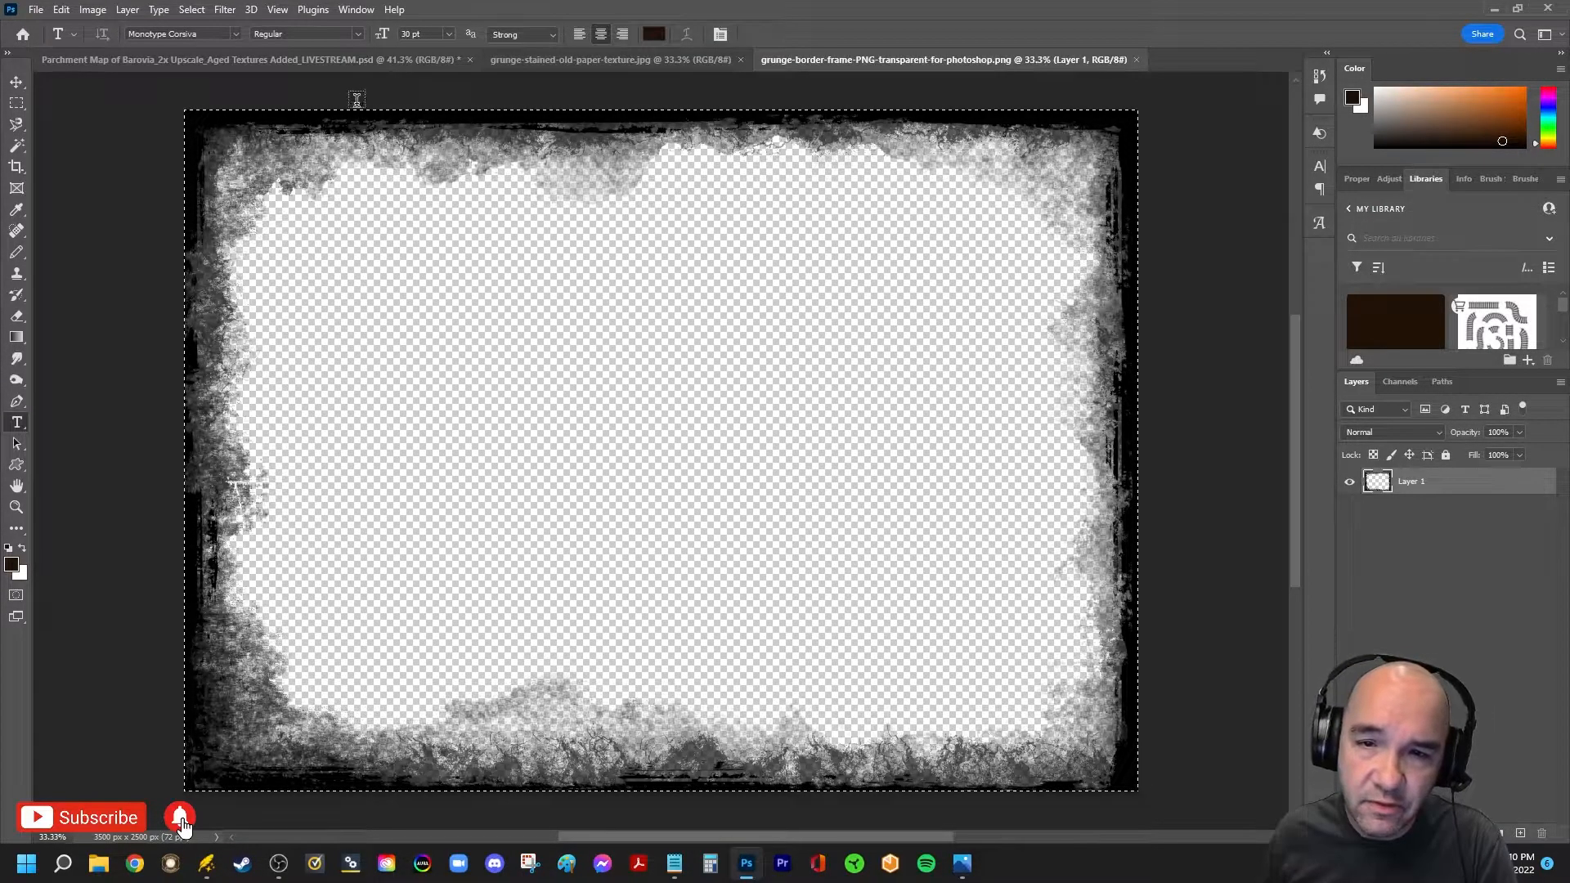
# Paste the copied grunge border frame into the Barovia map document as the uppermost layer and name it Grungy Border
pyautogui.click(337, 66)
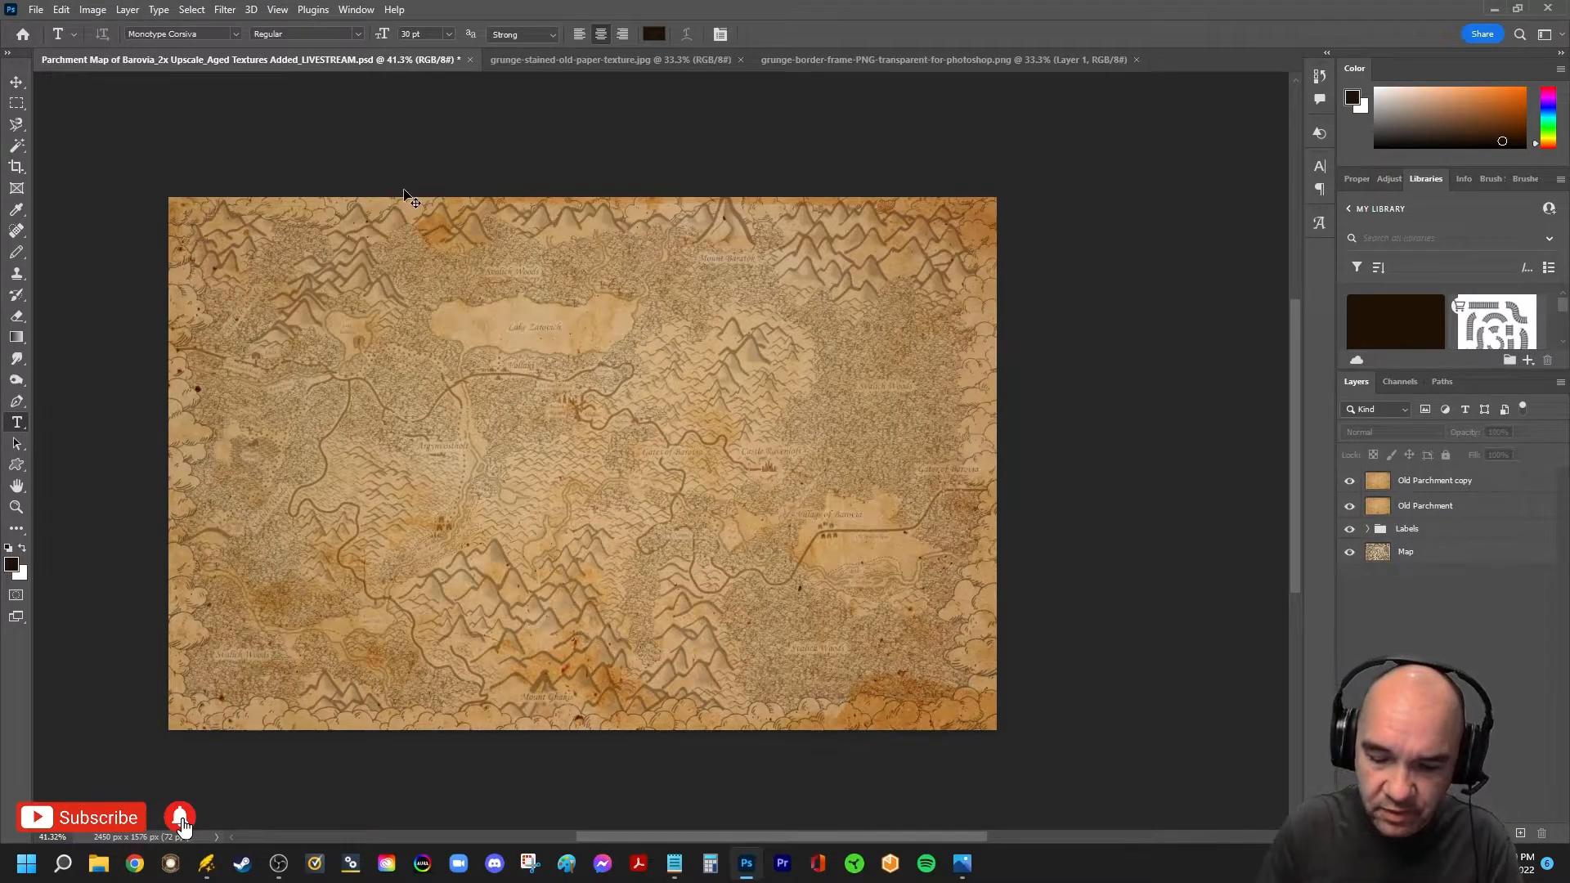
pyautogui.hotkey('ctrl', 'v')
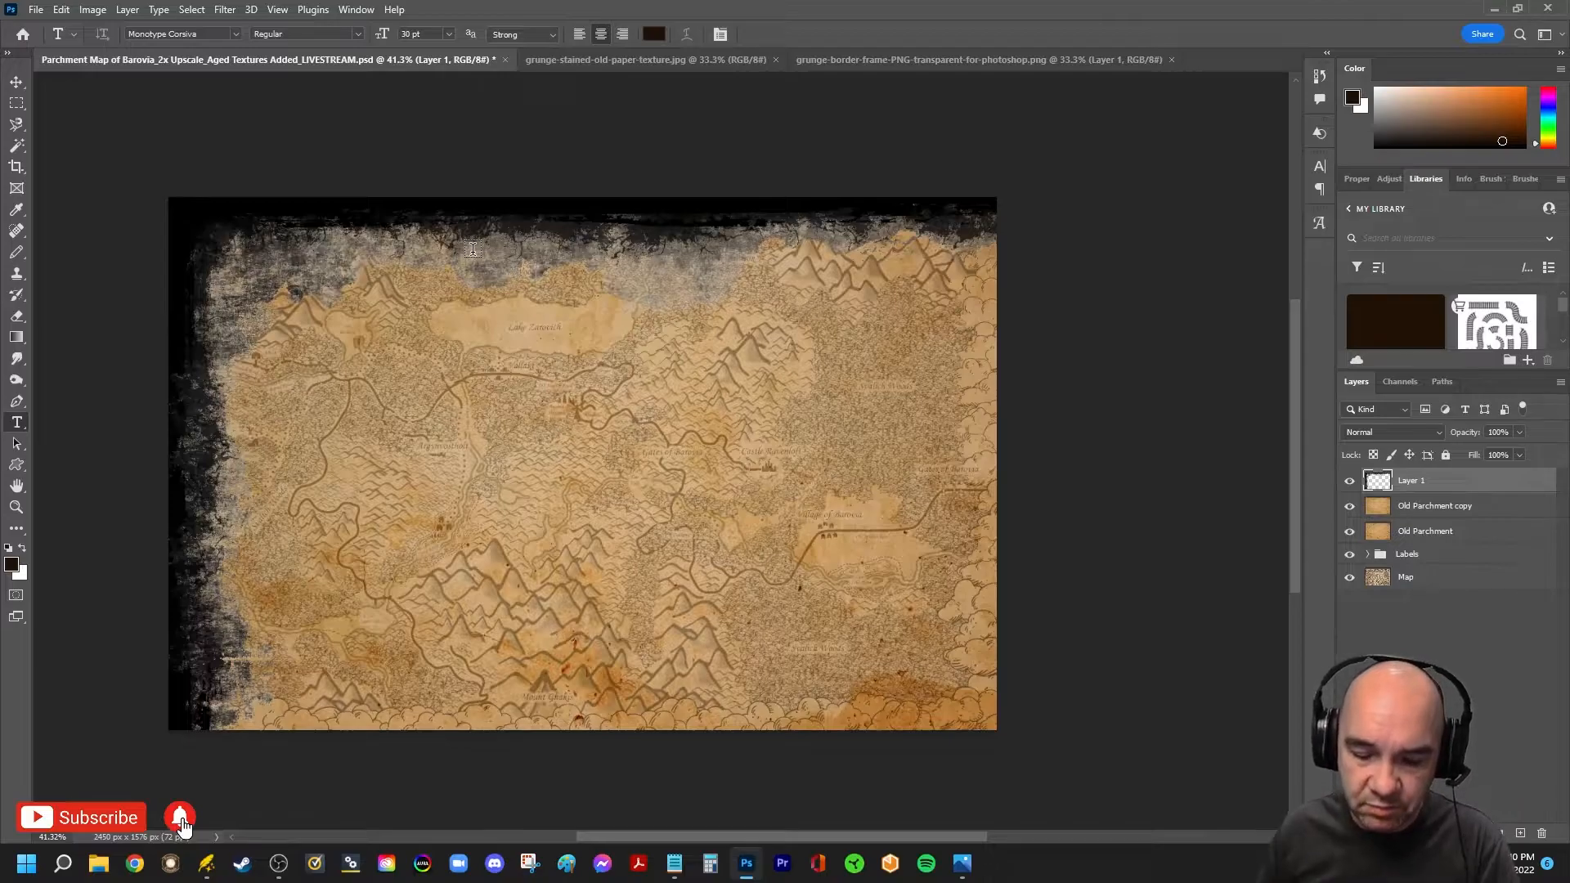
pyautogui.scroll(-2, 462, 224)
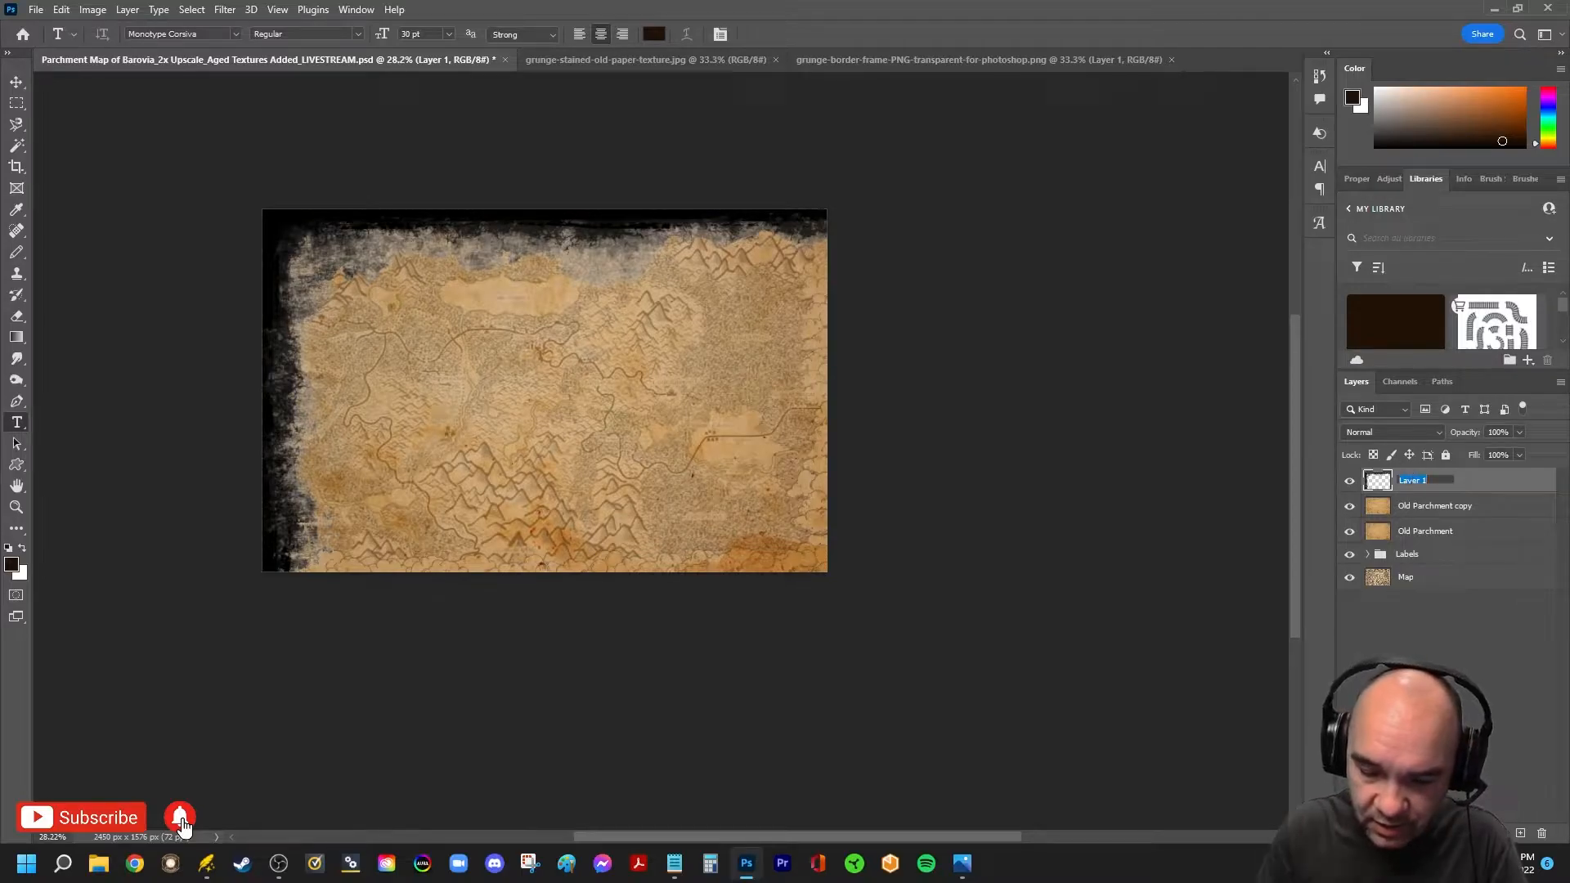
pyautogui.write('y Border')
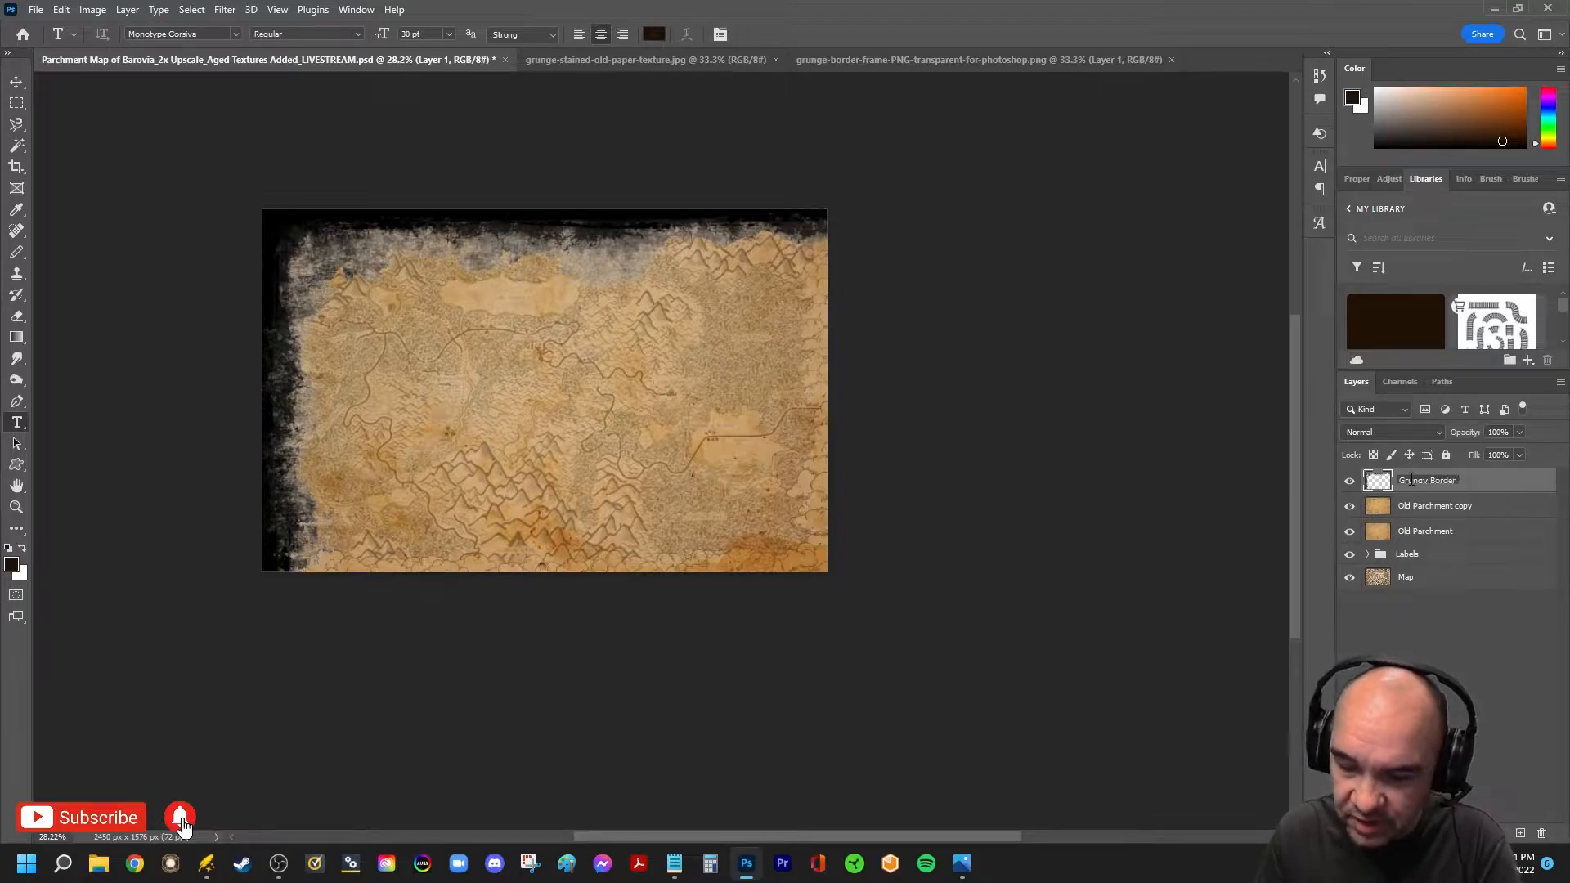
pyautogui.press('Return')
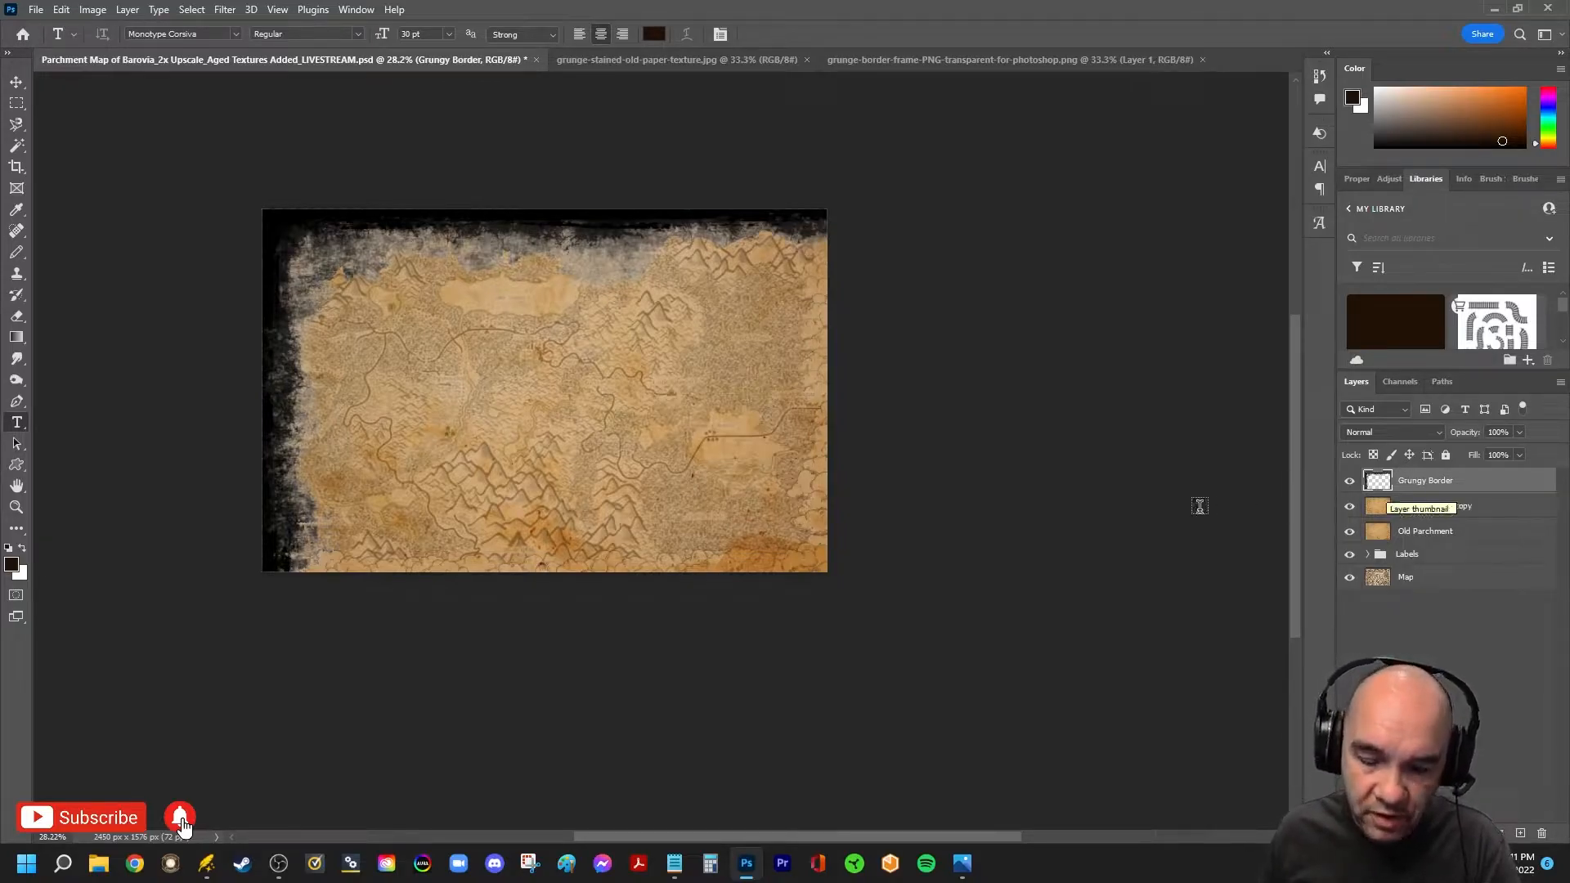
# Scale the Grungy Border layer down proportionally to about 70% so its width matches the map
pyautogui.hotkey('ctrl', 't')
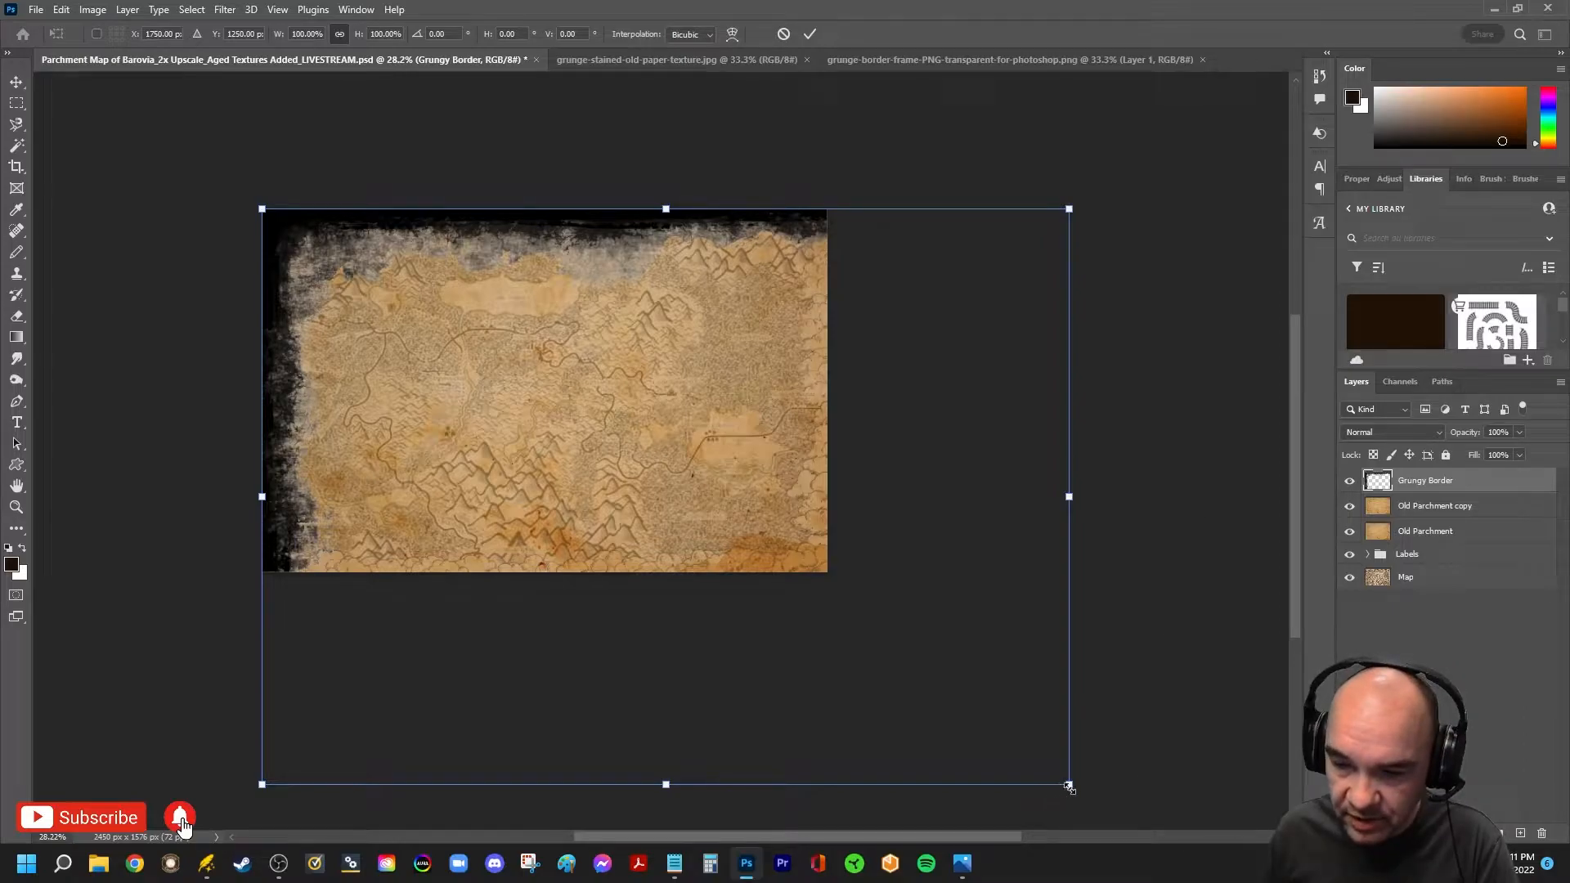
pyautogui.moveTo(1068, 784); pyautogui.dragTo(855, 584)
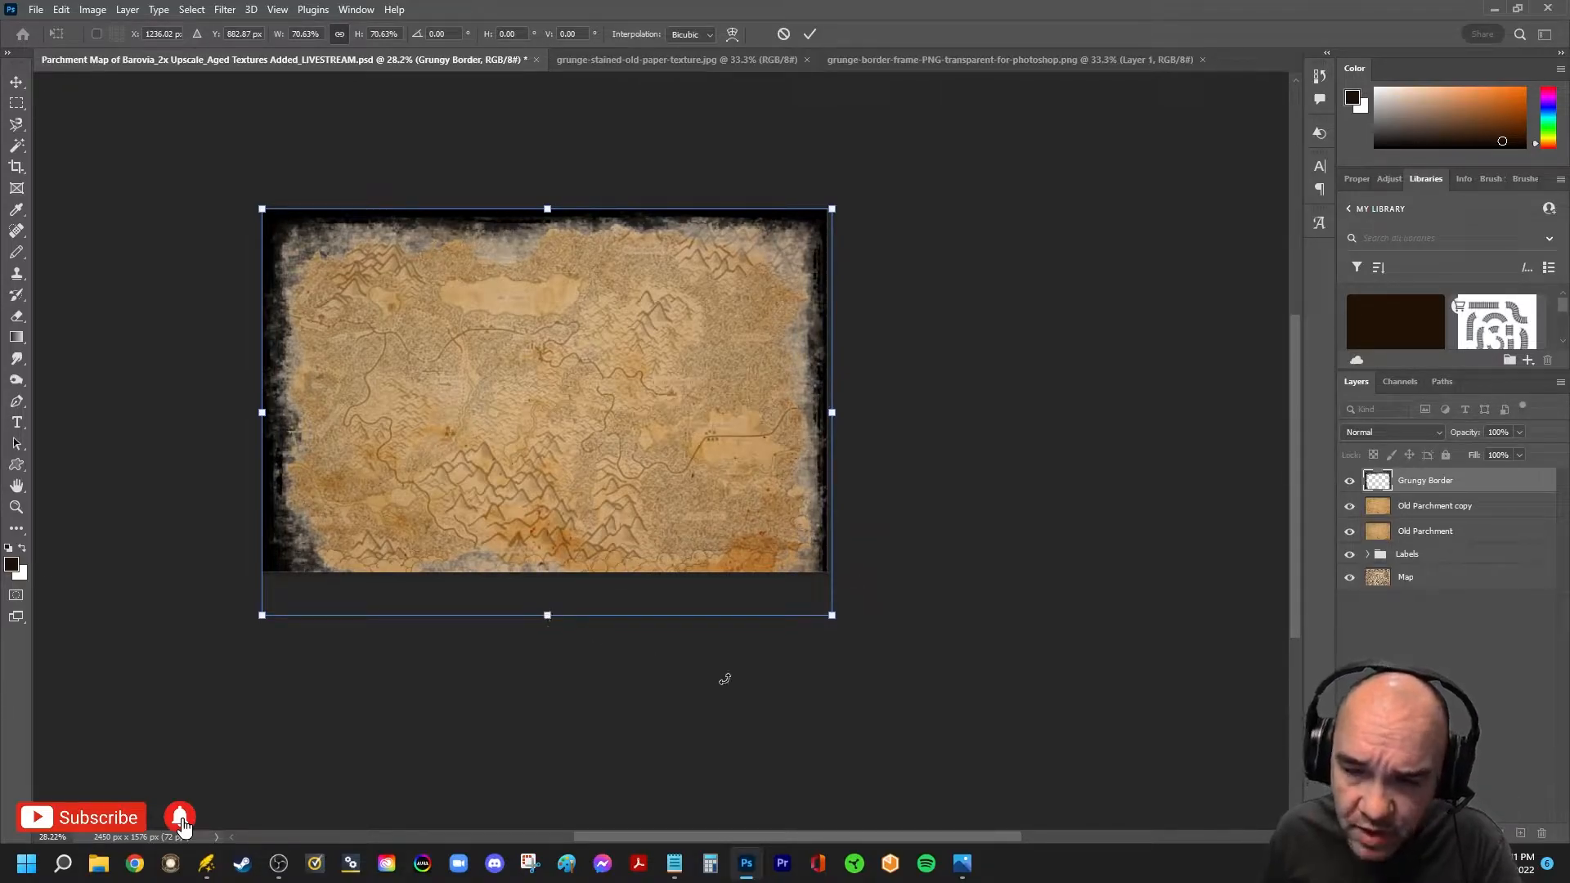
pyautogui.moveTo(834, 619)
pyautogui.mouseDown()
pyautogui.moveTo(745, 550)
pyautogui.moveTo(815, 632)
pyautogui.mouseUp()
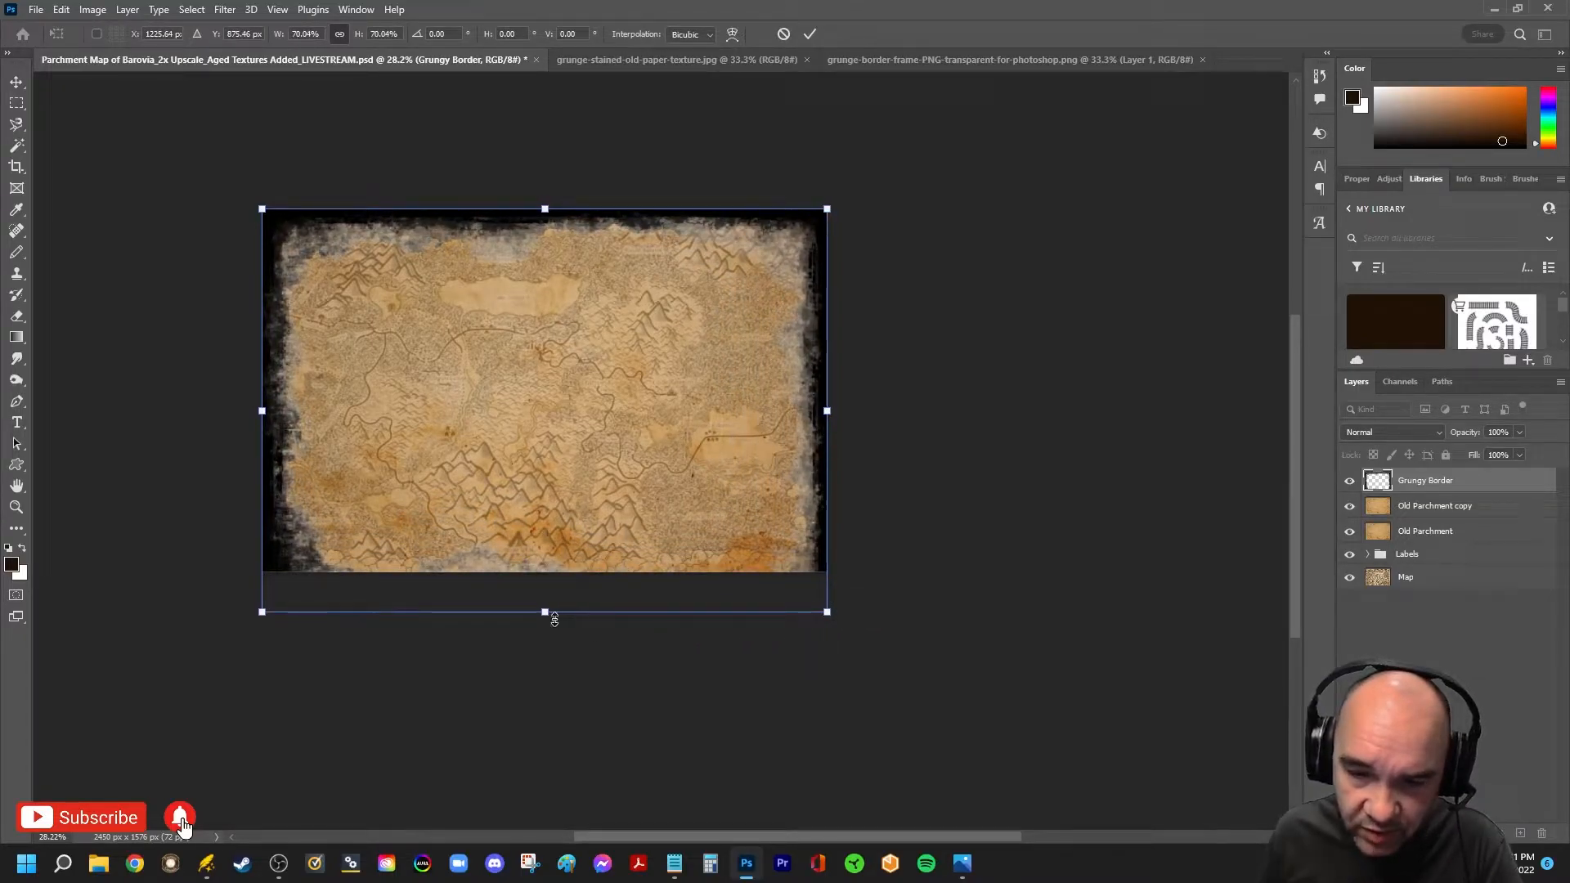
# Stretch the Grungy Border layer slightly beyond all four canvas edges, to about 74% width and 71% height
pyautogui.moveTo(547, 613)
pyautogui.mouseDown()
pyautogui.moveTo(546, 576)
pyautogui.moveTo(549, 597)
pyautogui.mouseUp()
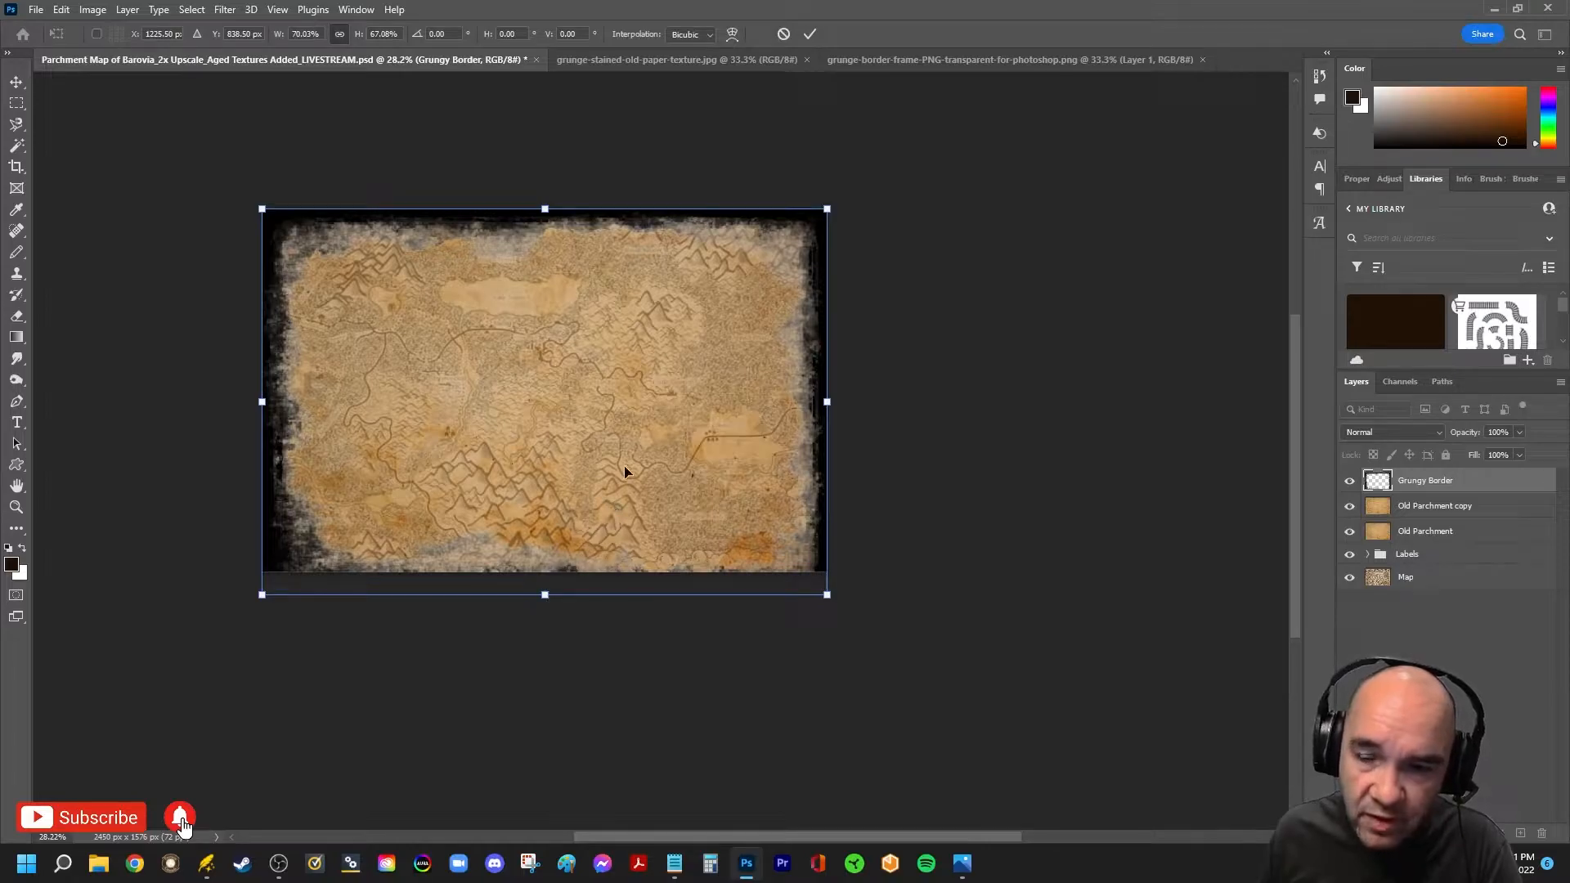
pyautogui.moveTo(545, 211); pyautogui.dragTo(547, 190)
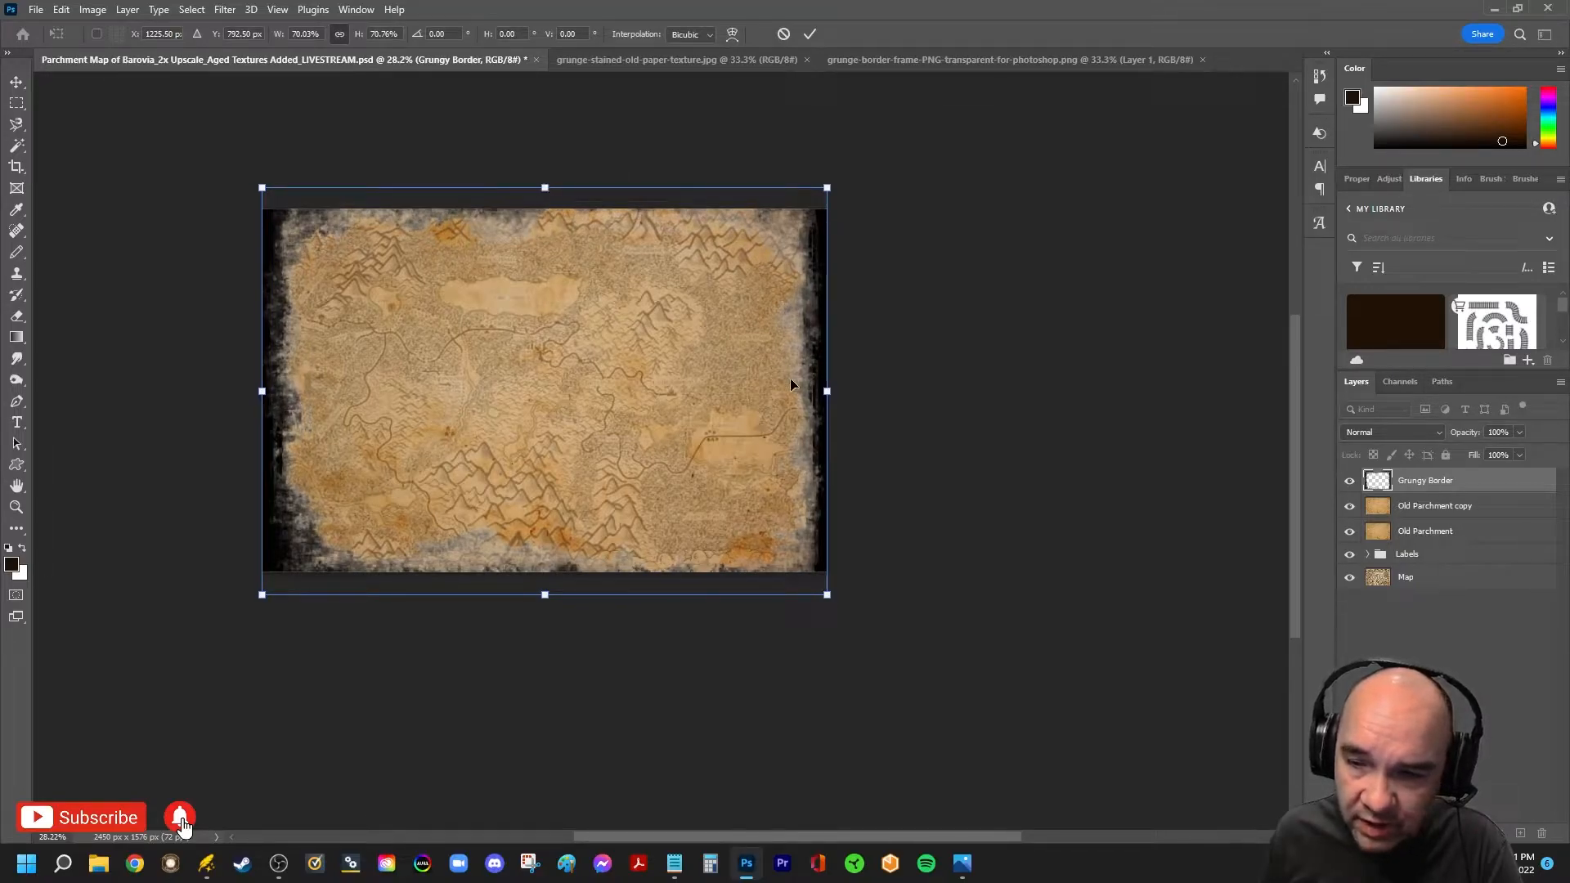
pyautogui.moveTo(827, 390); pyautogui.dragTo(835, 391)
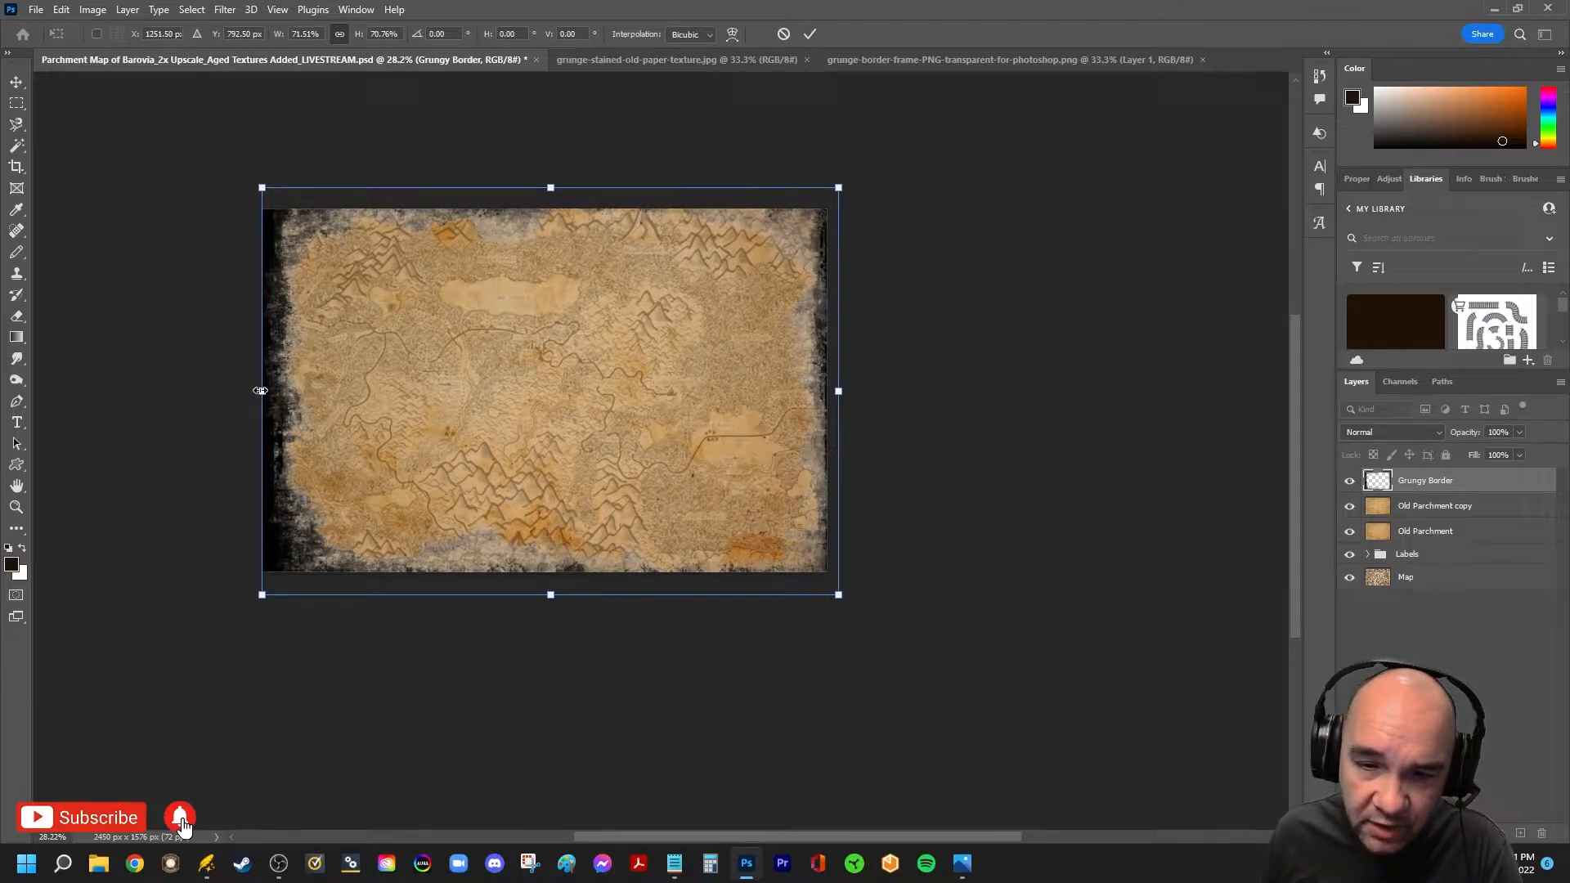
pyautogui.moveTo(260, 391); pyautogui.dragTo(237, 391)
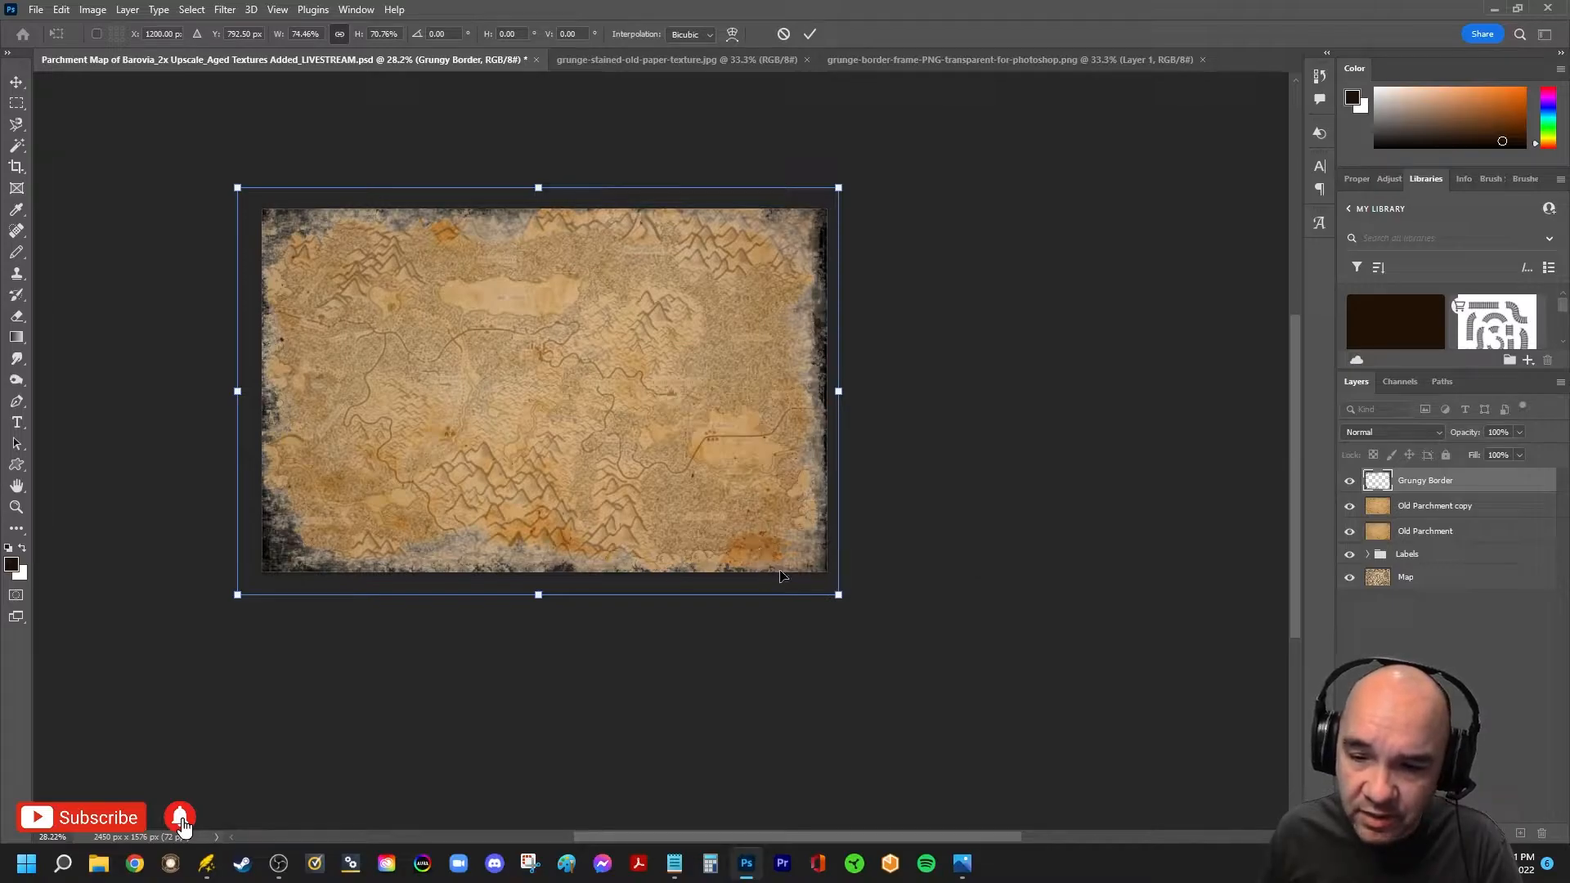
pyautogui.click(811, 34)
pyautogui.press('t')
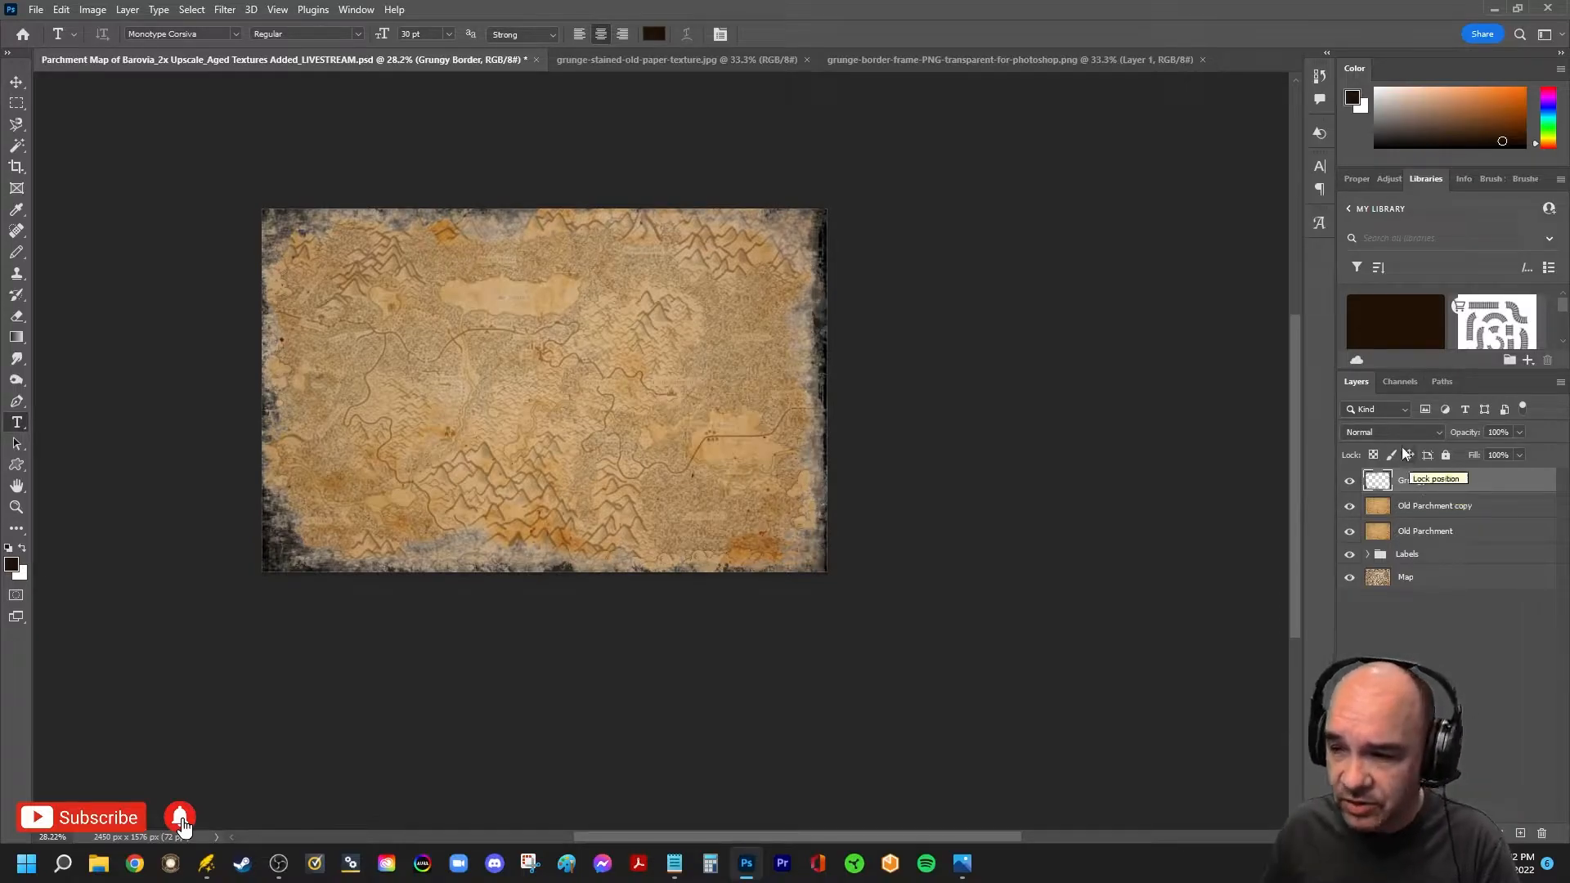
# Set the Grungy Border layer's blend mode to Screen and its opacity to 66%
pyautogui.click(1438, 434)
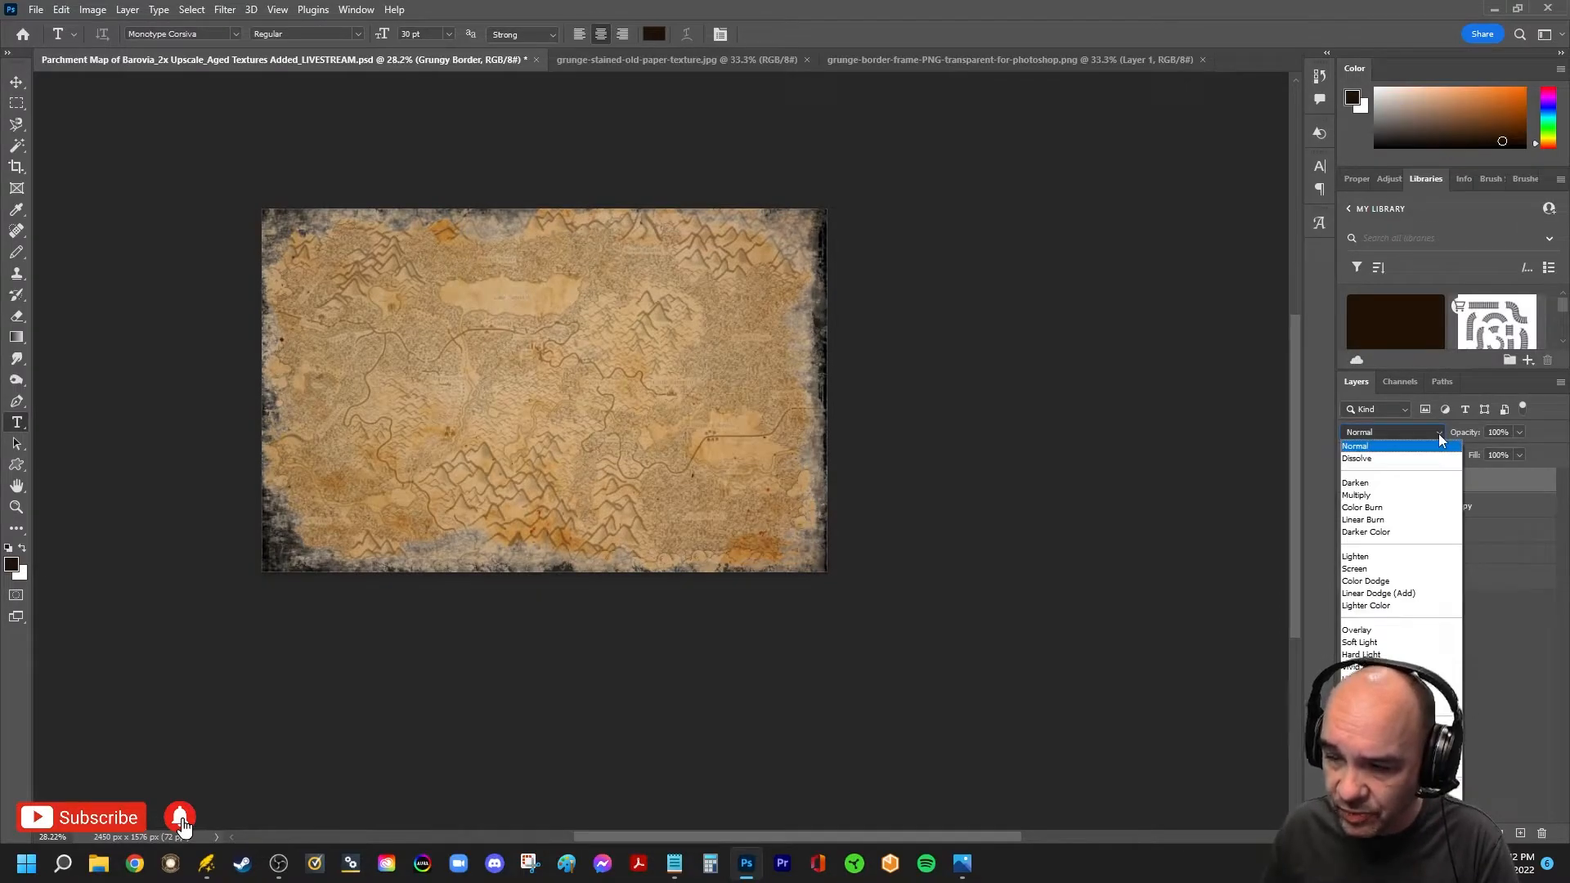
pyautogui.click(1376, 570)
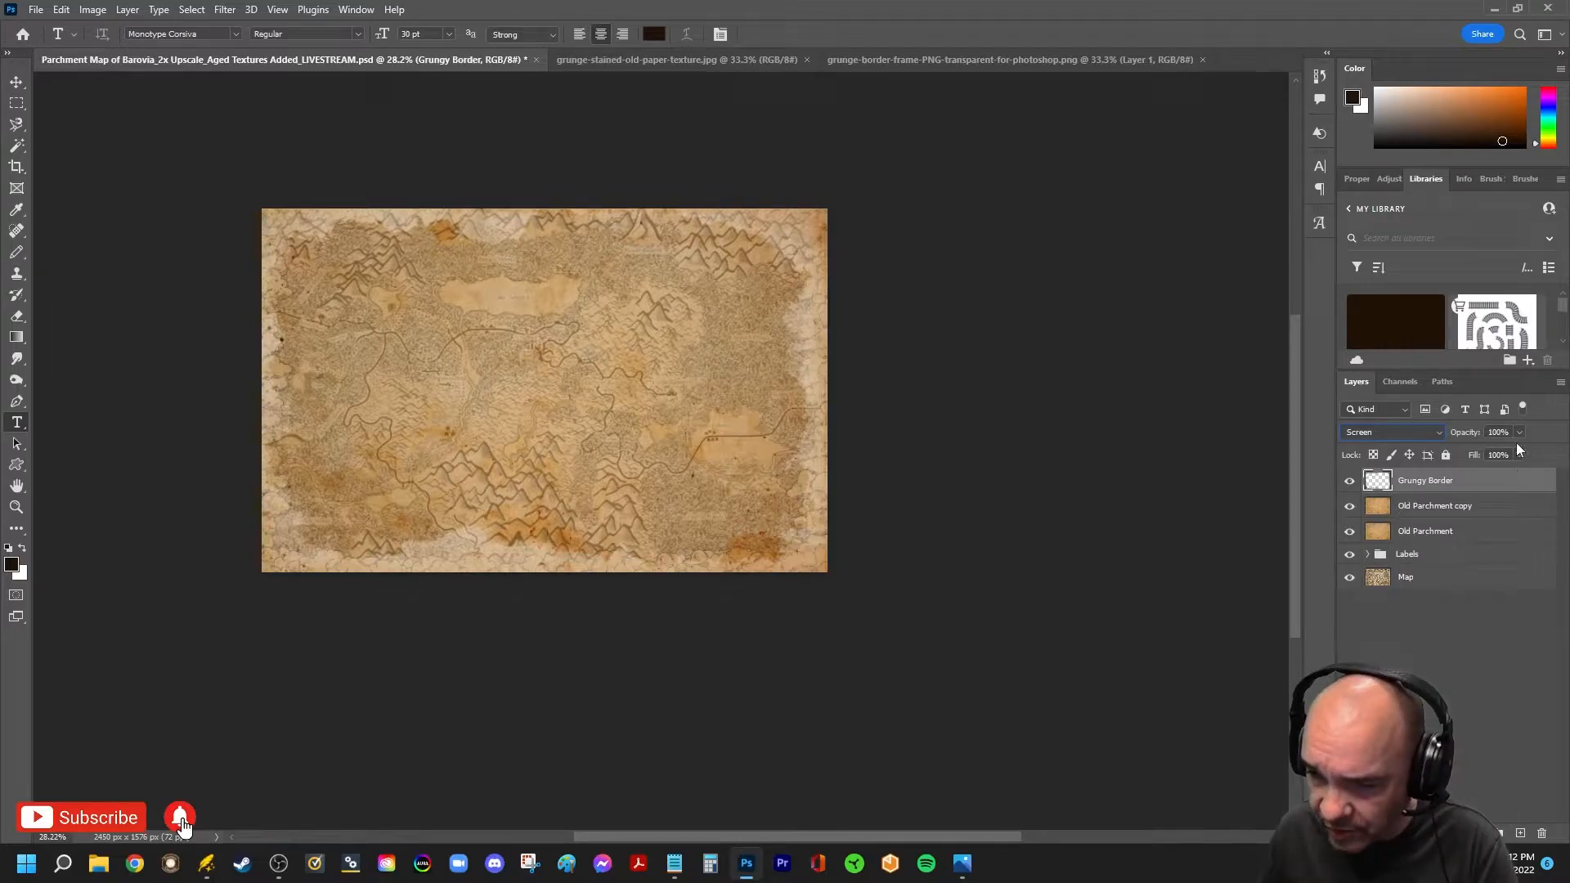
pyautogui.write('66')
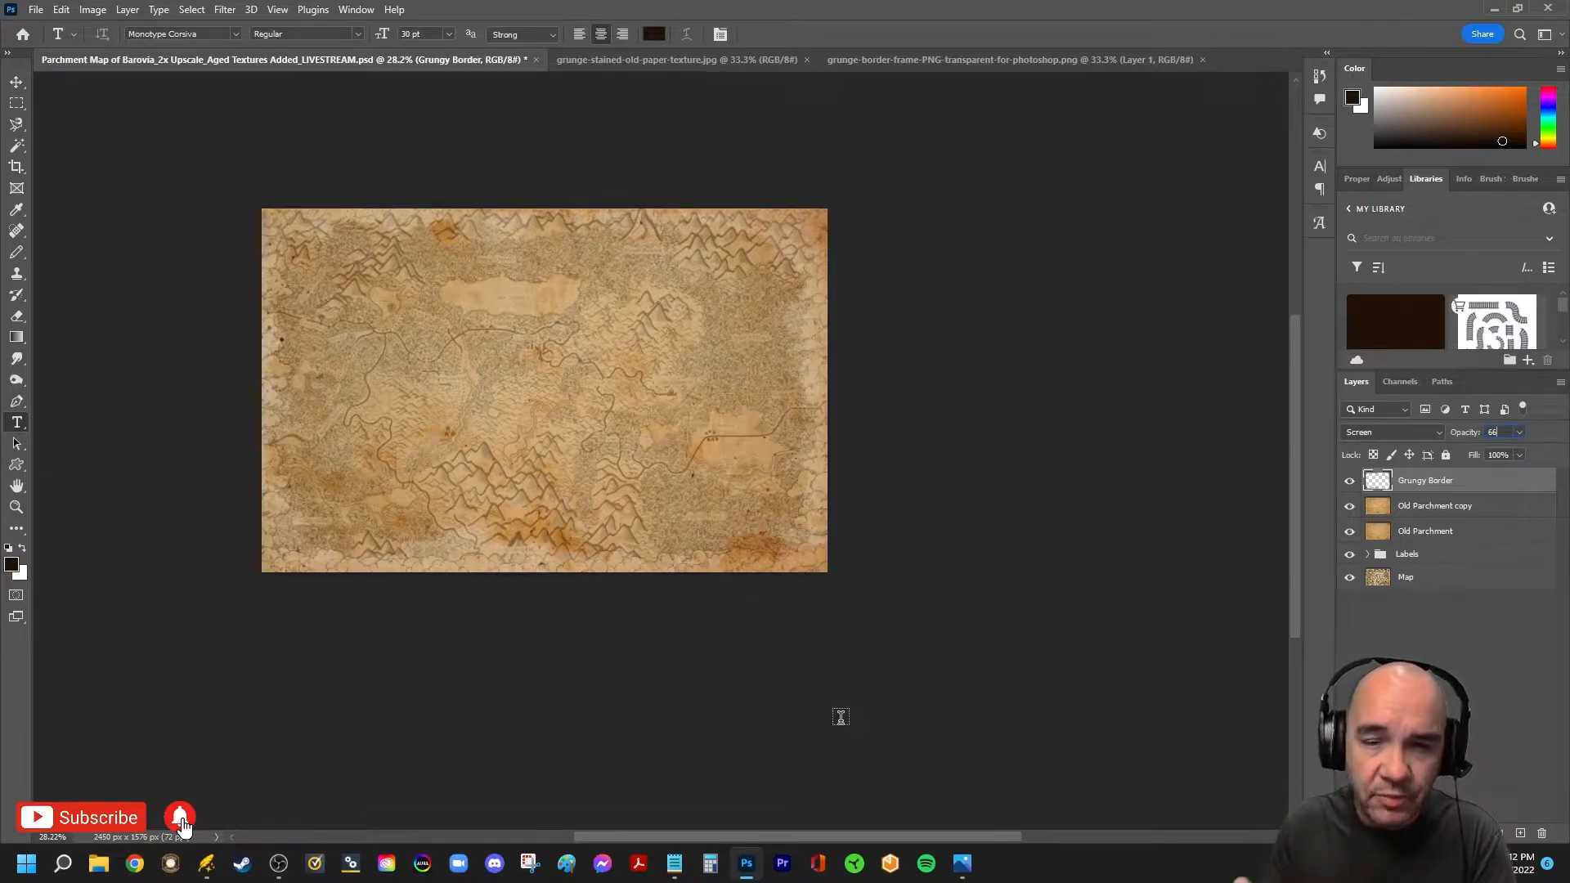
pyautogui.click(930, 682)
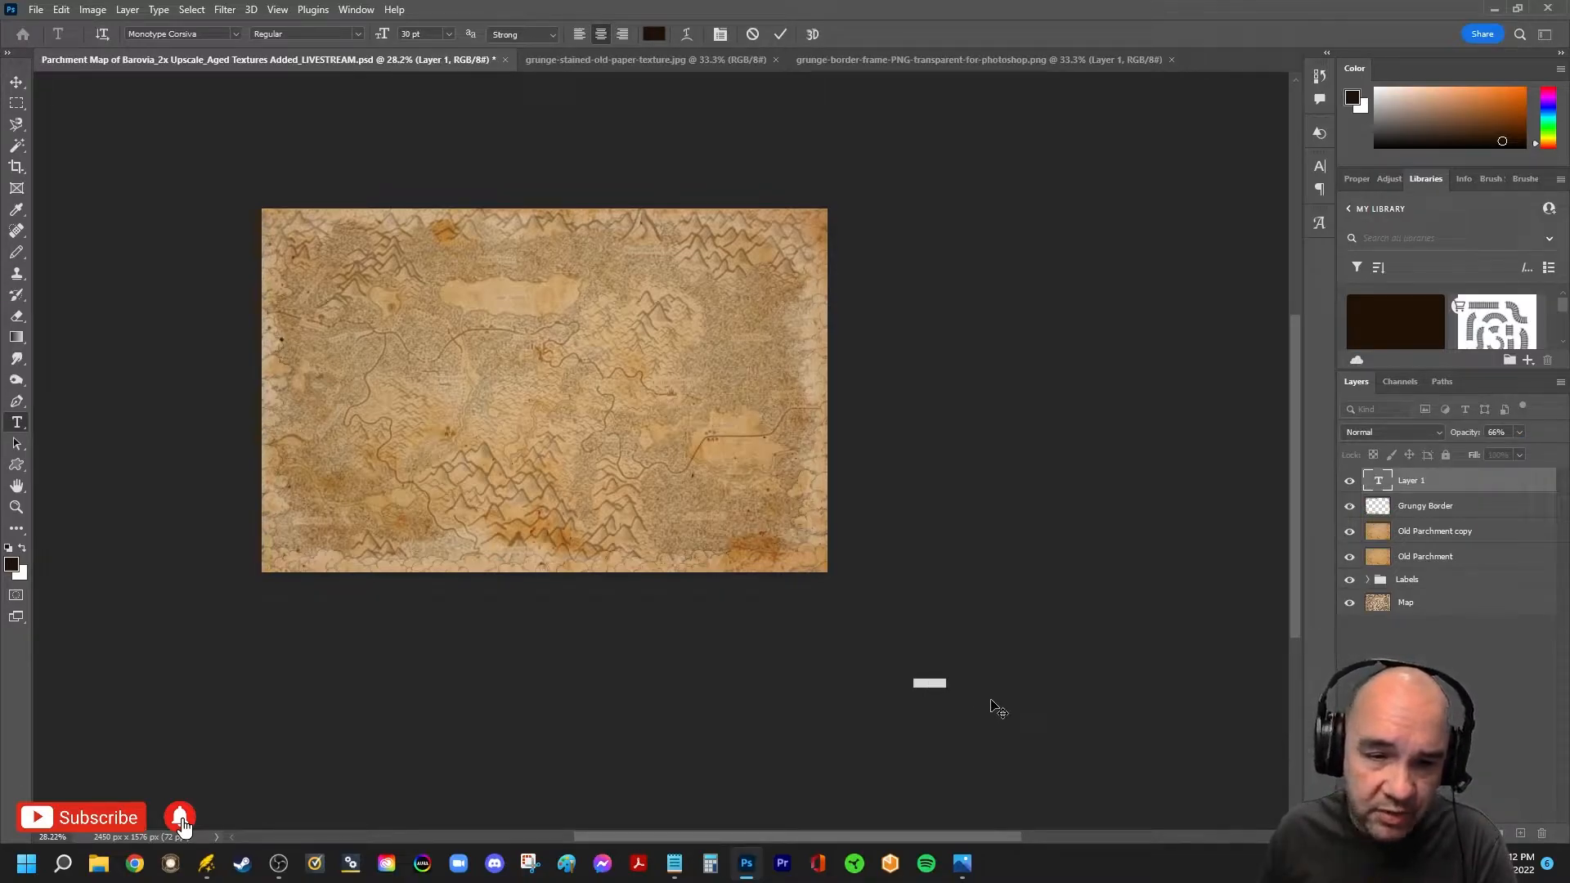
pyautogui.click(1410, 482)
pyautogui.rightClick(1410, 482)
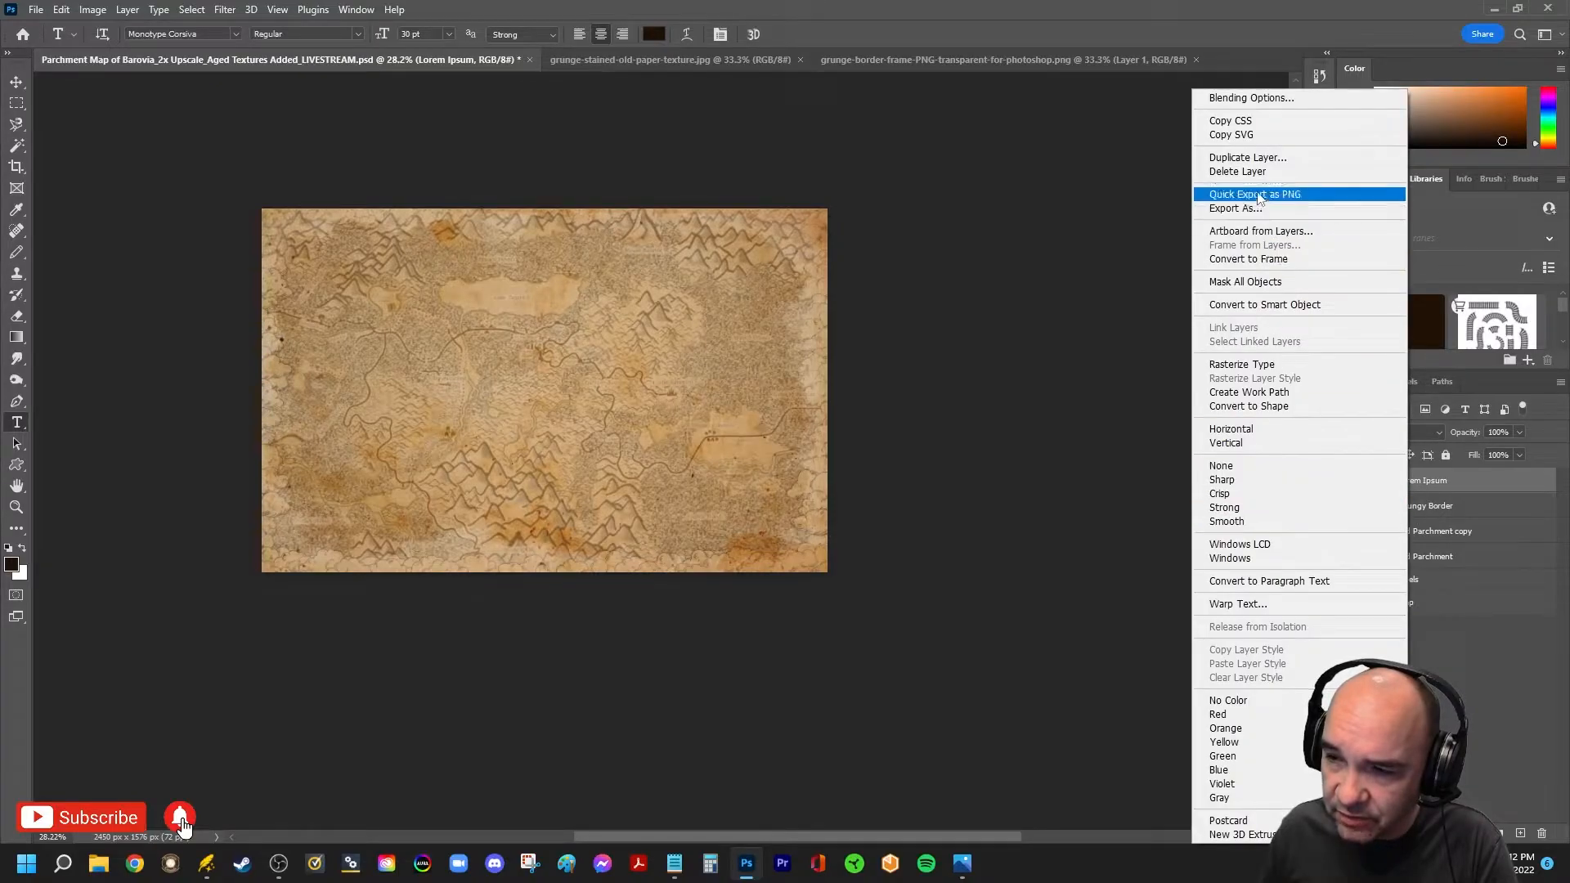
pyautogui.click(1237, 171)
pyautogui.click(709, 319)
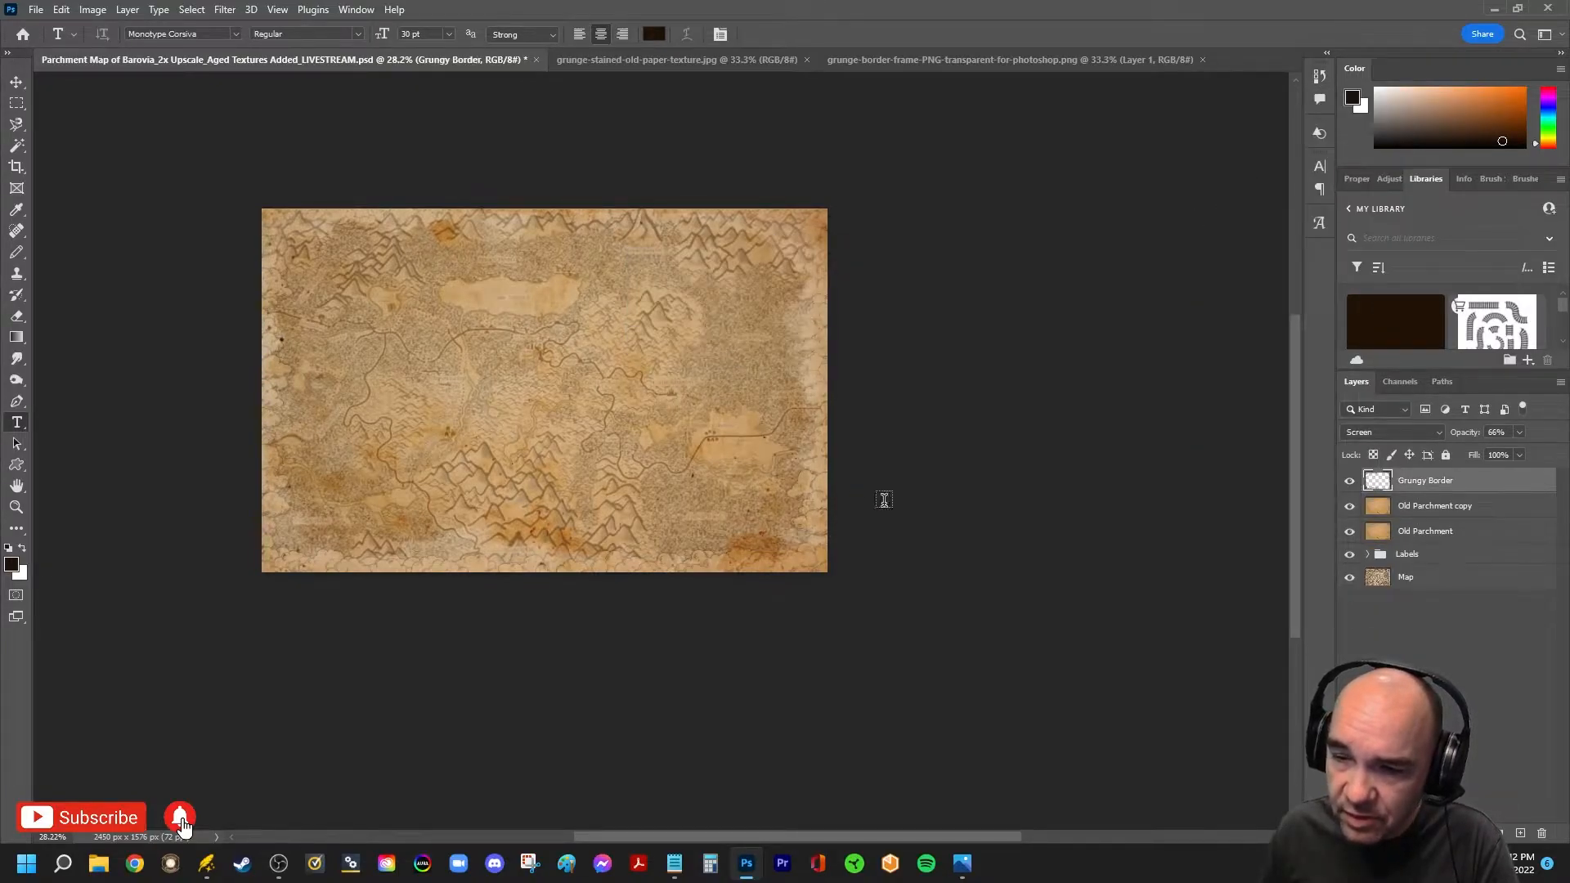
# Move the Grungy Border layer between Old Parchment copy and Old Parchment, and examine the blended map up close
pyautogui.moveTo(1476, 484); pyautogui.dragTo(1476, 513)
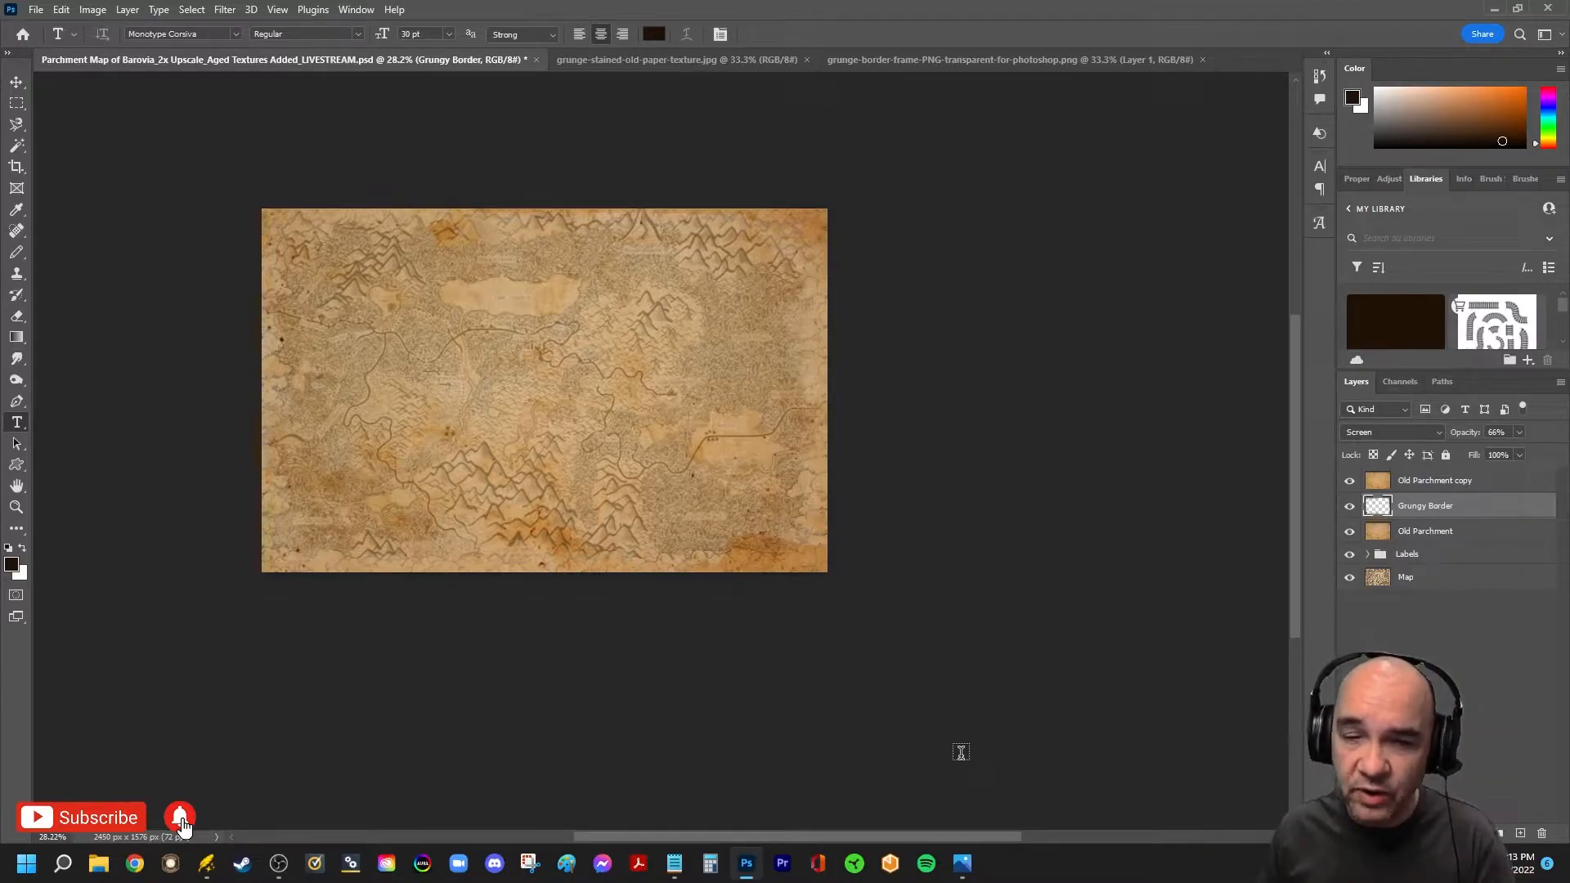
pyautogui.scroll(3, 634, 524)
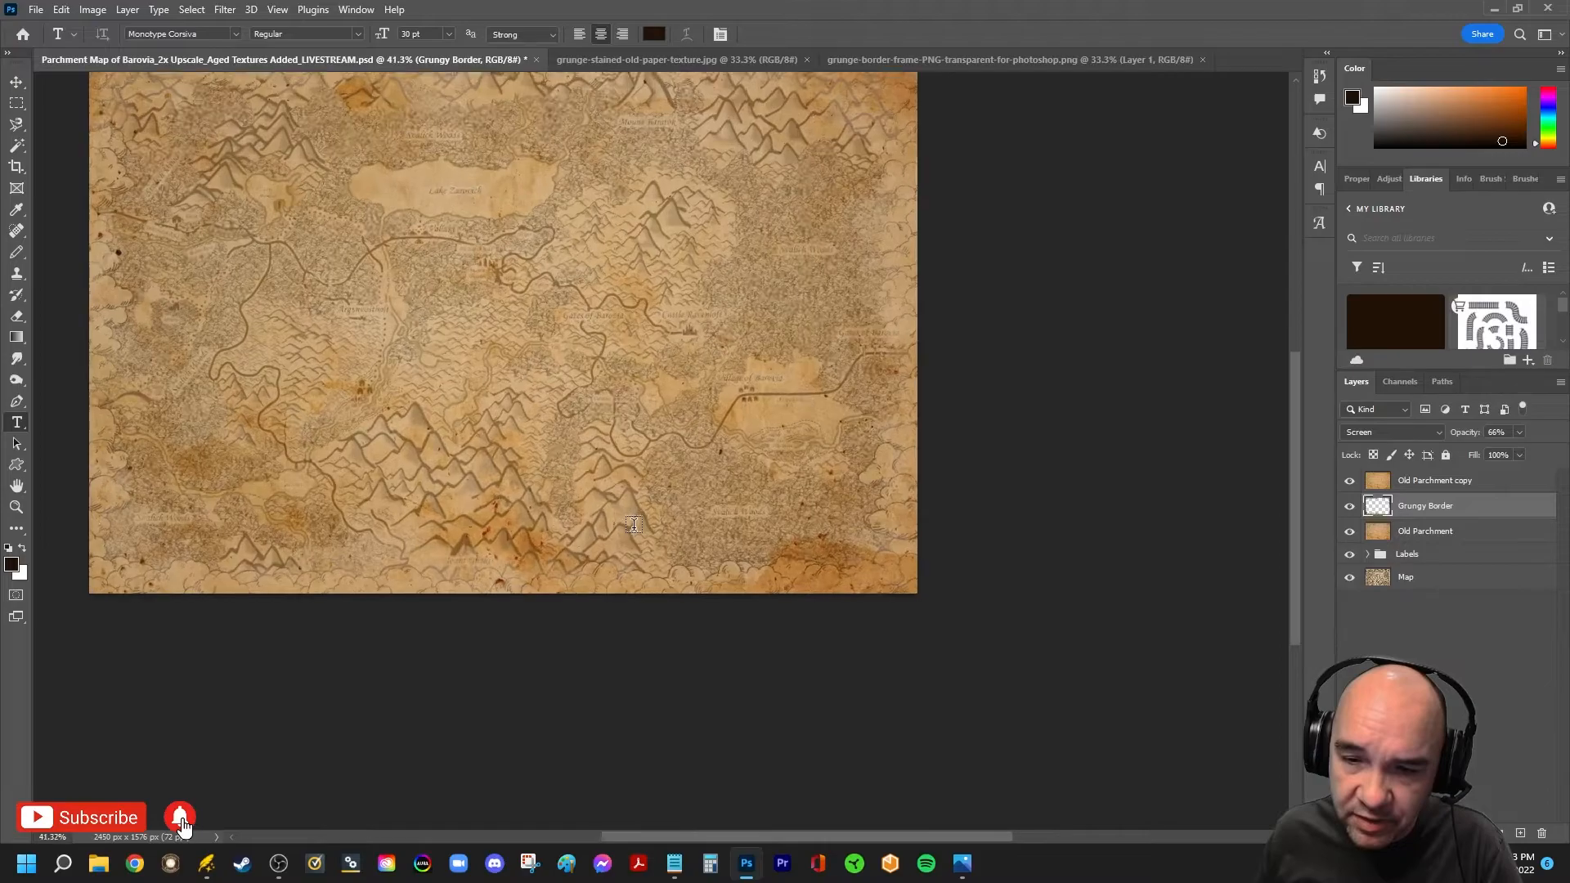
pyautogui.scroll(2, 634, 524)
pyautogui.scroll(3, 638, 385)
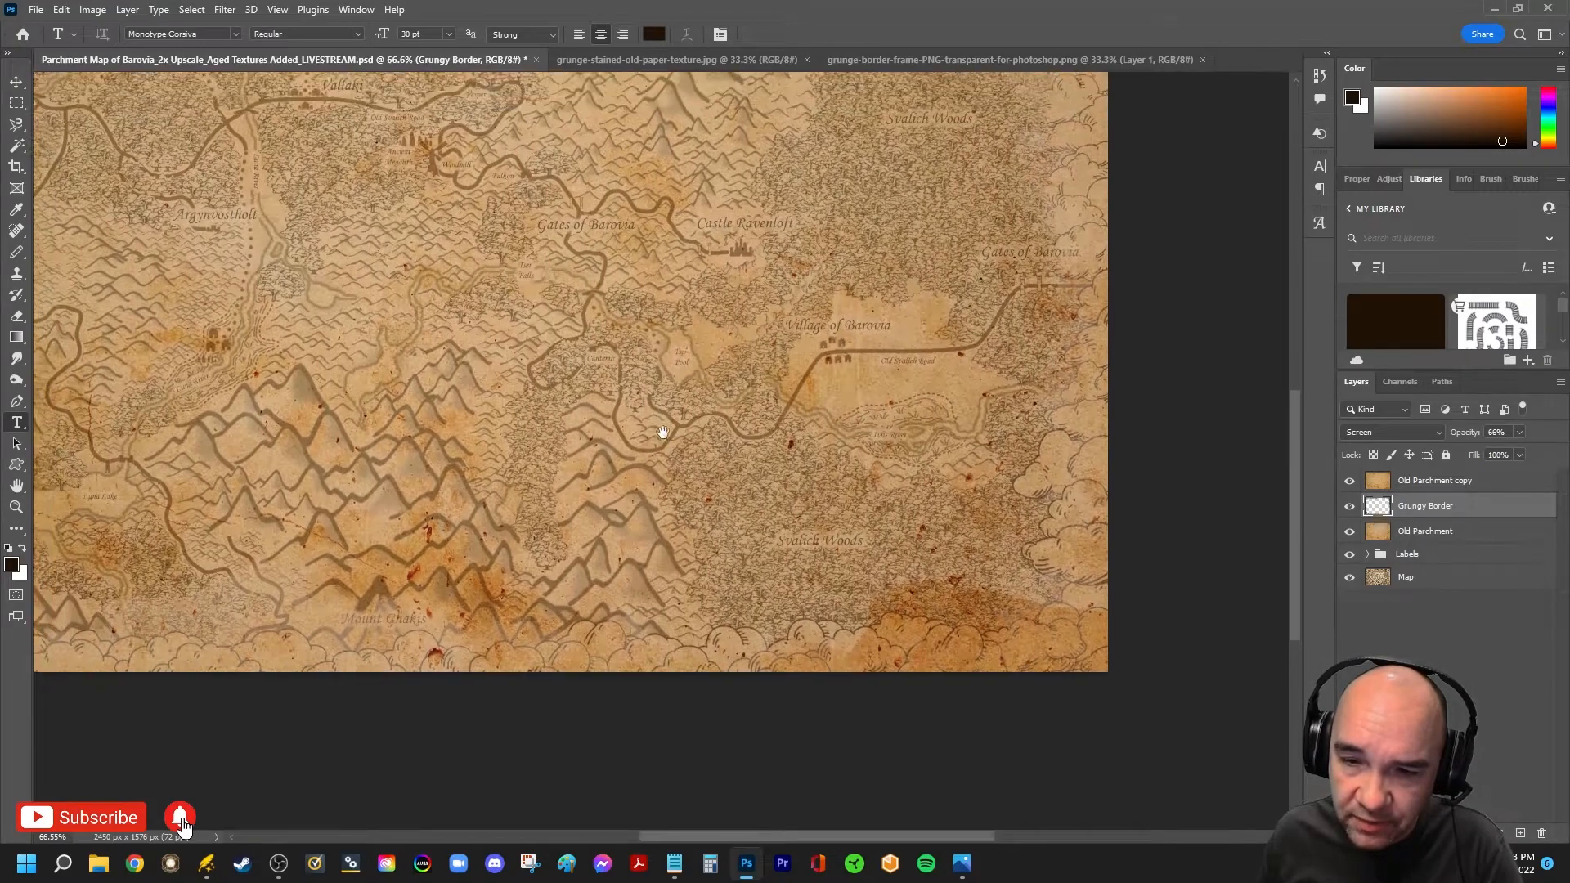
pyautogui.moveTo(770, 544); pyautogui.dragTo(798, 571)
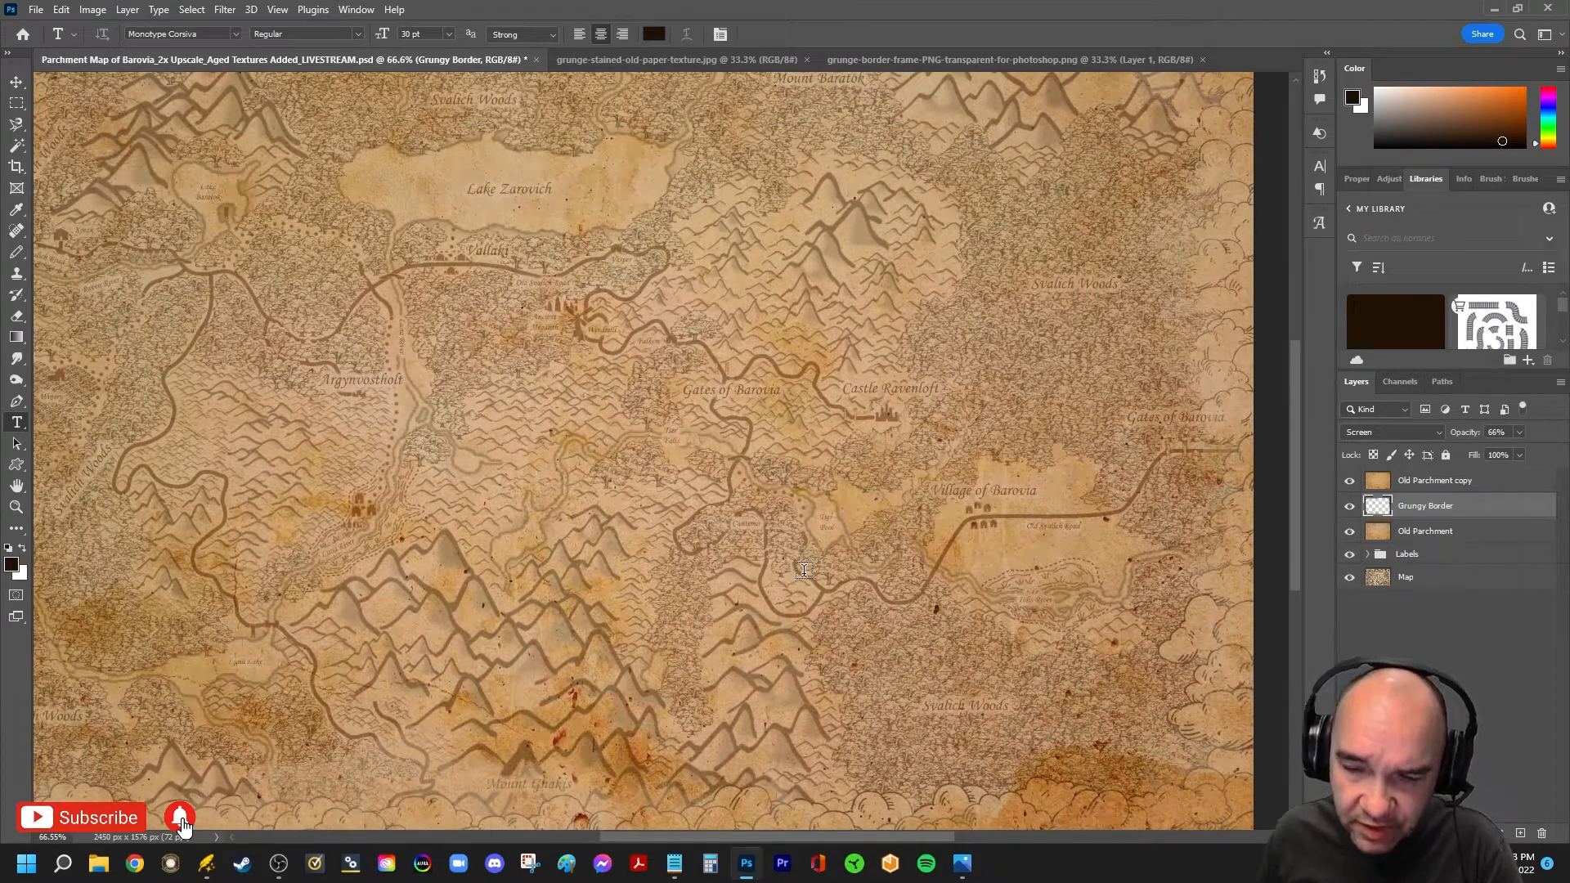
pyautogui.scroll(-1, 804, 570)
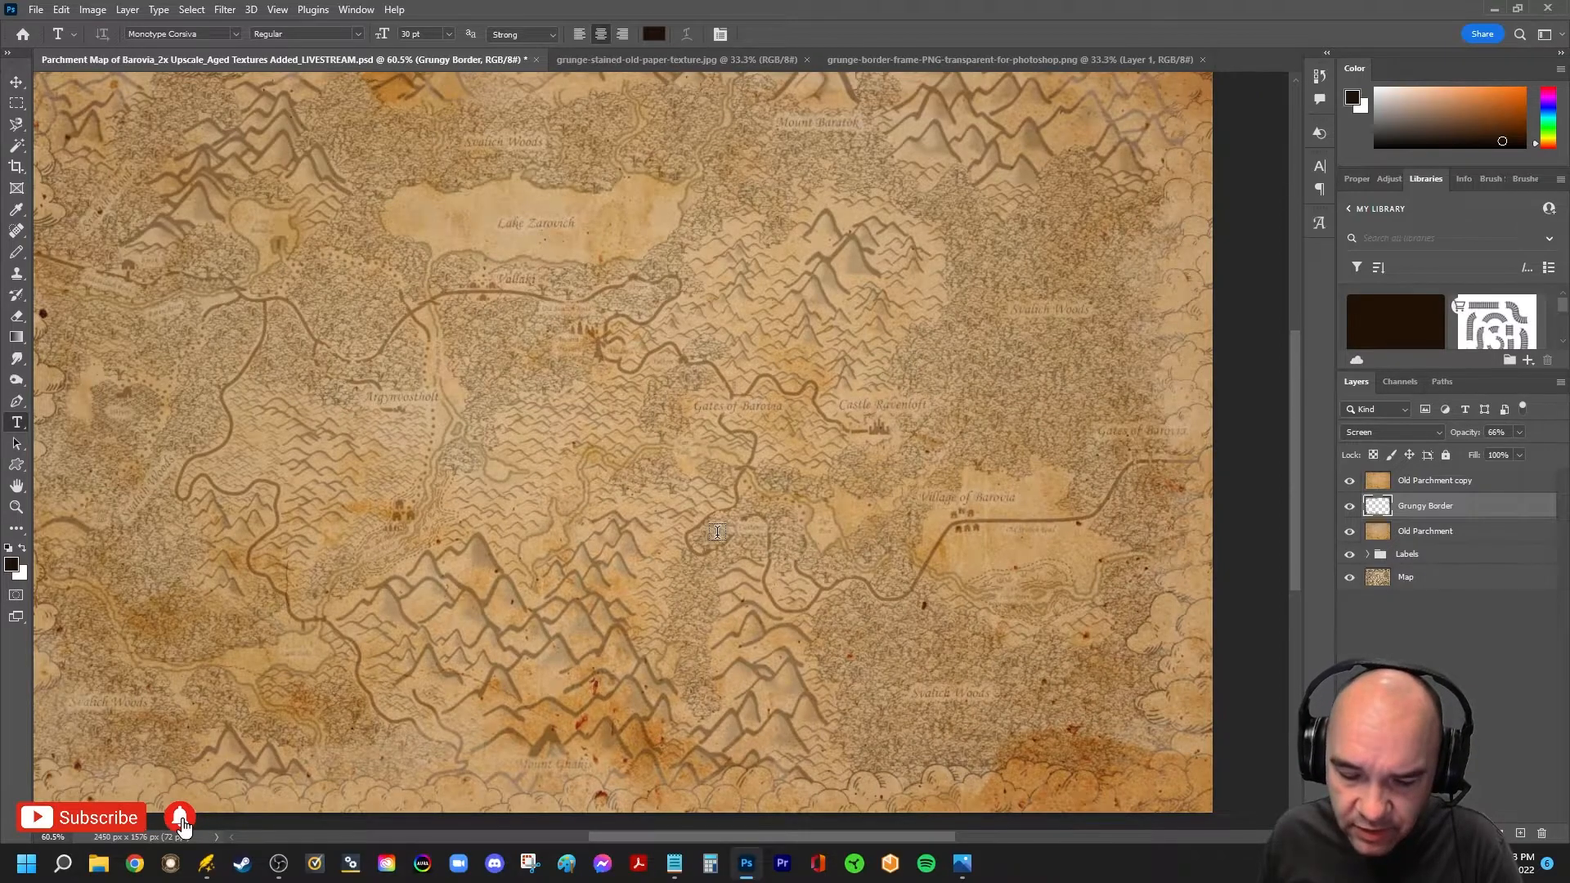
pyautogui.scroll(-1, 717, 532)
pyautogui.moveTo(717, 523); pyautogui.dragTo(746, 533)
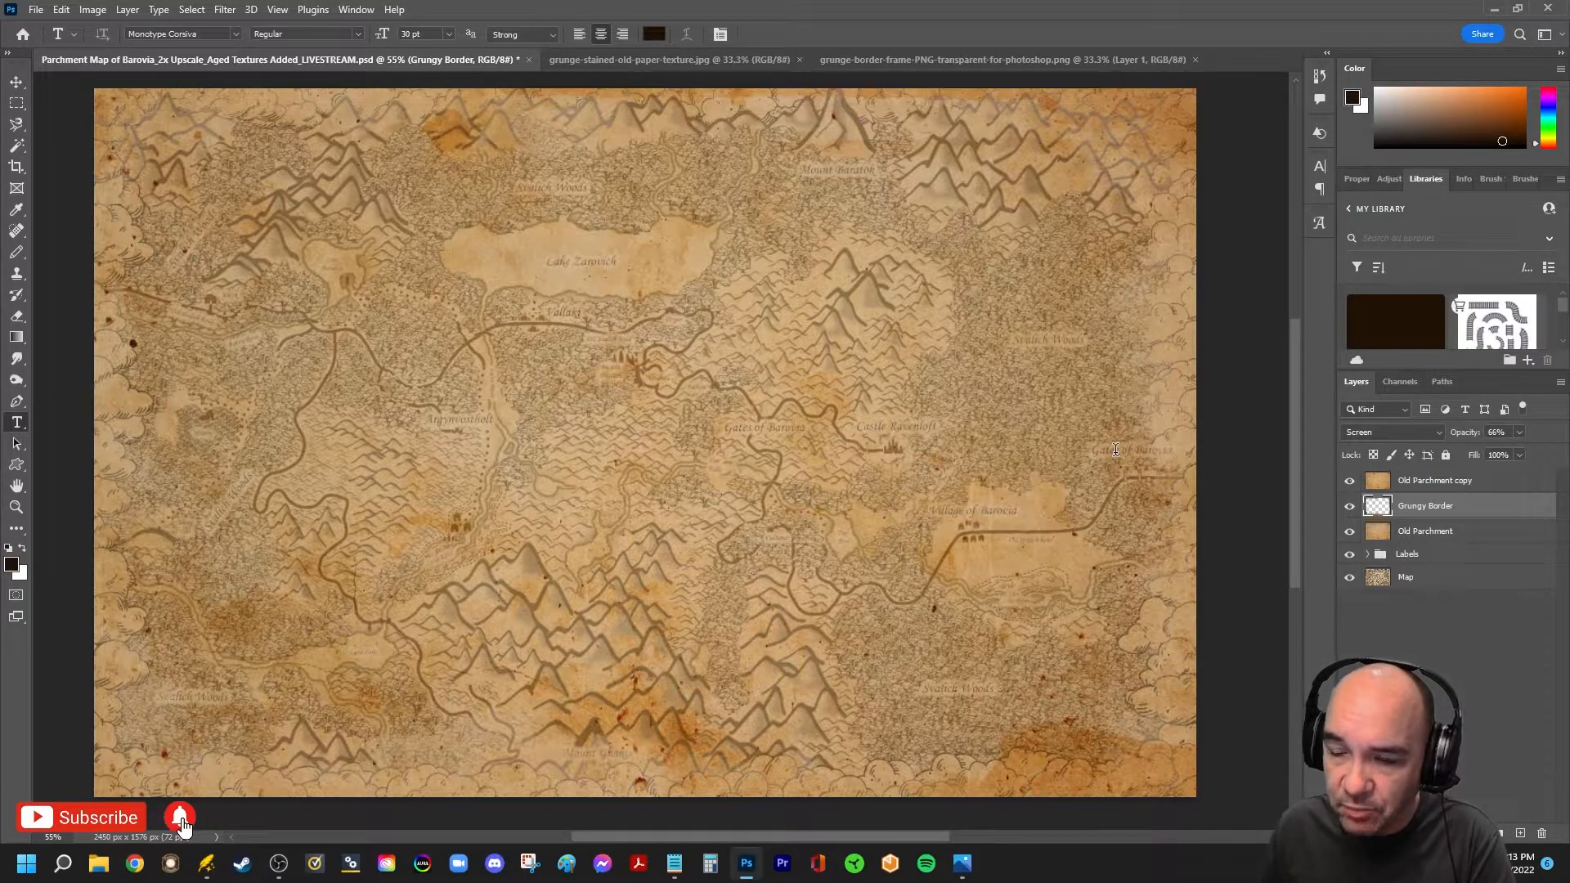
# Raise the opacity of the Old Parchment copy layer to 90%
pyautogui.click(1425, 483)
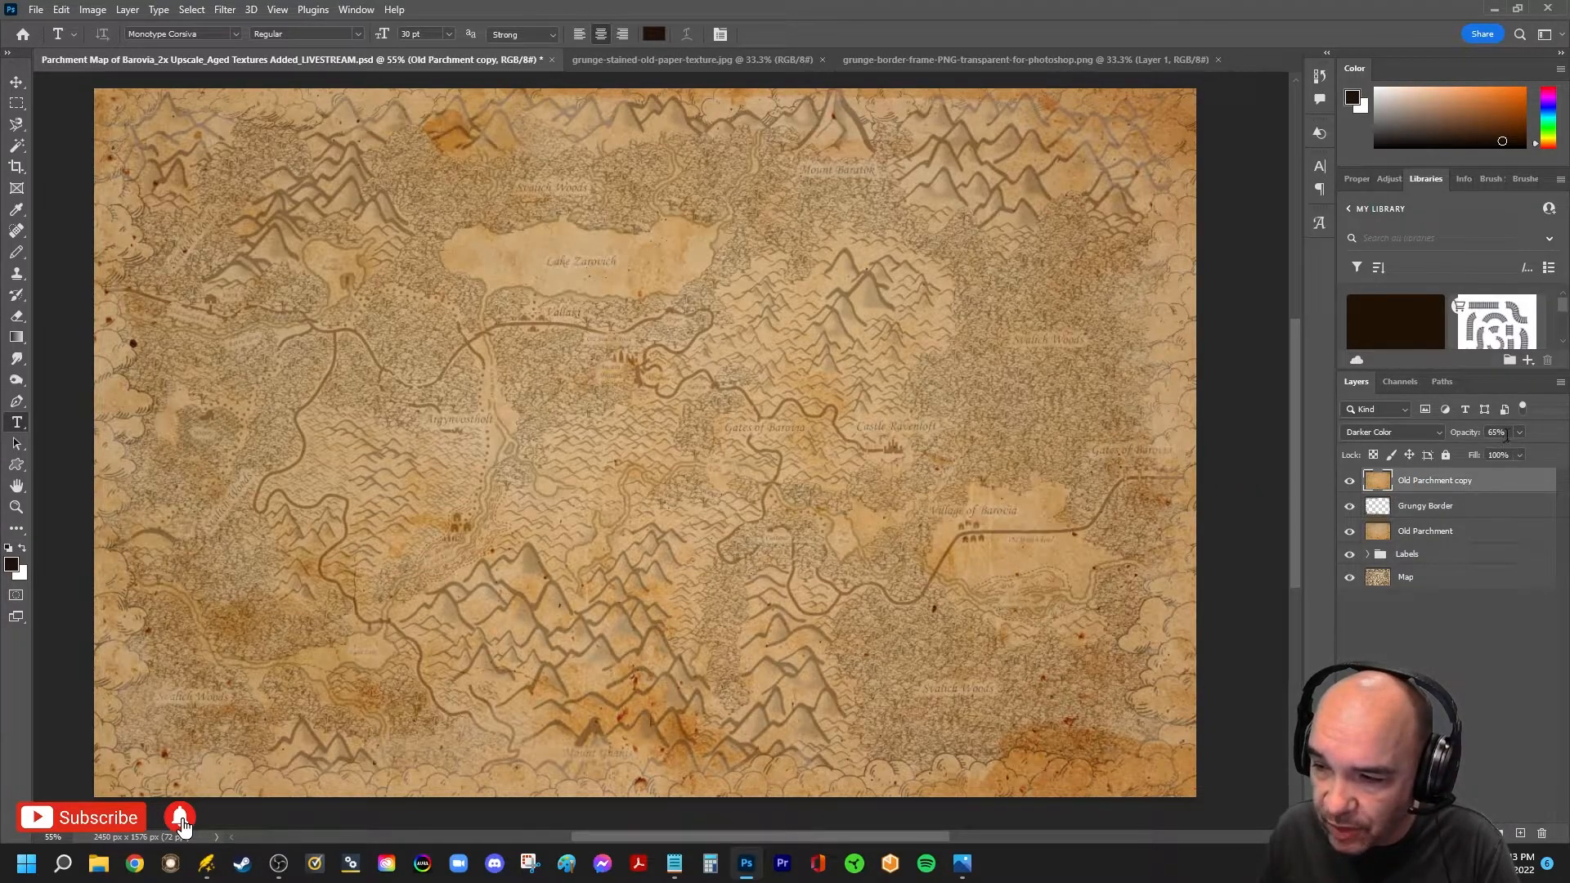
pyautogui.moveTo(1518, 455)
pyautogui.mouseDown()
pyautogui.moveTo(1466, 452)
pyautogui.moveTo(1513, 452)
pyautogui.mouseUp()
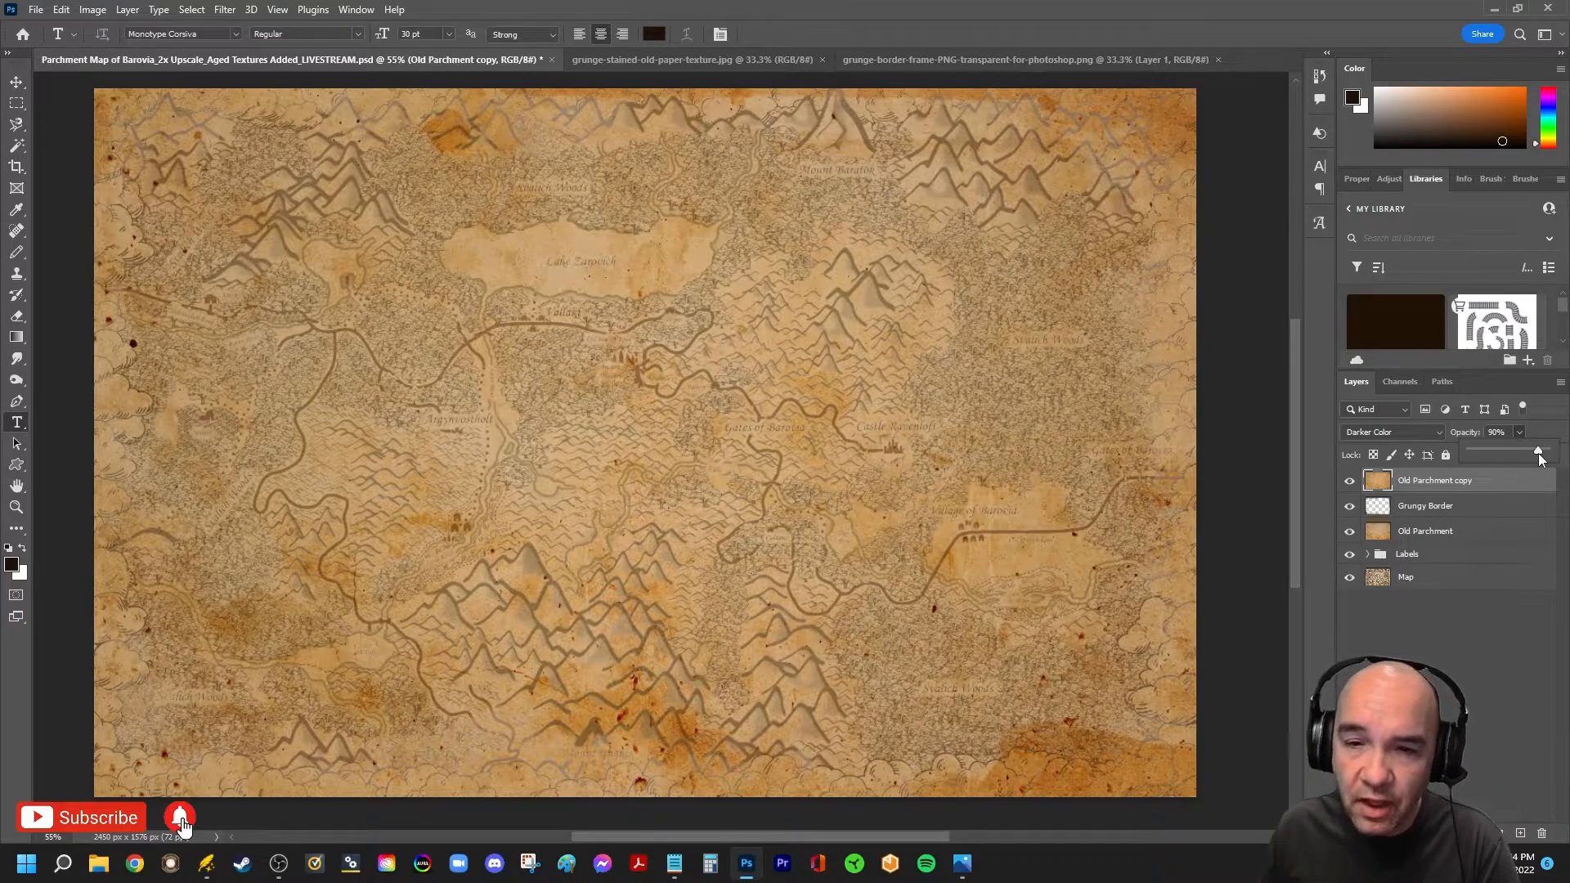
# Set the opacity of the Old Parchment copy layer to 65%
pyautogui.moveTo(1538, 453); pyautogui.dragTo(1539, 456)
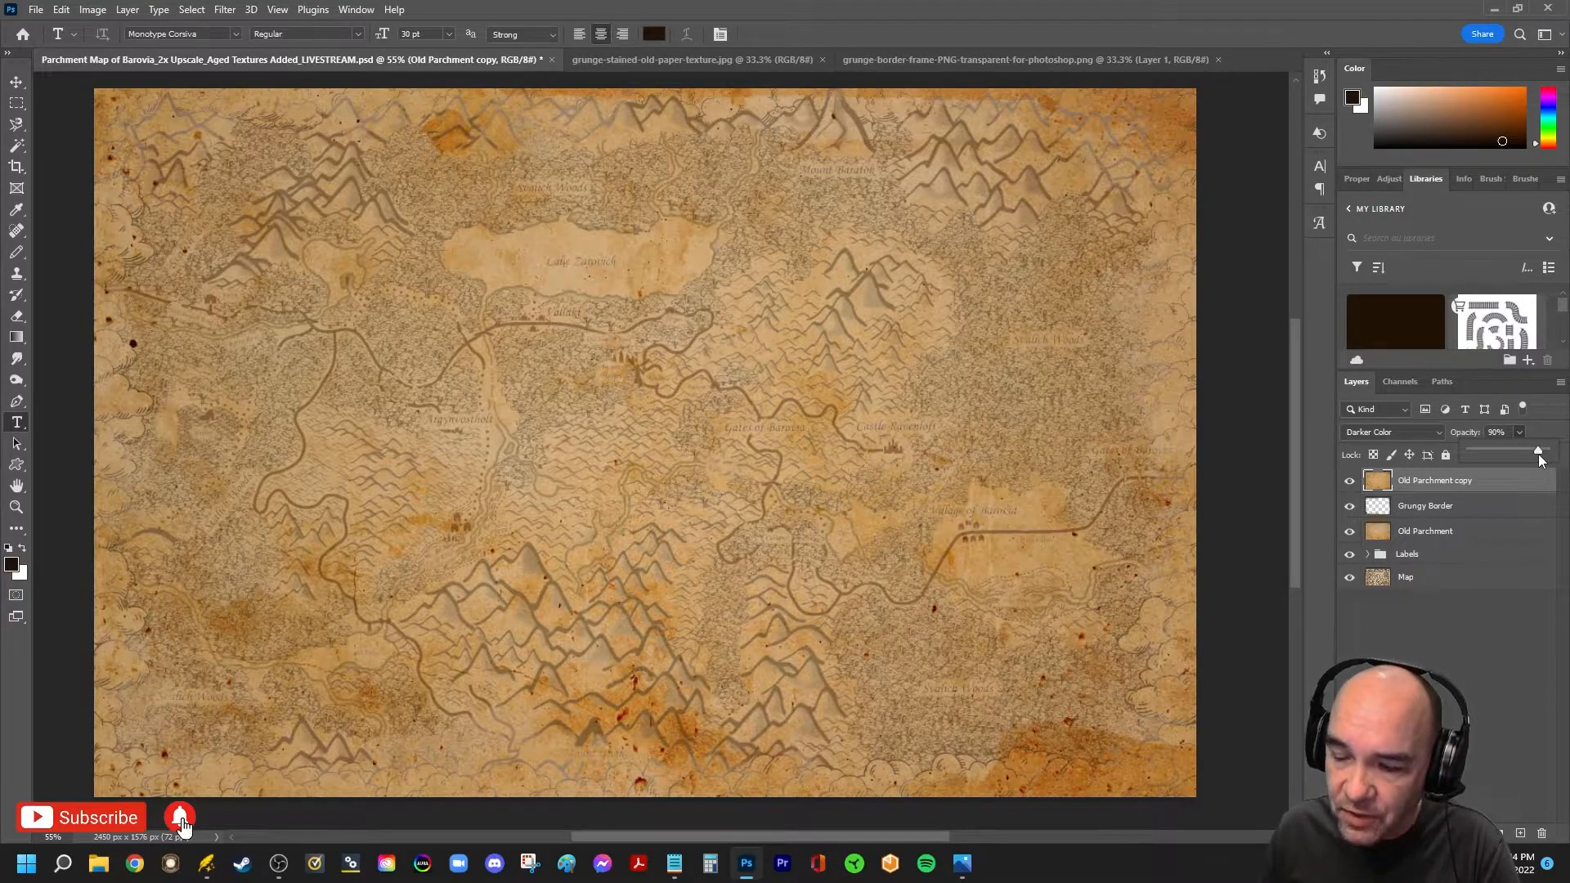
pyautogui.click(1504, 433)
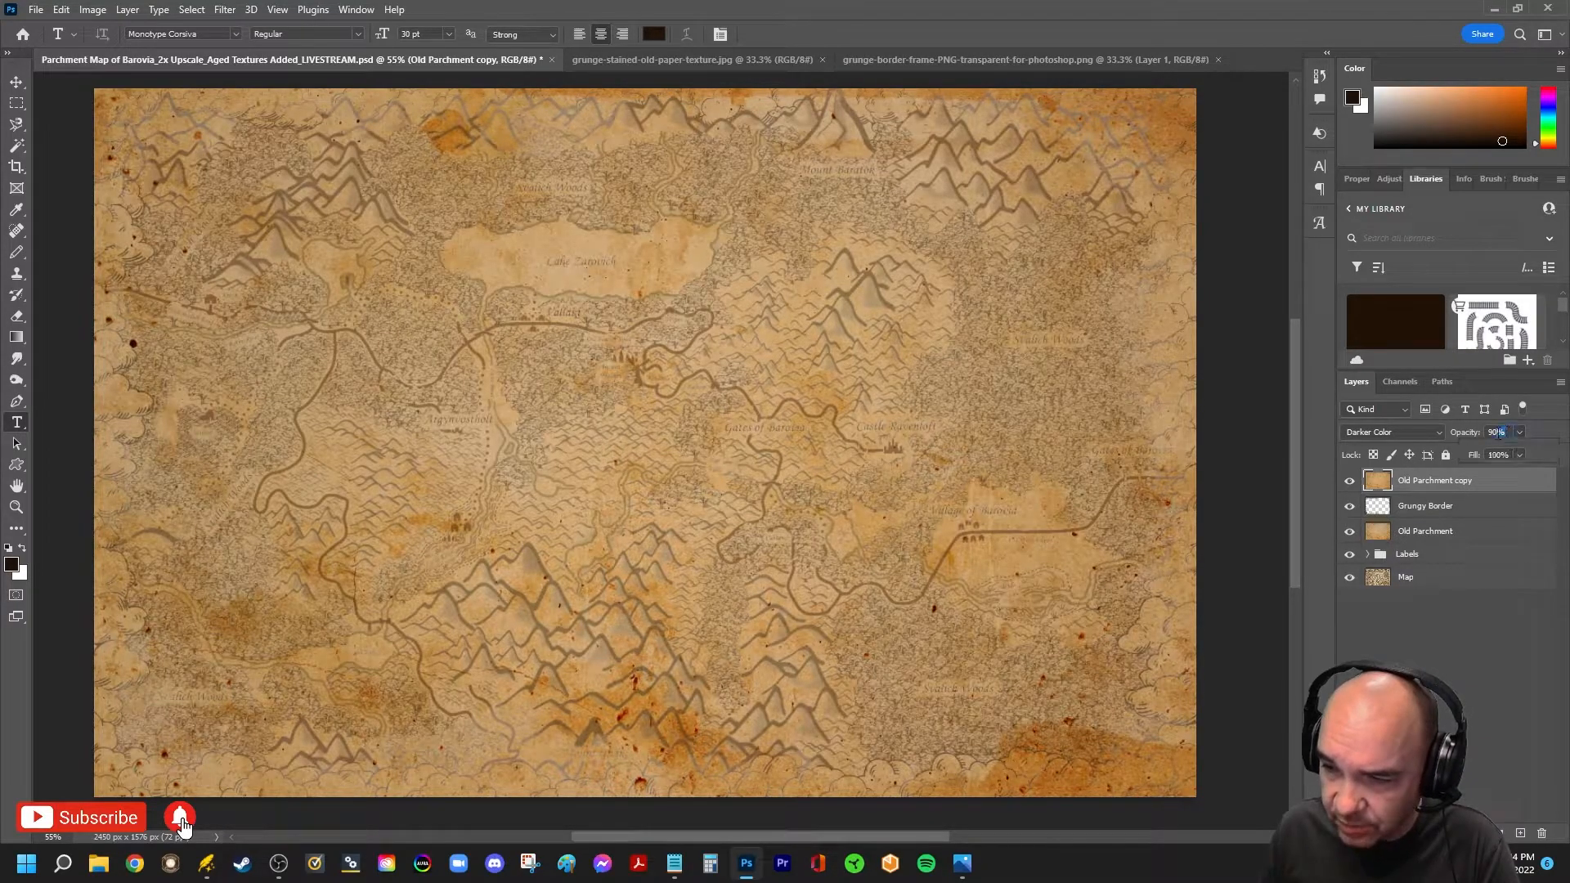
pyautogui.write('65')
pyautogui.press('Return')
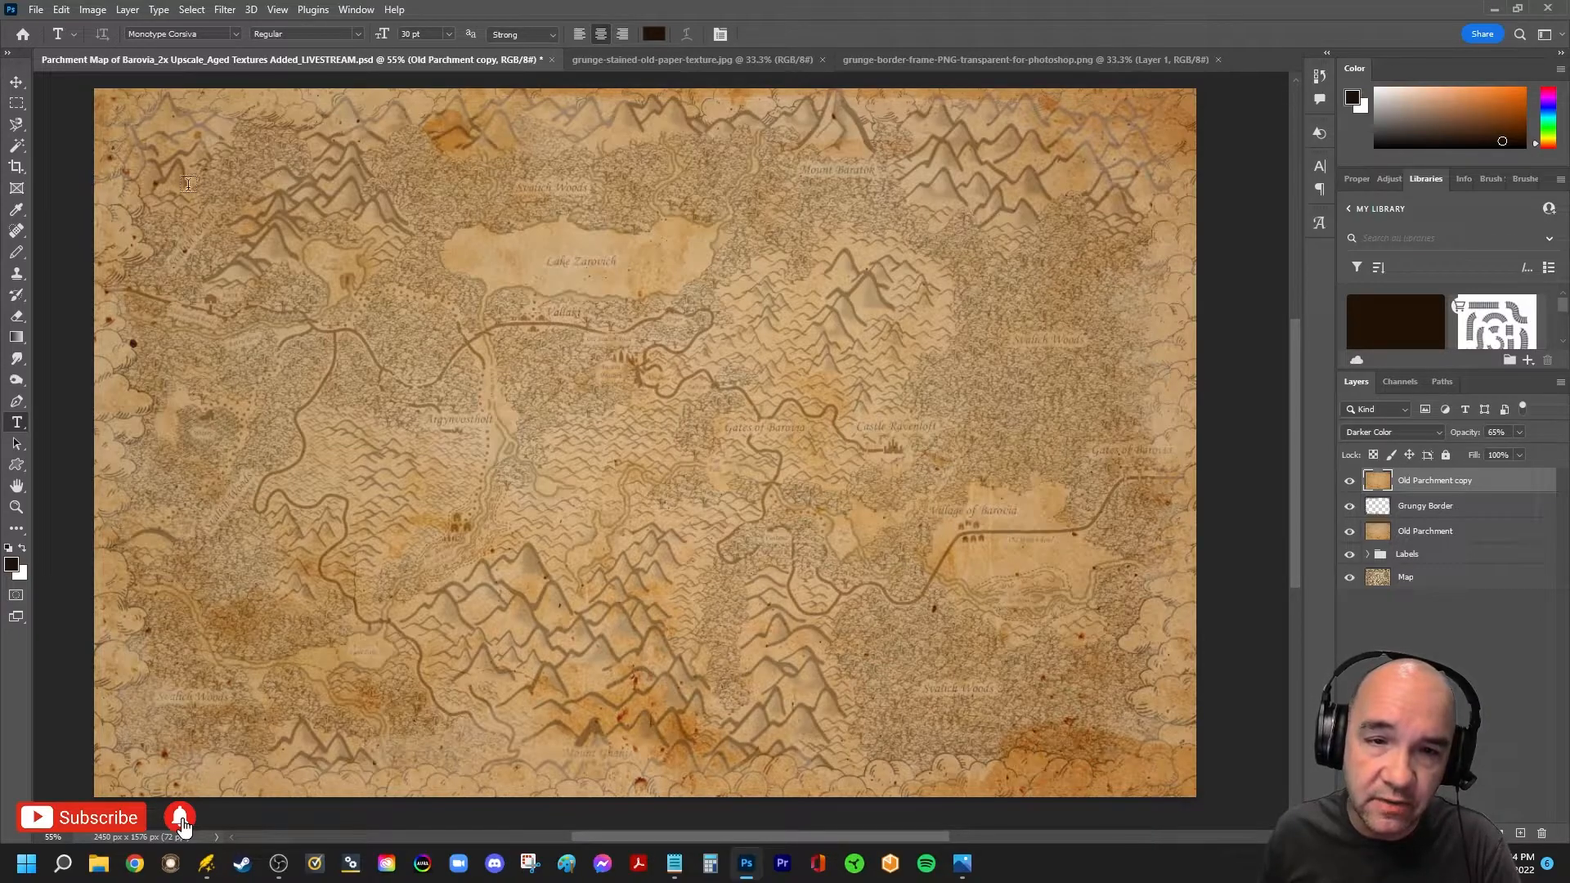
pyautogui.click(36, 11)
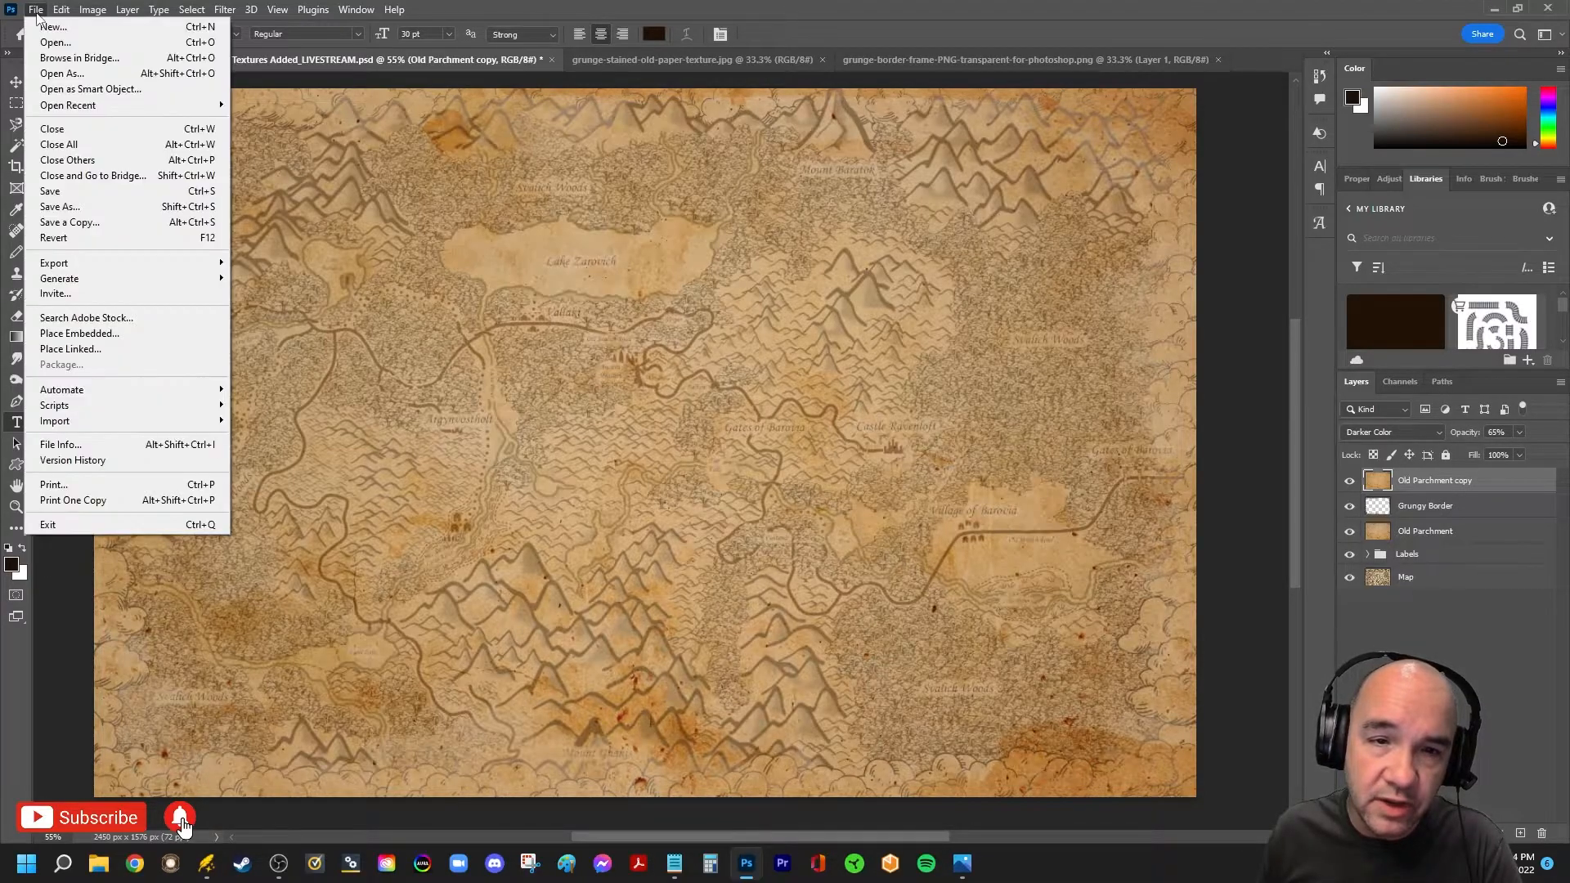
pyautogui.click(77, 206)
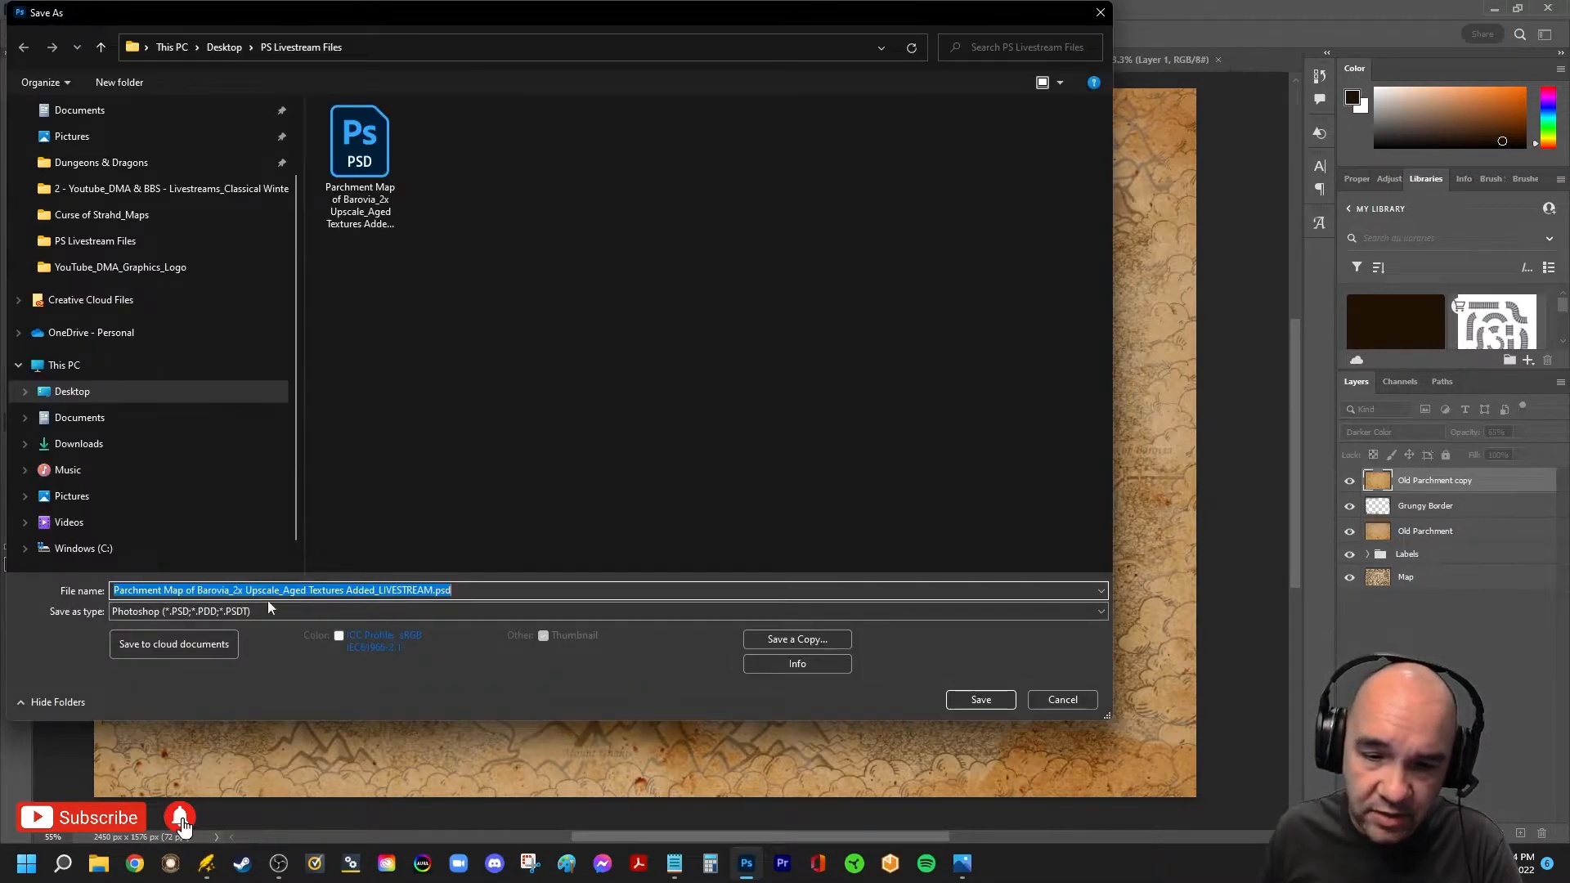
pyautogui.click(229, 613)
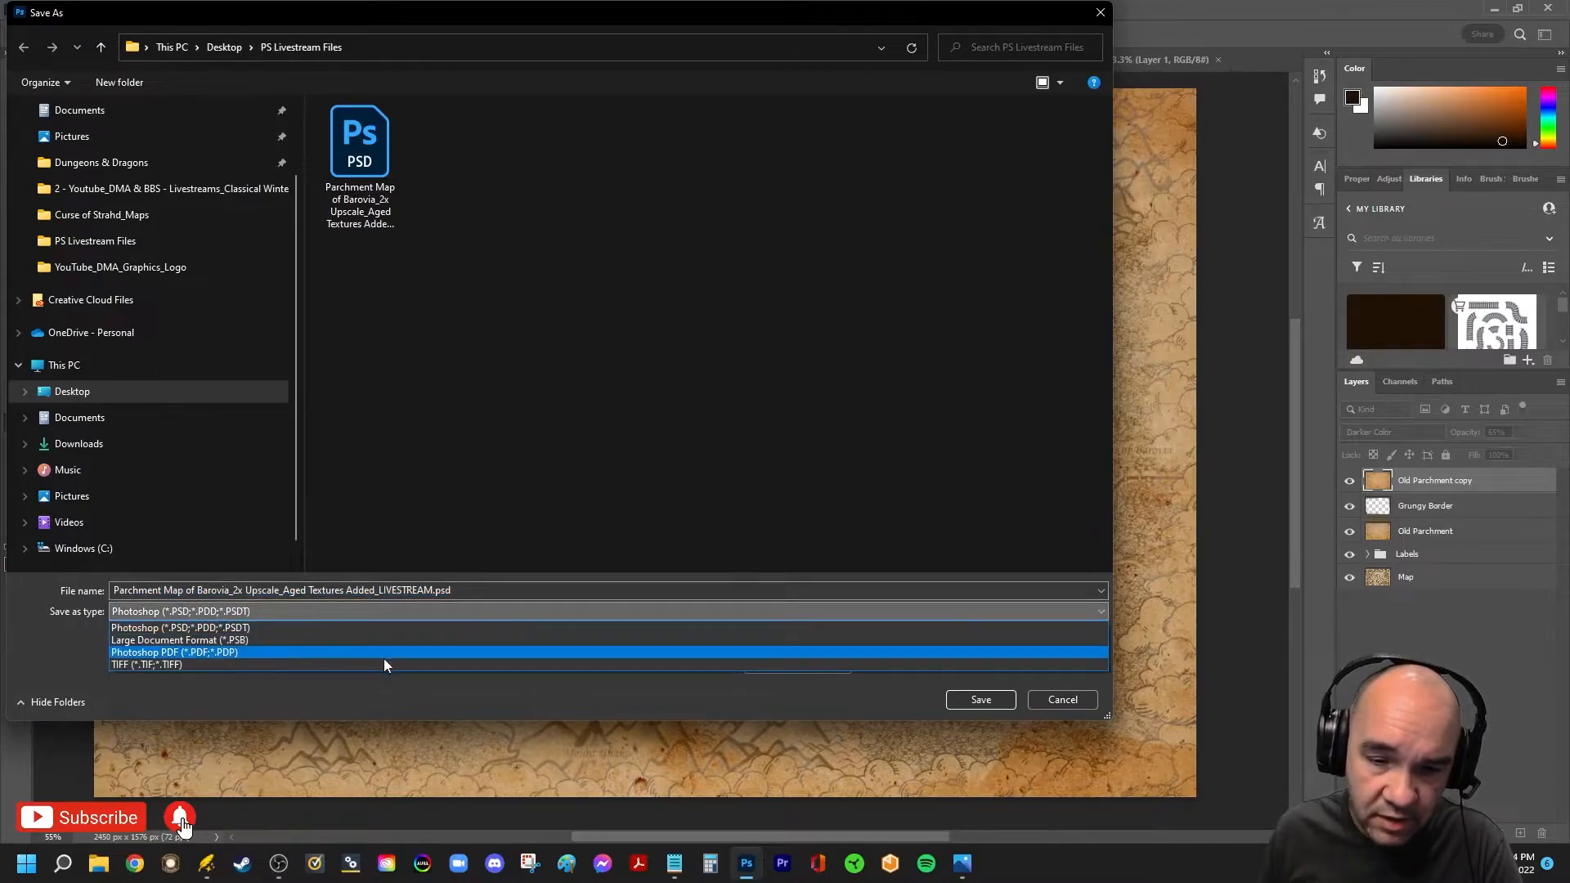
pyautogui.click(1043, 700)
pyautogui.click(1043, 699)
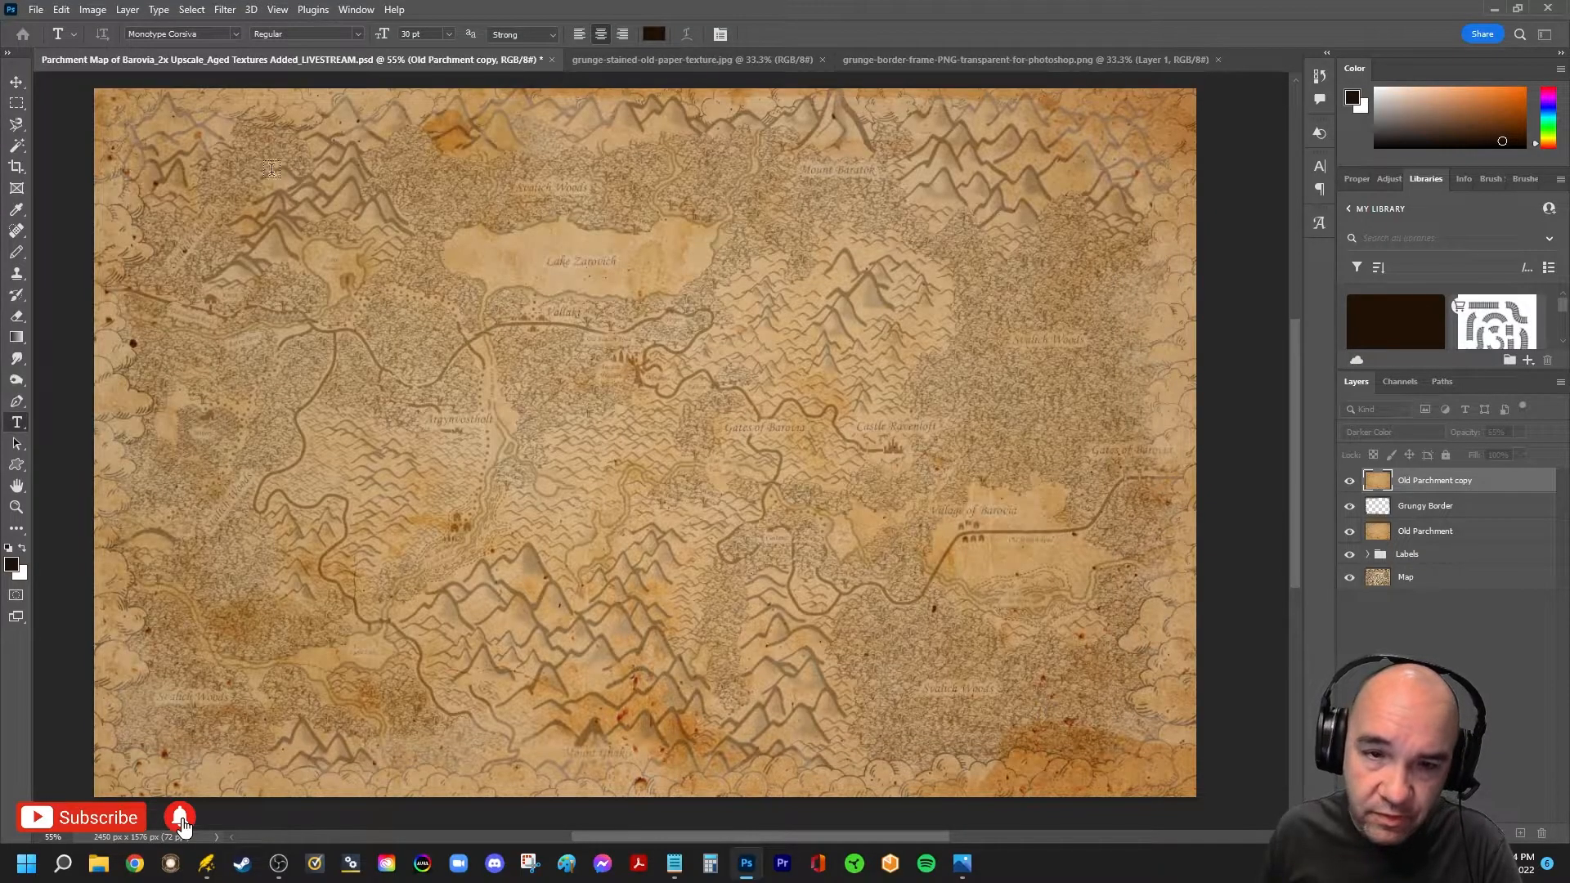
# Save the layered map document, and start saving a copy of it in JPEG format
pyautogui.click(36, 10)
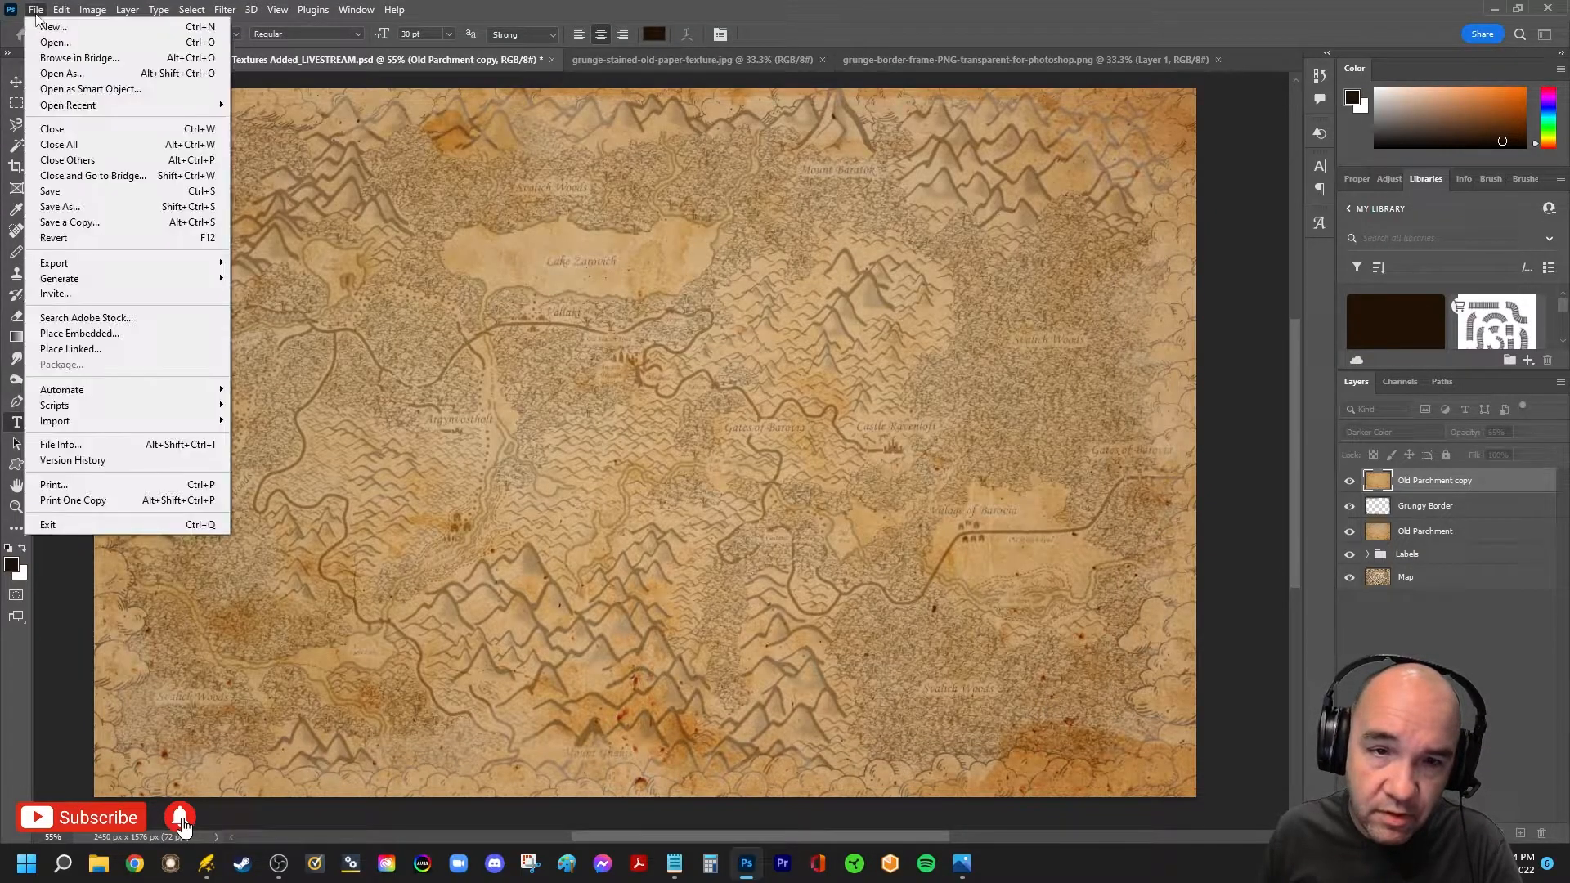
pyautogui.click(78, 191)
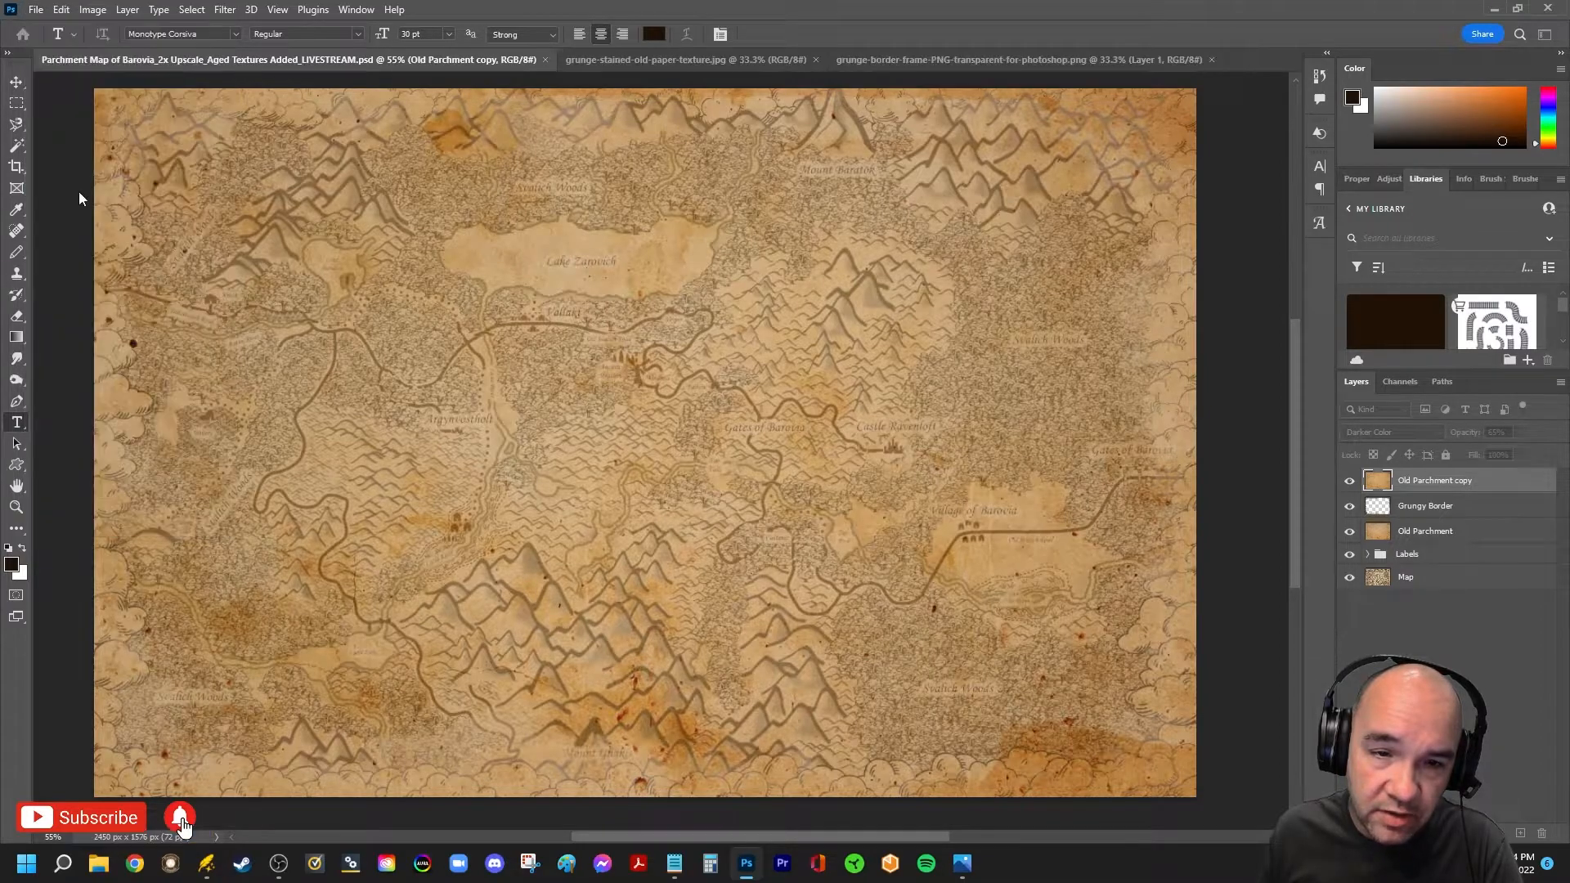
pyautogui.click(38, 13)
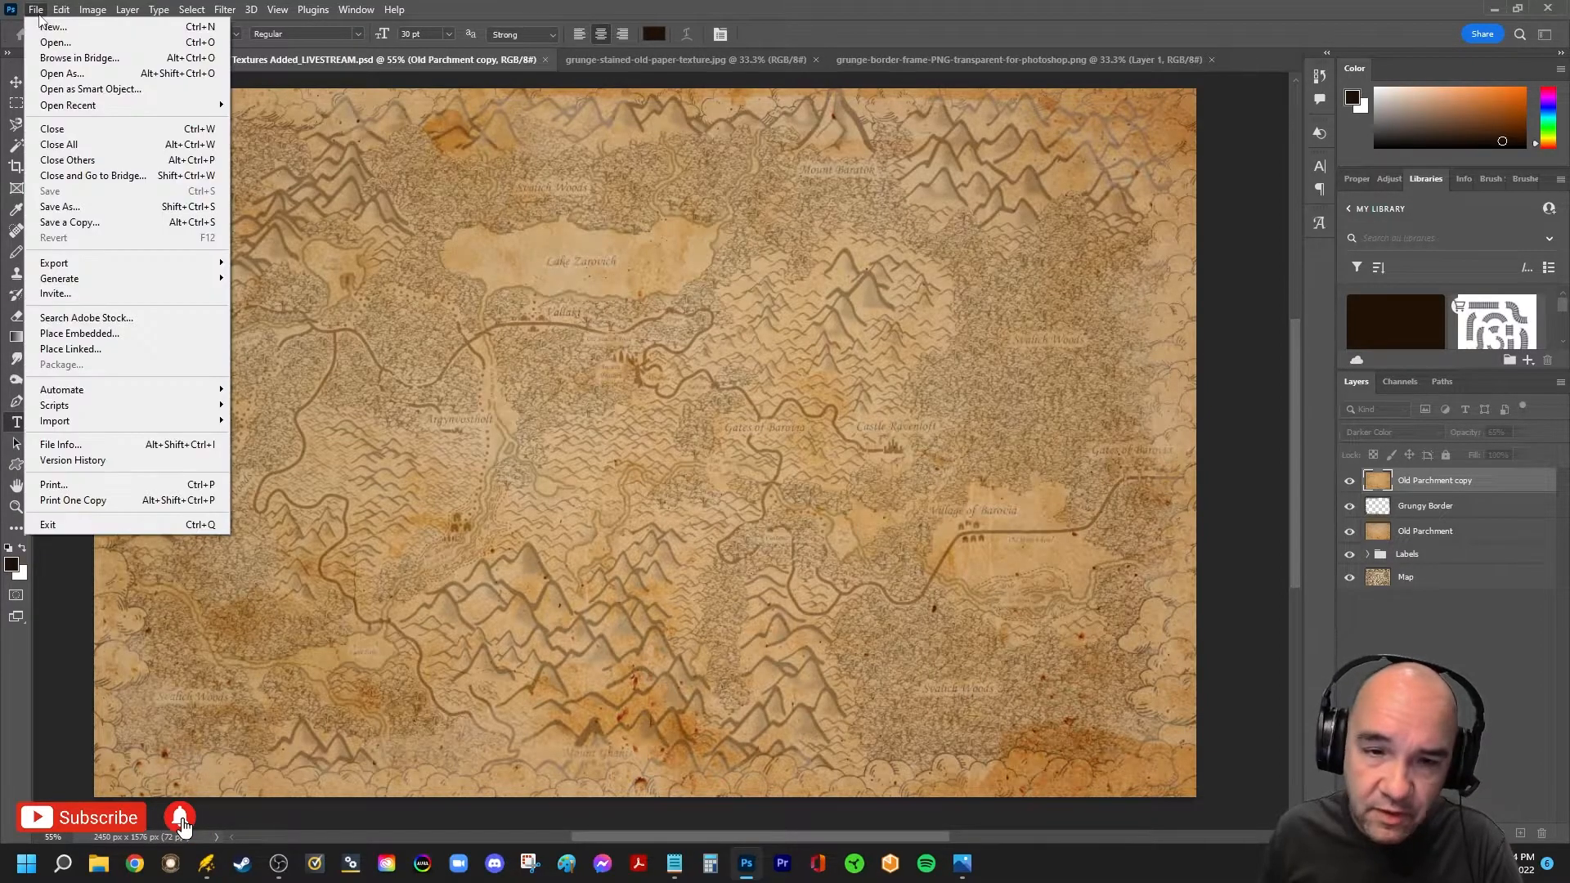
pyautogui.click(73, 222)
pyautogui.click(847, 611)
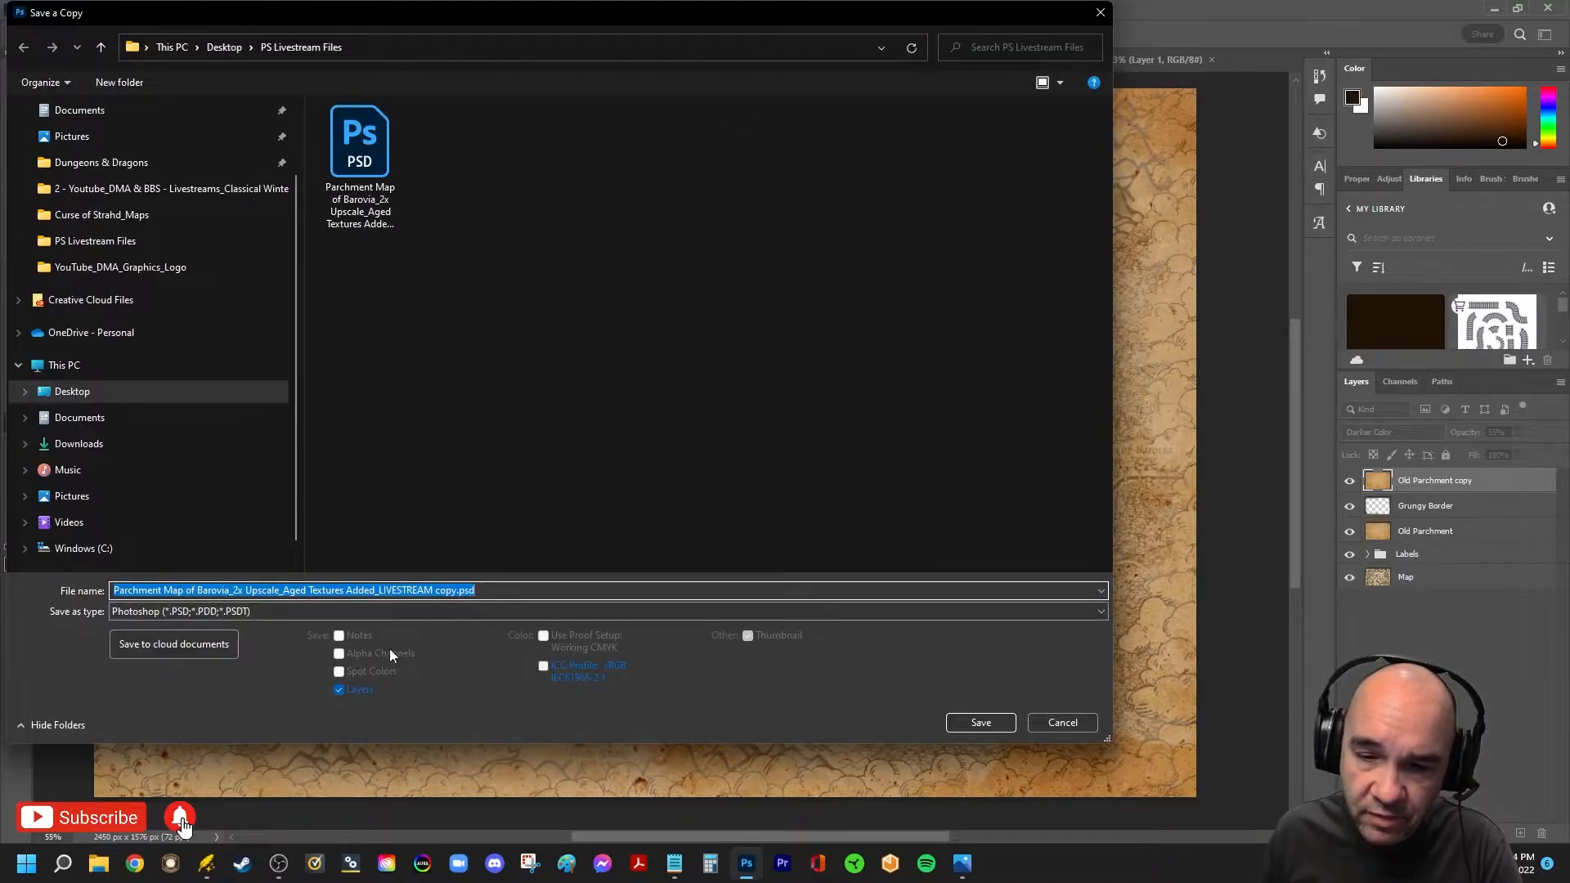
pyautogui.click(239, 611)
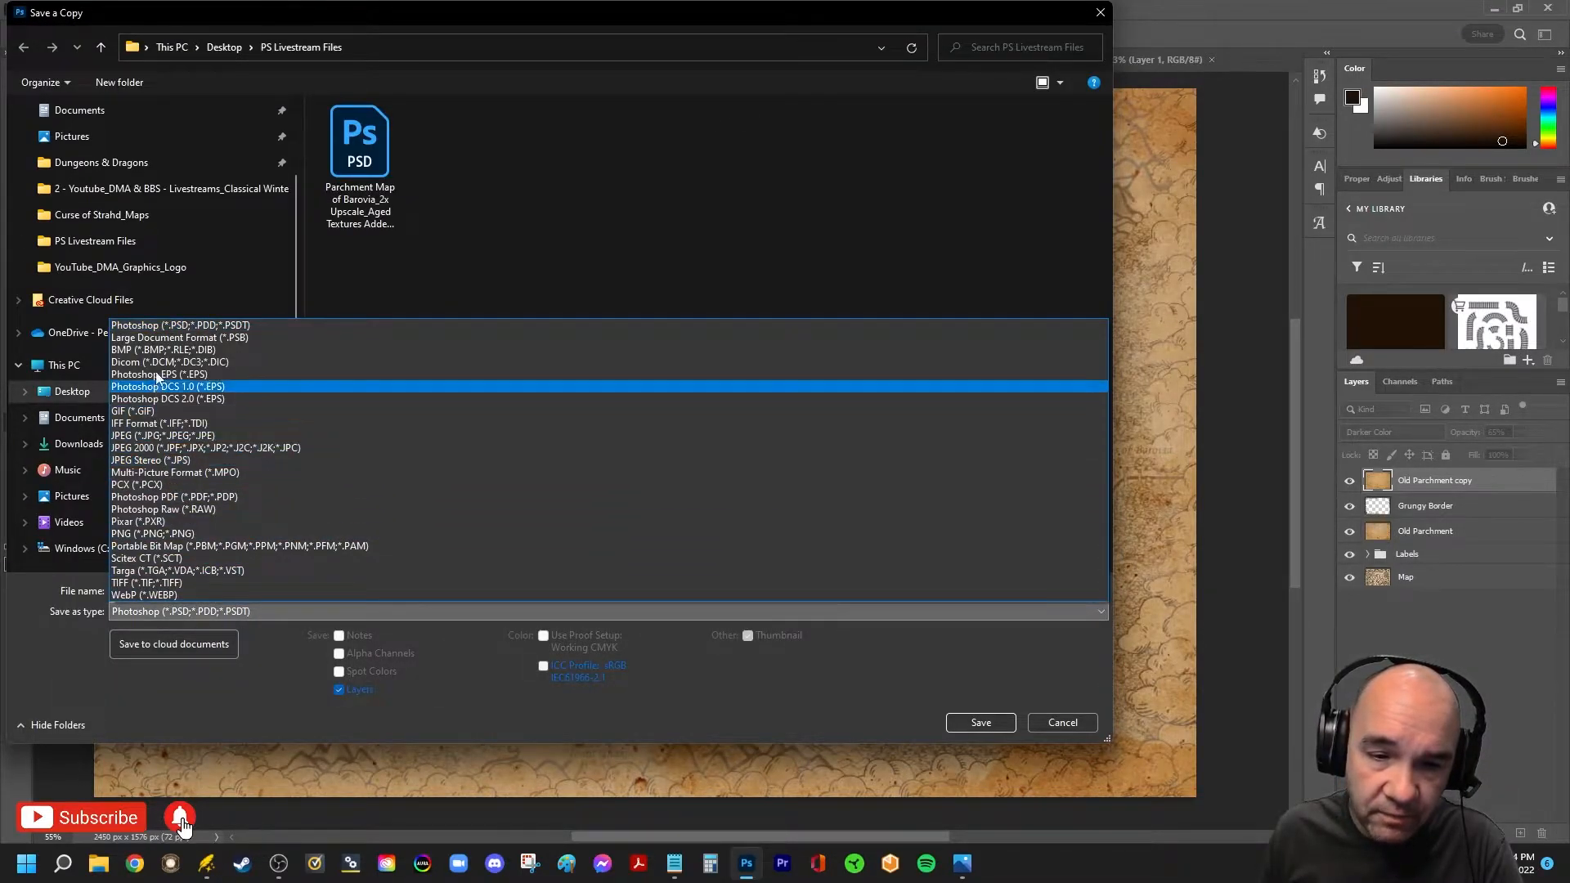
pyautogui.click(169, 436)
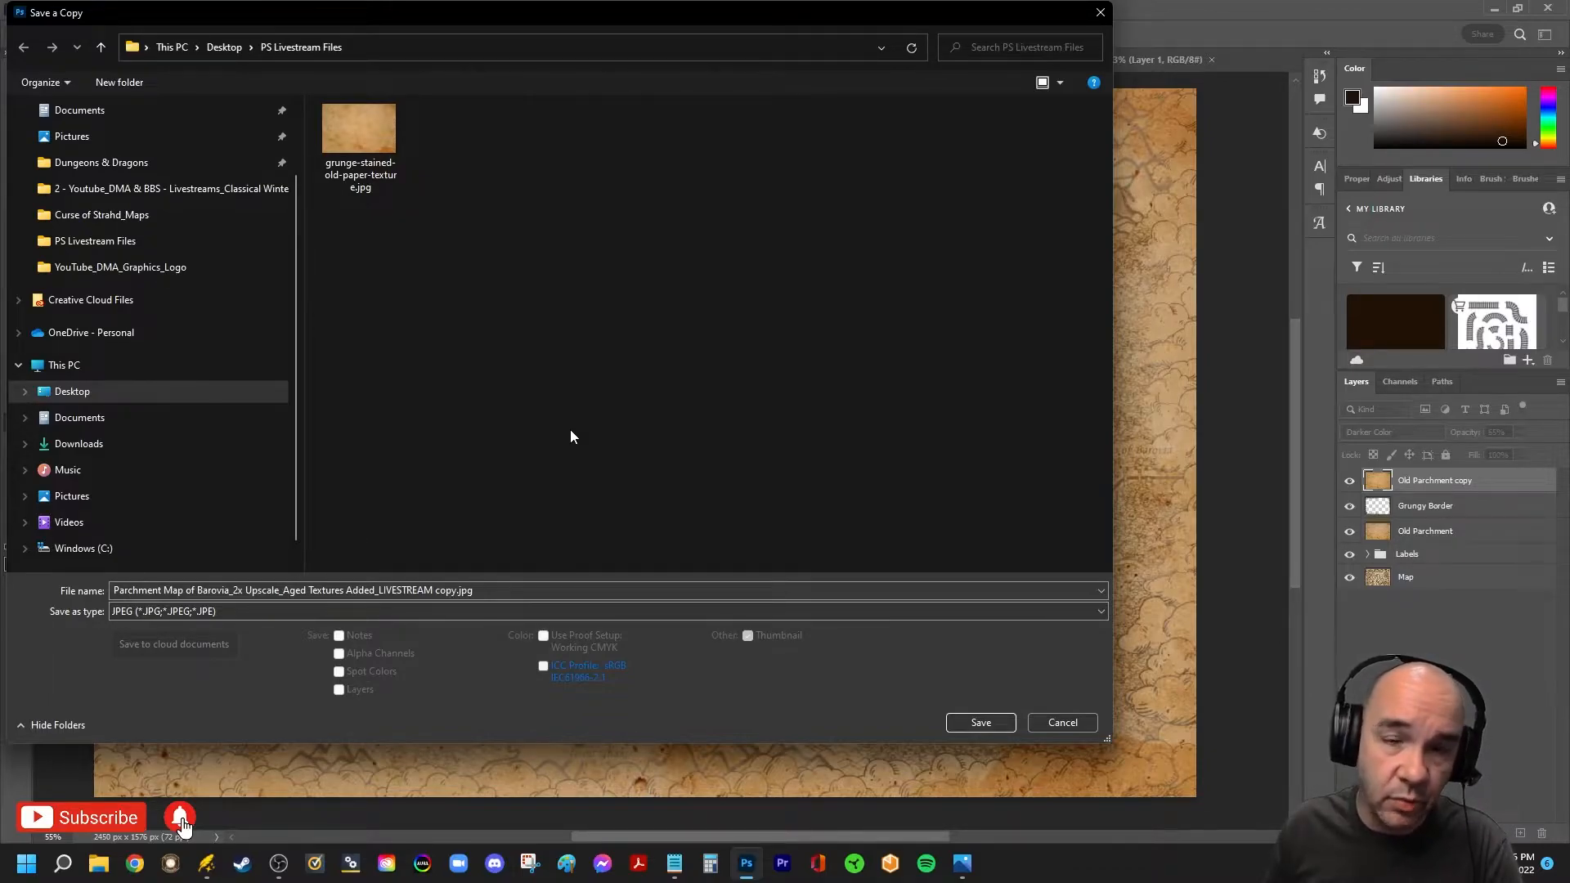
# Name the copy "Parchment Map of Barovia_Parchment With Grunge Border.jpg" and save it at maximum quality 12 in Progressive format
pyautogui.click(570, 589)
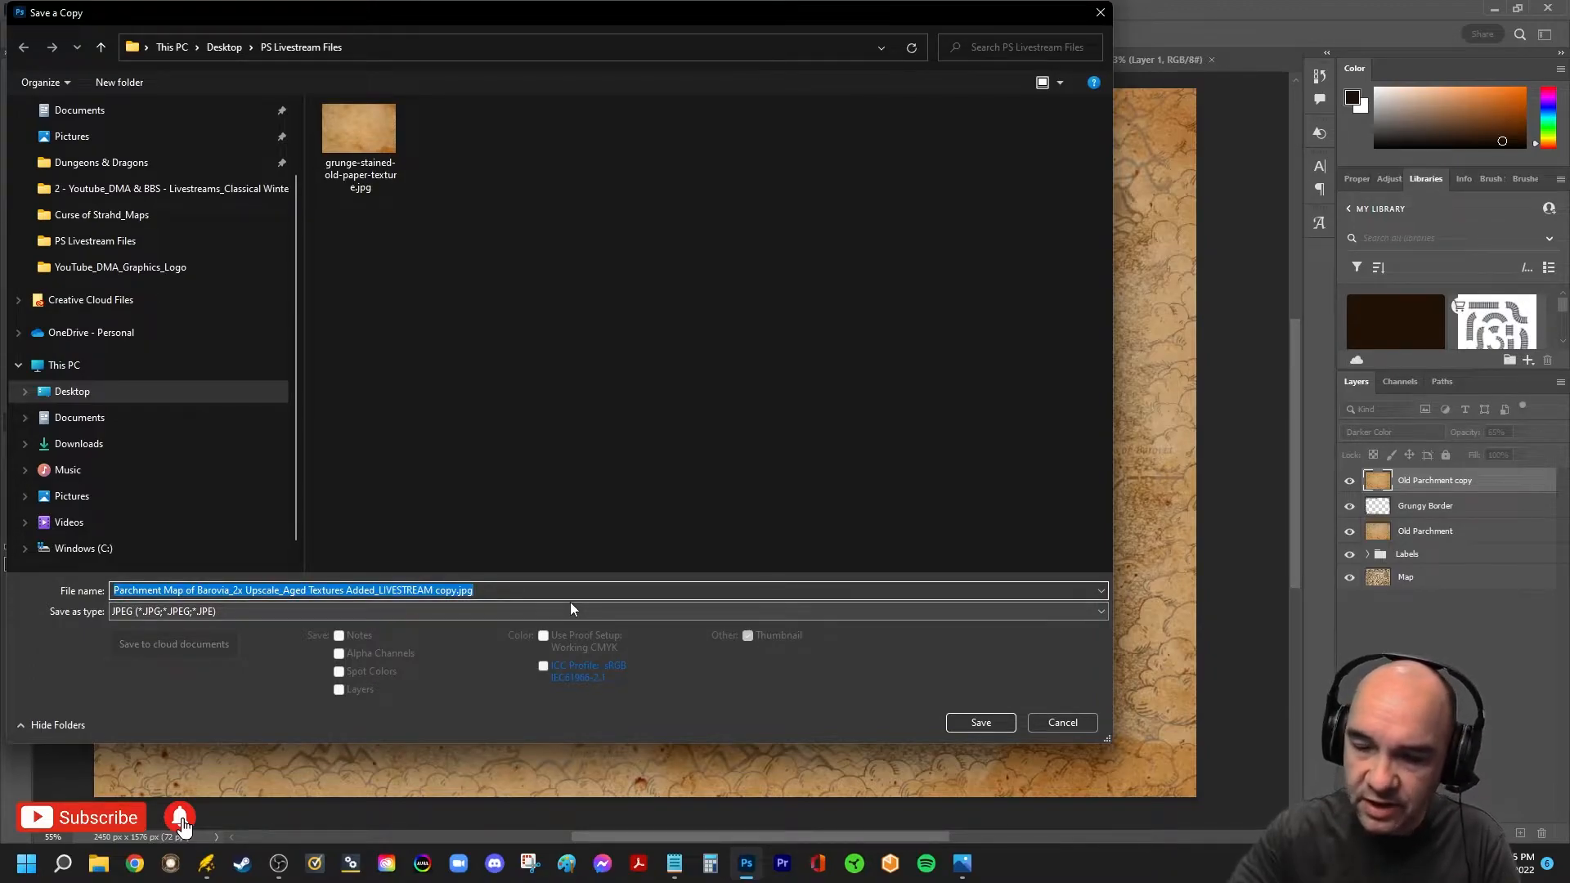
pyautogui.press('Right')
pyautogui.press('Left')
pyautogui.press('Left')
pyautogui.press('Left')
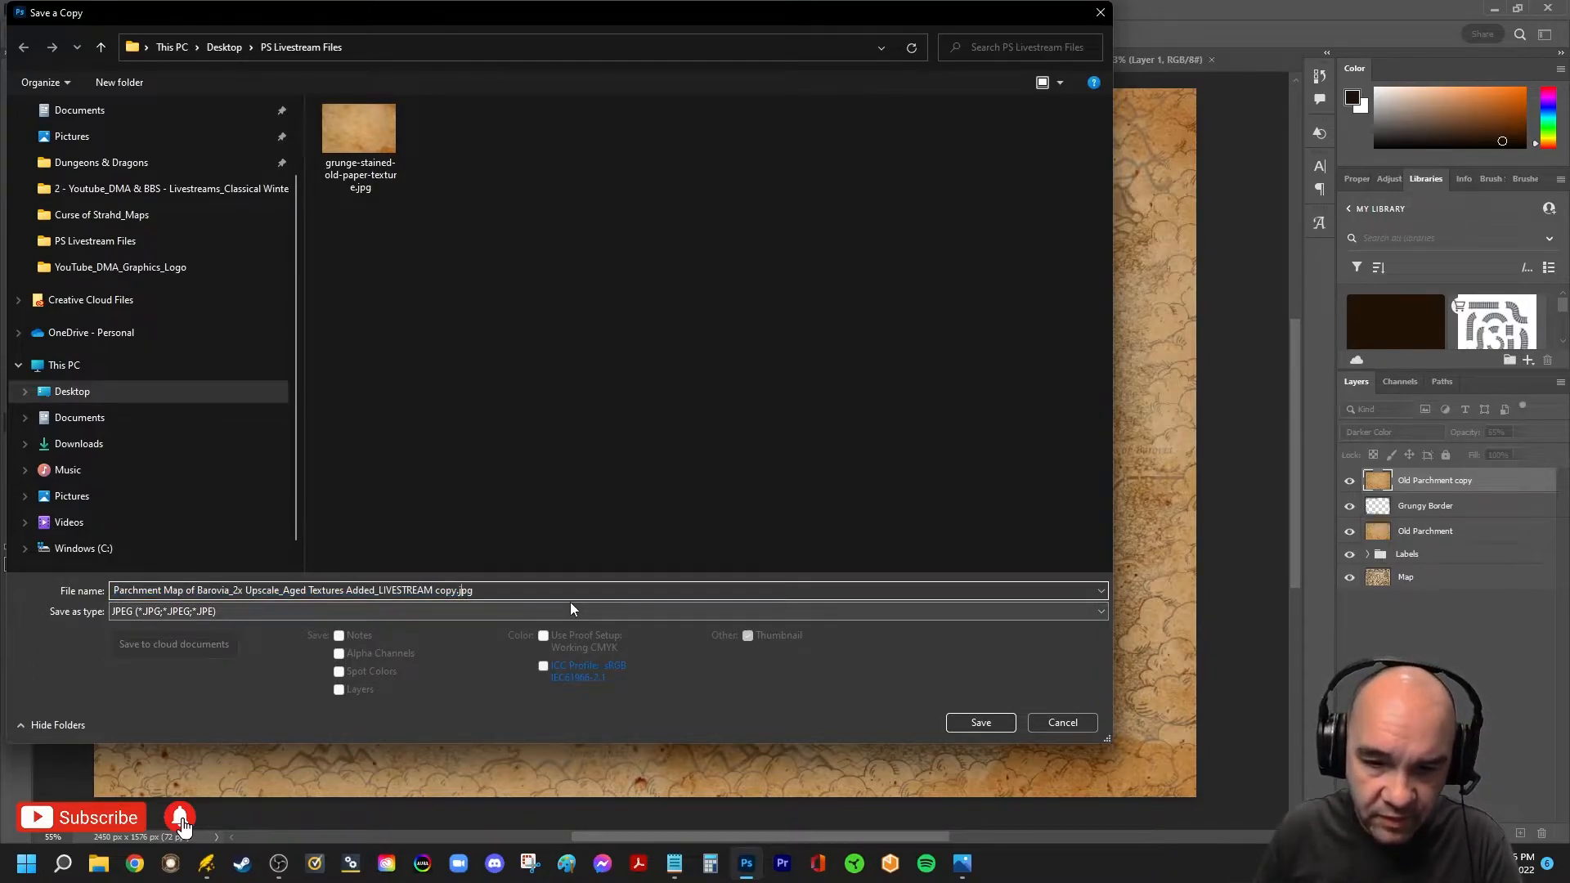
pyautogui.press('BackSpace')
pyautogui.press('BackSpace')
pyautogui.press('BackSpace')
pyautogui.press('BackSpace')
pyautogui.press('BackSpace')
pyautogui.press('BackSpace')
pyautogui.press('BackSpace')
pyautogui.press('BackSpace')
pyautogui.press('BackSpace')
pyautogui.press('BackSpace')
pyautogui.press('BackSpace')
pyautogui.press('BackSpace')
pyautogui.press('BackSpace')
pyautogui.press('BackSpace')
pyautogui.press('BackSpace')
pyautogui.press('BackSpace')
pyautogui.press('BackSpace')
pyautogui.press('BackSpace')
pyautogui.press('BackSpace')
pyautogui.press('BackSpace')
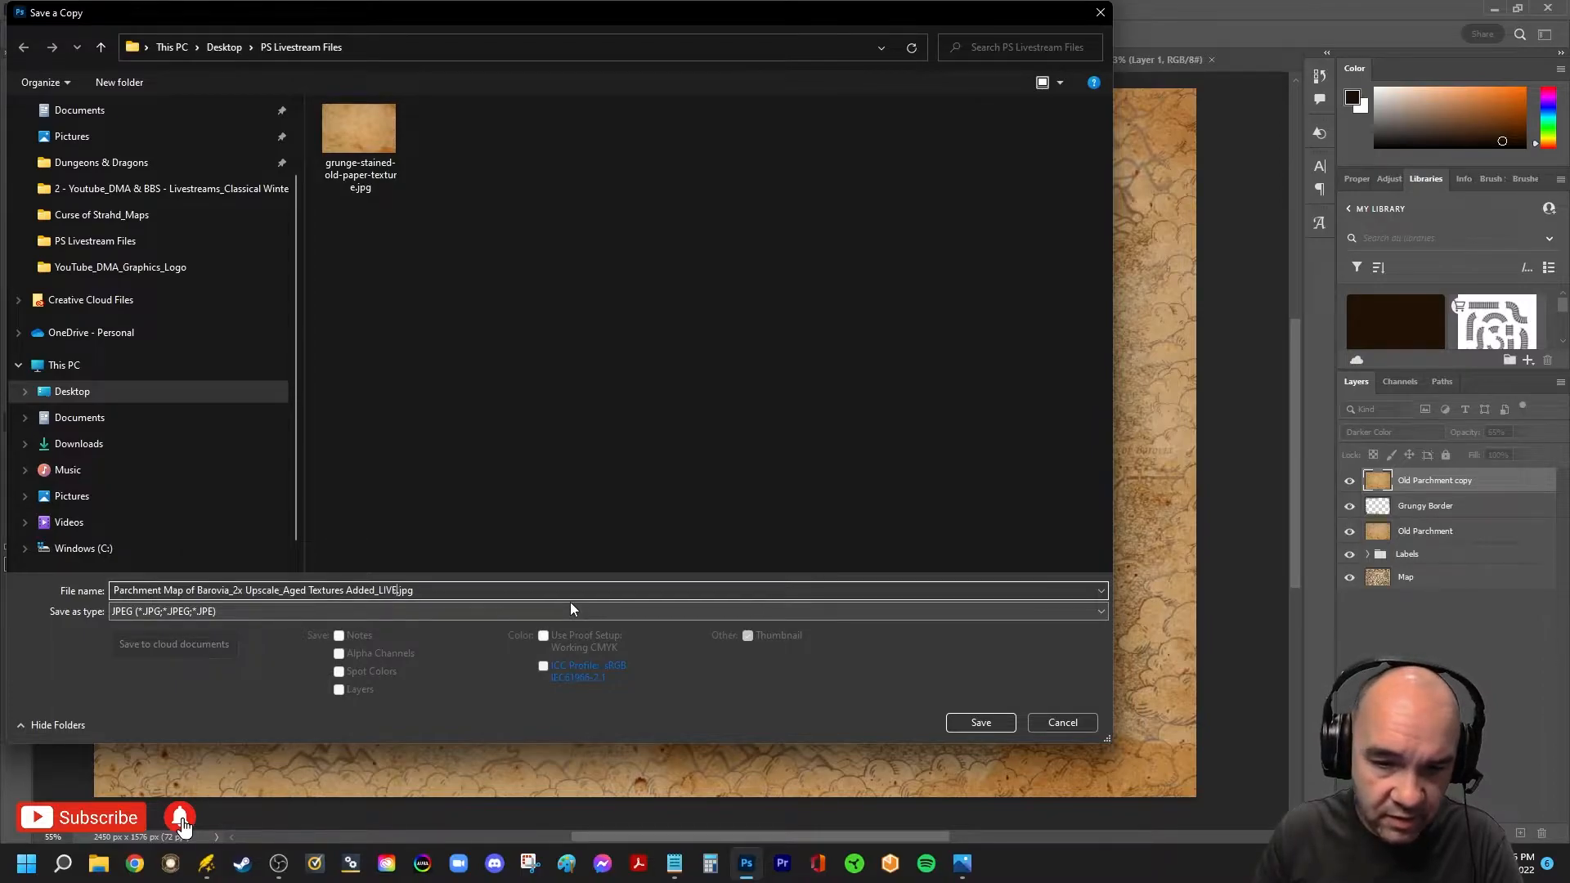
pyautogui.press('BackSpace')
pyautogui.press('BackSpace')
pyautogui.press('BackSpace')
pyautogui.press('BackSpace')
pyautogui.press('BackSpace')
pyautogui.press('BackSpace')
pyautogui.press('BackSpace')
pyautogui.press('BackSpace')
pyautogui.press('BackSpace')
pyautogui.press('BackSpace')
pyautogui.press('BackSpace')
pyautogui.press('BackSpace')
pyautogui.press('BackSpace')
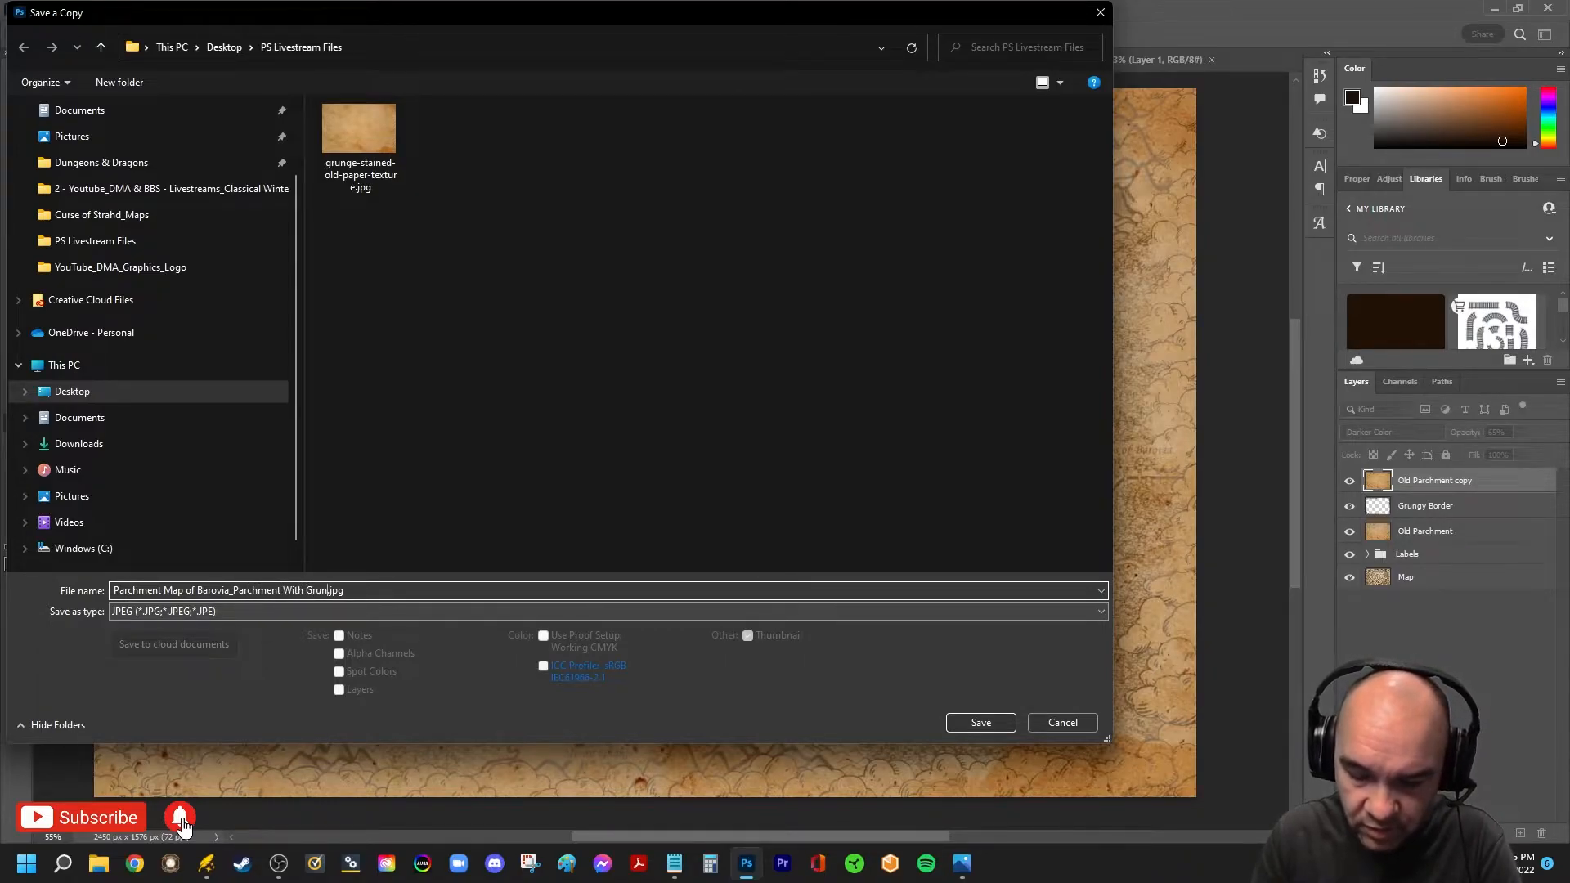
pyautogui.write('er')
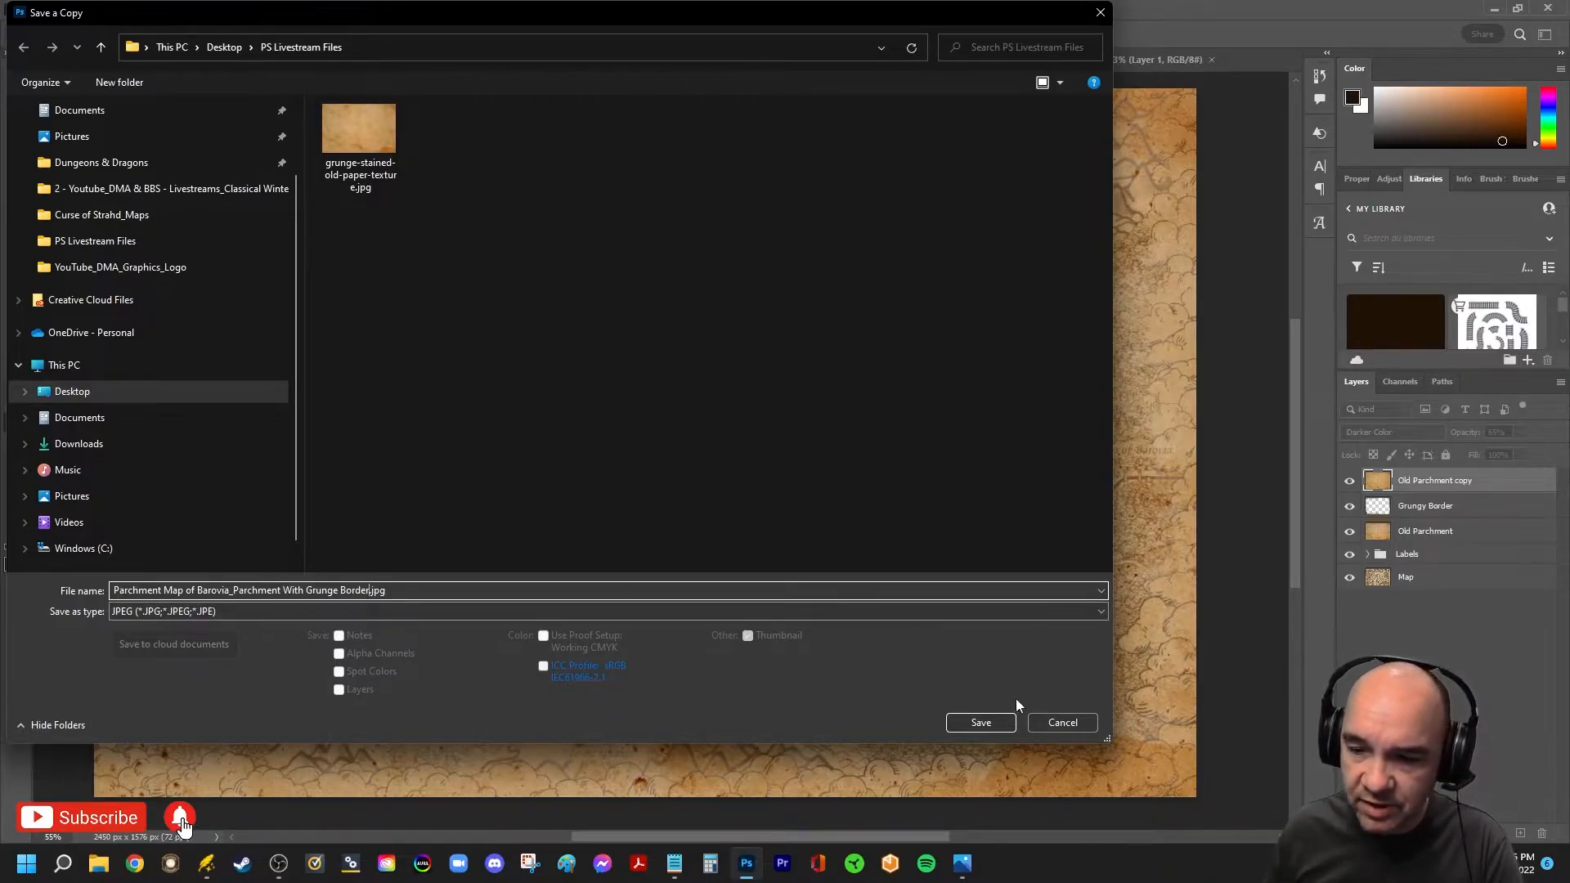
pyautogui.click(980, 722)
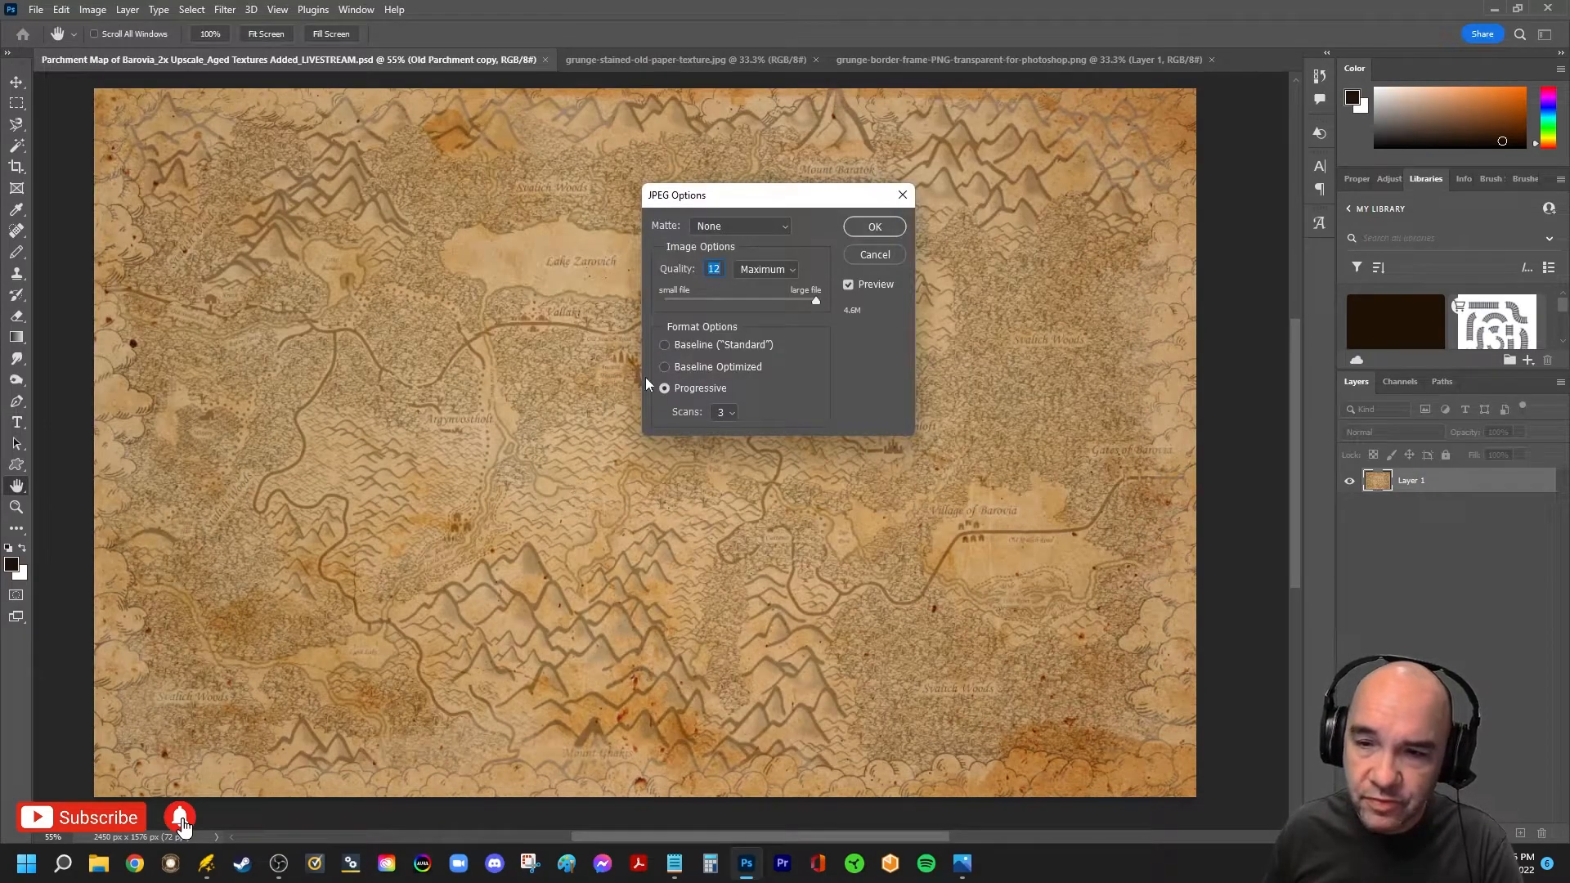
pyautogui.click(858, 230)
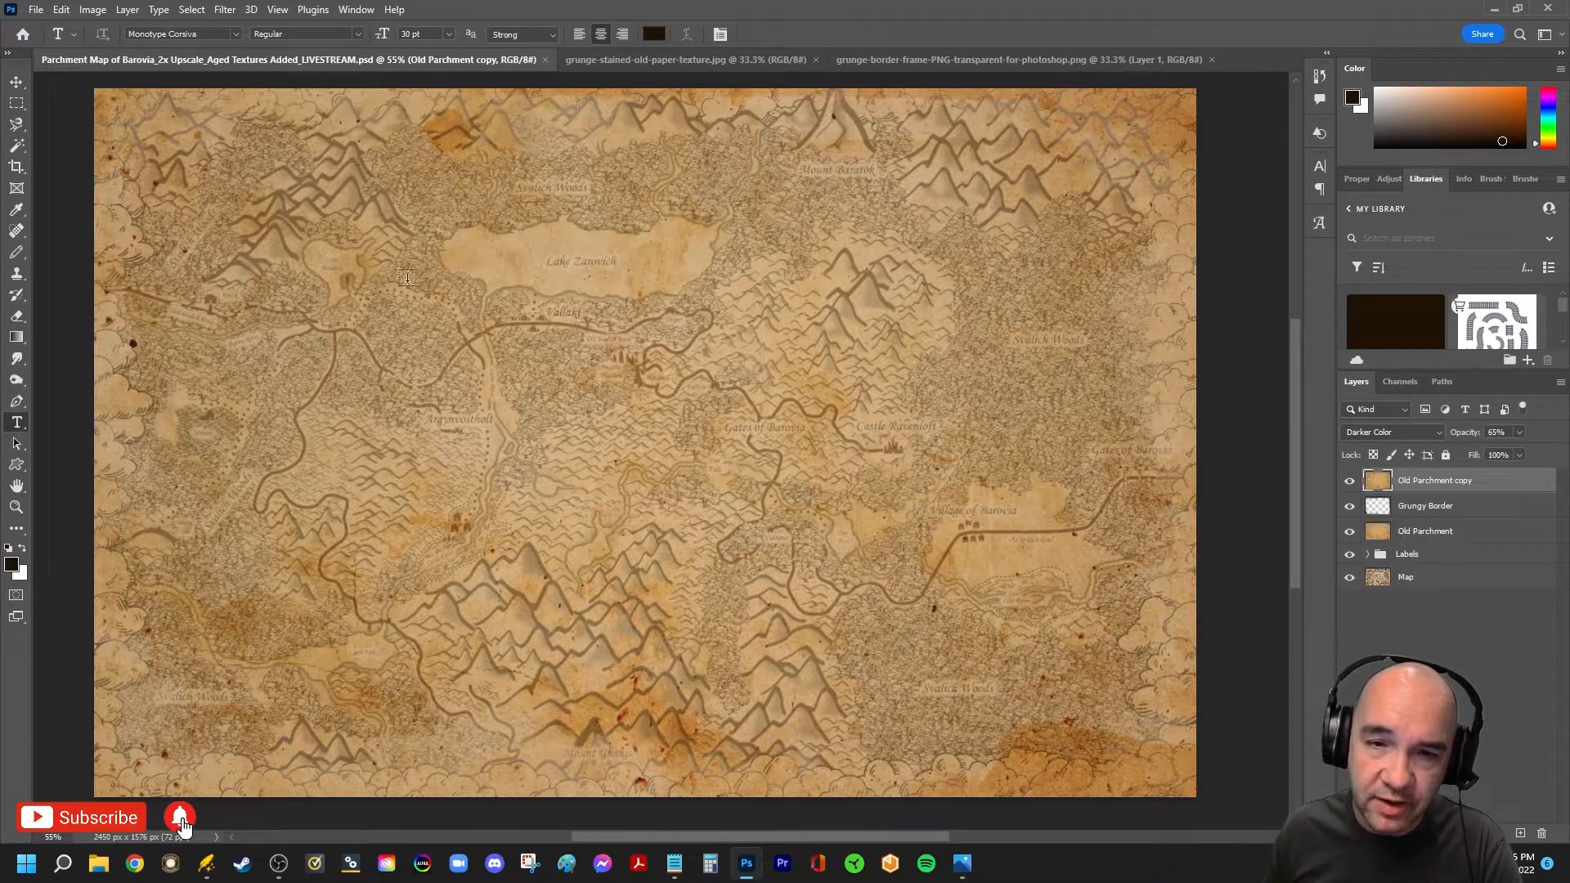
# Close the old paper texture, the grunge border frame and the layered map documents
pyautogui.click(815, 60)
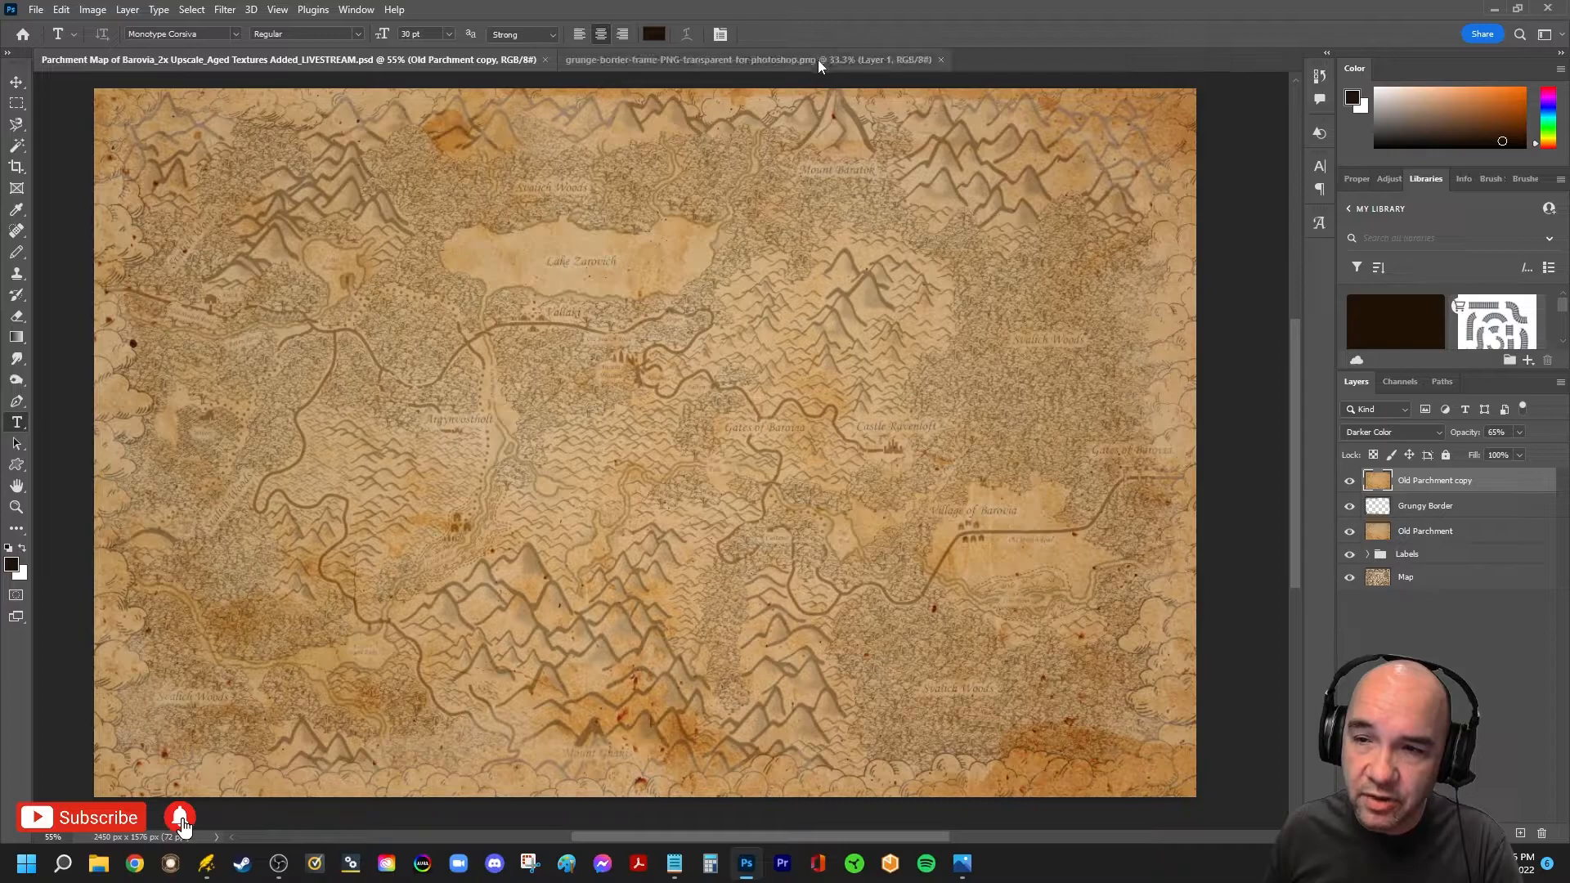
pyautogui.click(940, 60)
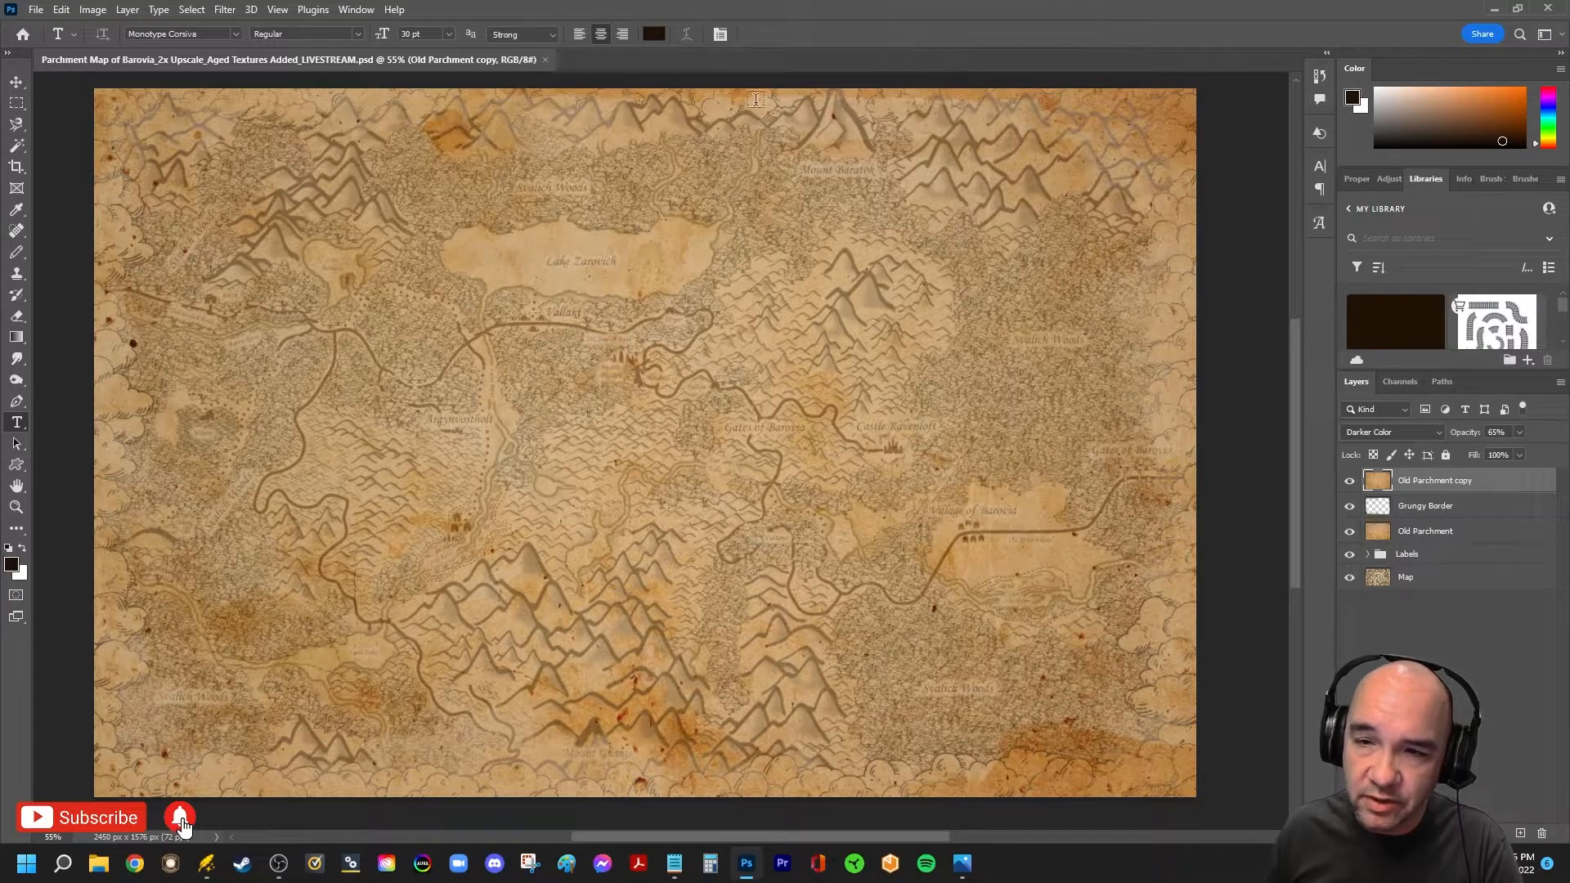
pyautogui.click(545, 61)
# Open Parchment Map of Barovia_Parchment With Grunge Border.jpg from the PS Livestream Files folder
pyautogui.click(41, 12)
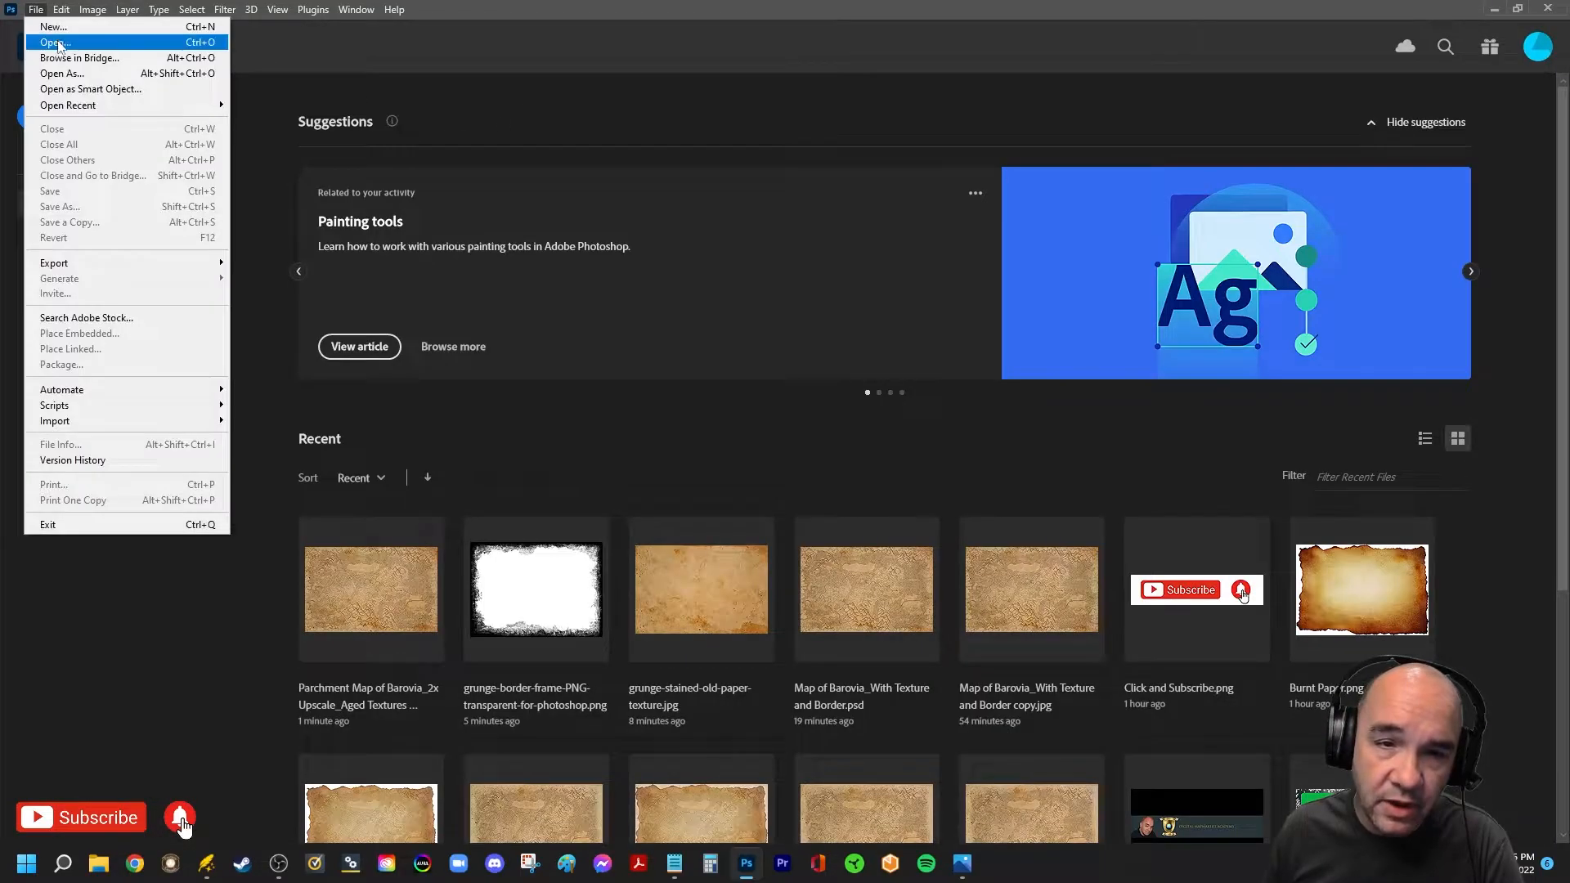
pyautogui.click(59, 42)
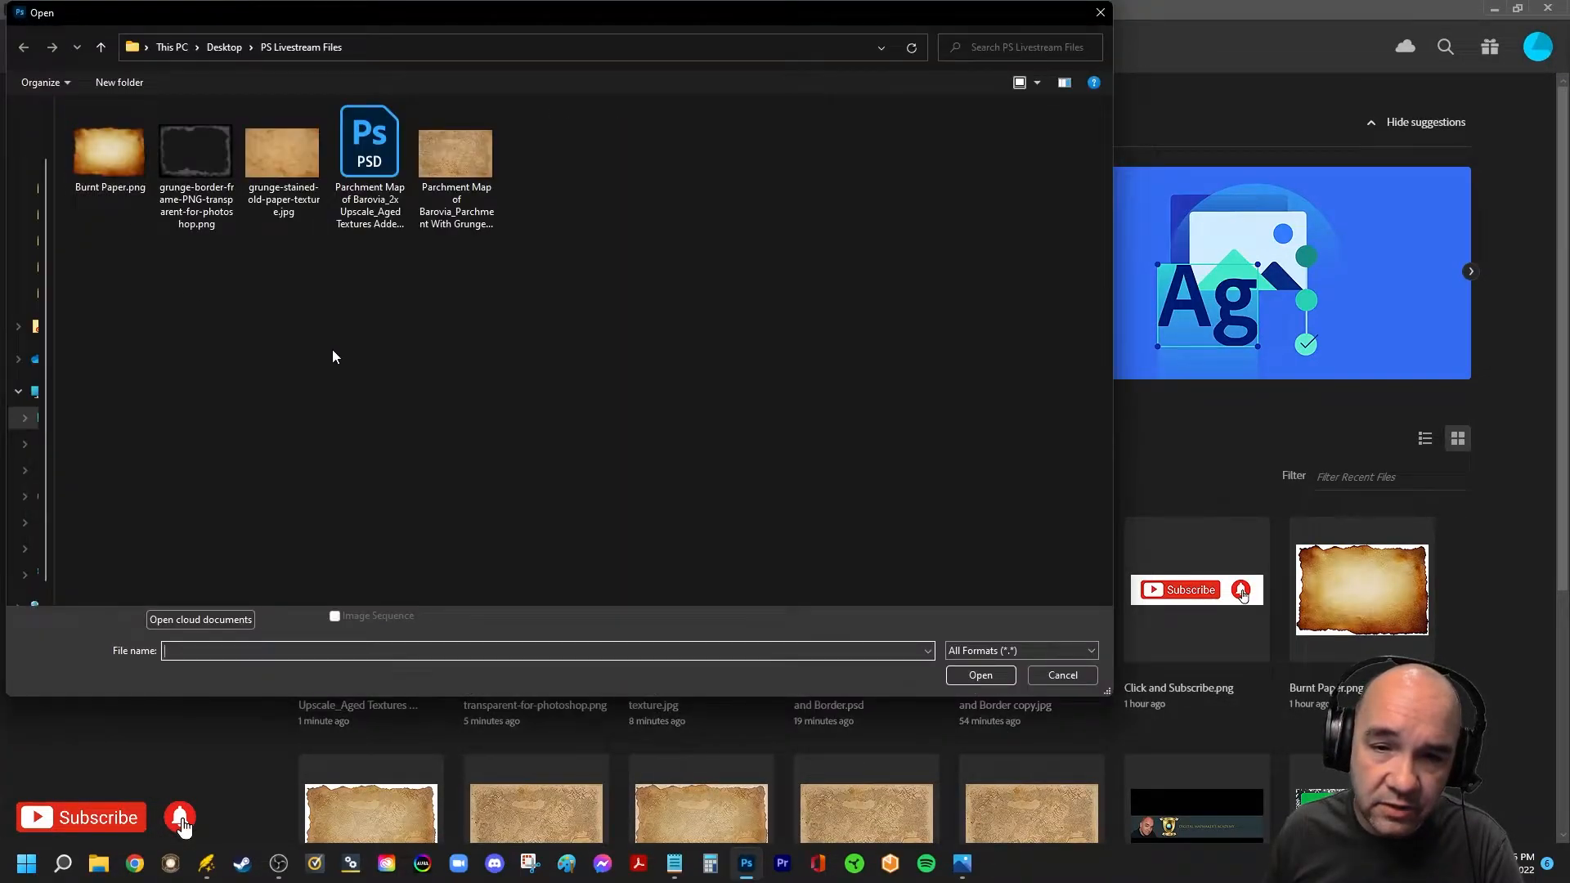
pyautogui.click(458, 175)
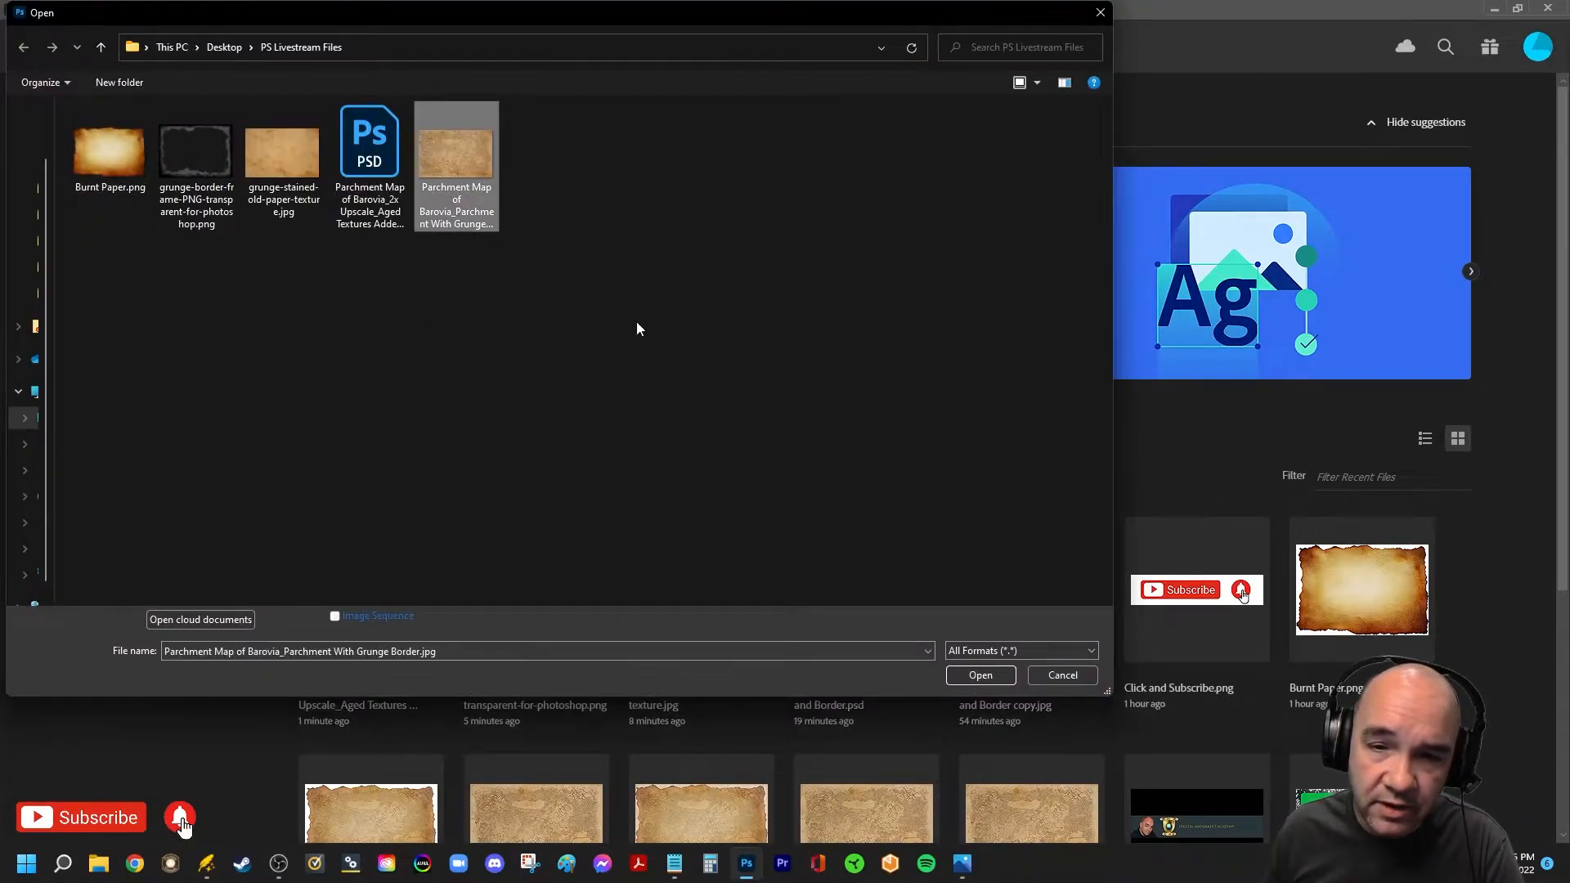
pyautogui.click(975, 672)
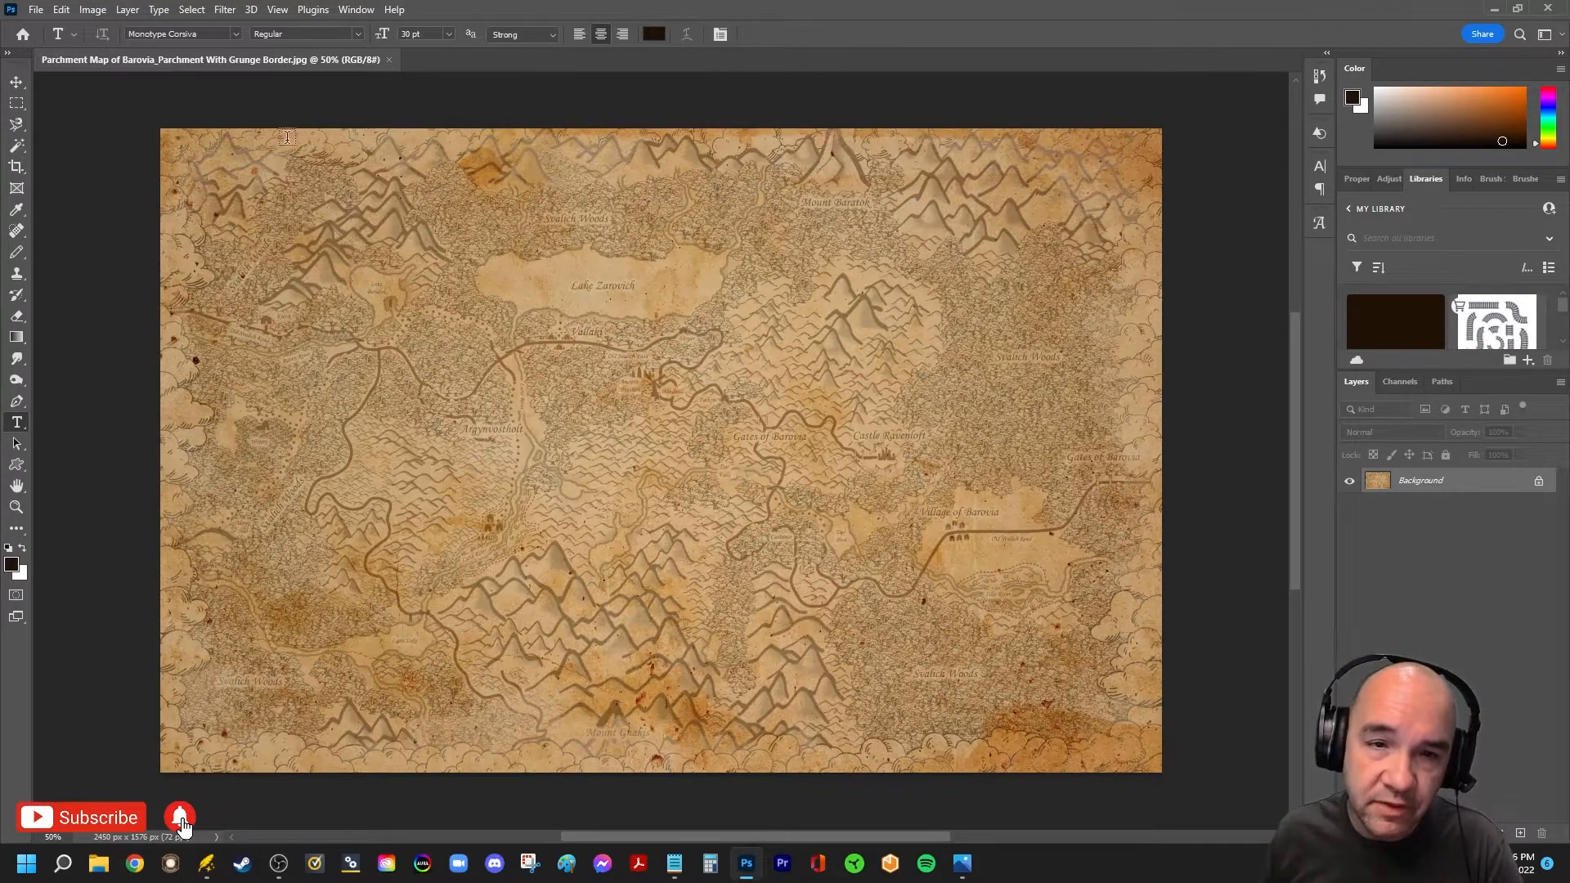
# Open Burnt Paper.png and copy its whole image into the Barovia map as a new layer
pyautogui.click(37, 10)
pyautogui.click(52, 42)
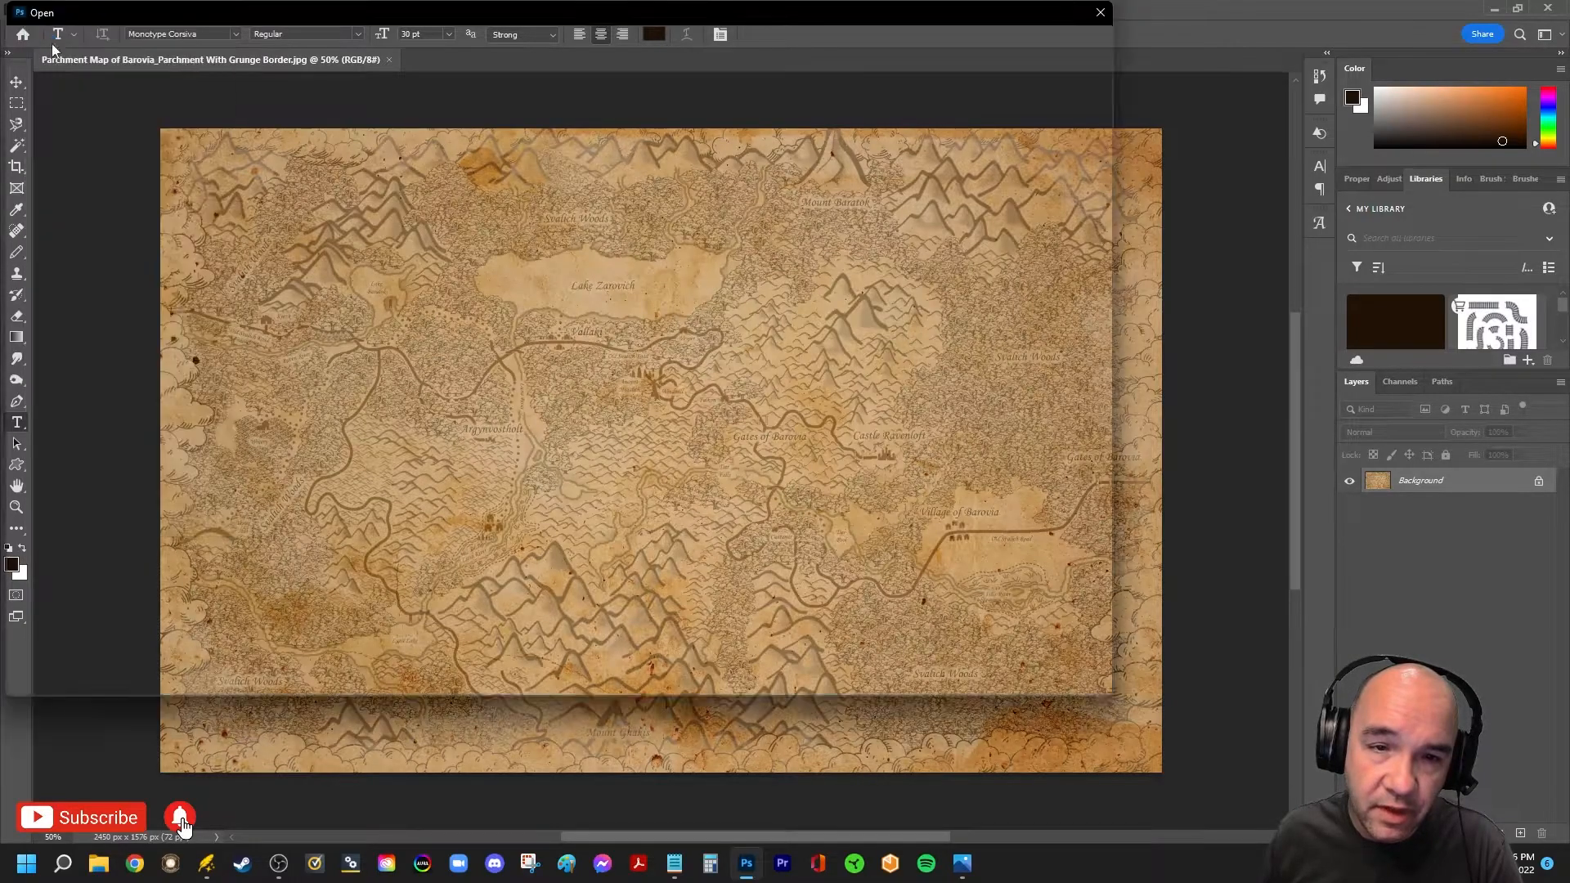
pyautogui.click(114, 170)
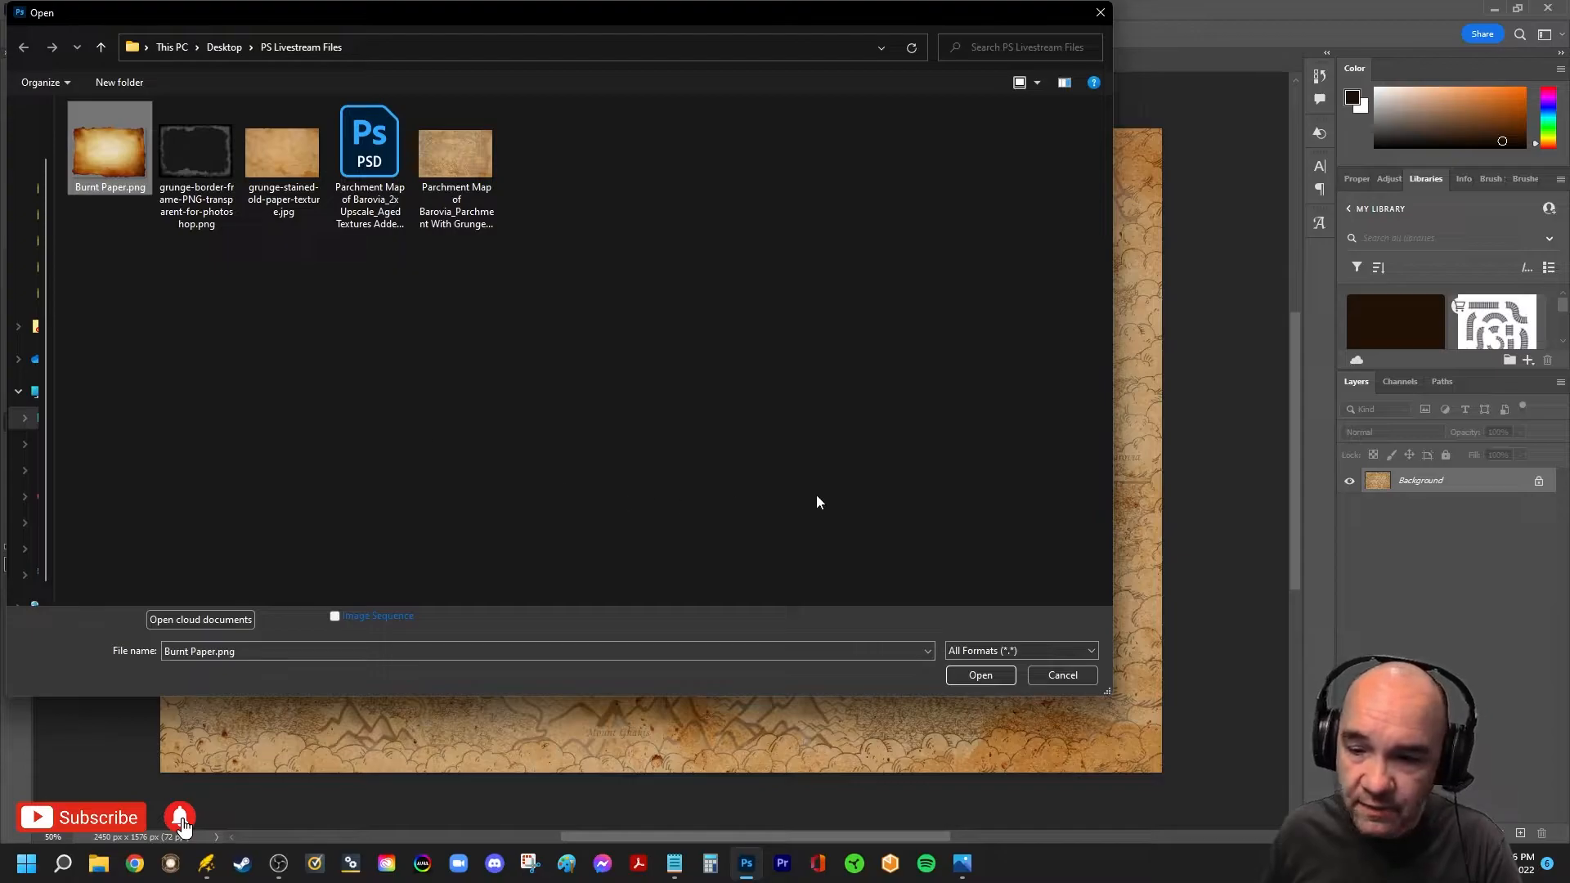
pyautogui.click(971, 676)
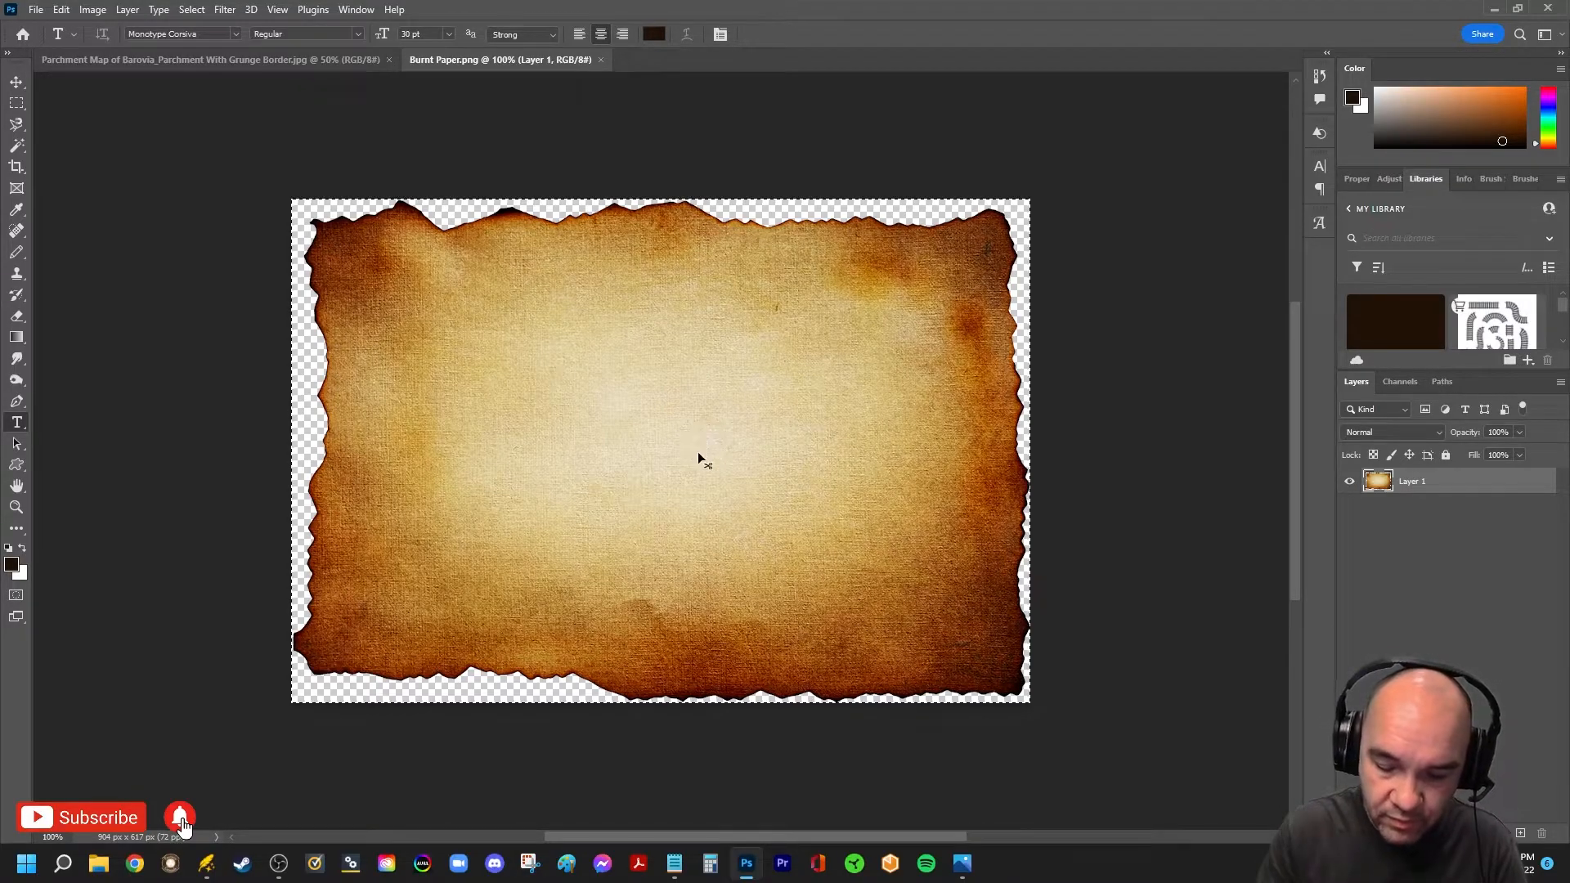
pyautogui.click(236, 63)
pyautogui.hotkey('ctrl', 'v')
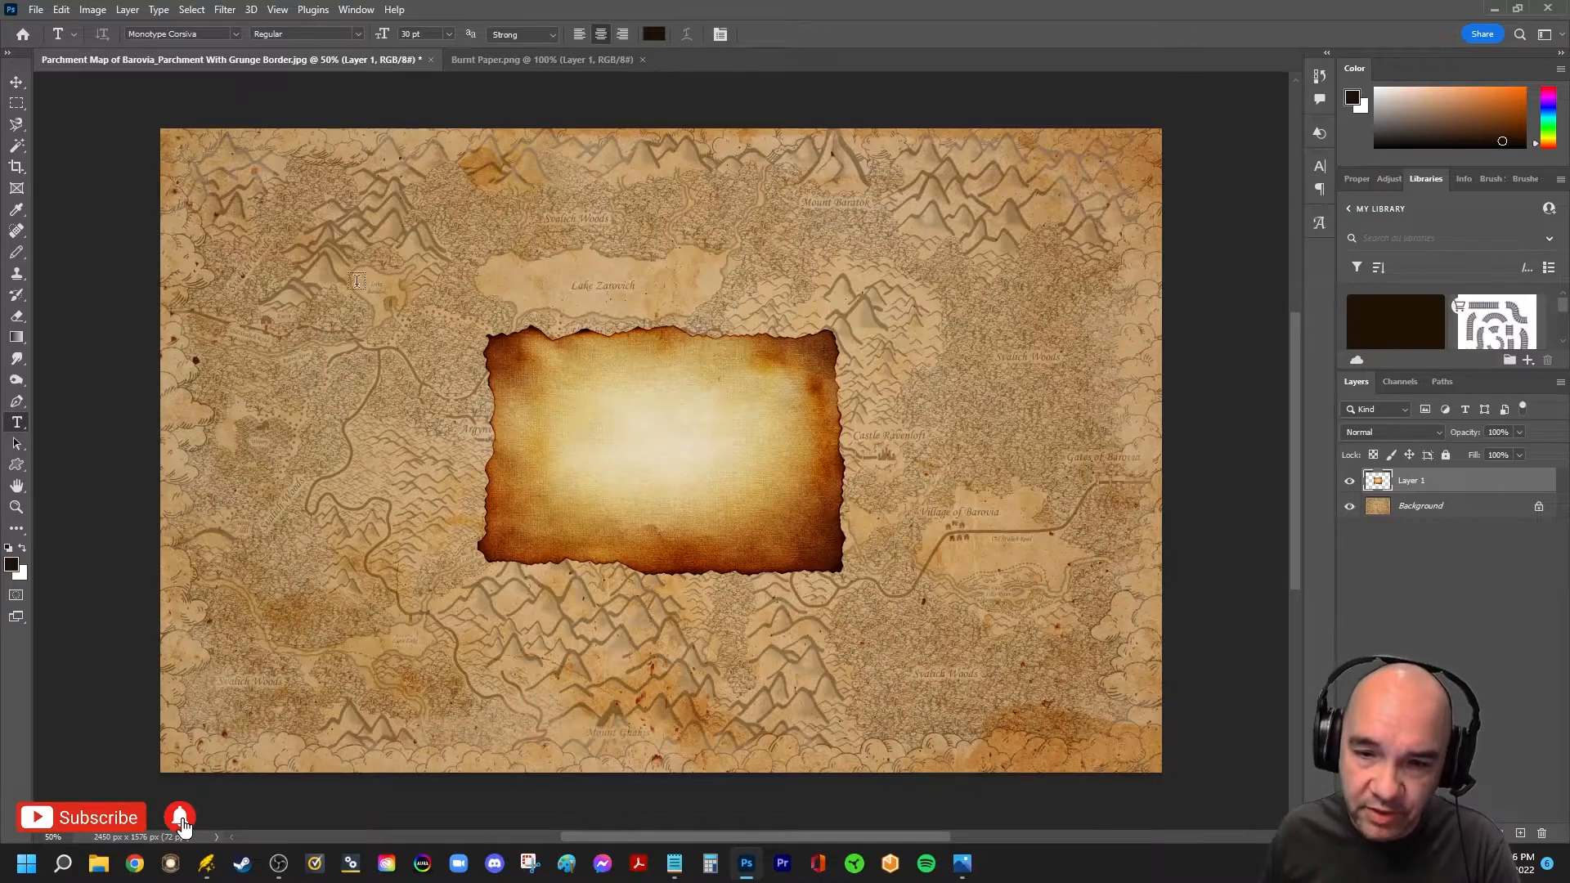
# Rename the pasted layer Burnt Paper
pyautogui.doubleClick(1412, 482)
pyautogui.write('Bur')
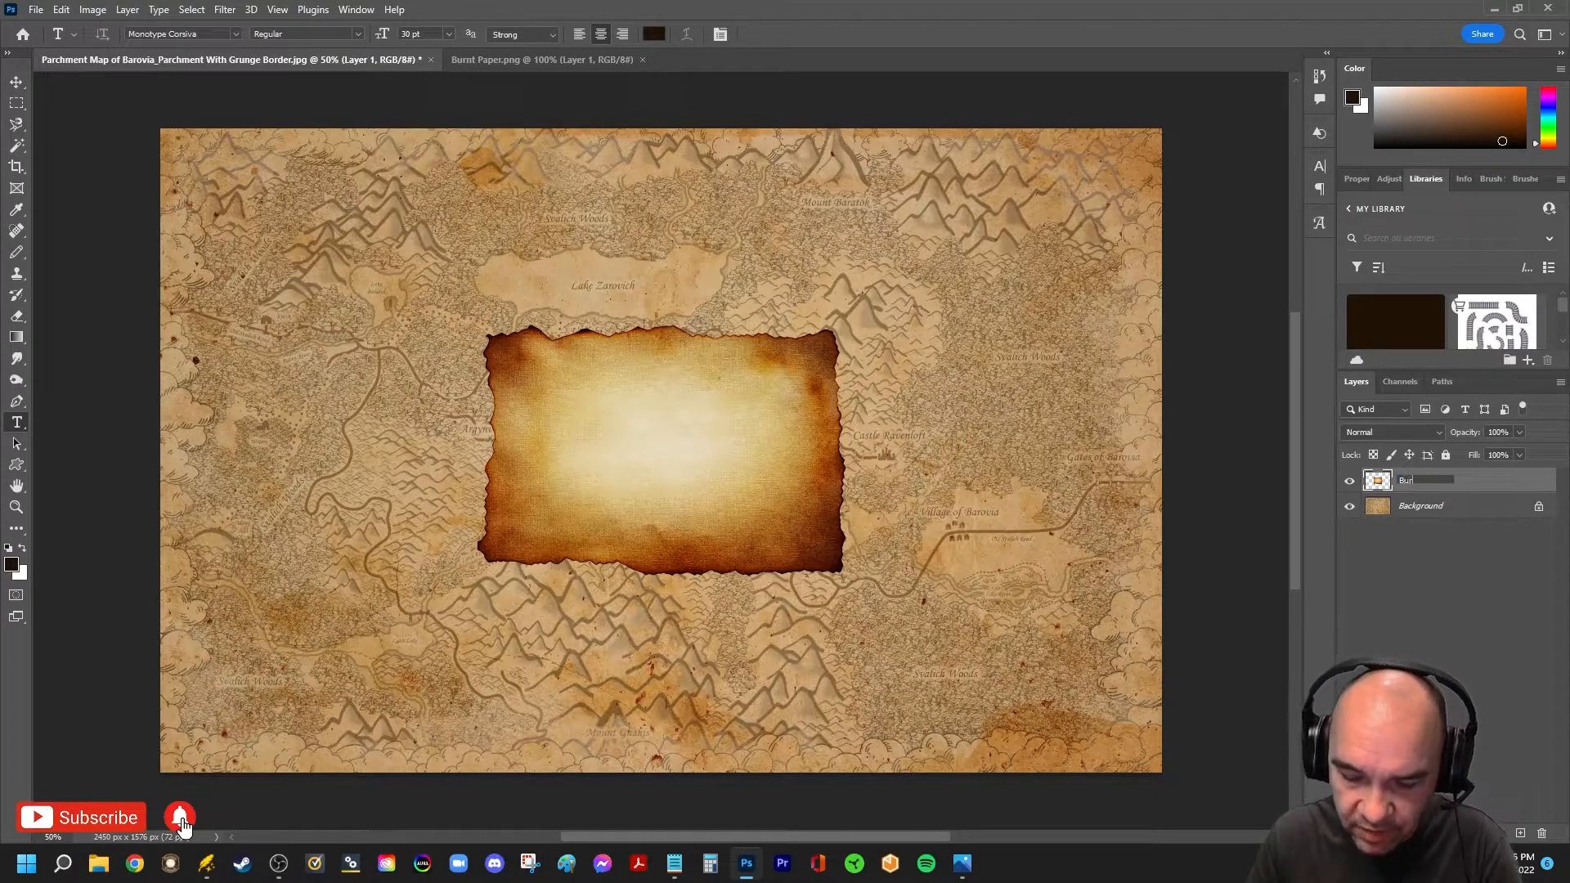
pyautogui.write('nt Paper')
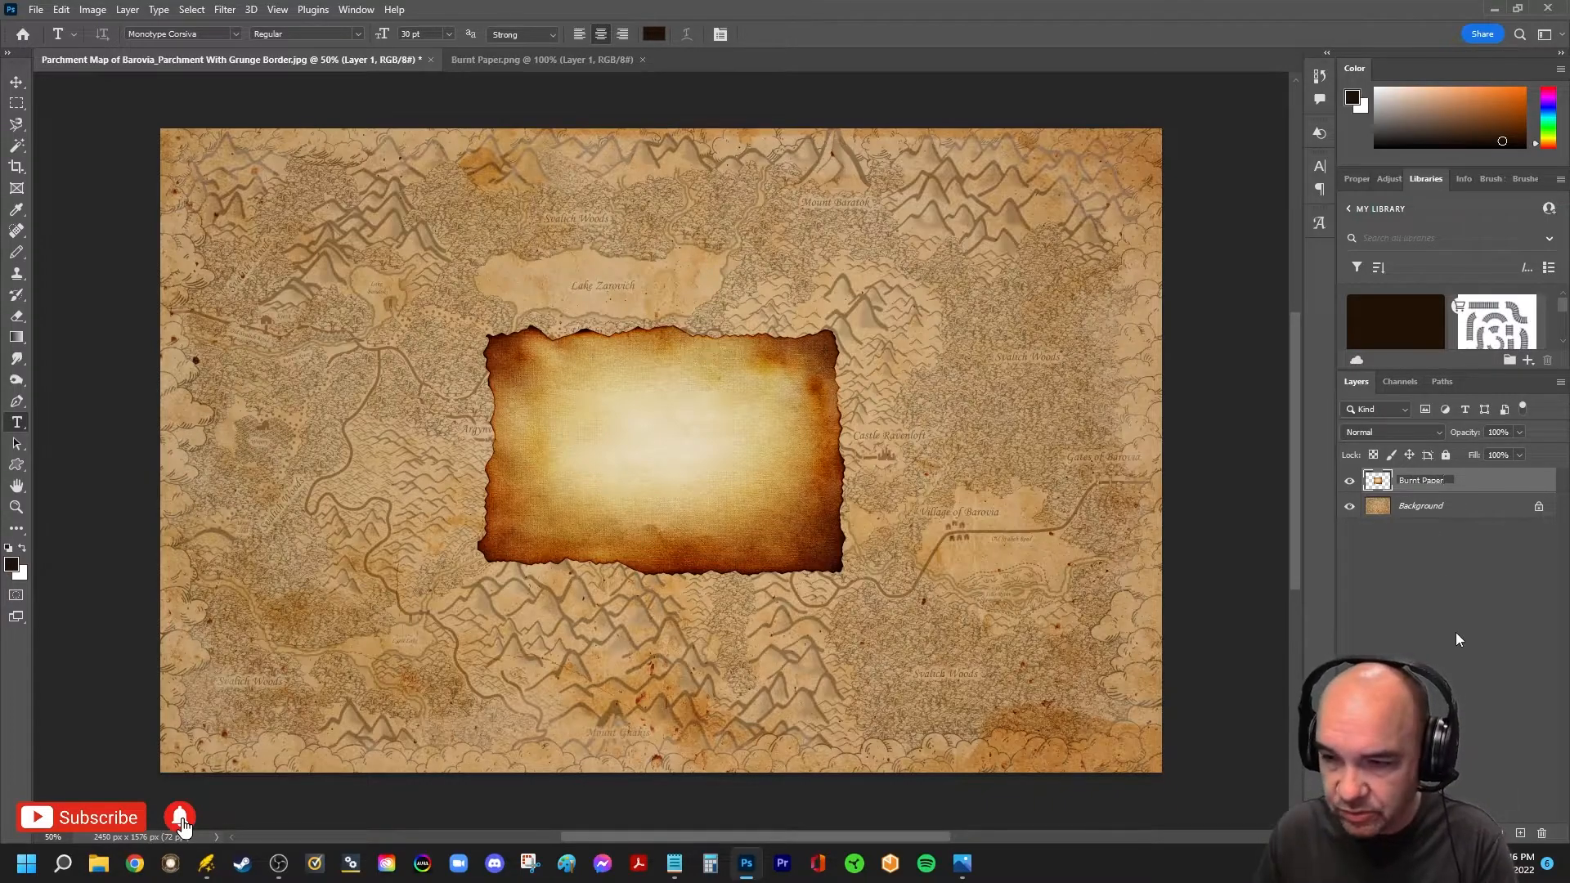
pyautogui.press('Return')
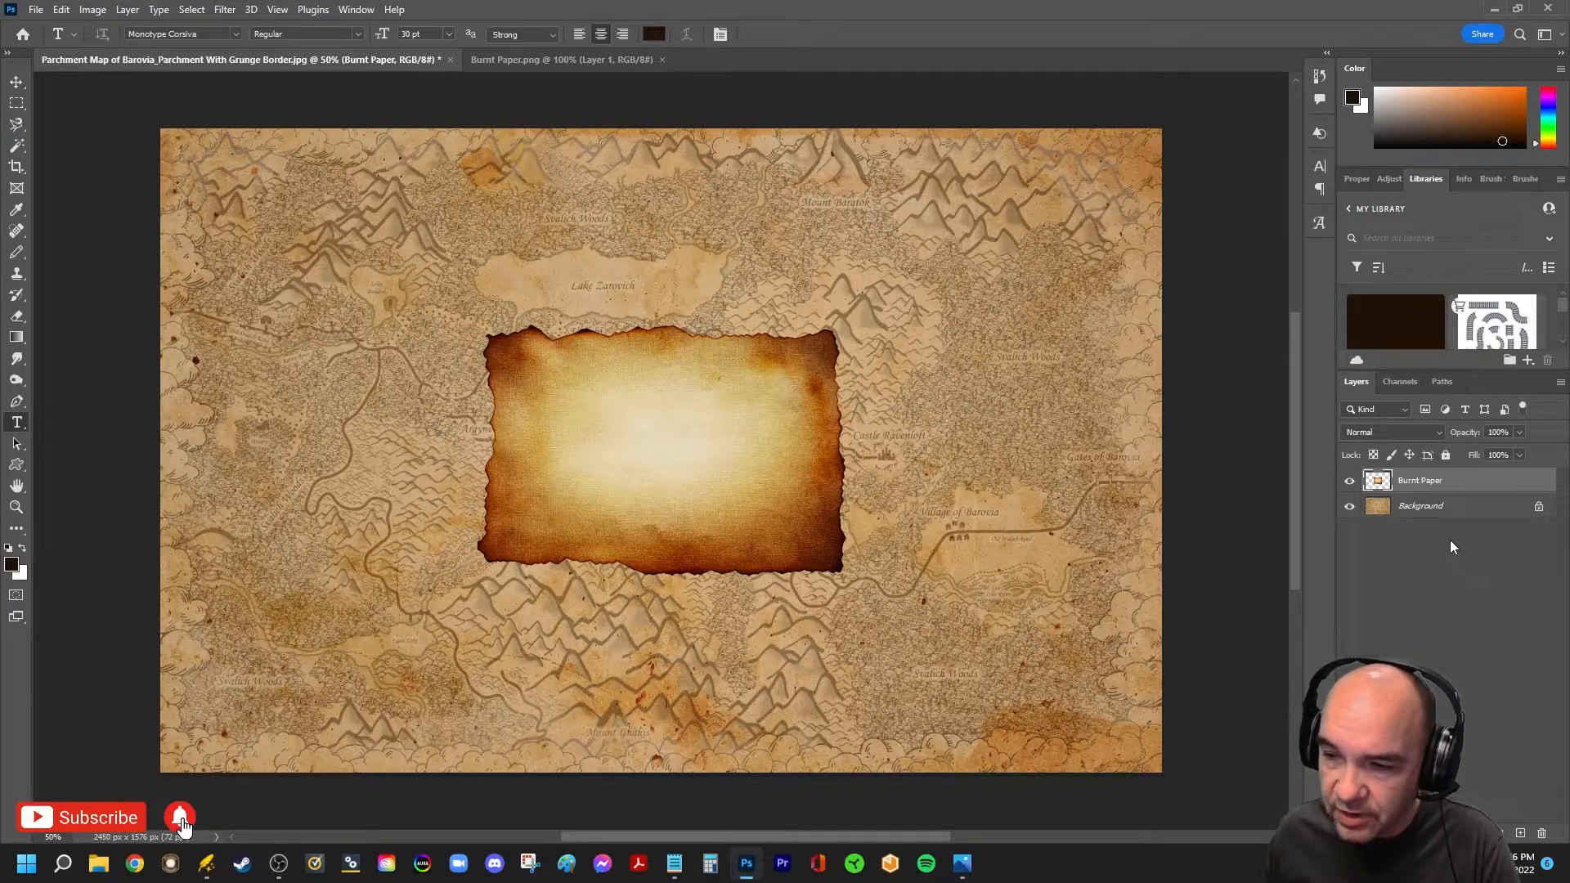
pyautogui.doubleClick(1427, 508)
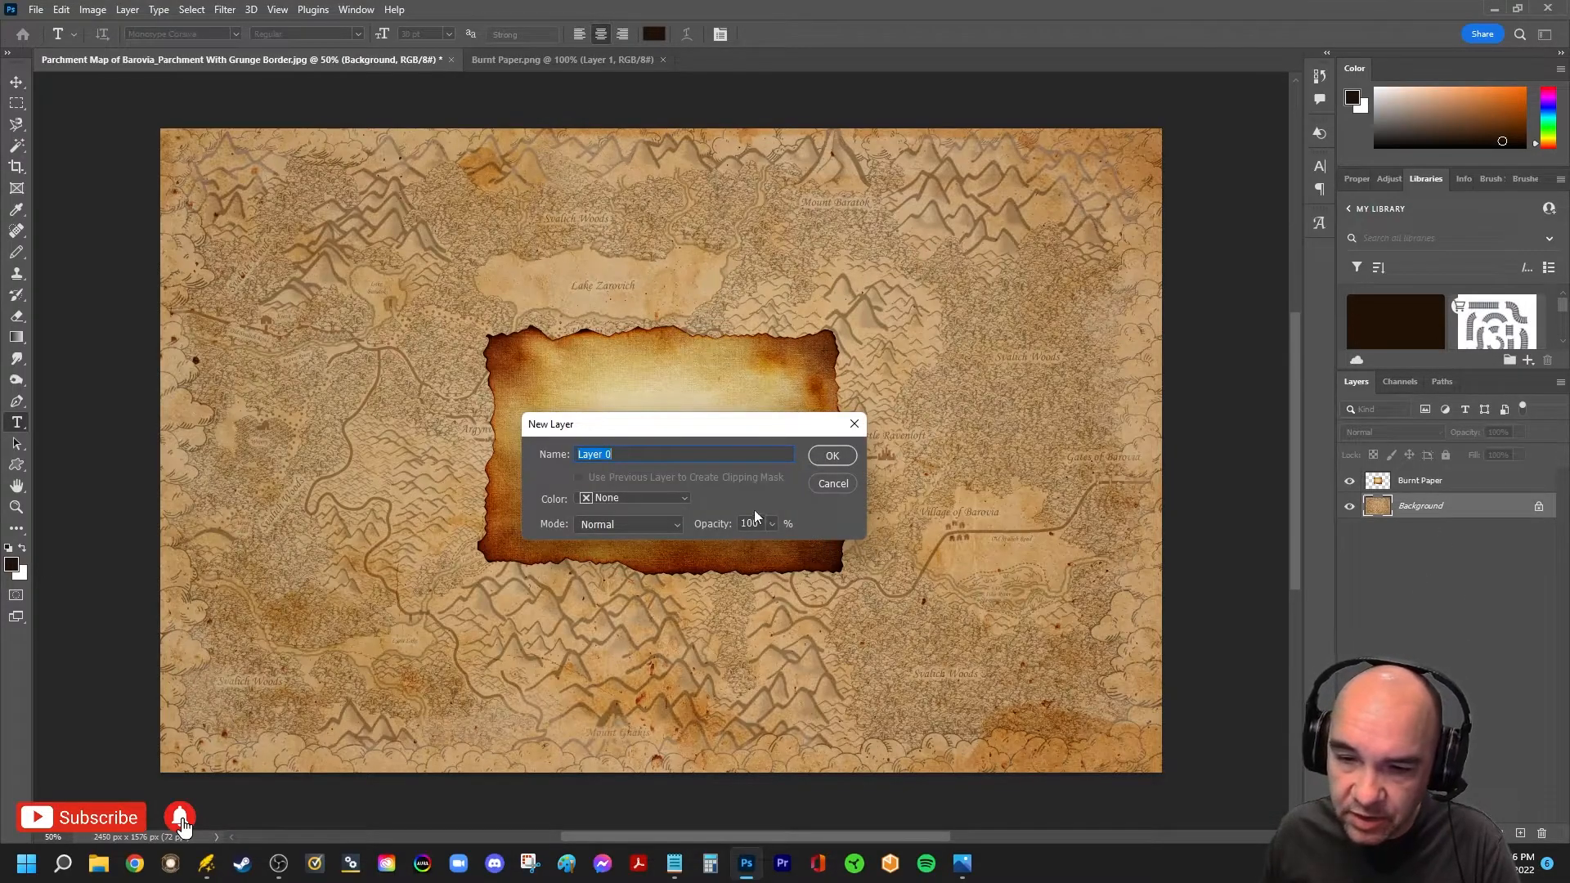
pyautogui.click(833, 483)
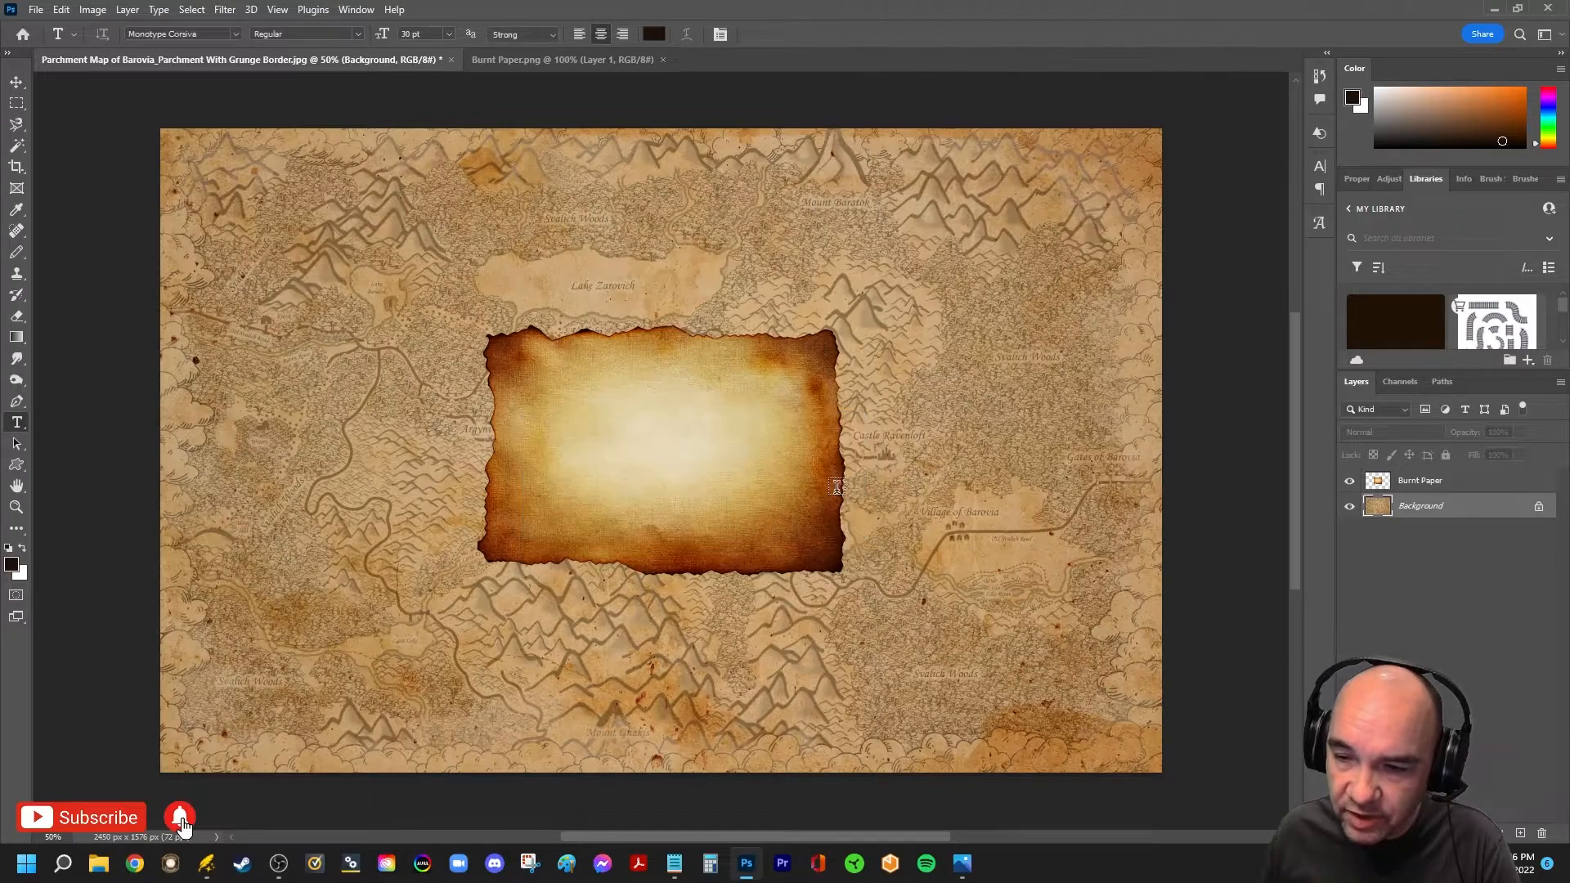
# Convert the locked Background into a regular layer named Layer 0
pyautogui.doubleClick(1472, 513)
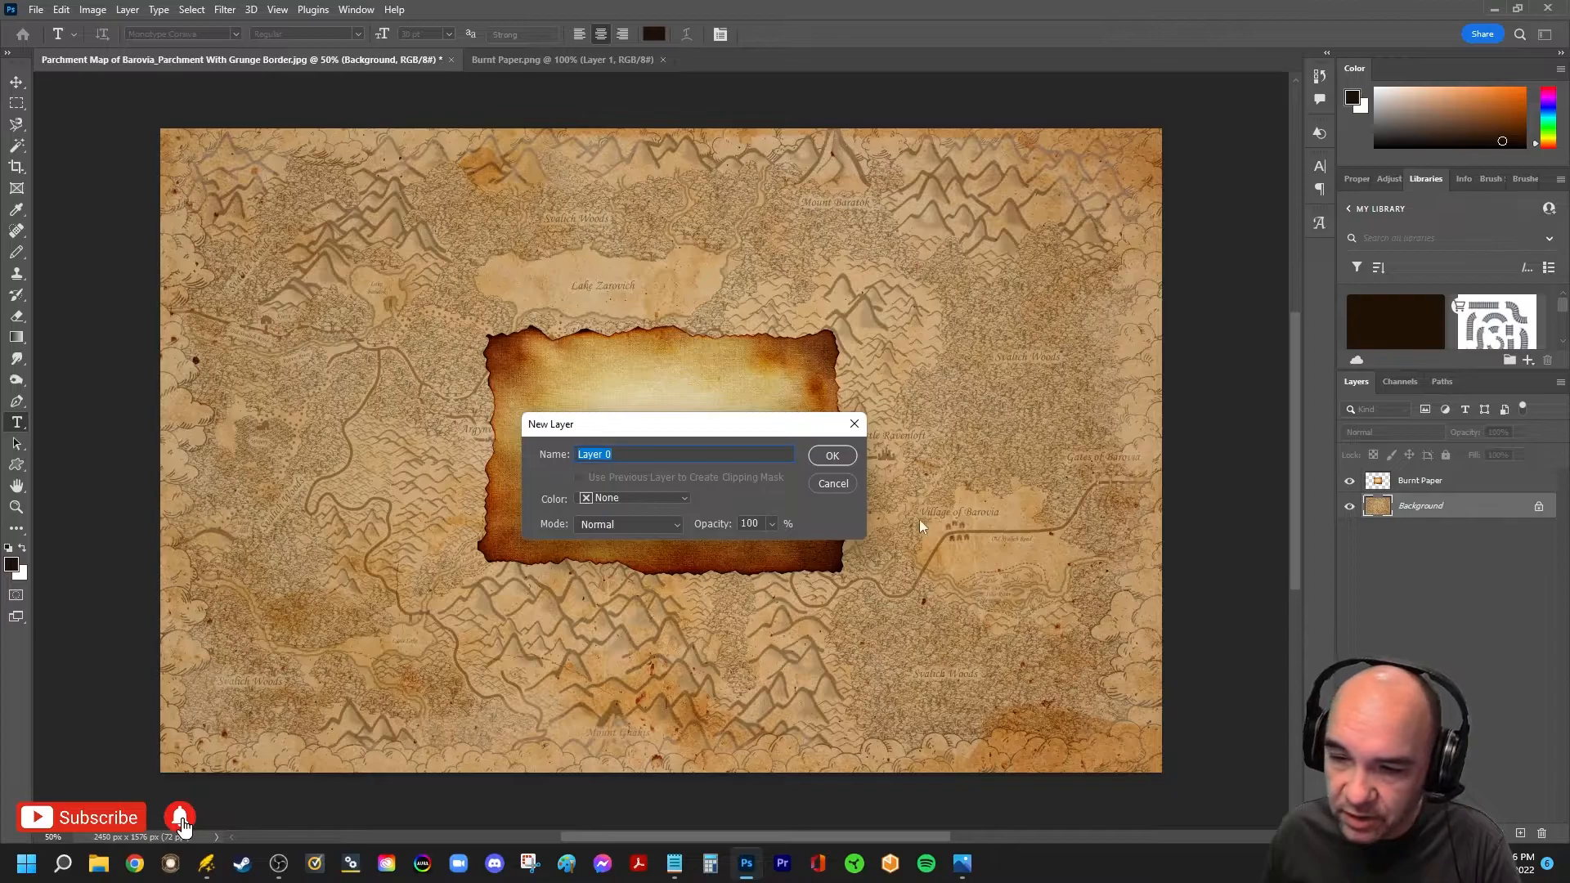
pyautogui.click(832, 461)
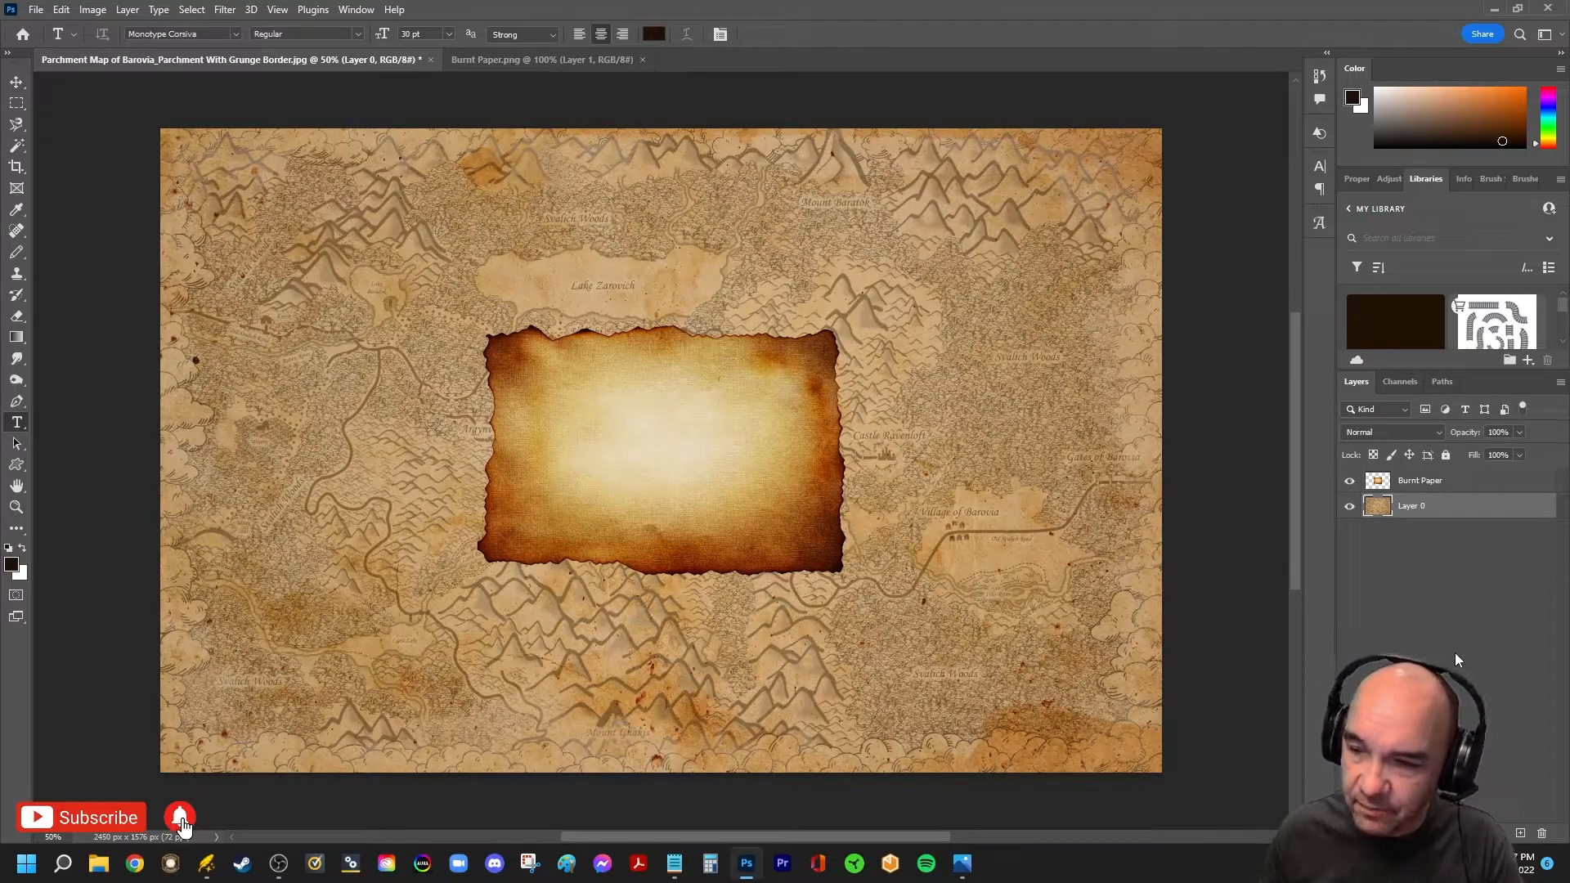
# Scale the Burnt Paper layer to about 274% width and 254% height so it spans nearly the whole map canvas
pyautogui.click(1431, 488)
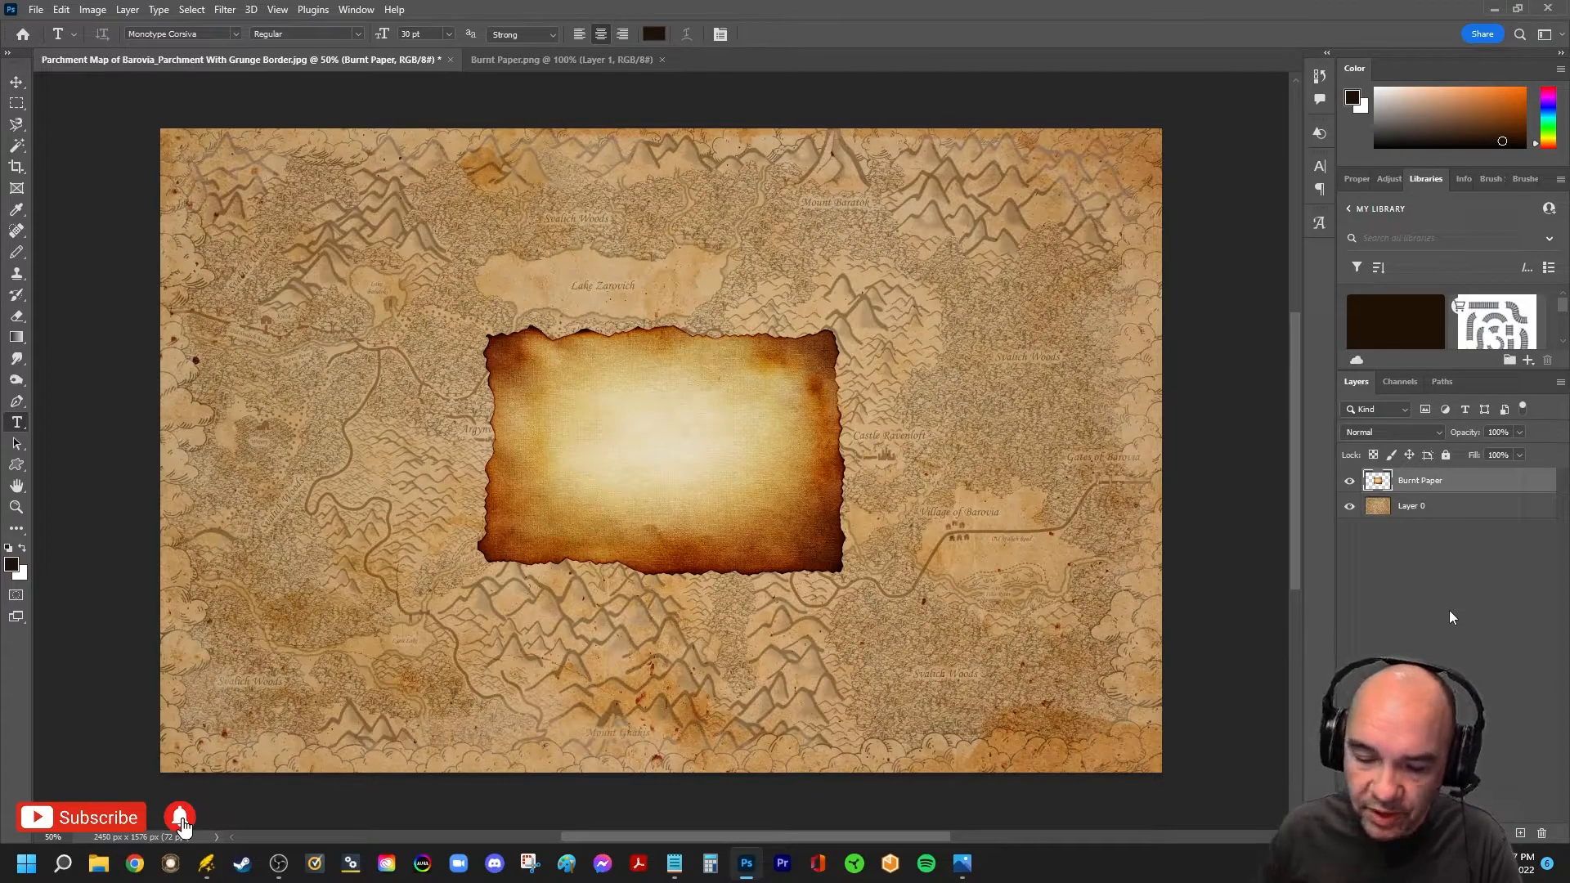
pyautogui.hotkey('ctrl', 't')
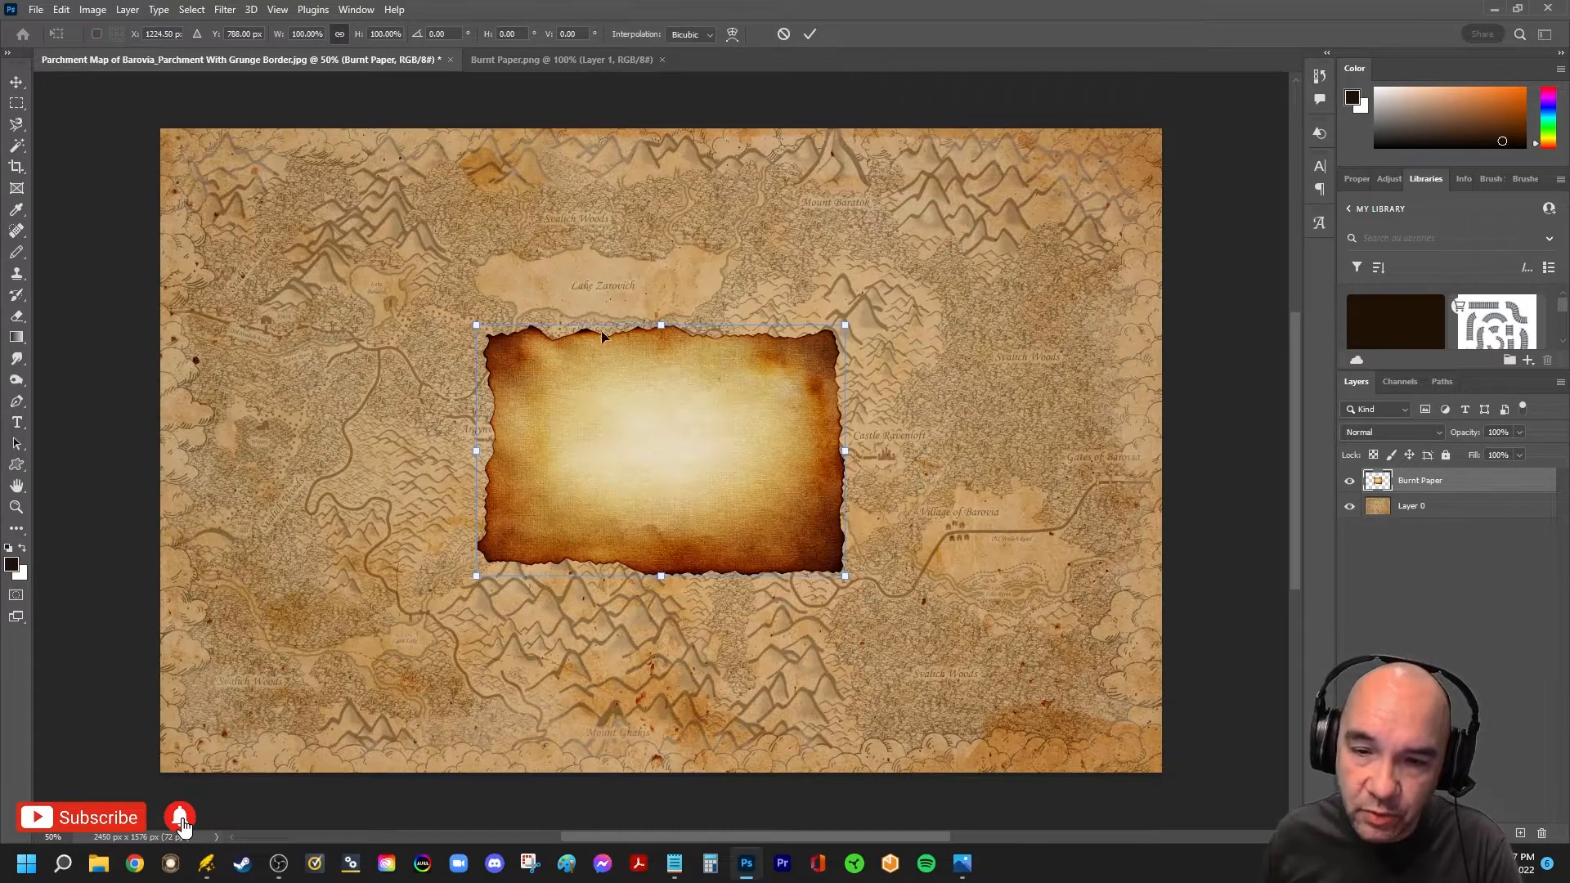
pyautogui.moveTo(476, 326); pyautogui.dragTo(215, 101)
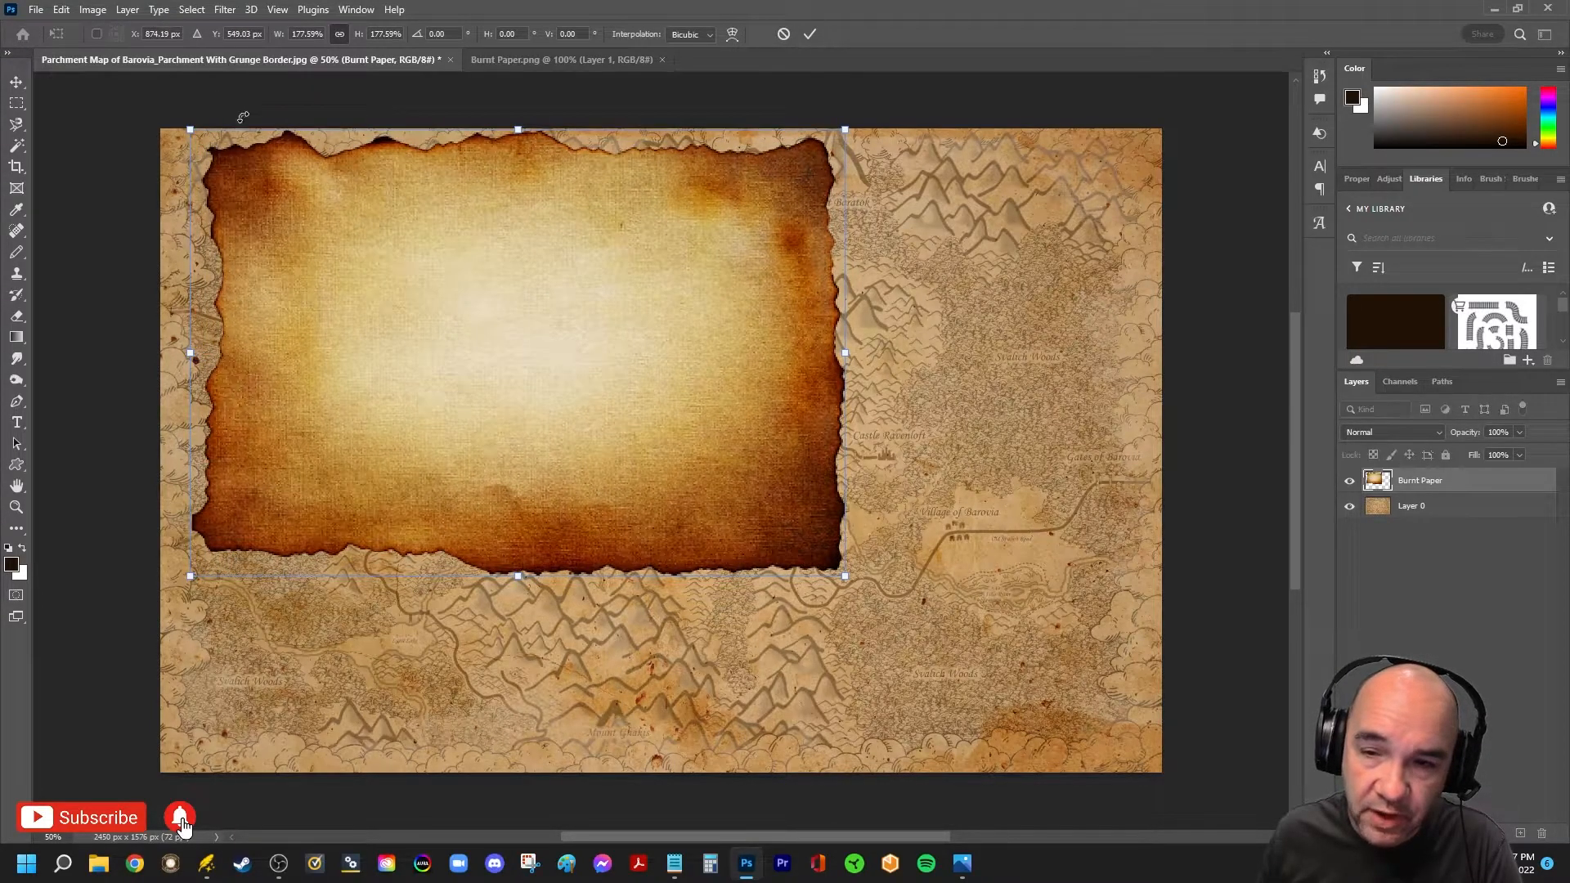
pyautogui.moveTo(850, 572); pyautogui.dragTo(1068, 831)
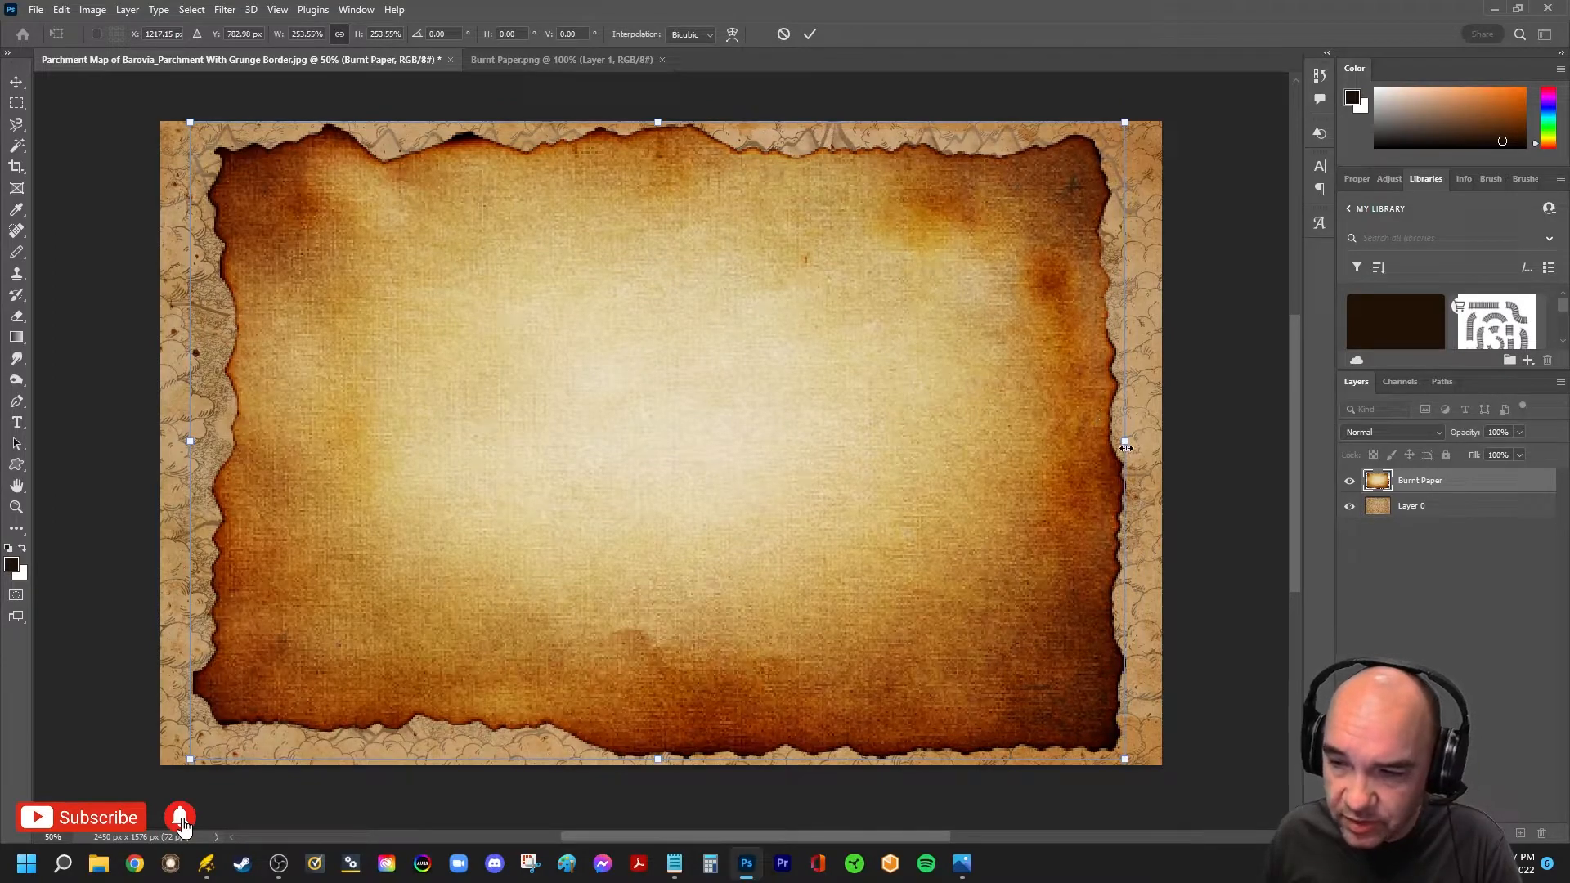
pyautogui.moveTo(1125, 442); pyautogui.dragTo(1162, 446)
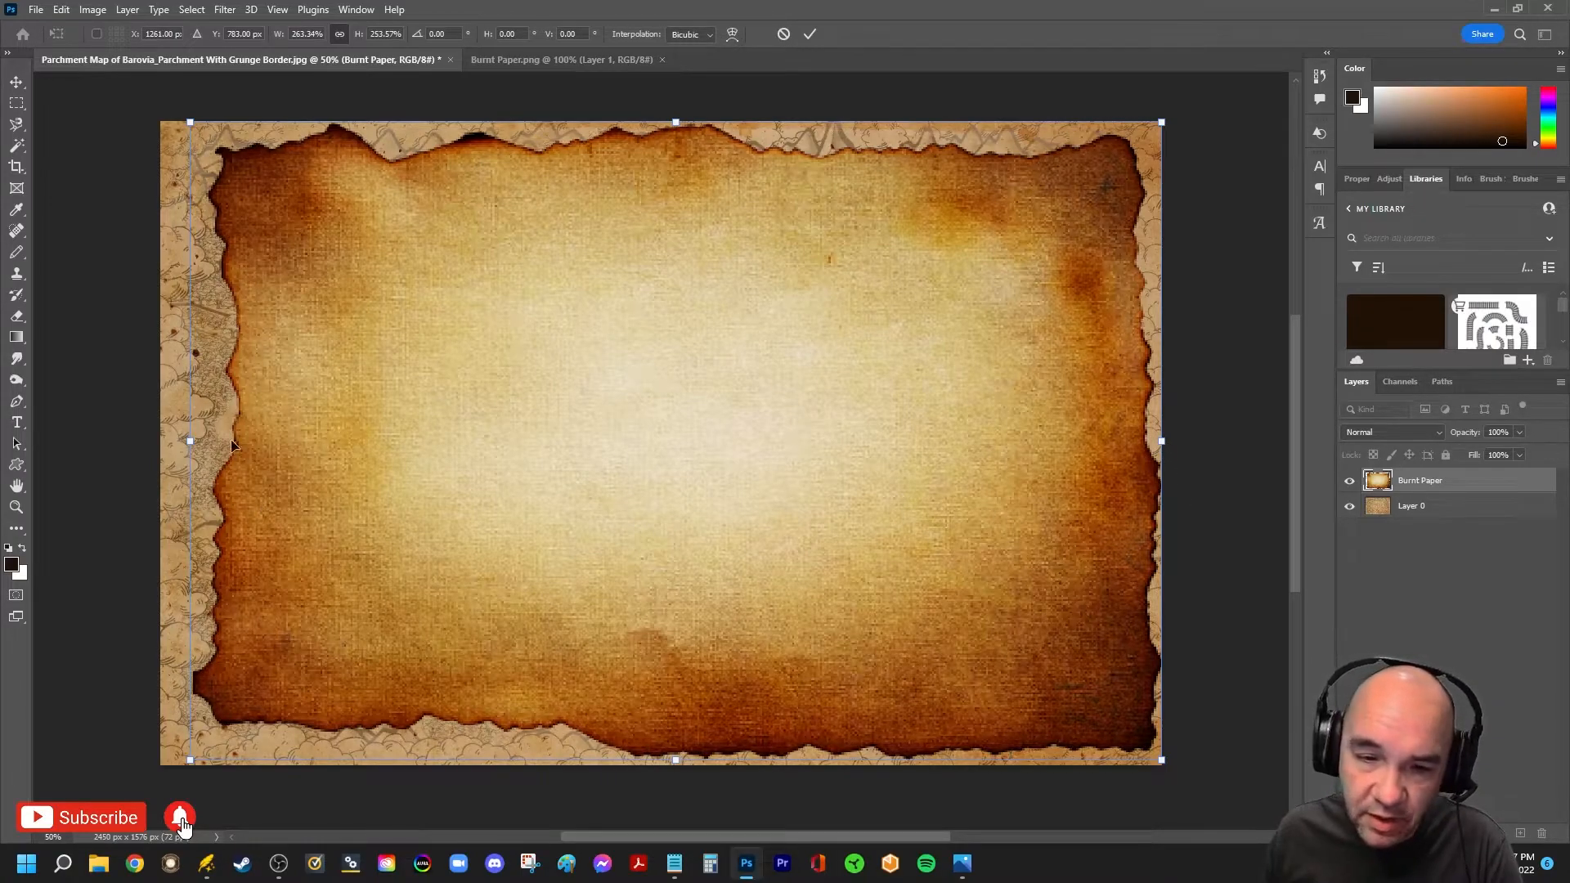
pyautogui.moveTo(191, 442); pyautogui.dragTo(164, 442)
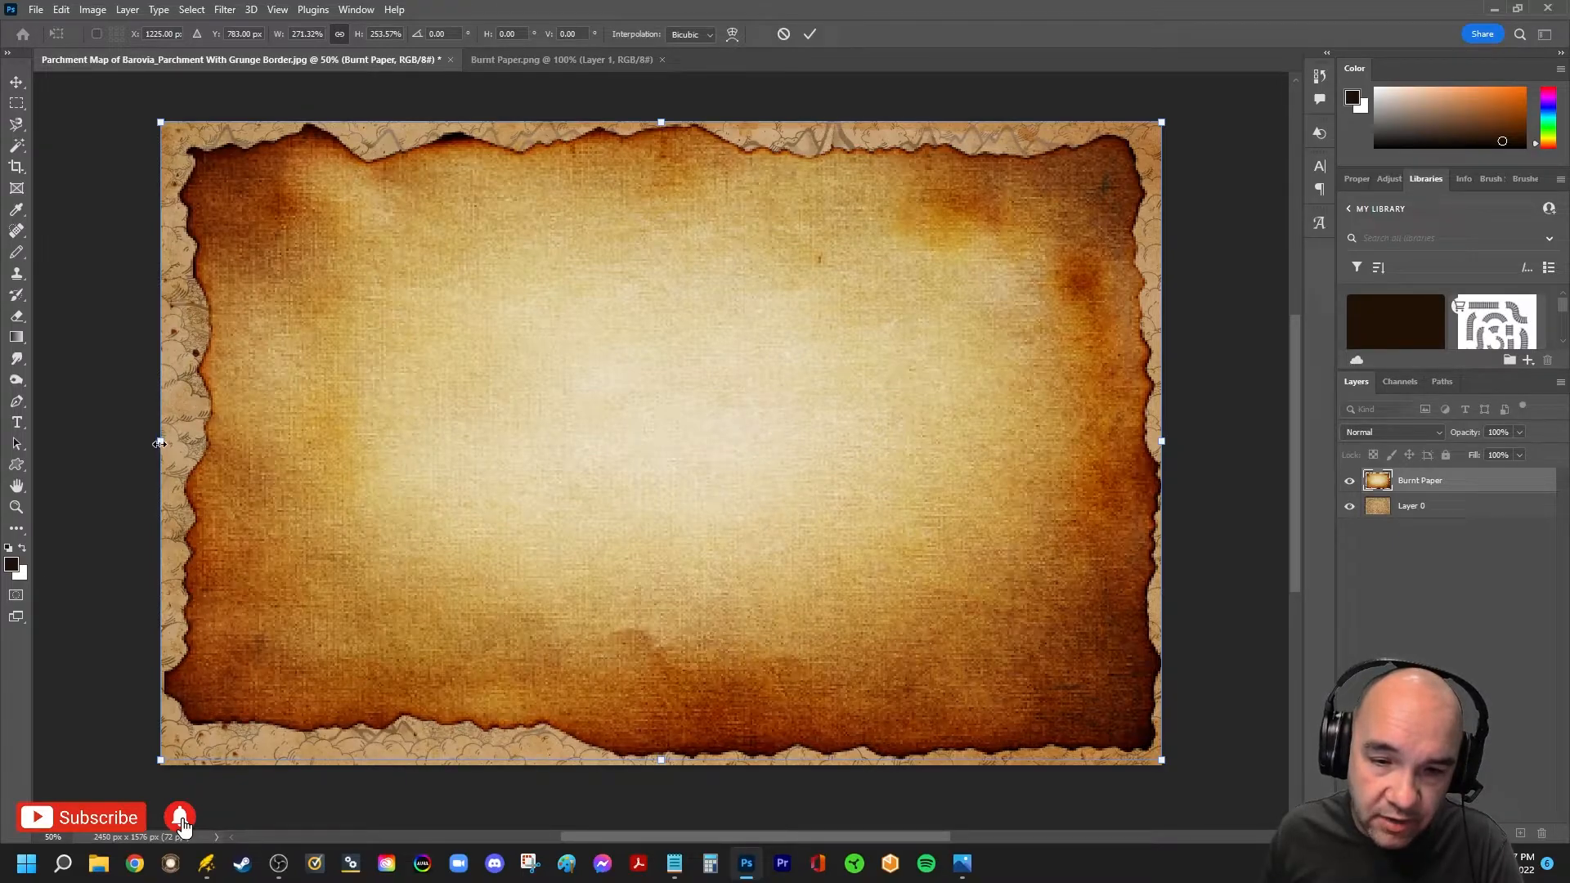
pyautogui.moveTo(160, 442); pyautogui.dragTo(143, 440)
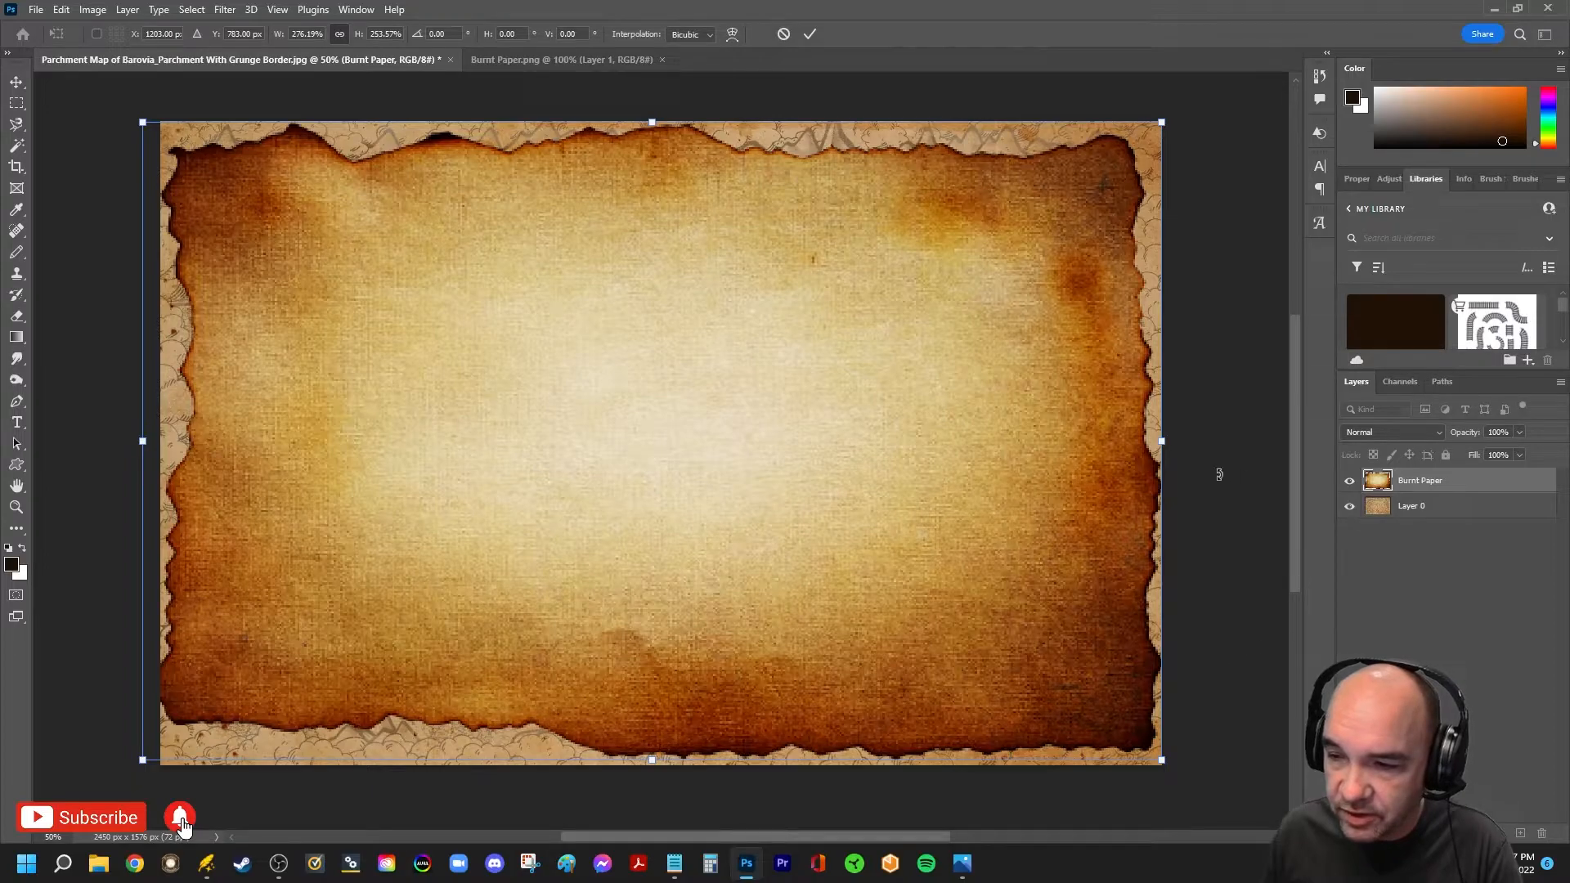
pyautogui.moveTo(1161, 444); pyautogui.dragTo(1153, 445)
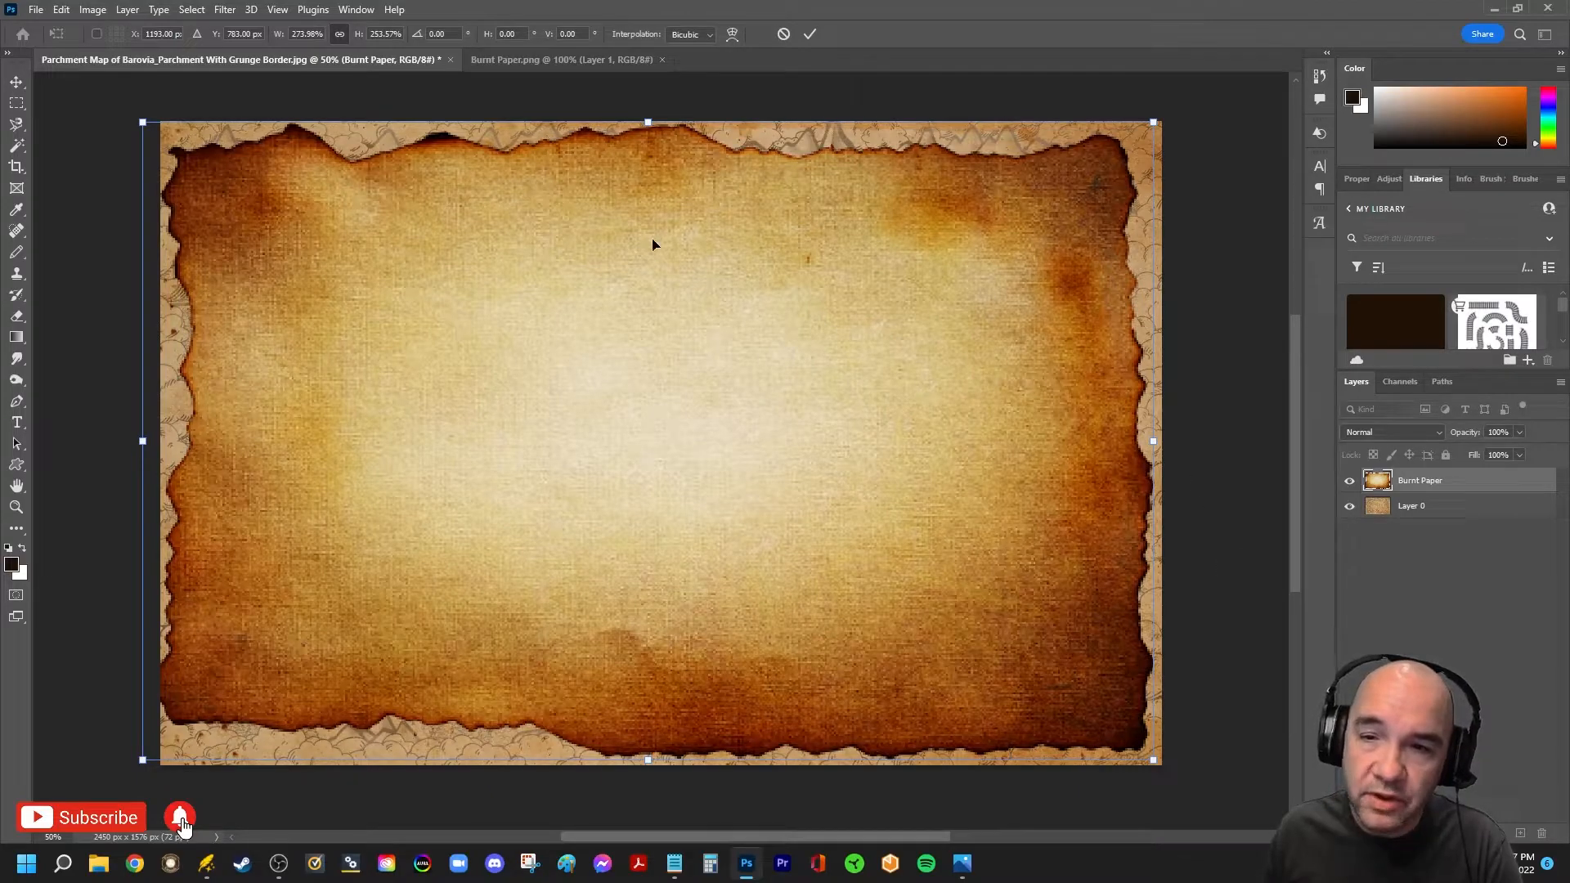
pyautogui.click(809, 34)
pyautogui.press('t')
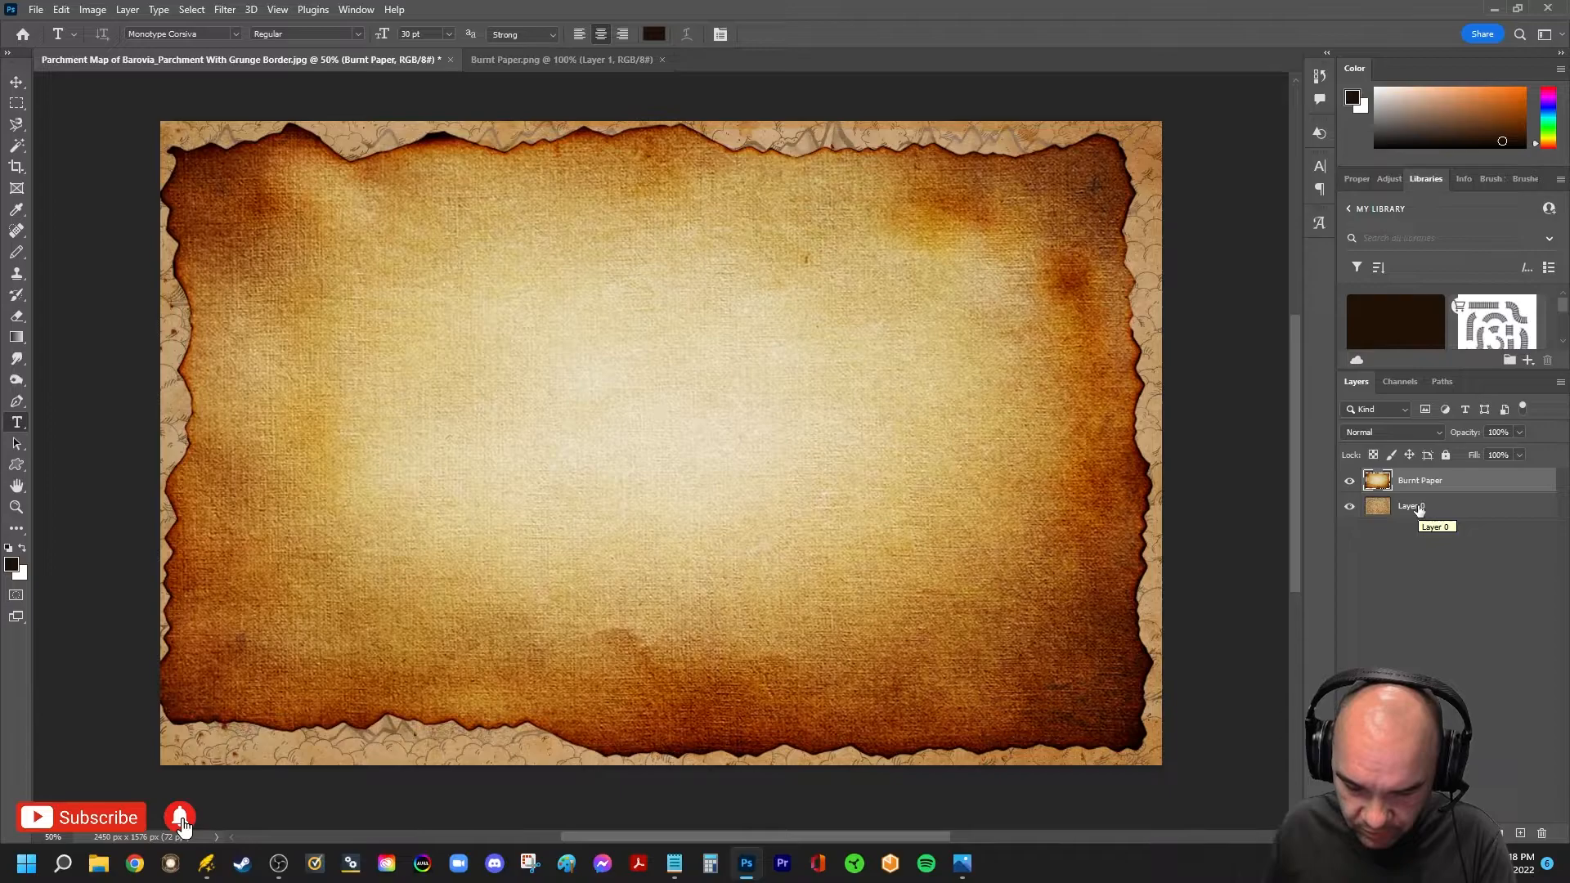
# Set the Burnt Paper layer's opacity to 70%
pyautogui.click(1519, 433)
pyautogui.click(1495, 432)
pyautogui.write('70')
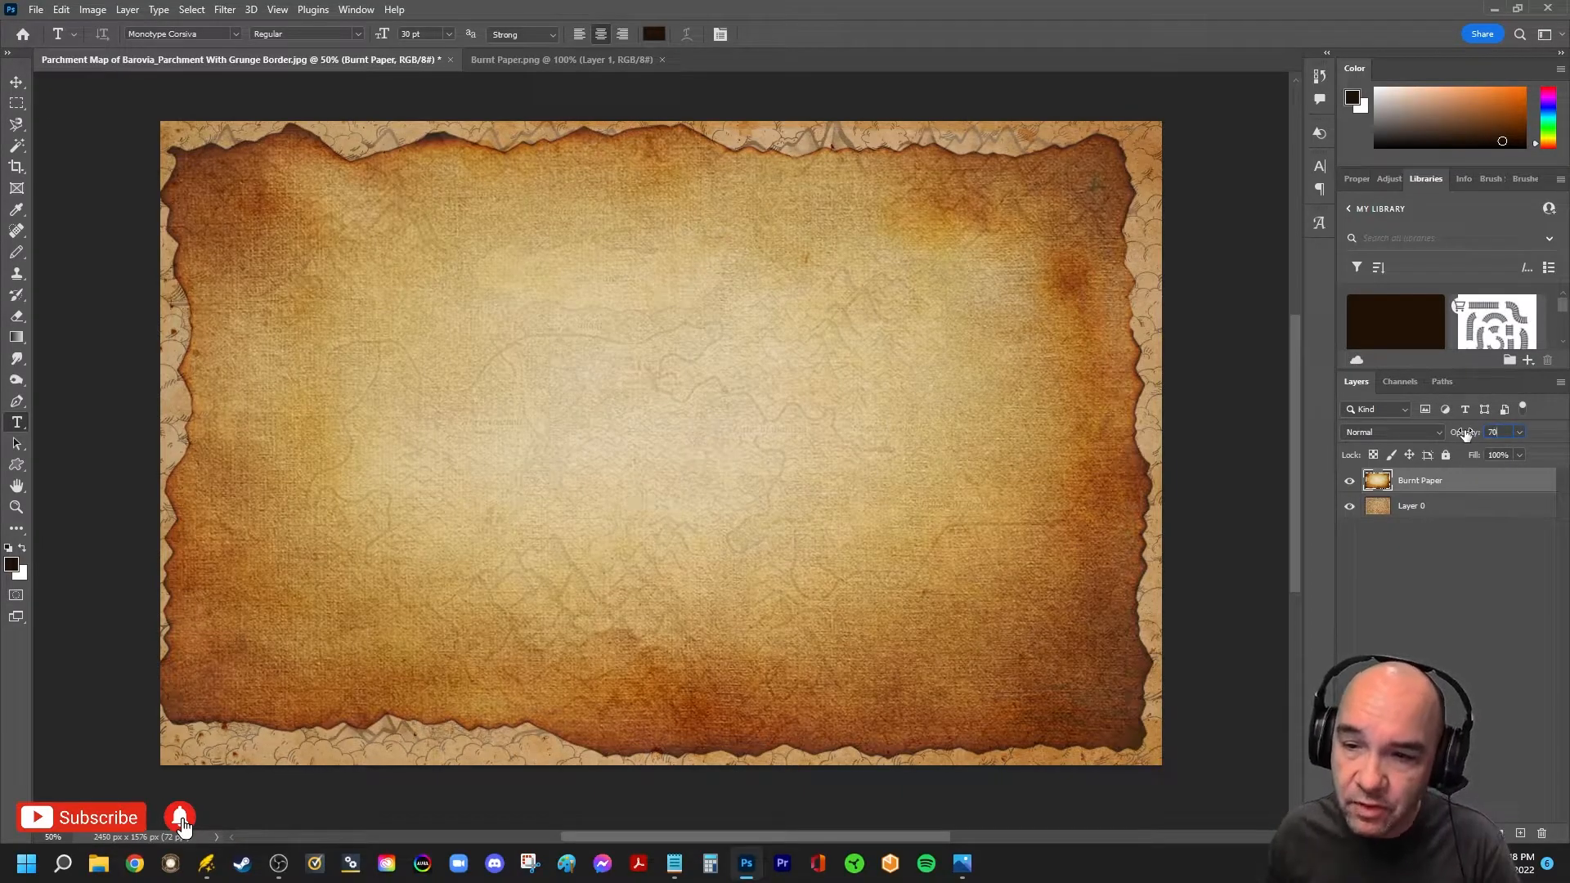
pyautogui.press('Return')
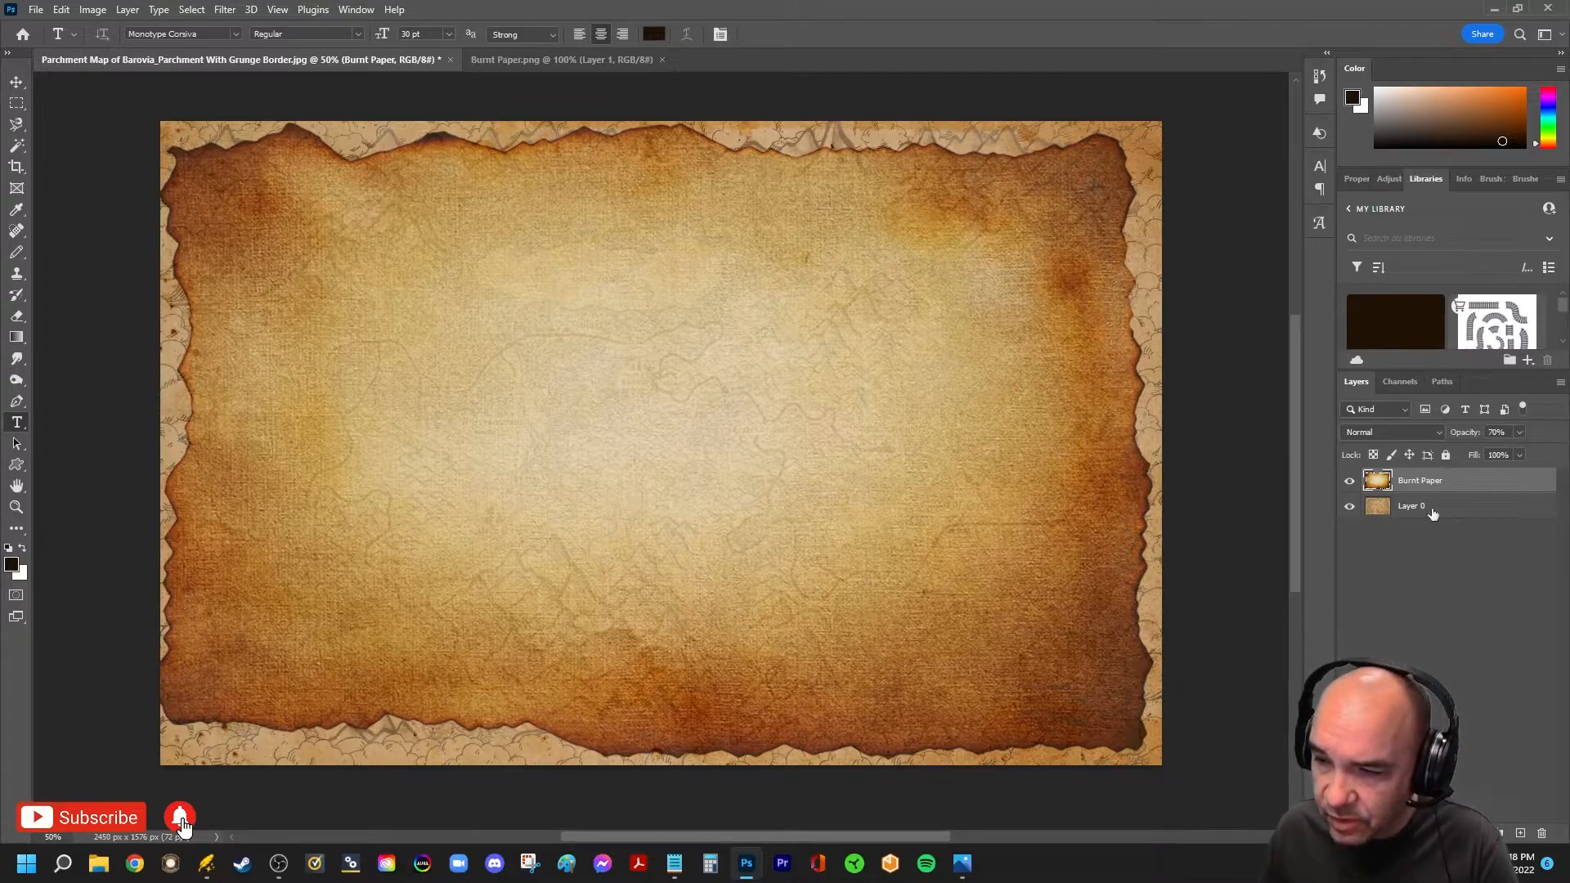
# Place Layer 0 above Burnt Paper, with Layer 0 at 70% opacity and Burnt Paper at 100%
pyautogui.moveTo(1415, 508); pyautogui.dragTo(1408, 478)
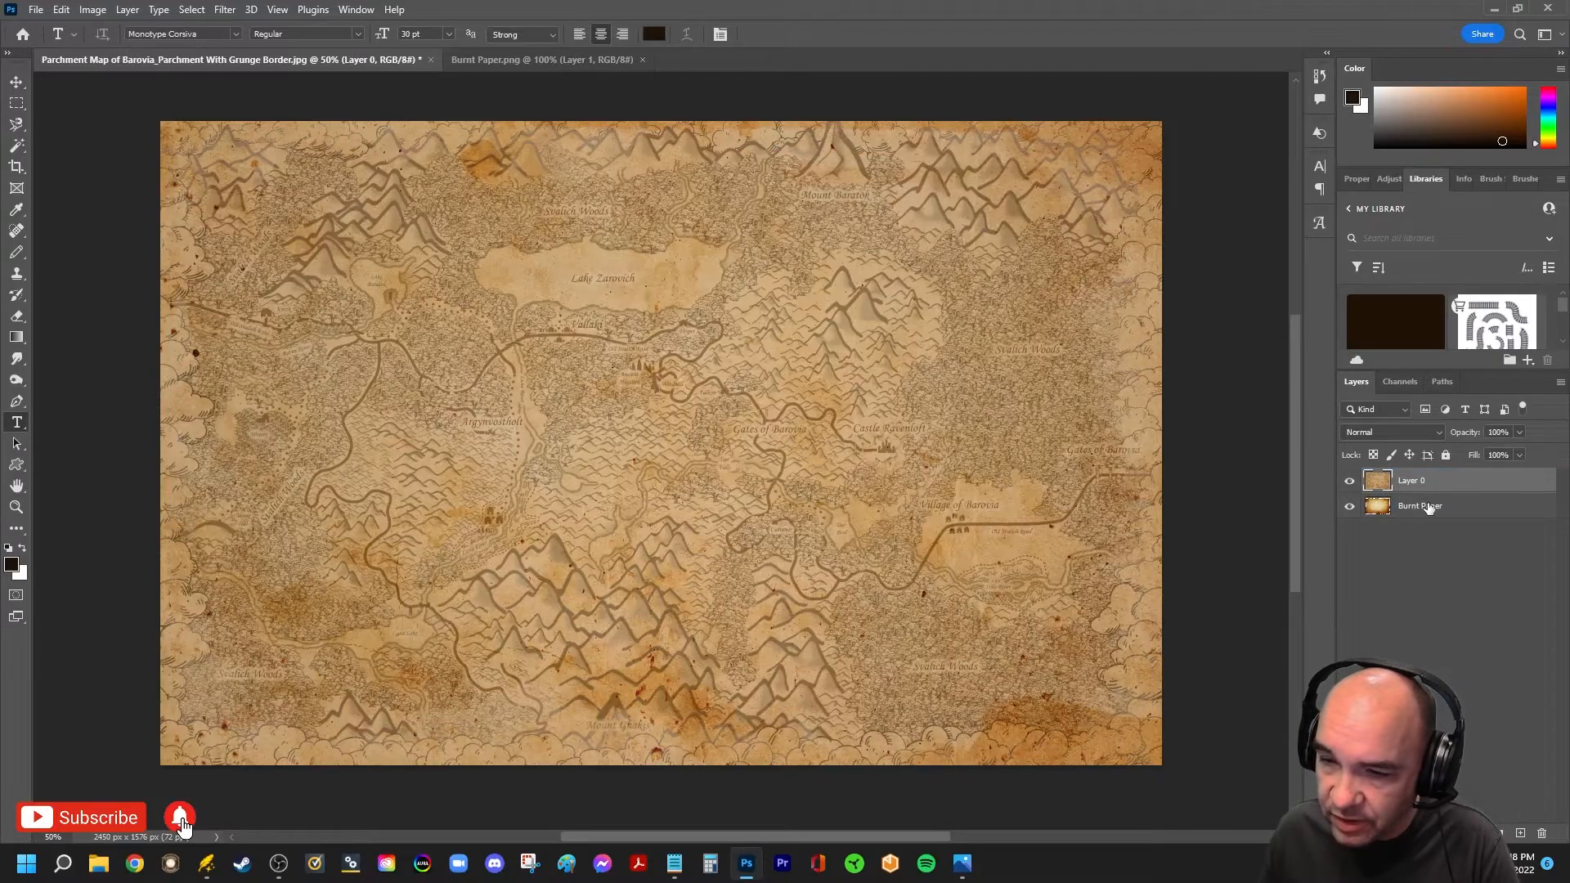
pyautogui.click(1519, 432)
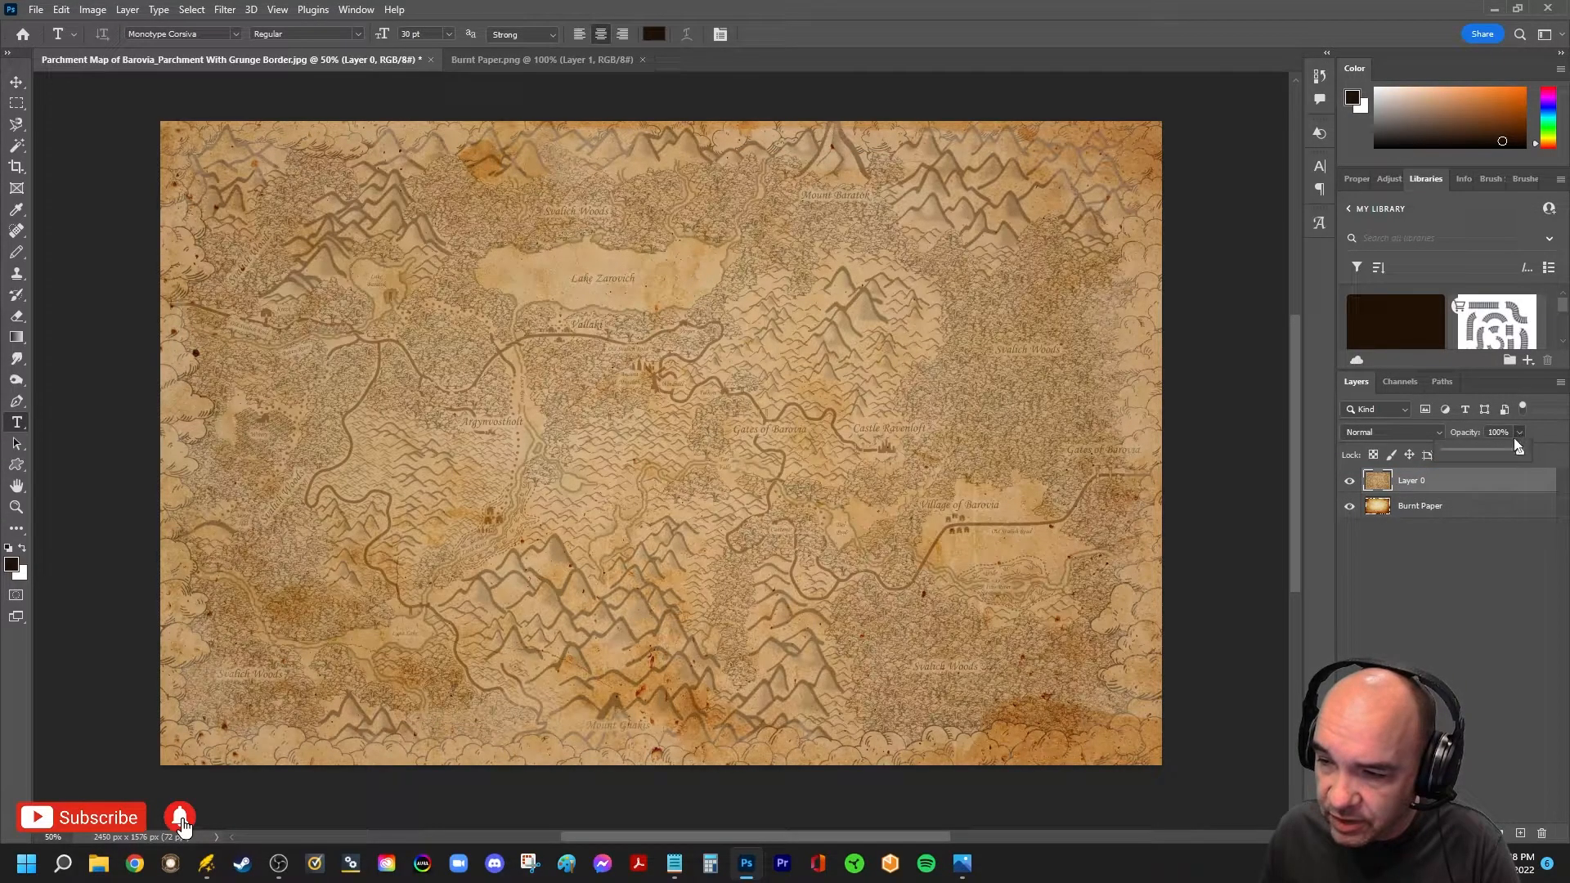
pyautogui.click(1514, 436)
pyautogui.write('70')
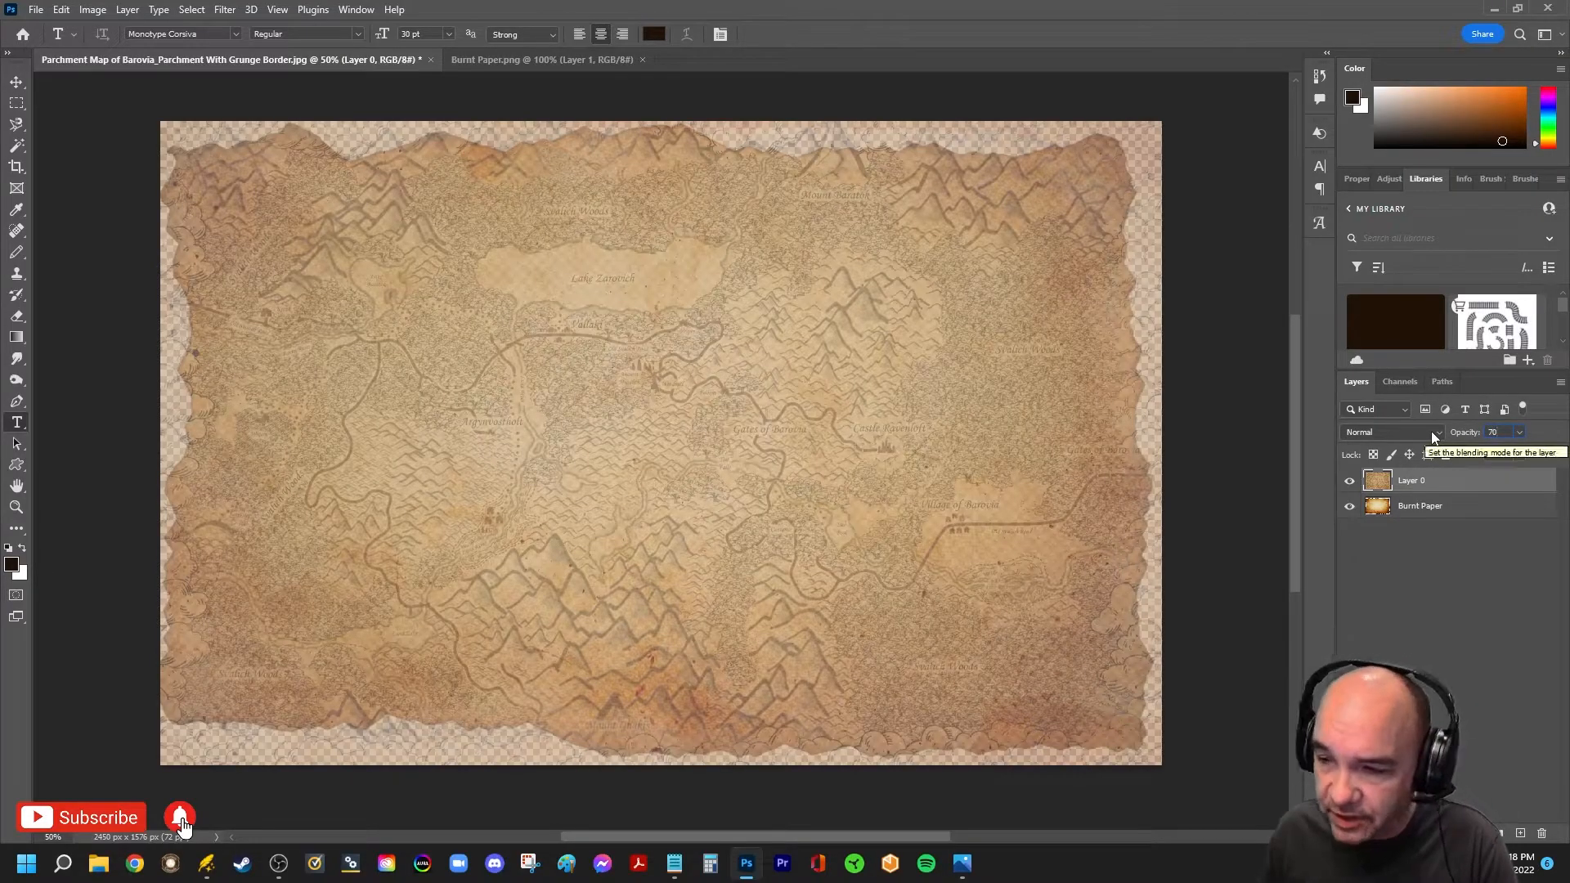
pyautogui.click(1419, 511)
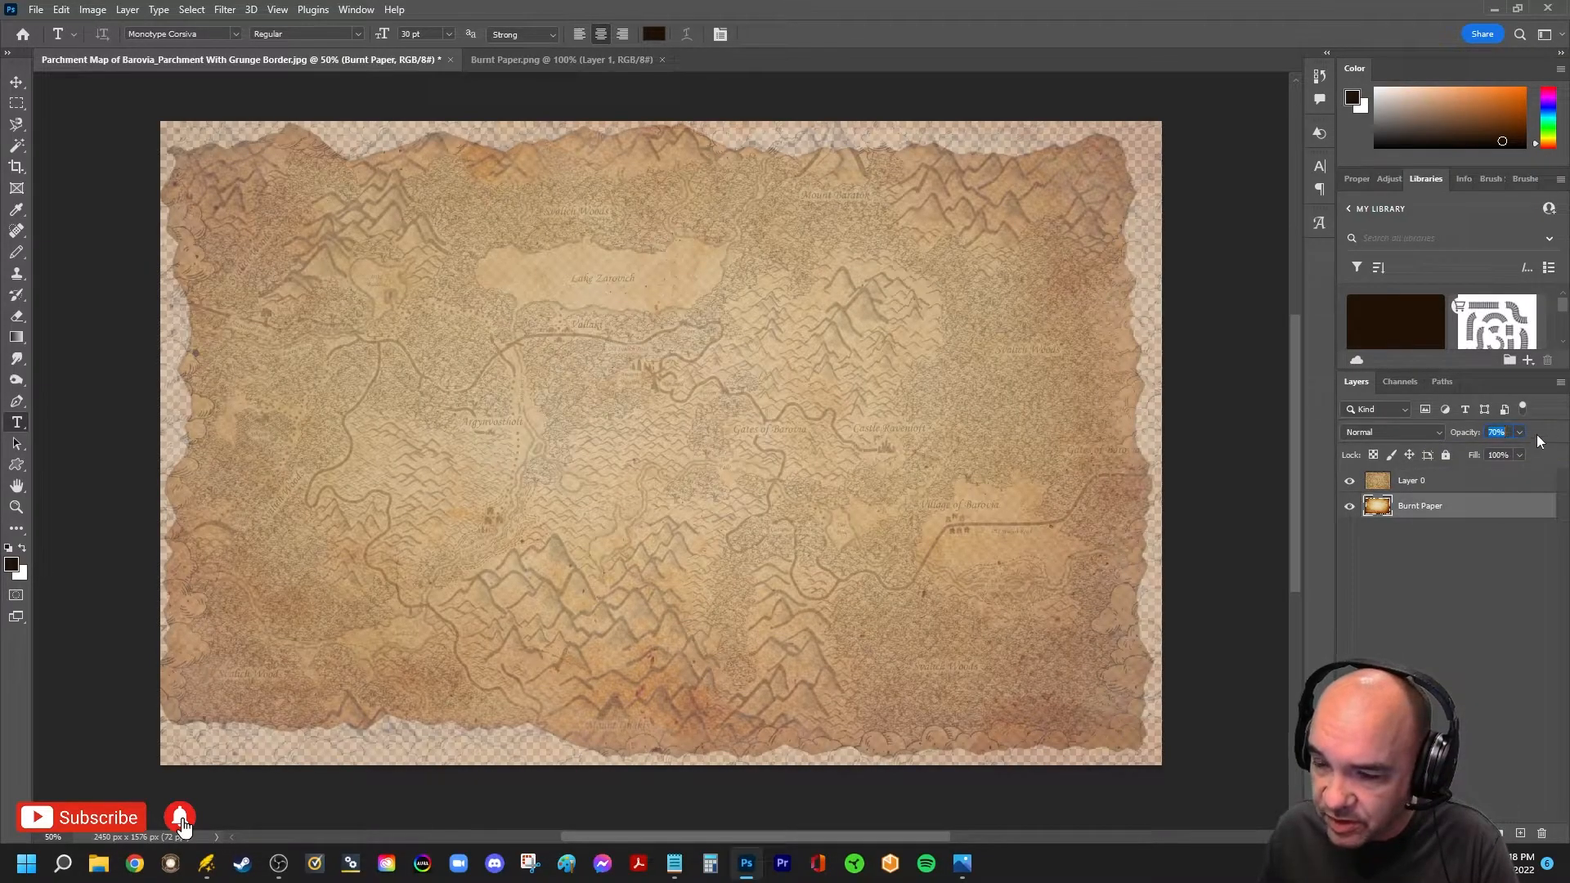
pyautogui.write('100')
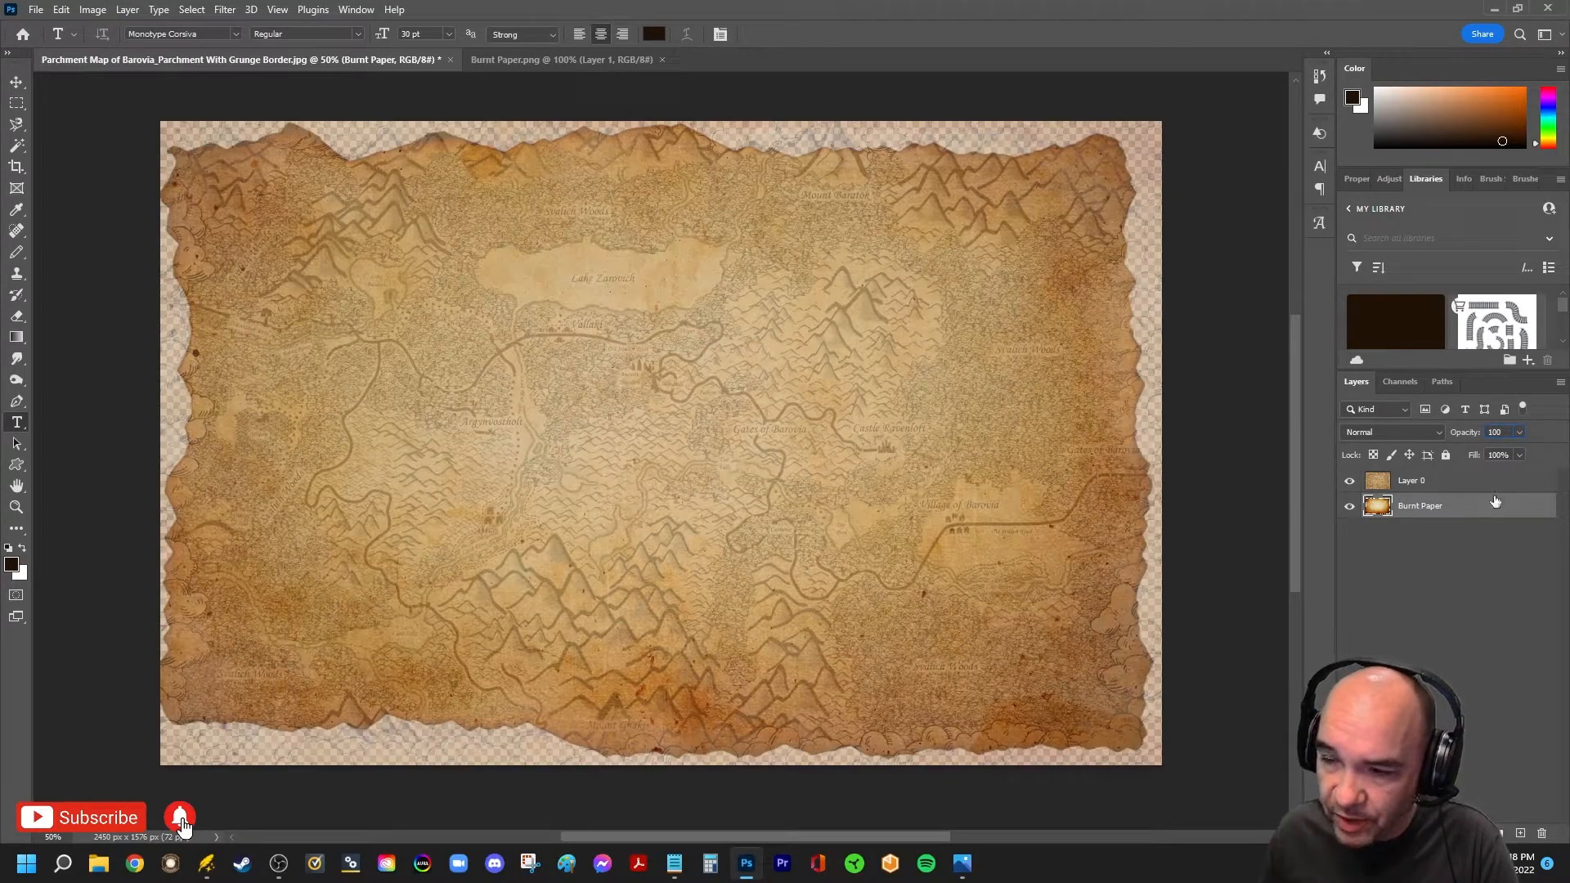
# Hide Burnt Paper to compare Layer 0 at 100% and 70% opacity, and show Burnt Paper again
pyautogui.click(1423, 484)
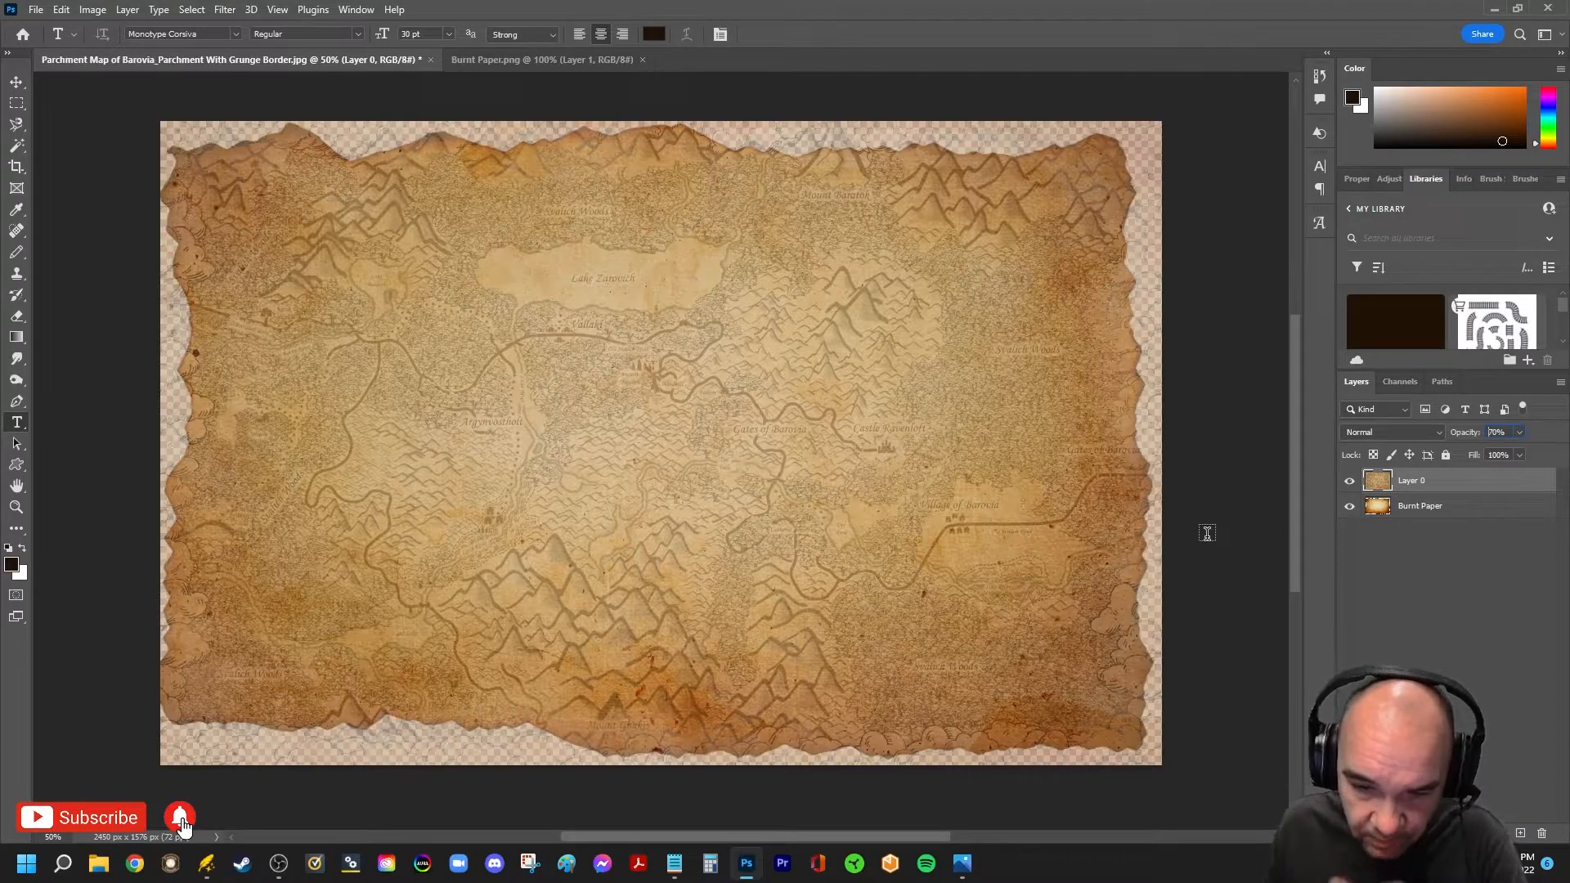
pyautogui.click(1349, 507)
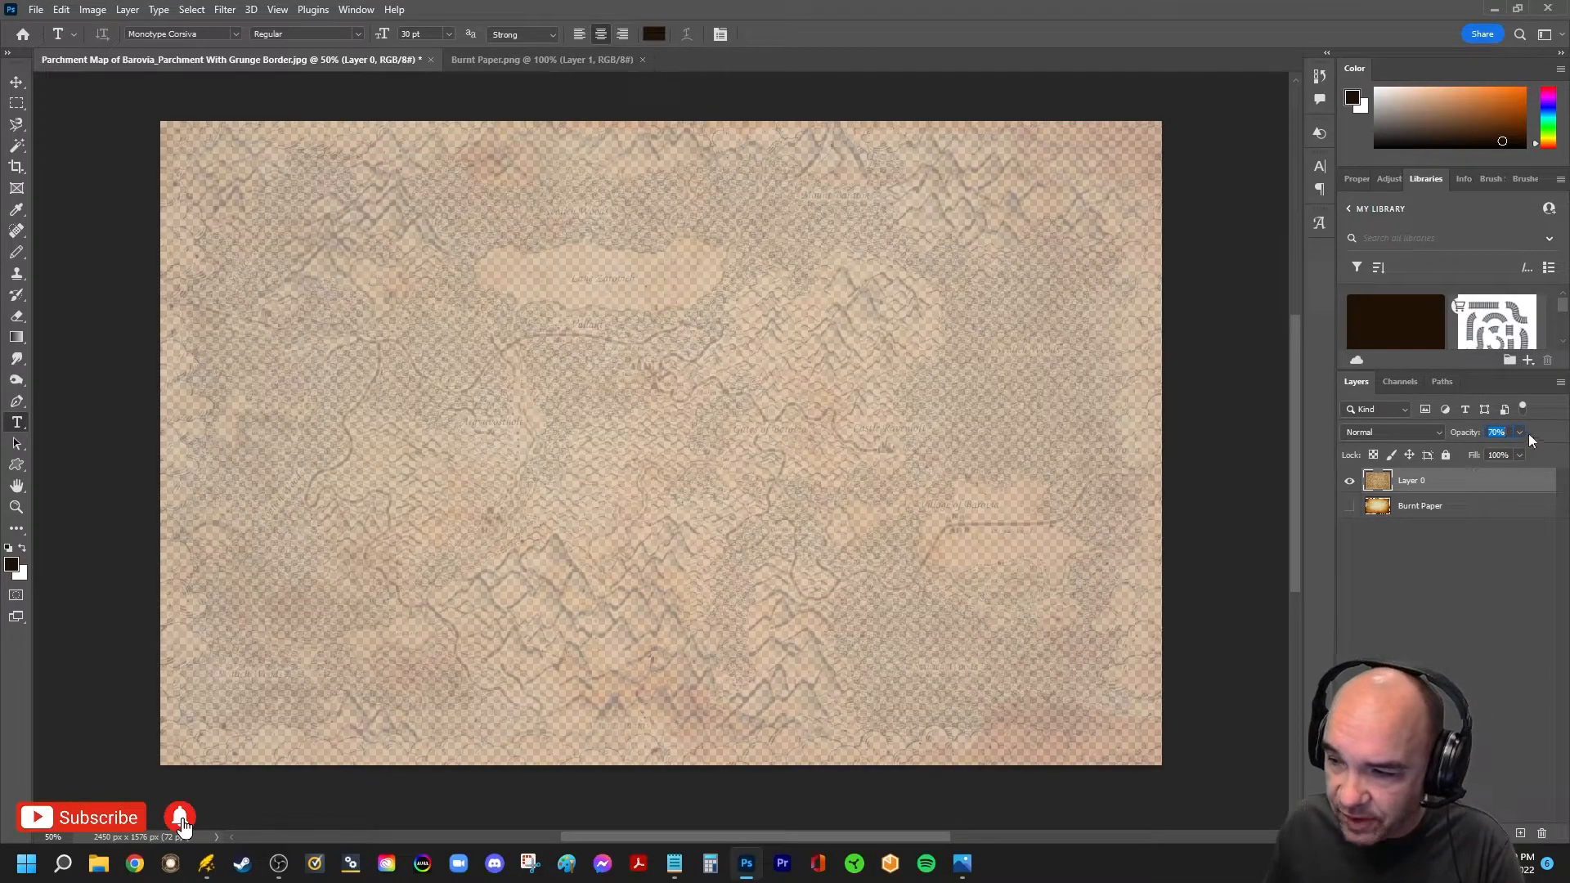
pyautogui.write('100')
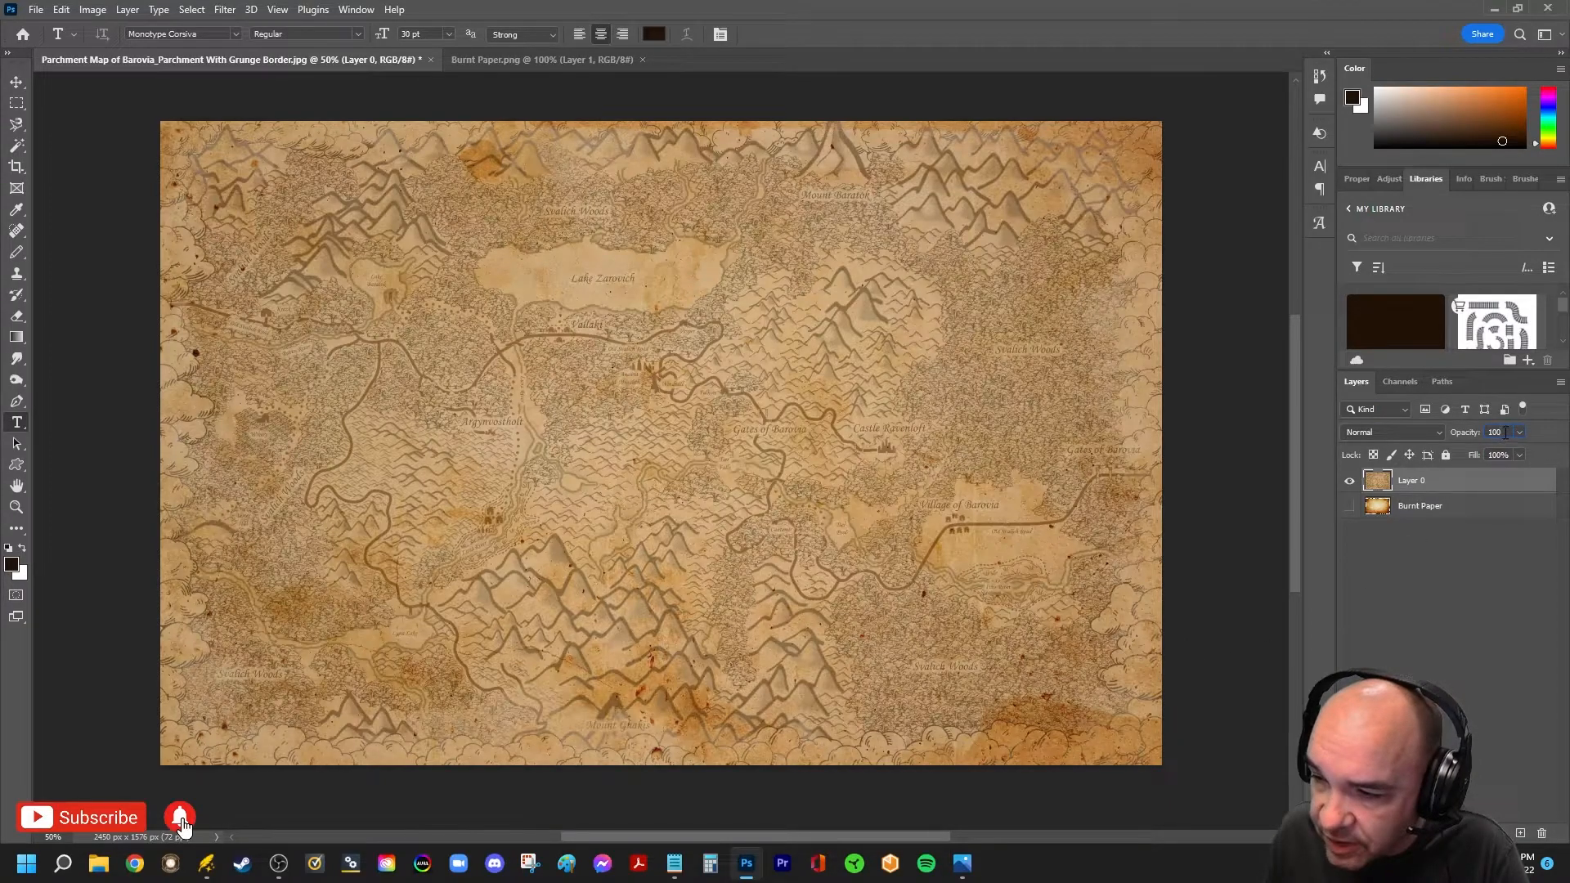
pyautogui.write('70')
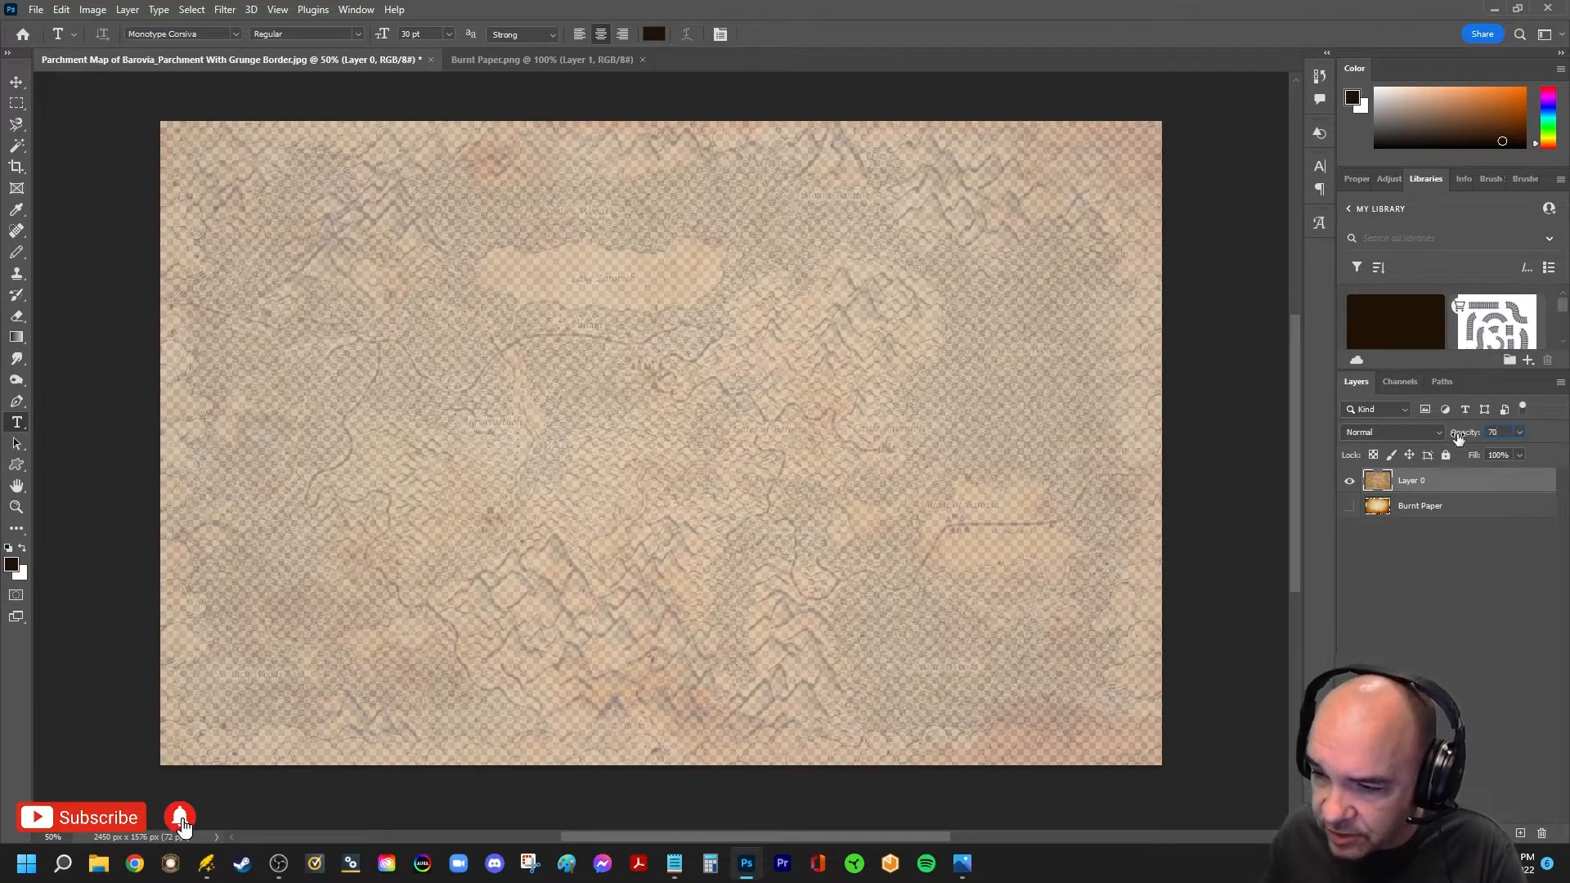
pyautogui.click(1348, 507)
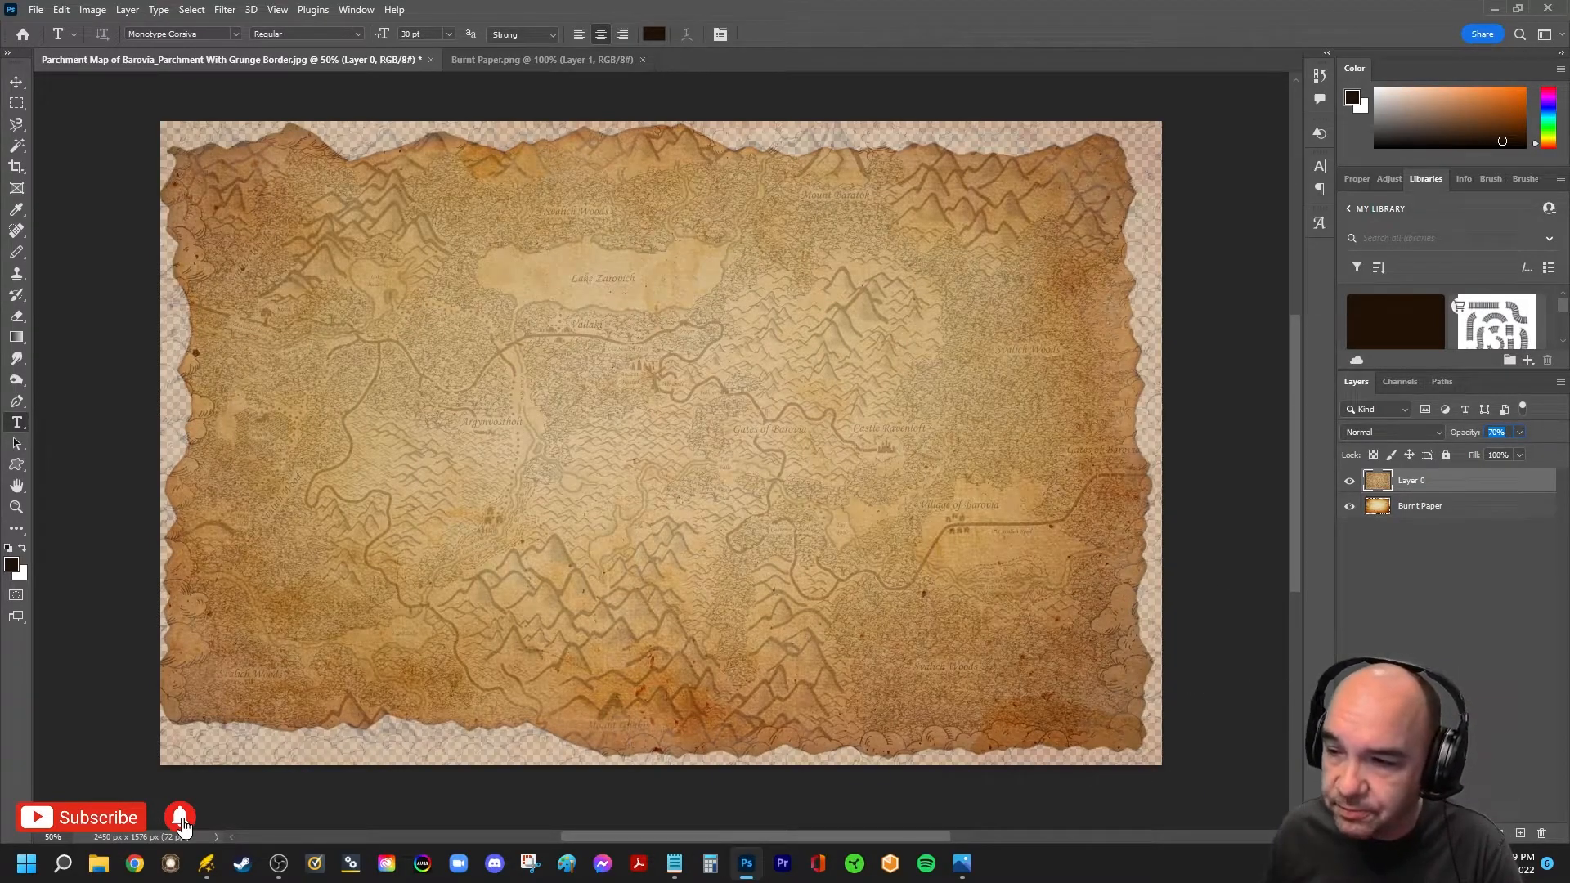
# Merge Layer 0 and Burnt Paper into a single layer and add a layer mask to it
pyautogui.keyDown('shift'); pyautogui.click(1437, 507); pyautogui.keyUp('shift')
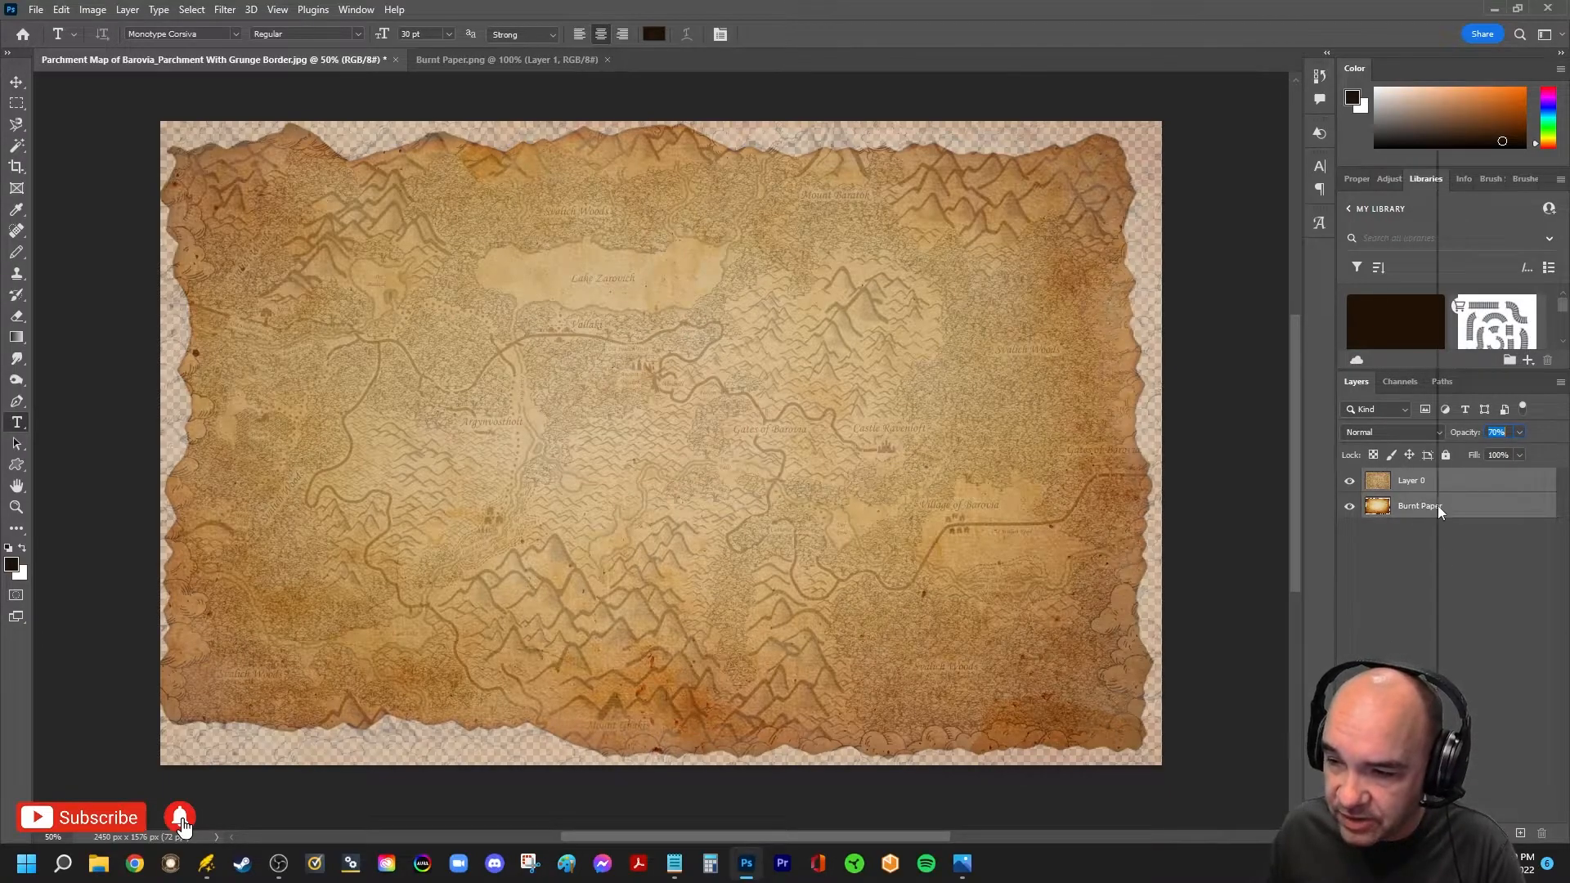
pyautogui.rightClick(1437, 509)
pyautogui.click(1274, 635)
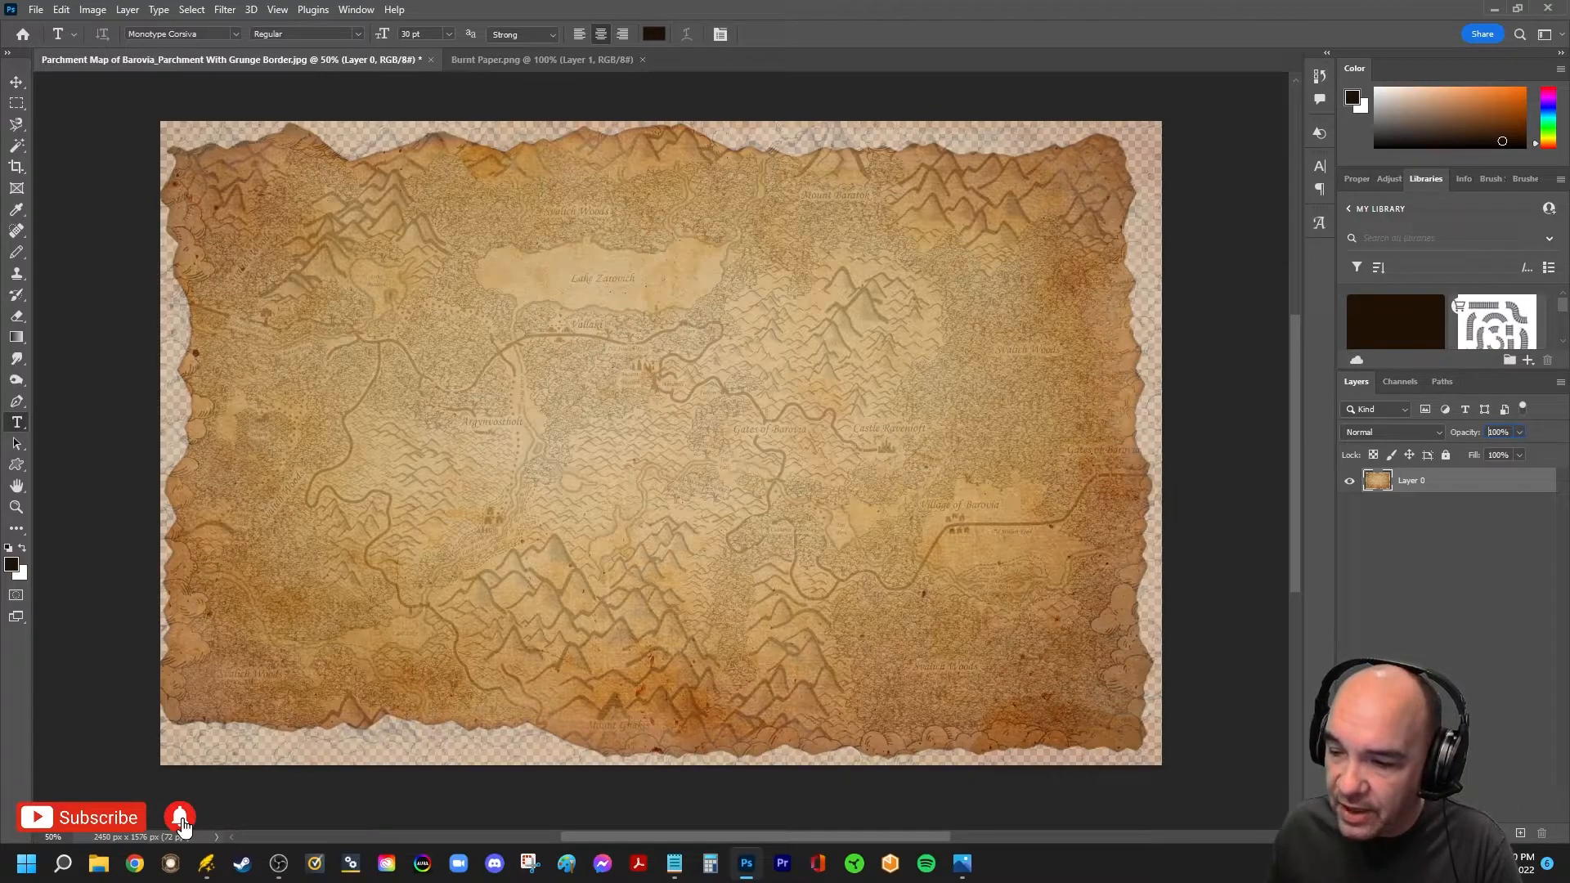
pyautogui.click(1456, 834)
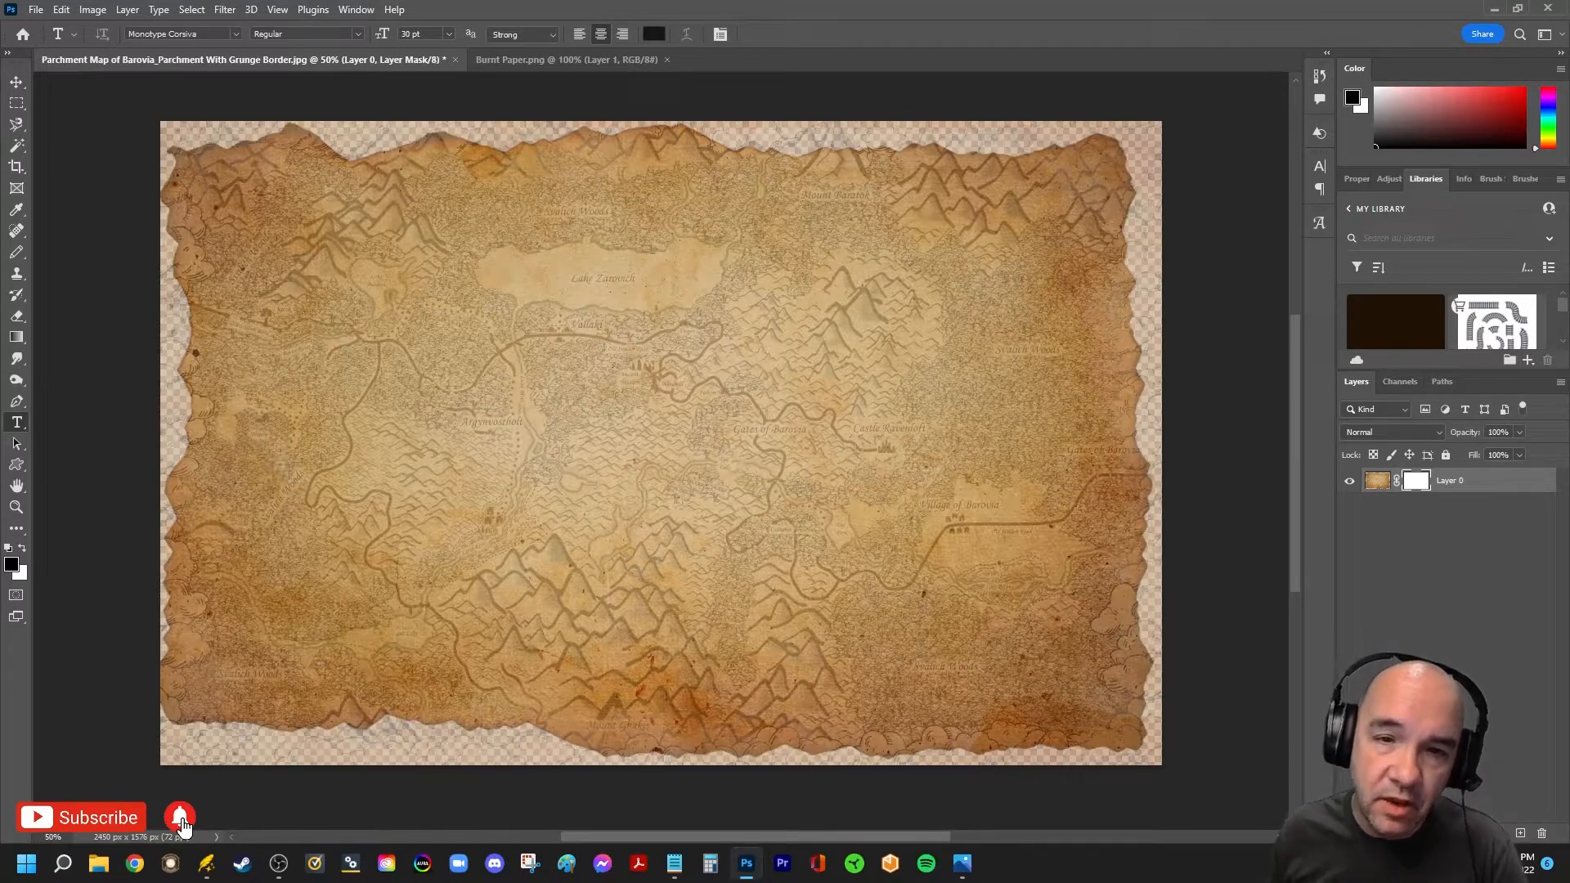
# Add a solid color fill layer in pure red (ff0000) and place it beneath the merged map layer
pyautogui.click(128, 9)
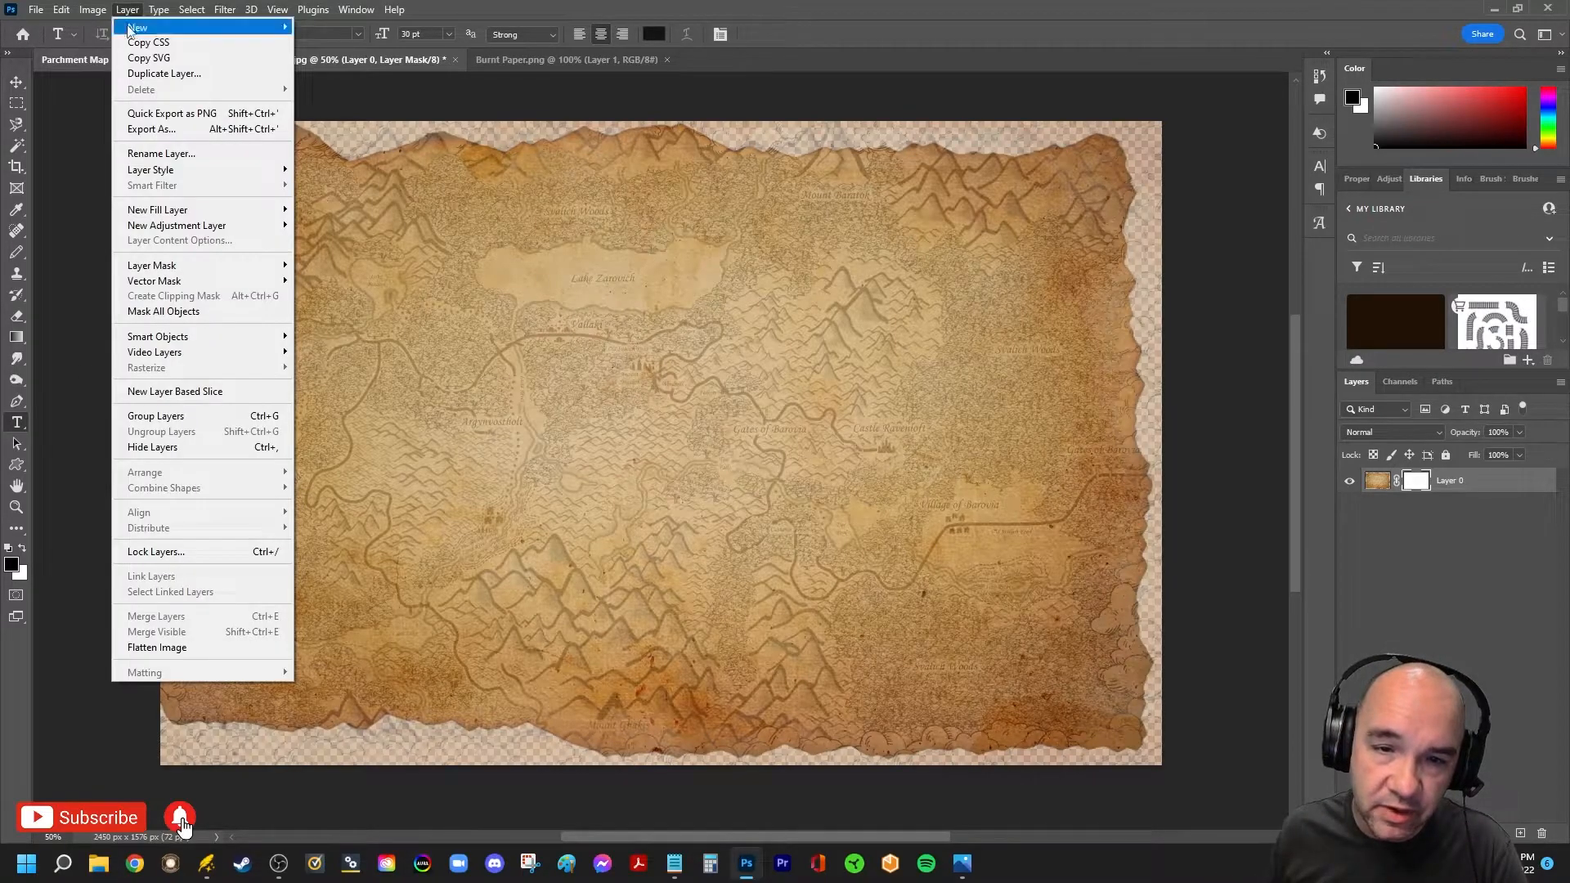
pyautogui.moveTo(169, 173)
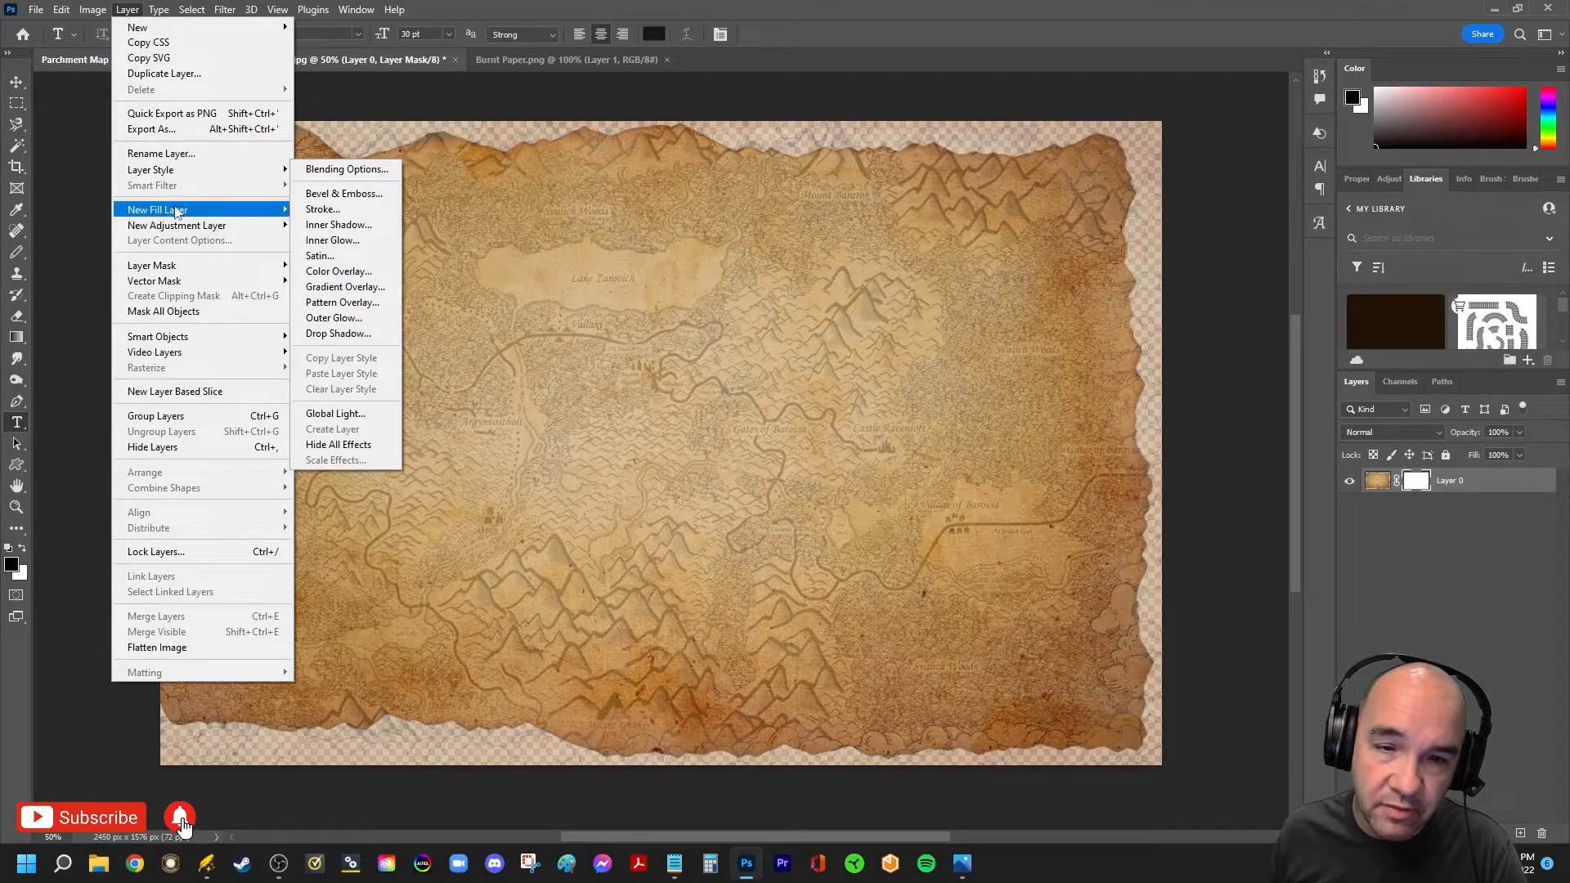
pyautogui.moveTo(176, 212)
pyautogui.click(331, 210)
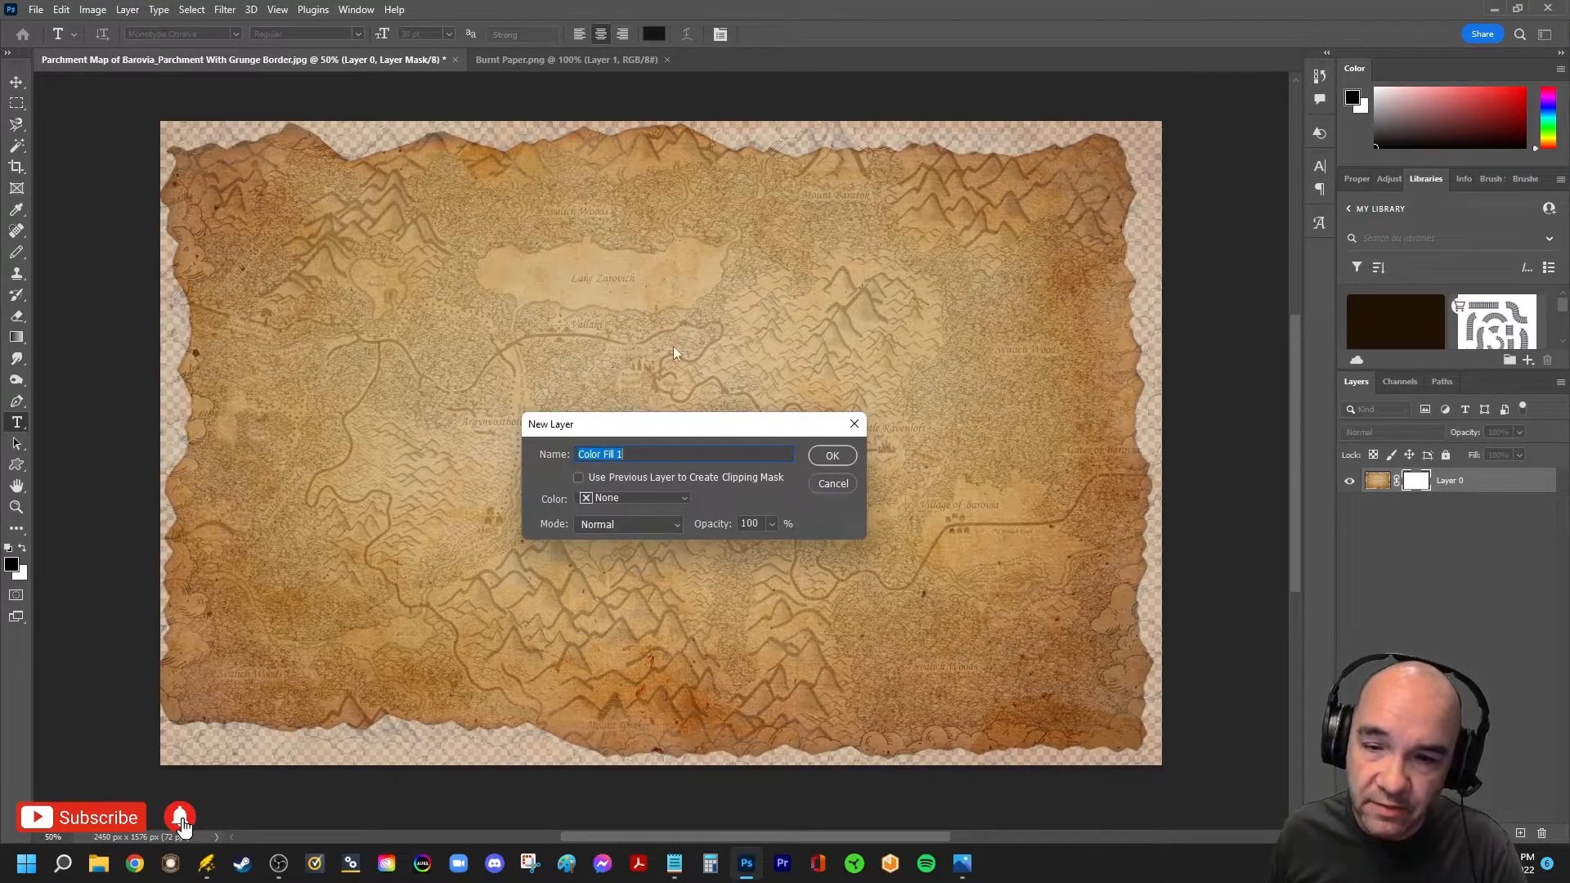
pyautogui.click(837, 460)
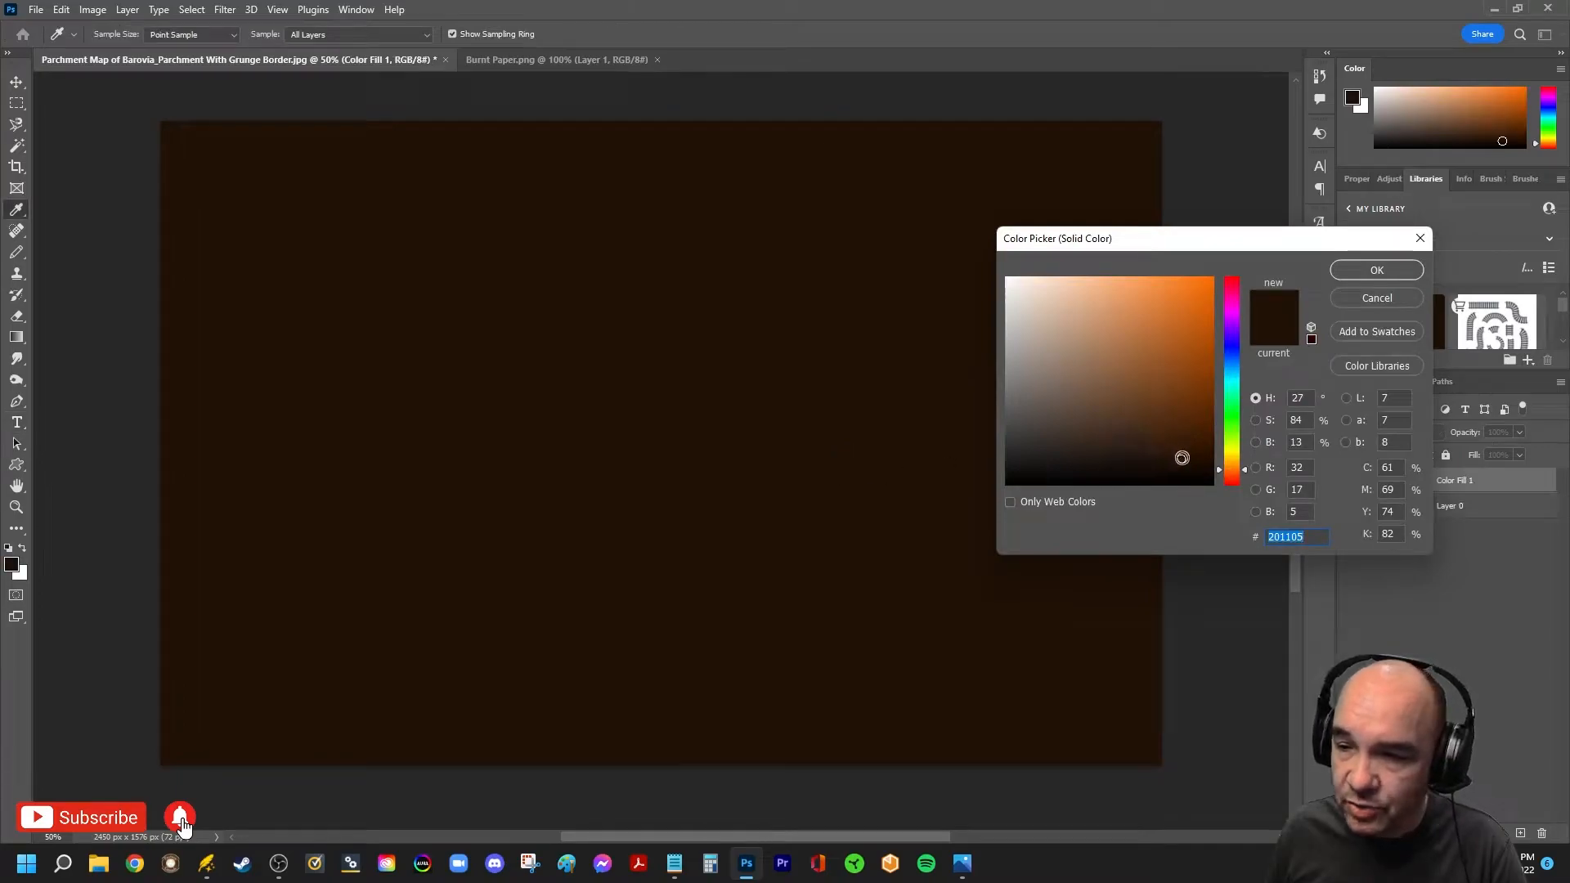
pyautogui.moveTo(1242, 471); pyautogui.dragTo(1244, 284)
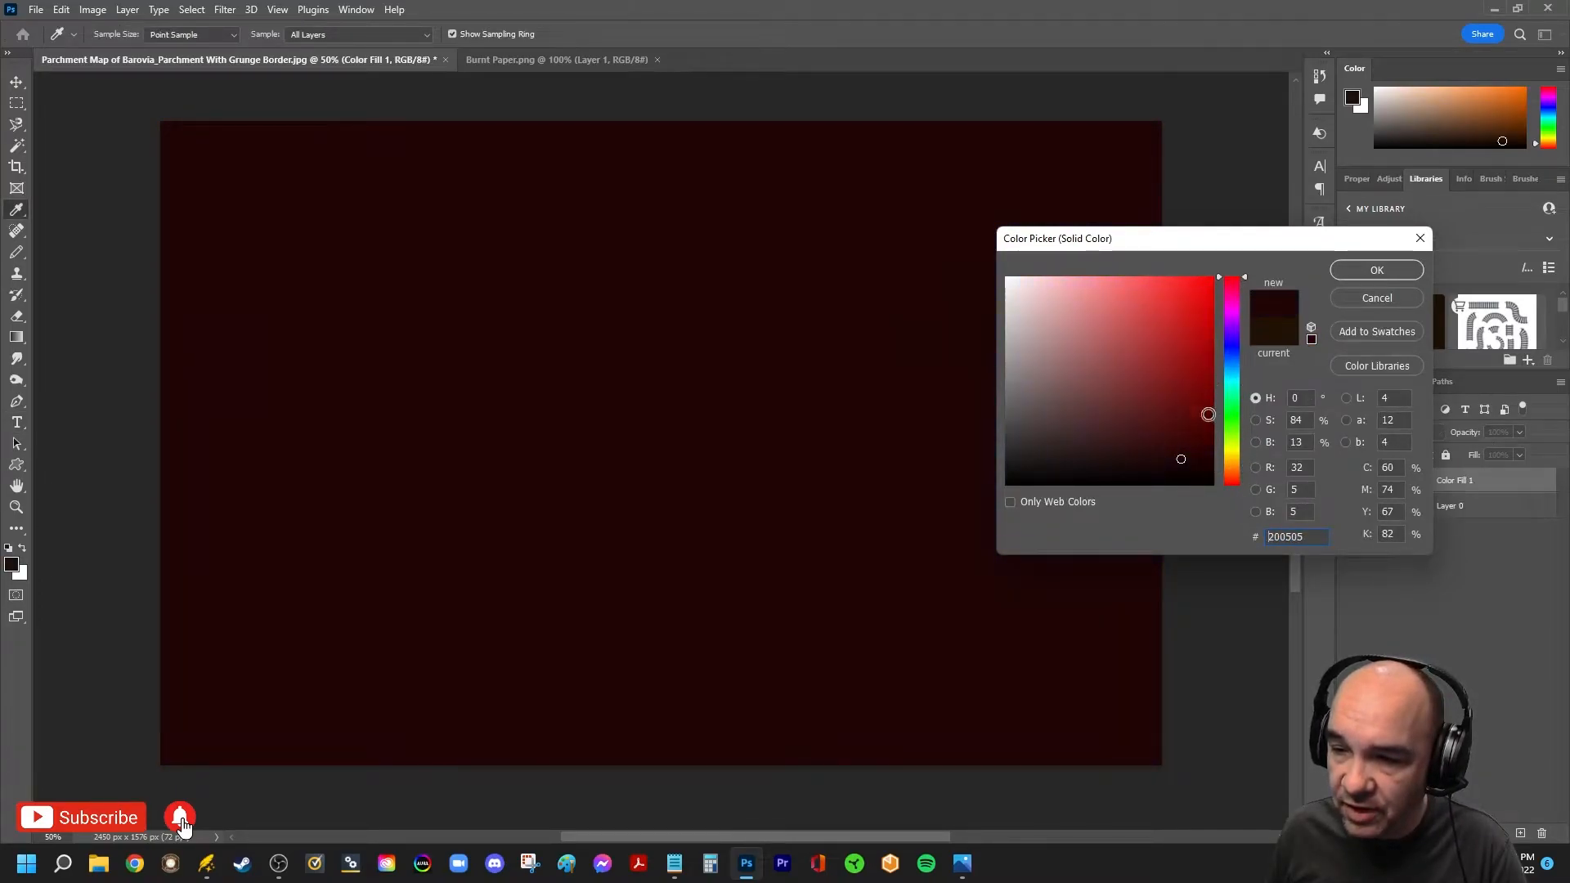
pyautogui.moveTo(1182, 458); pyautogui.dragTo(1213, 278)
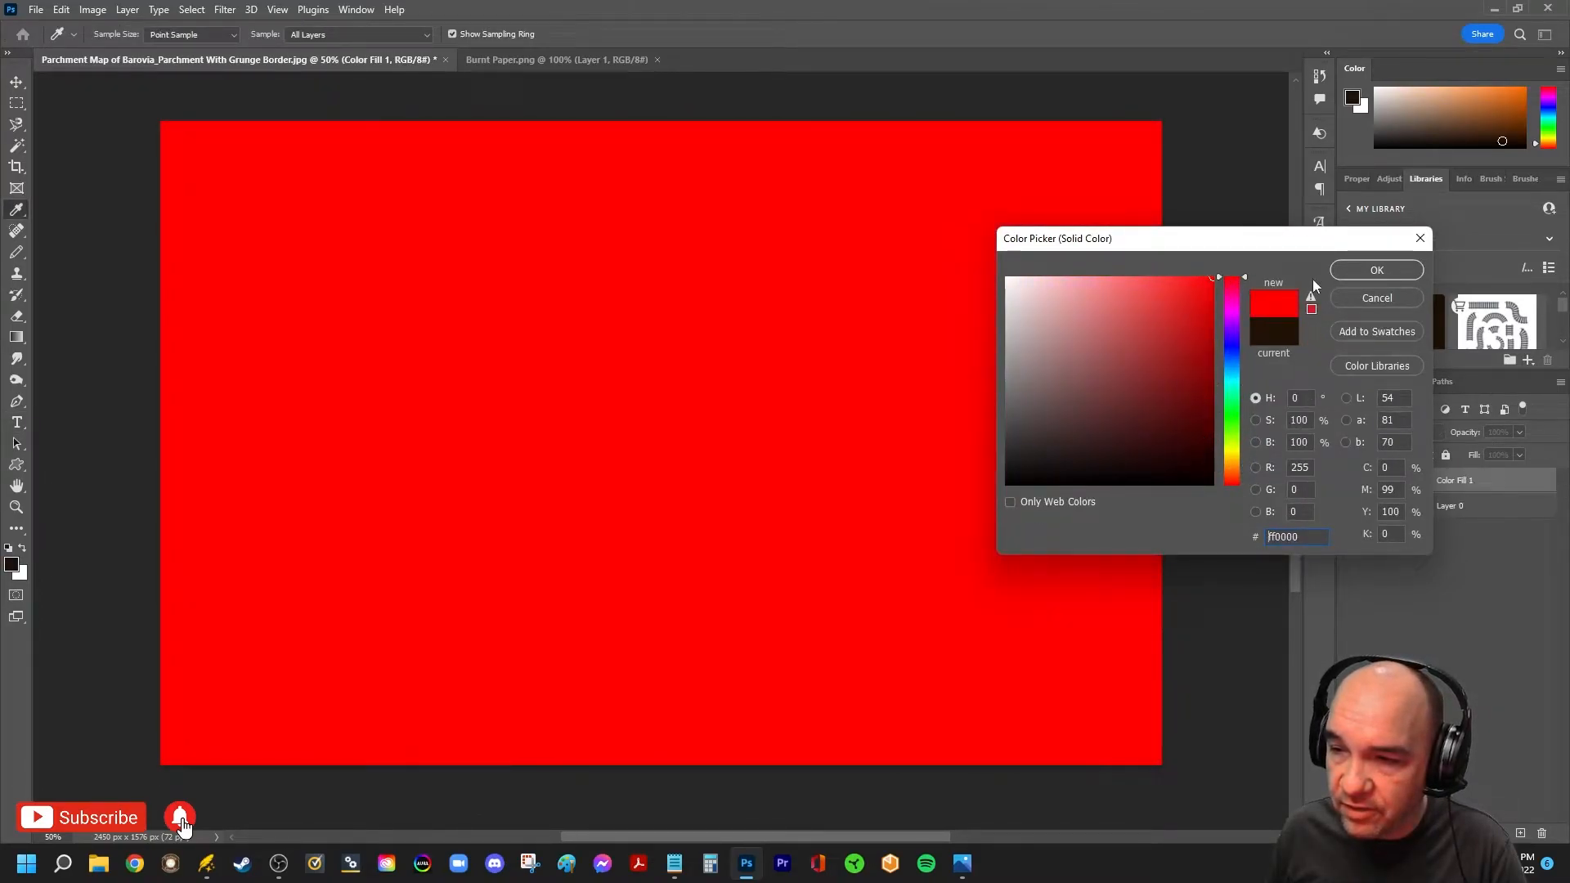
pyautogui.click(1364, 276)
pyautogui.moveTo(1461, 510); pyautogui.dragTo(1454, 473)
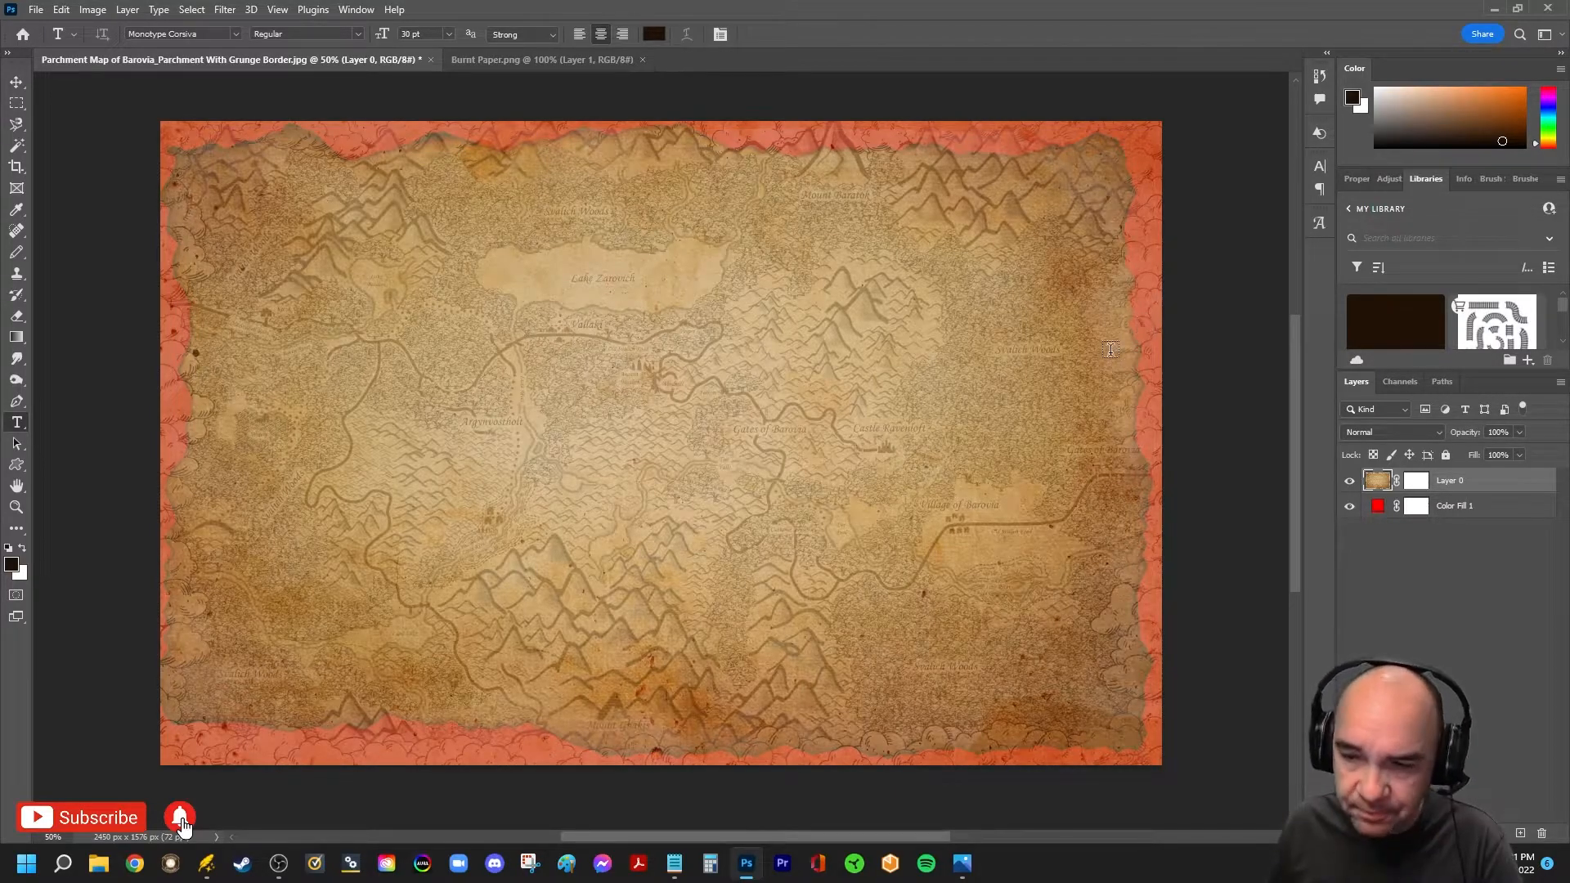
# Using the 35 px Pencil in black on Layer 0's mask, hide the border just outside the torn edge around the map's northeast corner
pyautogui.scroll(9, 1086, 350)
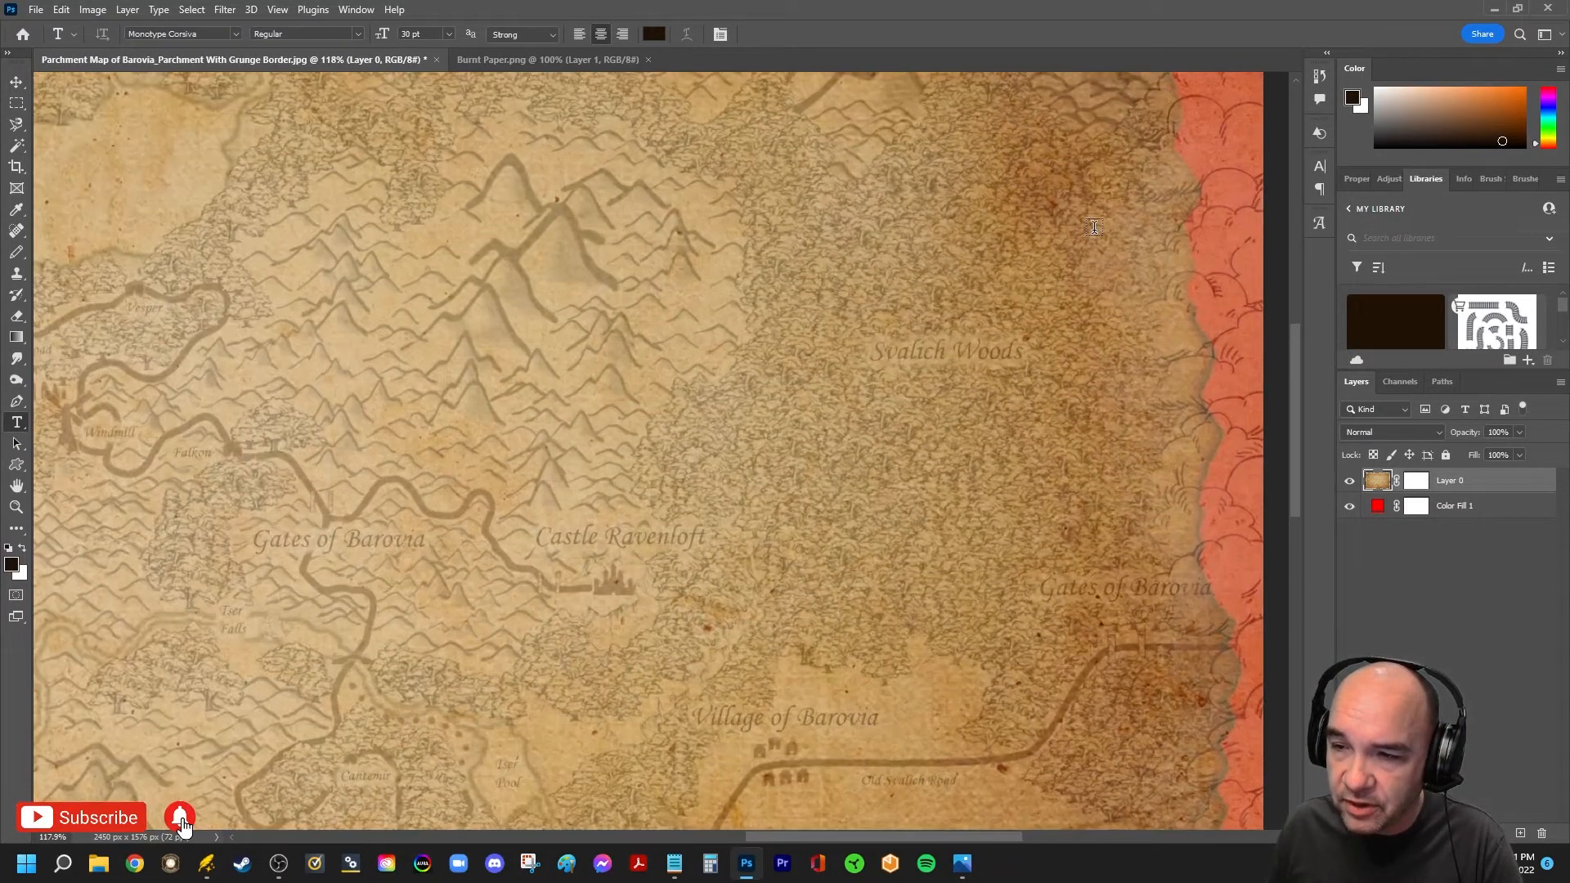
pyautogui.moveTo(1093, 227); pyautogui.dragTo(909, 630)
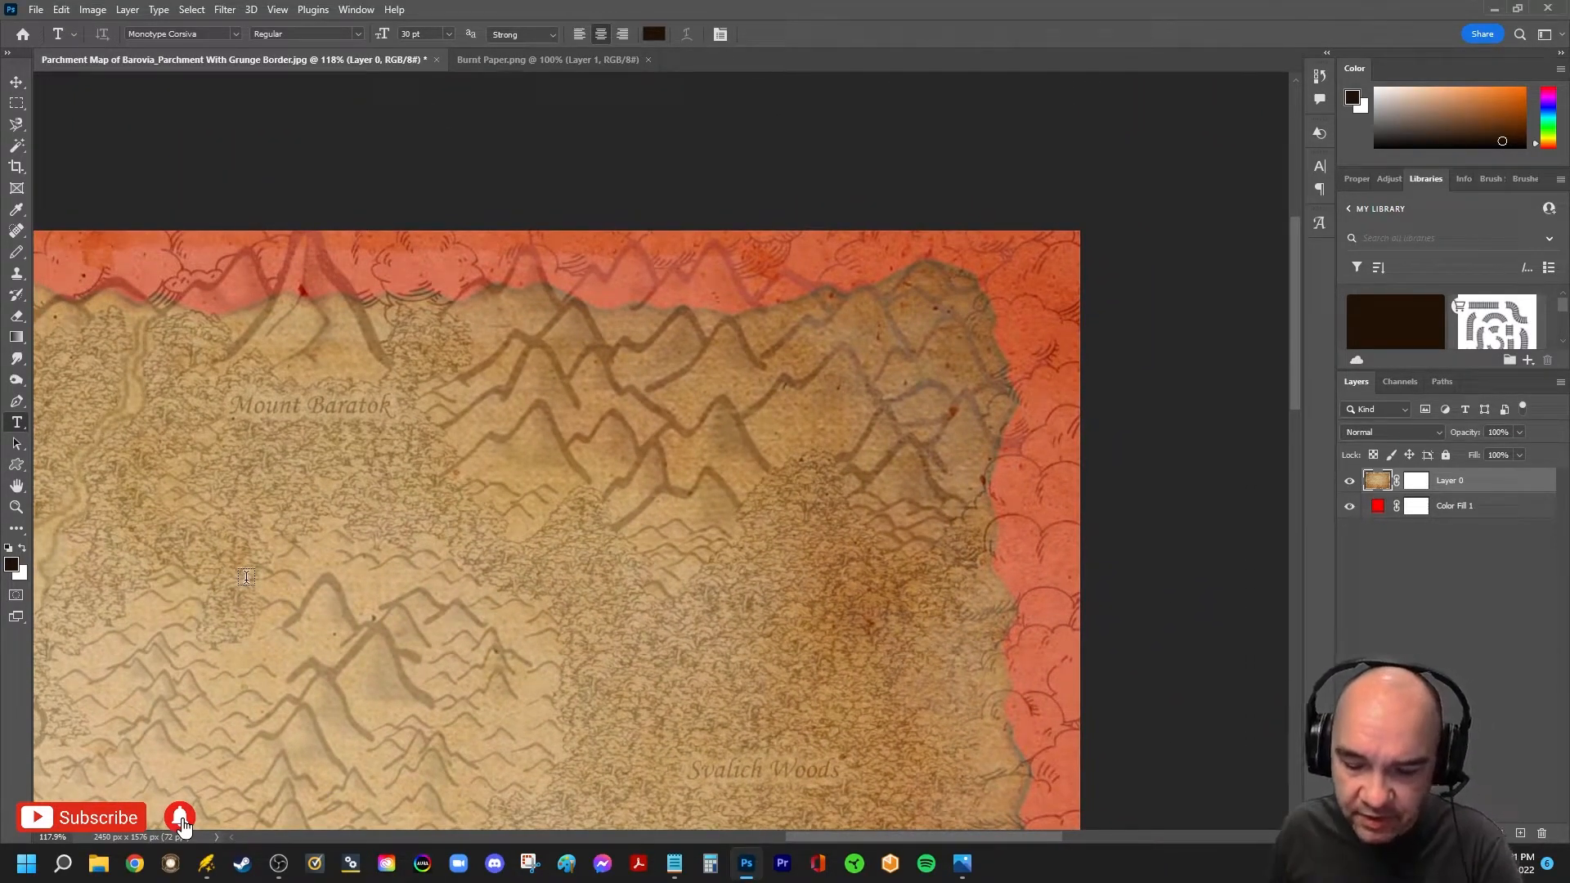
pyautogui.press('b')
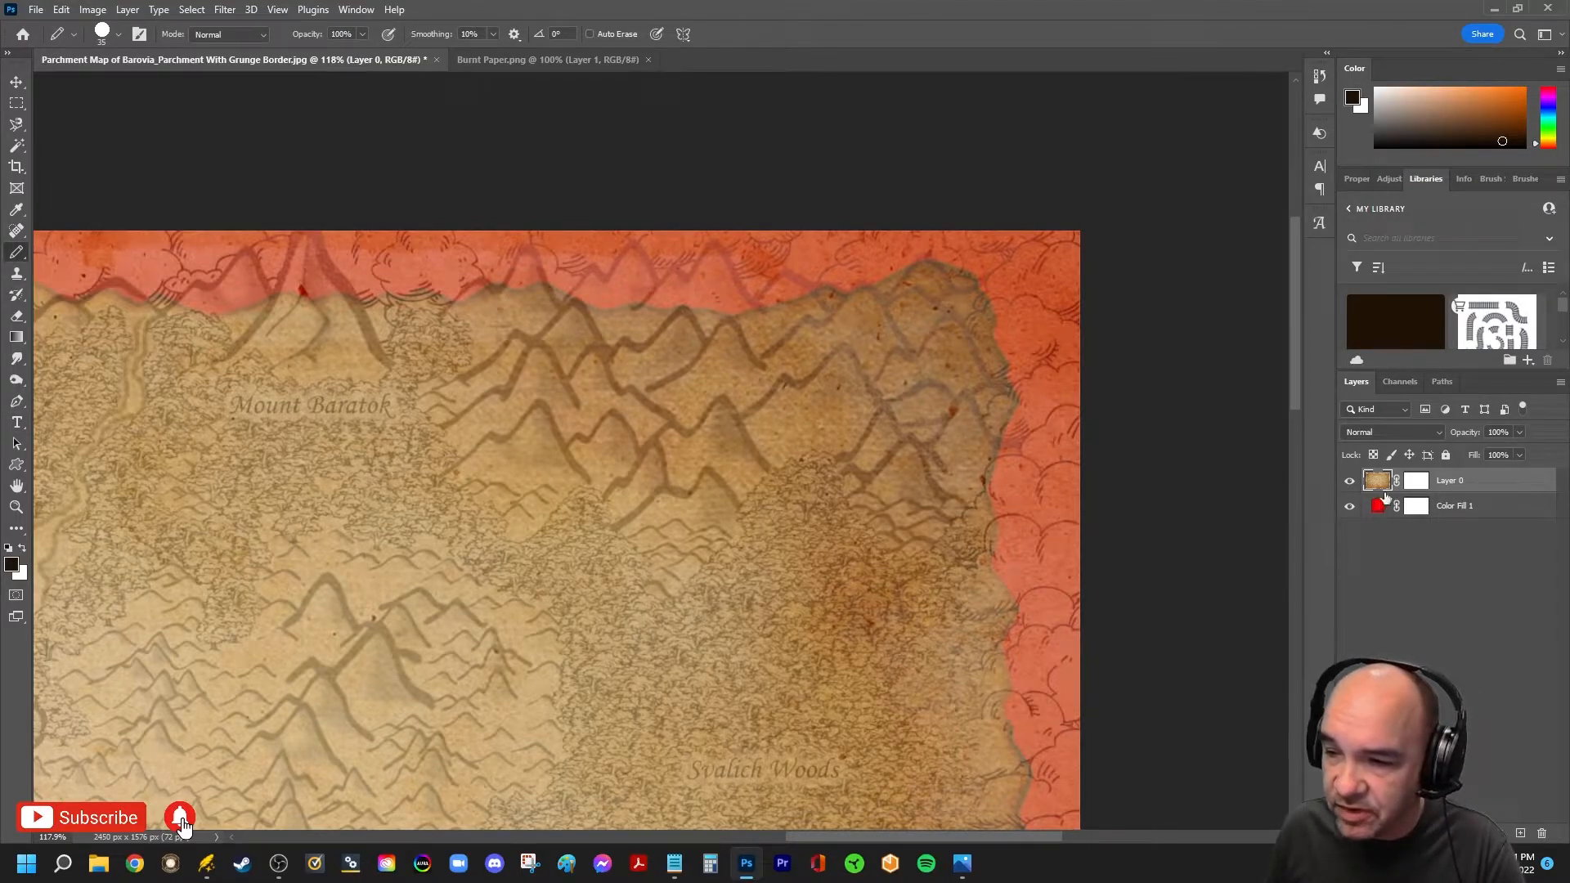
pyautogui.click(1419, 483)
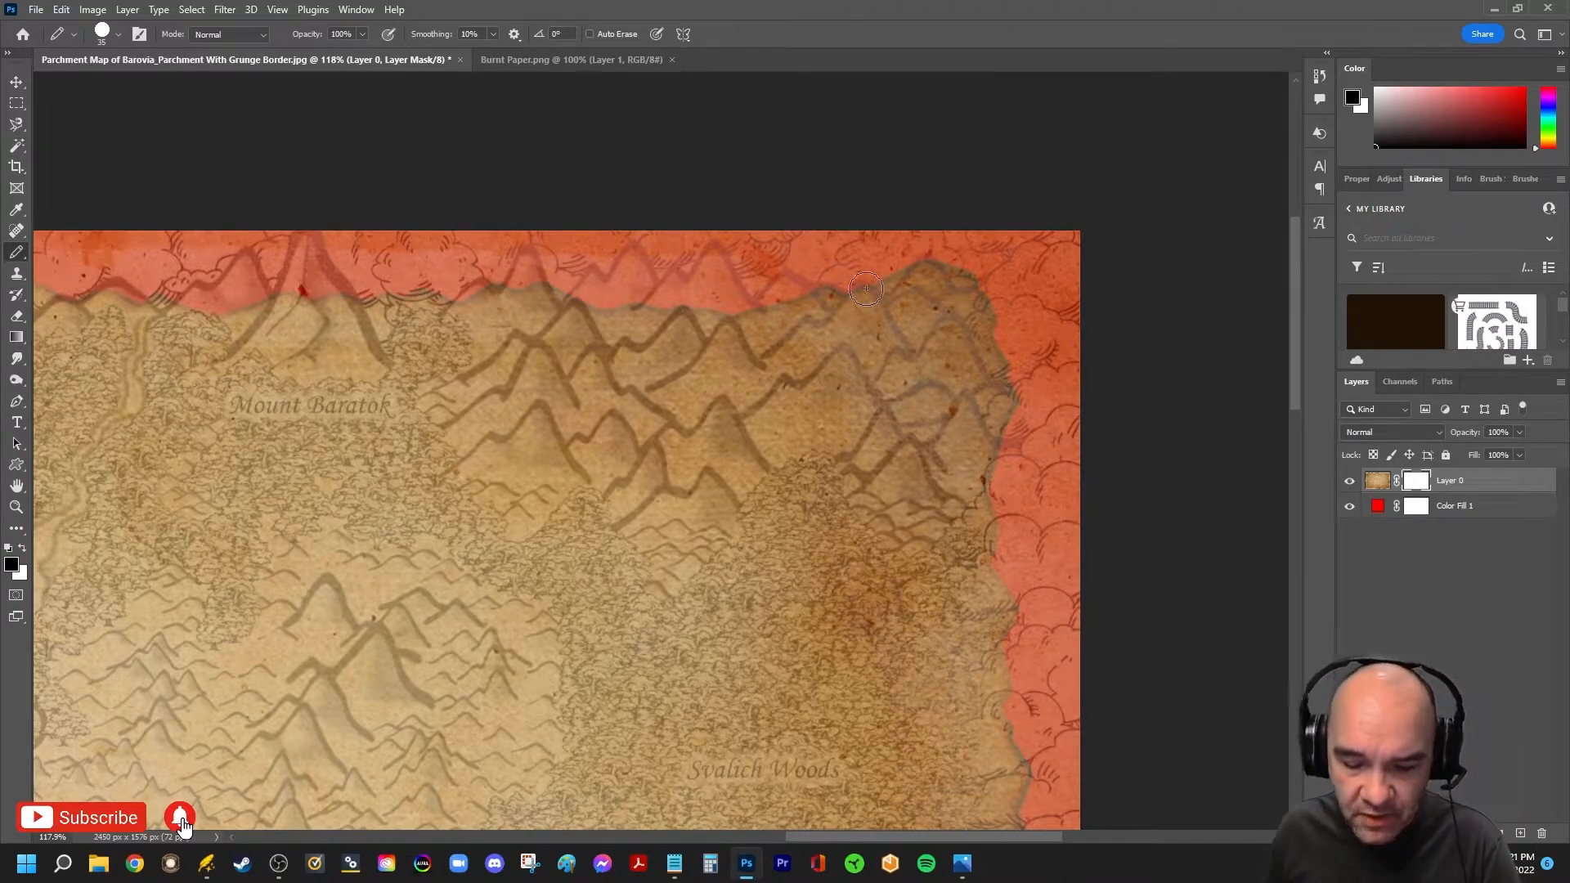
pyautogui.scroll(5, 898, 314)
pyautogui.moveTo(895, 292); pyautogui.dragTo(735, 425)
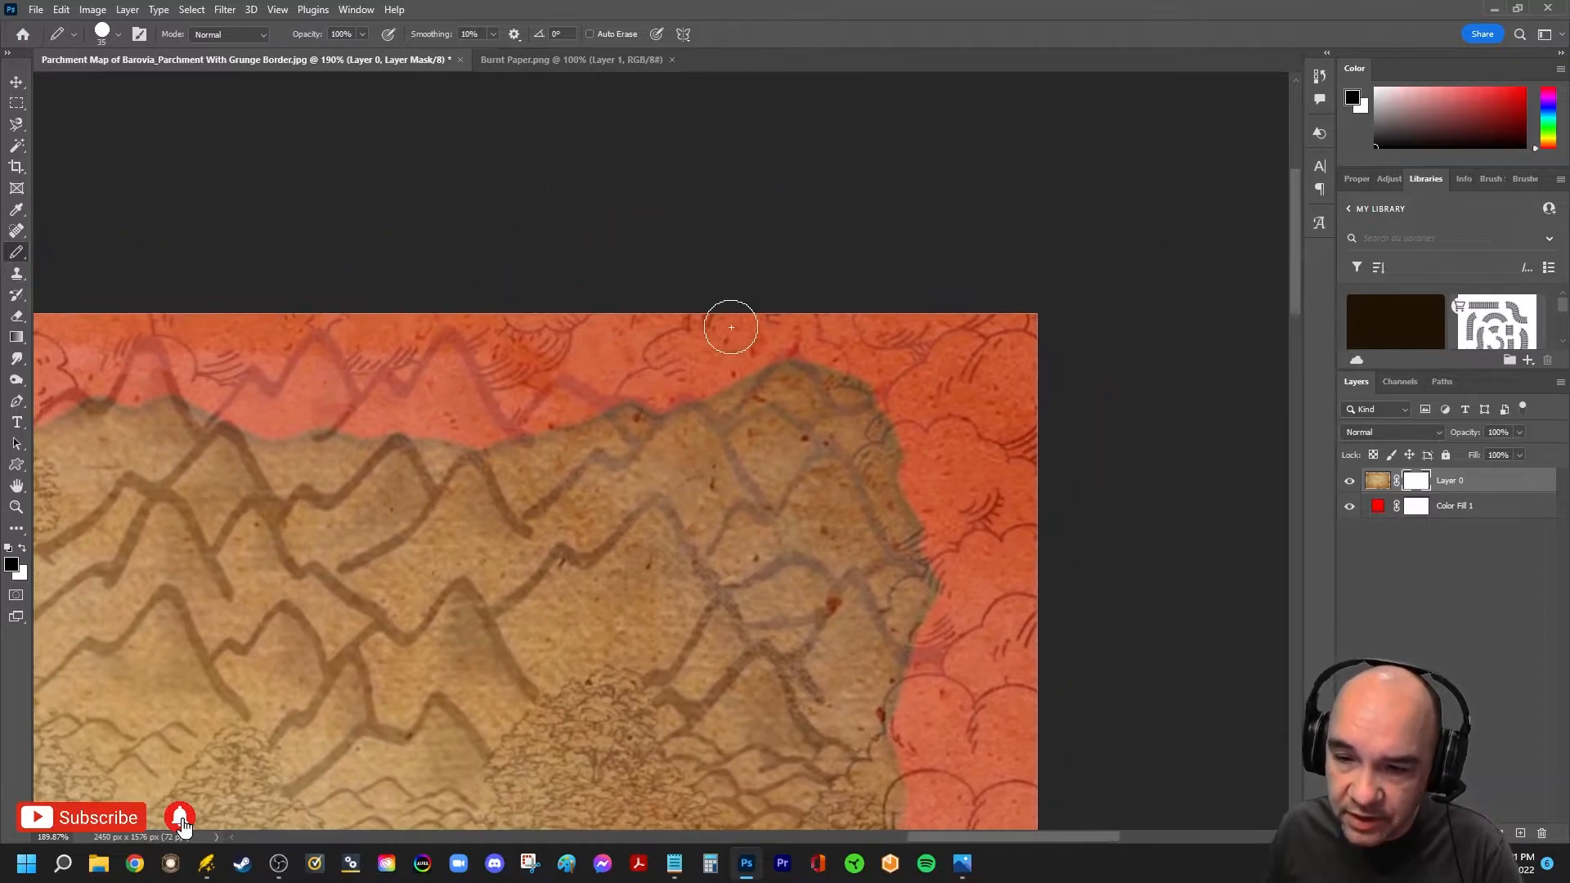
pyautogui.click(662, 385)
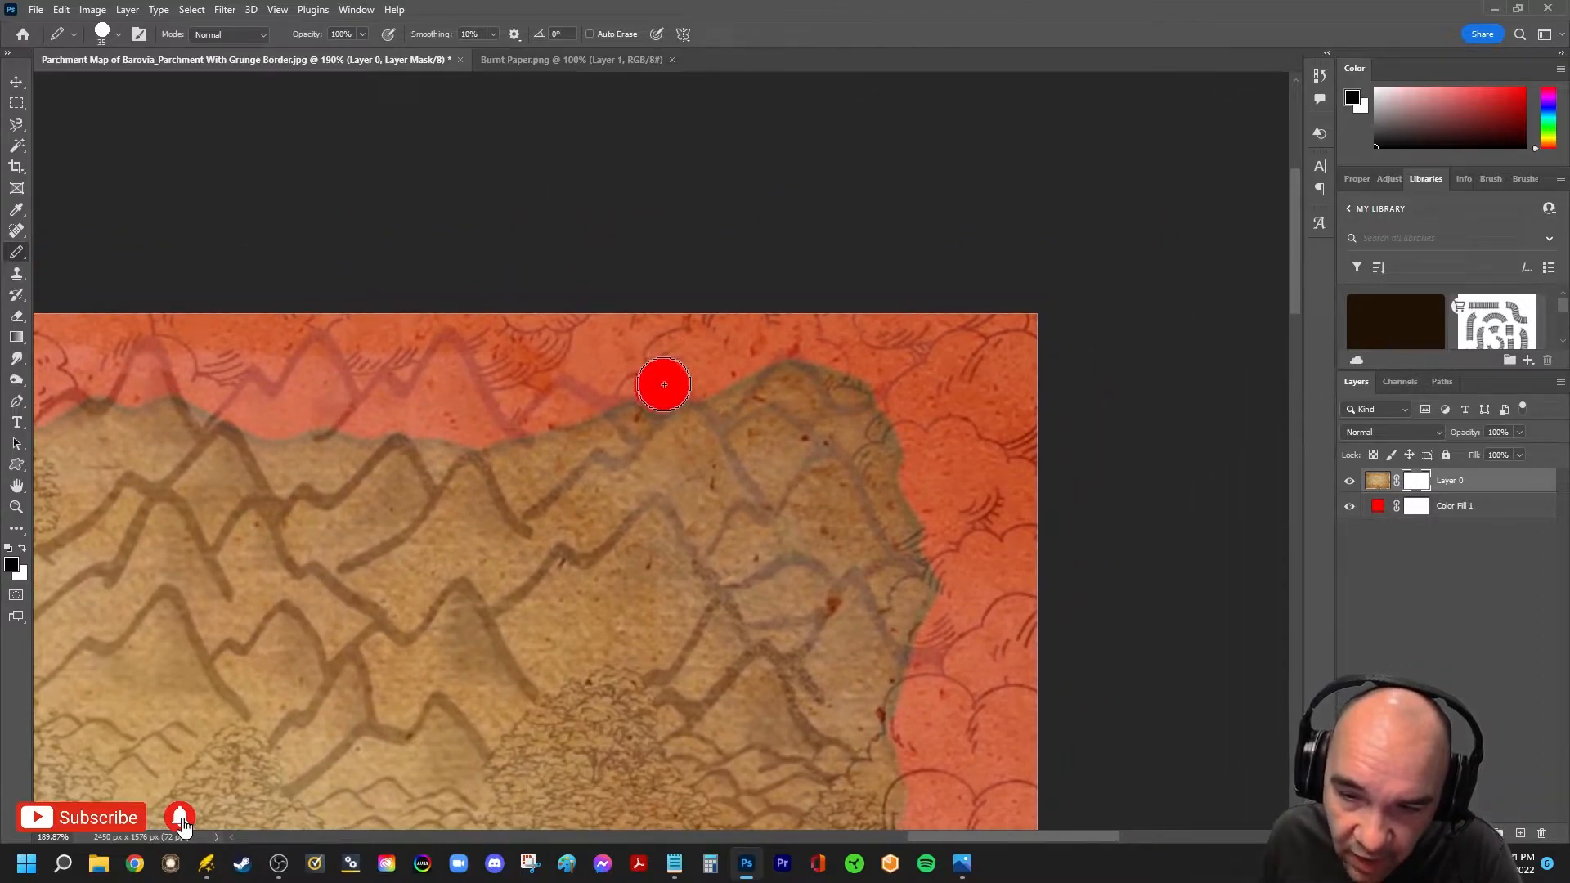
pyautogui.moveTo(672, 380)
pyautogui.mouseDown()
pyautogui.moveTo(779, 333)
pyautogui.moveTo(862, 351)
pyautogui.mouseUp()
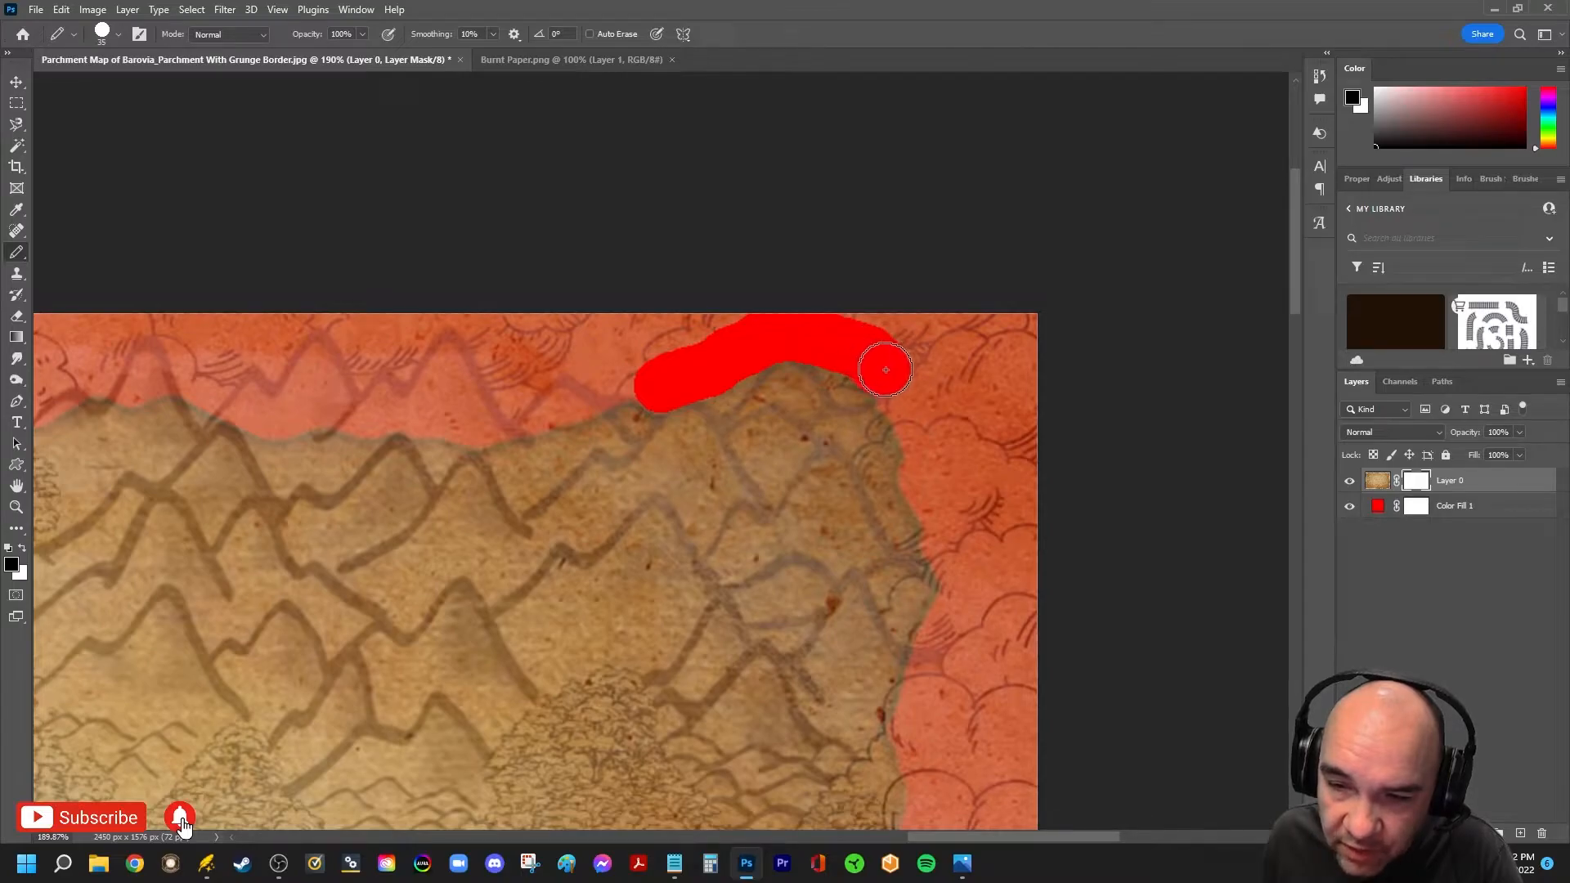
pyautogui.moveTo(897, 392); pyautogui.dragTo(965, 534)
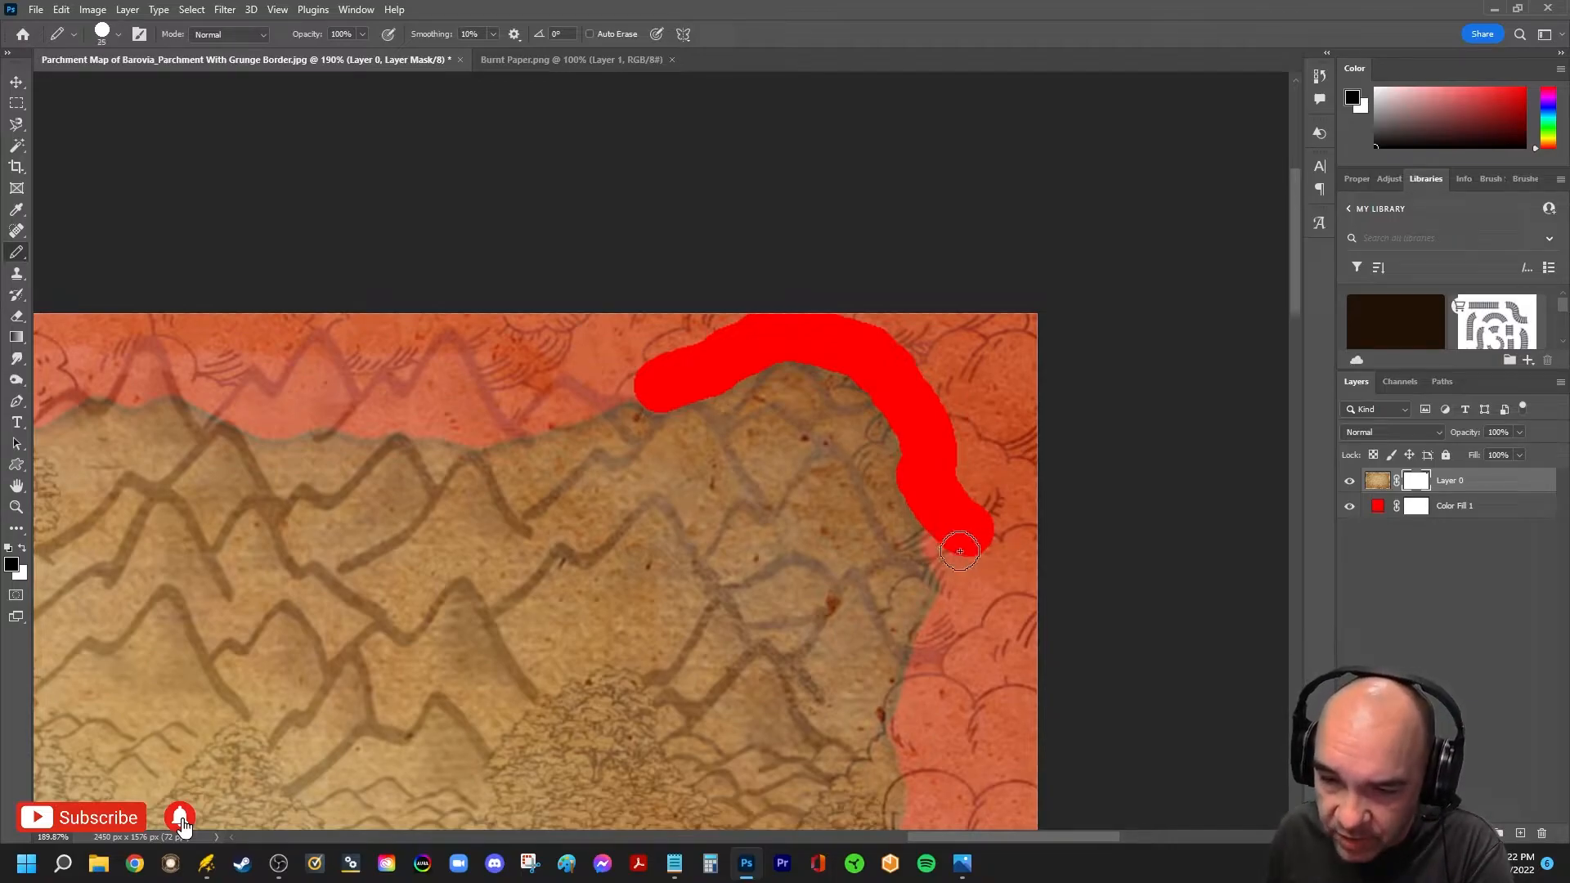
# Reduce the pencil to 10 px and mask closely along the narrow notch of the torn edge below the northeast corner
pyautogui.scroll(5, 959, 550)
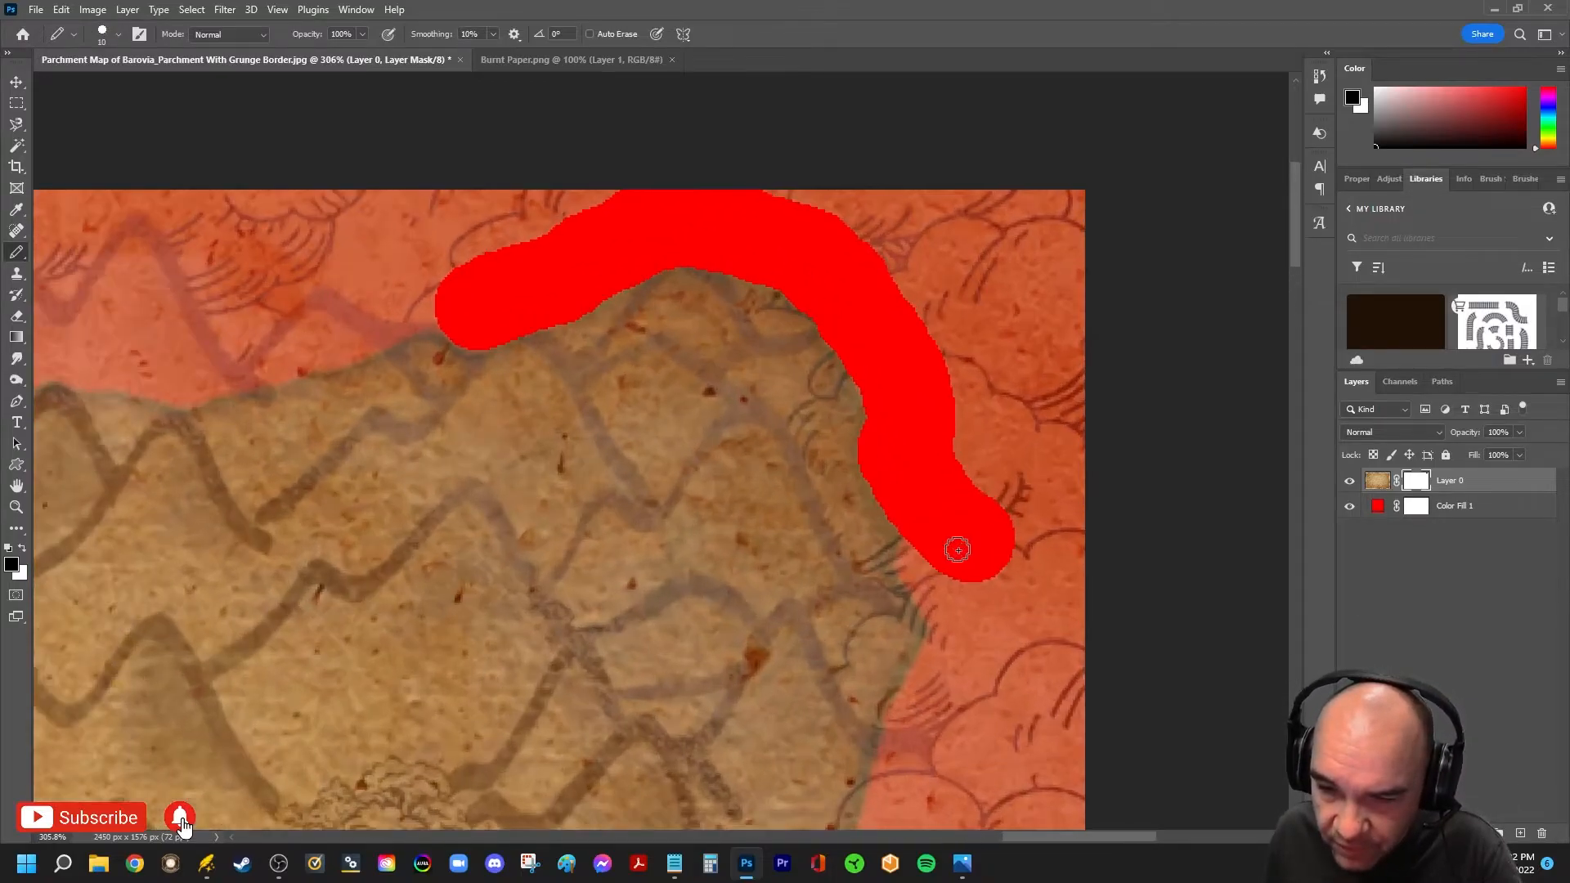
pyautogui.moveTo(915, 560); pyautogui.dragTo(918, 425)
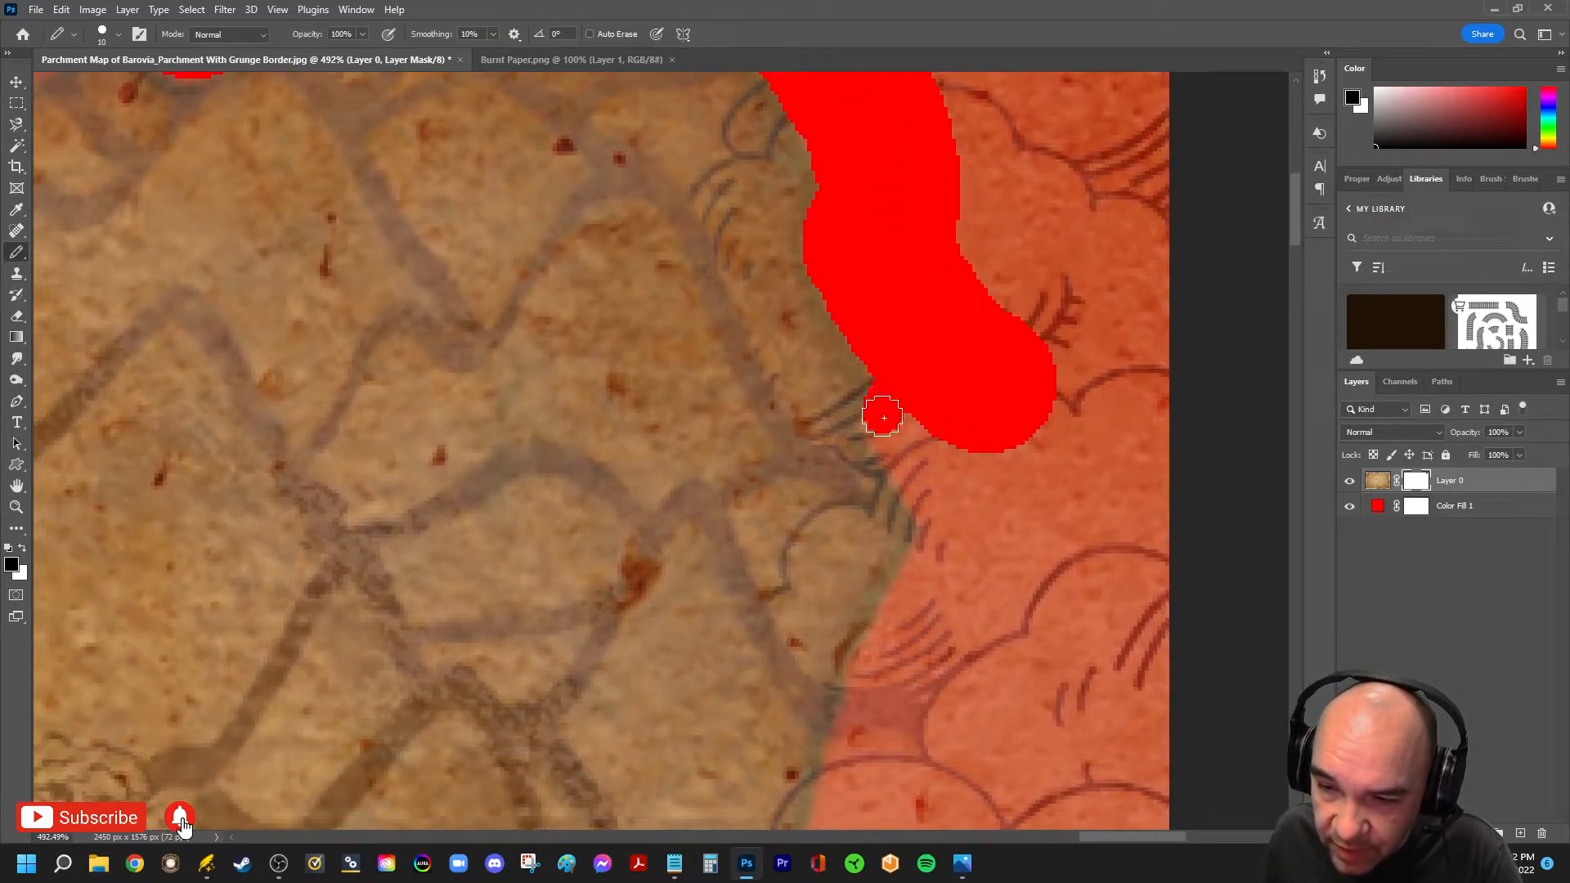
pyautogui.moveTo(904, 465)
pyautogui.mouseDown()
pyautogui.moveTo(931, 501)
pyautogui.moveTo(910, 420)
pyautogui.mouseUp()
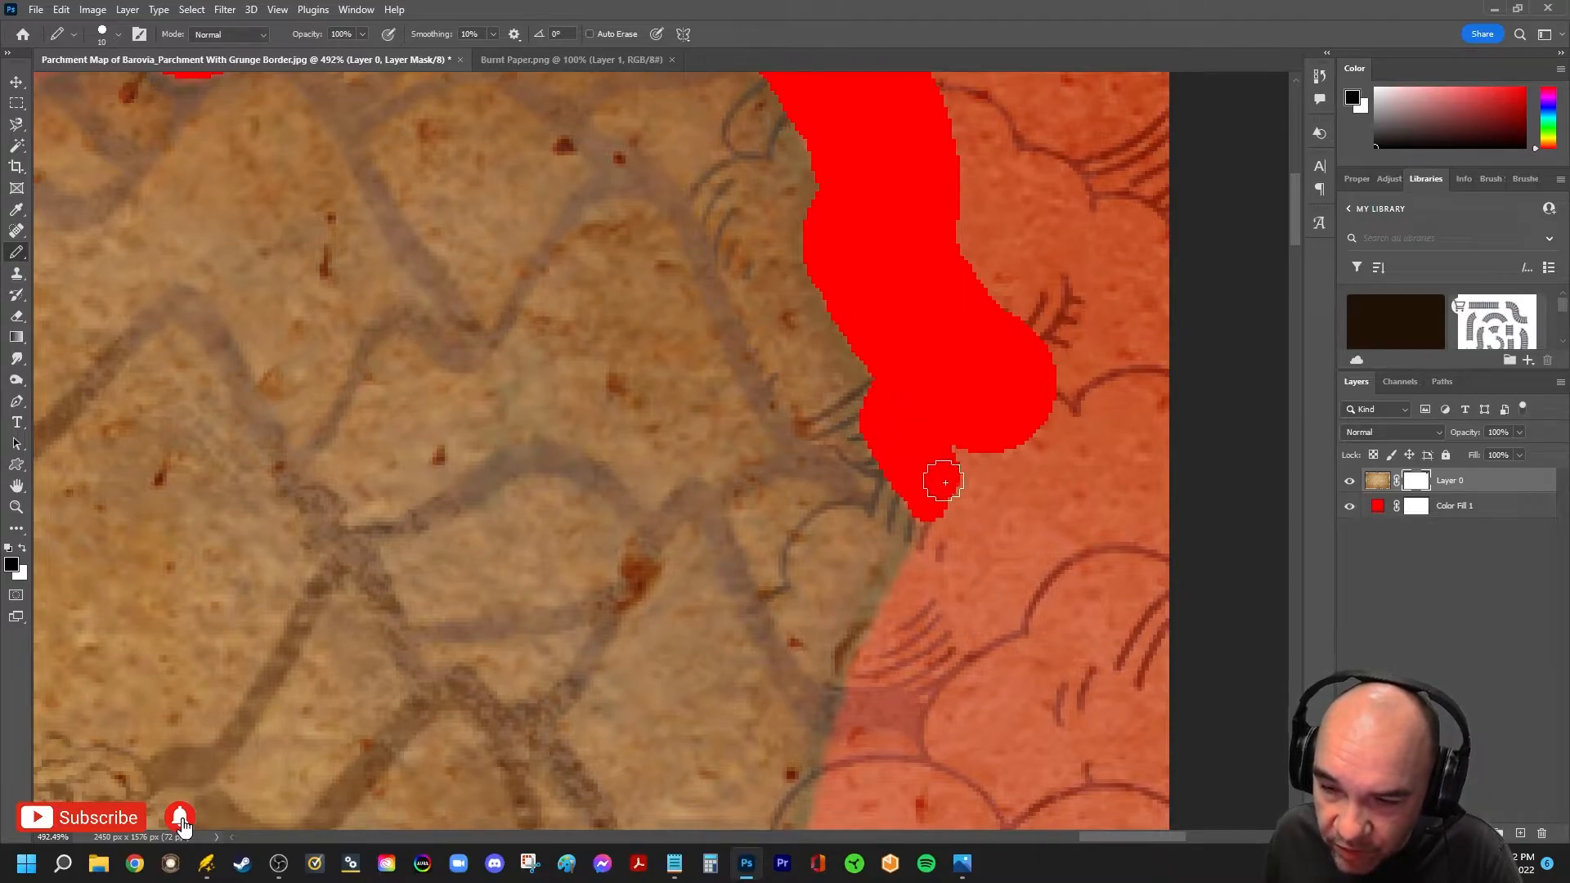
pyautogui.moveTo(955, 479)
pyautogui.mouseDown()
pyautogui.moveTo(854, 723)
pyautogui.moveTo(910, 391)
pyautogui.moveTo(876, 558)
pyautogui.moveTo(856, 572)
pyautogui.moveTo(1237, 574)
pyautogui.moveTo(1197, 554)
pyautogui.moveTo(909, 551)
pyautogui.moveTo(907, 526)
pyautogui.moveTo(1225, 511)
pyautogui.moveTo(1163, 490)
pyautogui.moveTo(919, 500)
pyautogui.moveTo(919, 467)
pyautogui.moveTo(1207, 469)
pyautogui.moveTo(1215, 444)
pyautogui.moveTo(943, 442)
pyautogui.moveTo(933, 416)
pyautogui.moveTo(1087, 403)
pyautogui.moveTo(1177, 344)
pyautogui.moveTo(1087, 326)
pyautogui.moveTo(1014, 349)
pyautogui.moveTo(1079, 150)
pyautogui.moveTo(1183, 259)
pyautogui.mouseUp()
# Enlarge the pencil to 35 px and mask the rest of the border outside the torn edge around the northeast corner
pyautogui.press('space')
pyautogui.press(']')
pyautogui.press(']')
pyautogui.press(']')
pyautogui.press(']')
pyautogui.press(']')
pyautogui.moveTo(1127, 188)
pyautogui.mouseDown()
pyautogui.moveTo(1104, 393)
pyautogui.moveTo(1066, 533)
pyautogui.moveTo(1086, 430)
pyautogui.moveTo(1156, 545)
pyautogui.mouseUp()
pyautogui.moveTo(1130, 377)
pyautogui.mouseDown()
pyautogui.moveTo(973, 231)
pyautogui.moveTo(1054, 543)
pyautogui.mouseUp()
pyautogui.moveTo(1044, 449)
pyautogui.mouseDown()
pyautogui.moveTo(1157, 507)
pyautogui.moveTo(1201, 485)
pyautogui.moveTo(1155, 389)
pyautogui.moveTo(1026, 350)
pyautogui.moveTo(962, 228)
pyautogui.moveTo(960, 161)
pyautogui.moveTo(1165, 143)
pyautogui.moveTo(1210, 254)
pyautogui.moveTo(1122, 277)
pyautogui.moveTo(958, 157)
pyautogui.moveTo(559, 113)
pyautogui.moveTo(416, 114)
pyautogui.moveTo(271, 172)
pyautogui.moveTo(223, 277)
pyautogui.moveTo(203, 254)
pyautogui.moveTo(178, 265)
pyautogui.moveTo(568, 140)
pyautogui.moveTo(532, 159)
pyautogui.mouseUp()
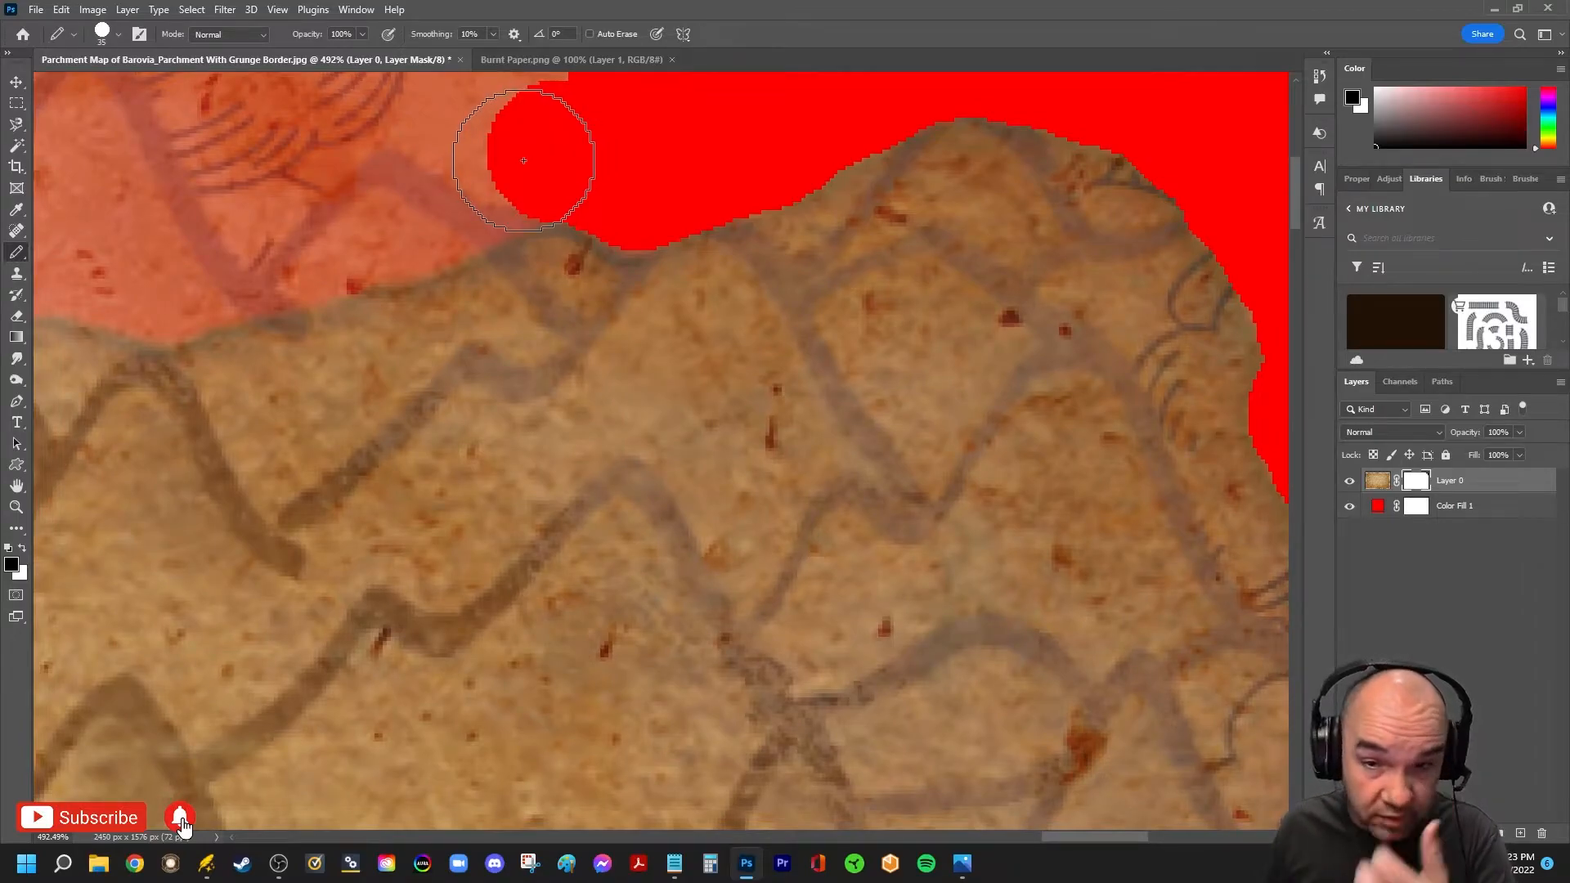
# Mask a bit of the map inside the torn edge with black, and bring it back by painting white on the mask
pyautogui.moveTo(523, 160)
pyautogui.mouseDown()
pyautogui.moveTo(603, 336)
pyautogui.moveTo(646, 372)
pyautogui.mouseUp()
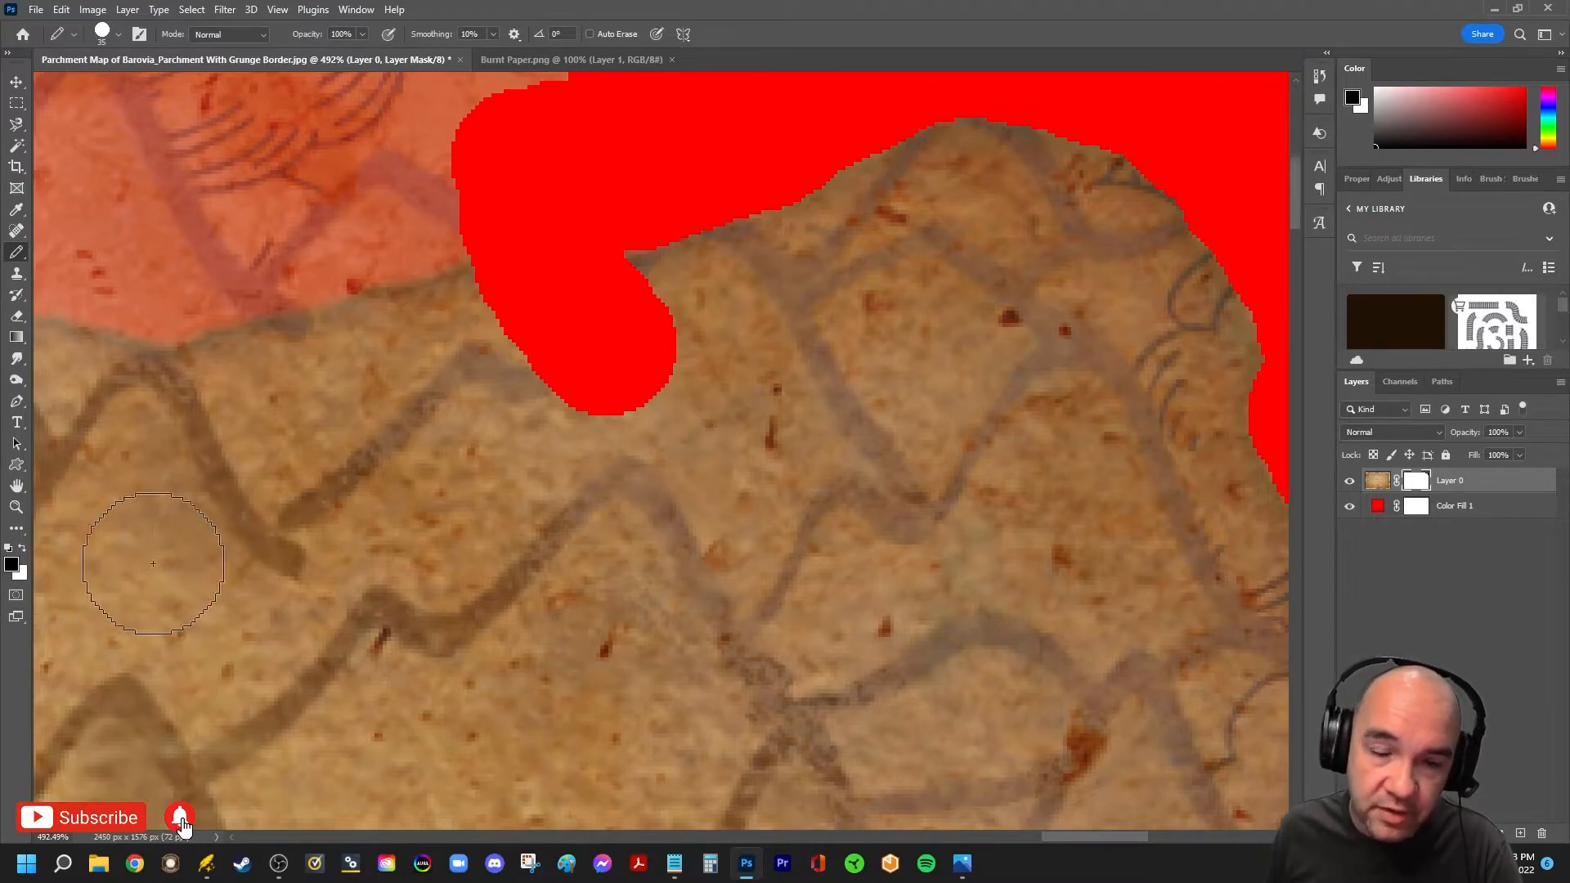
pyautogui.click(23, 549)
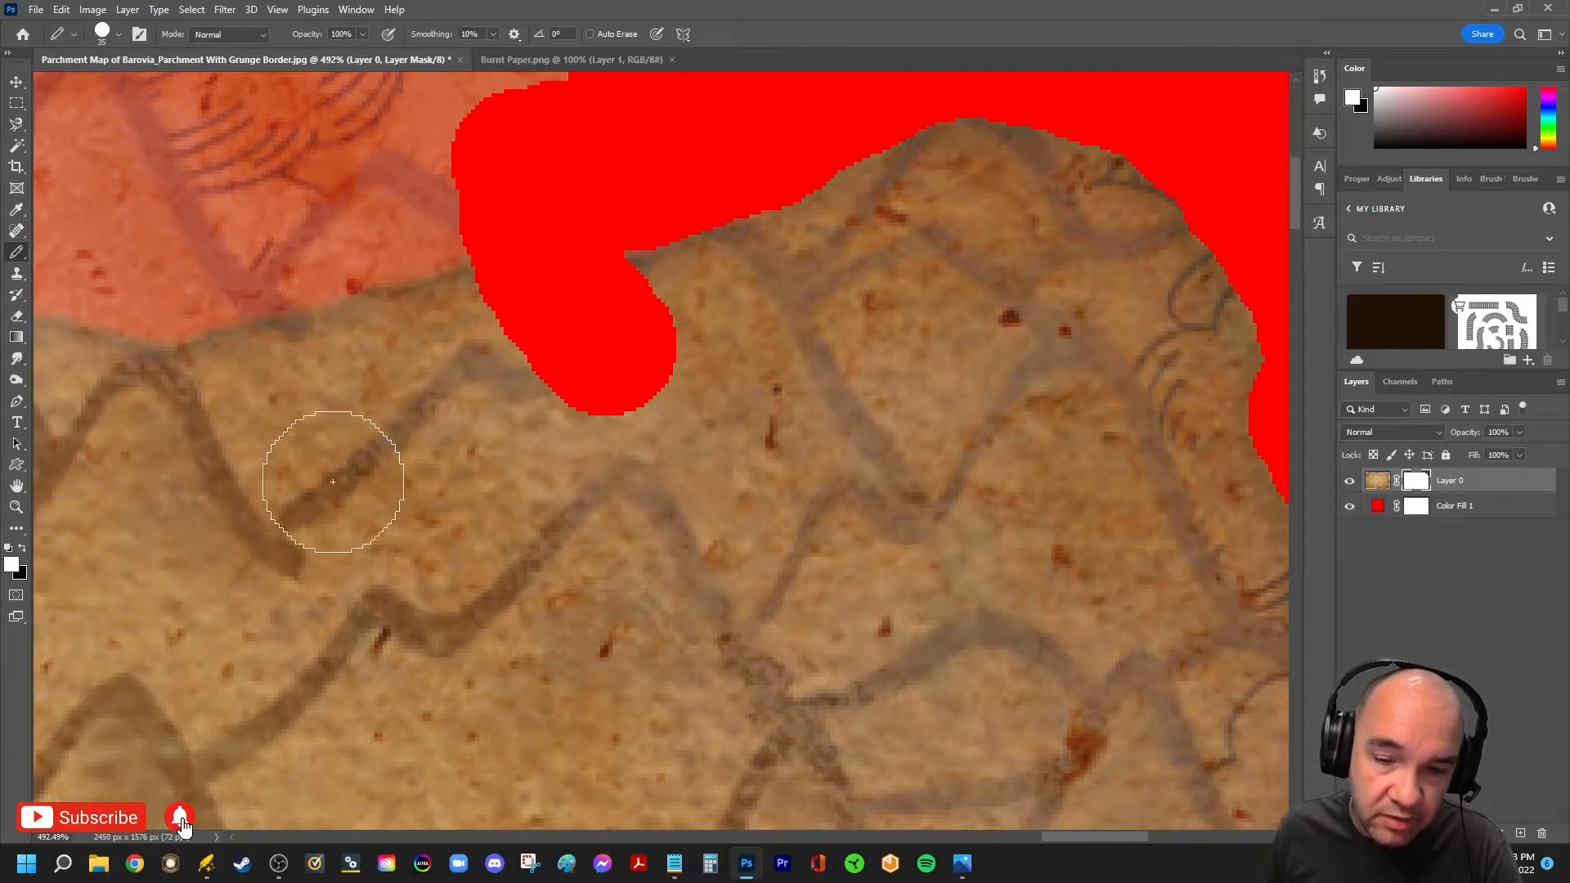
pyautogui.moveTo(572, 396)
pyautogui.mouseDown()
pyautogui.moveTo(669, 367)
pyautogui.moveTo(578, 343)
pyautogui.moveTo(487, 351)
pyautogui.moveTo(612, 291)
pyautogui.moveTo(480, 287)
pyautogui.moveTo(649, 262)
pyautogui.moveTo(704, 233)
pyautogui.mouseUp()
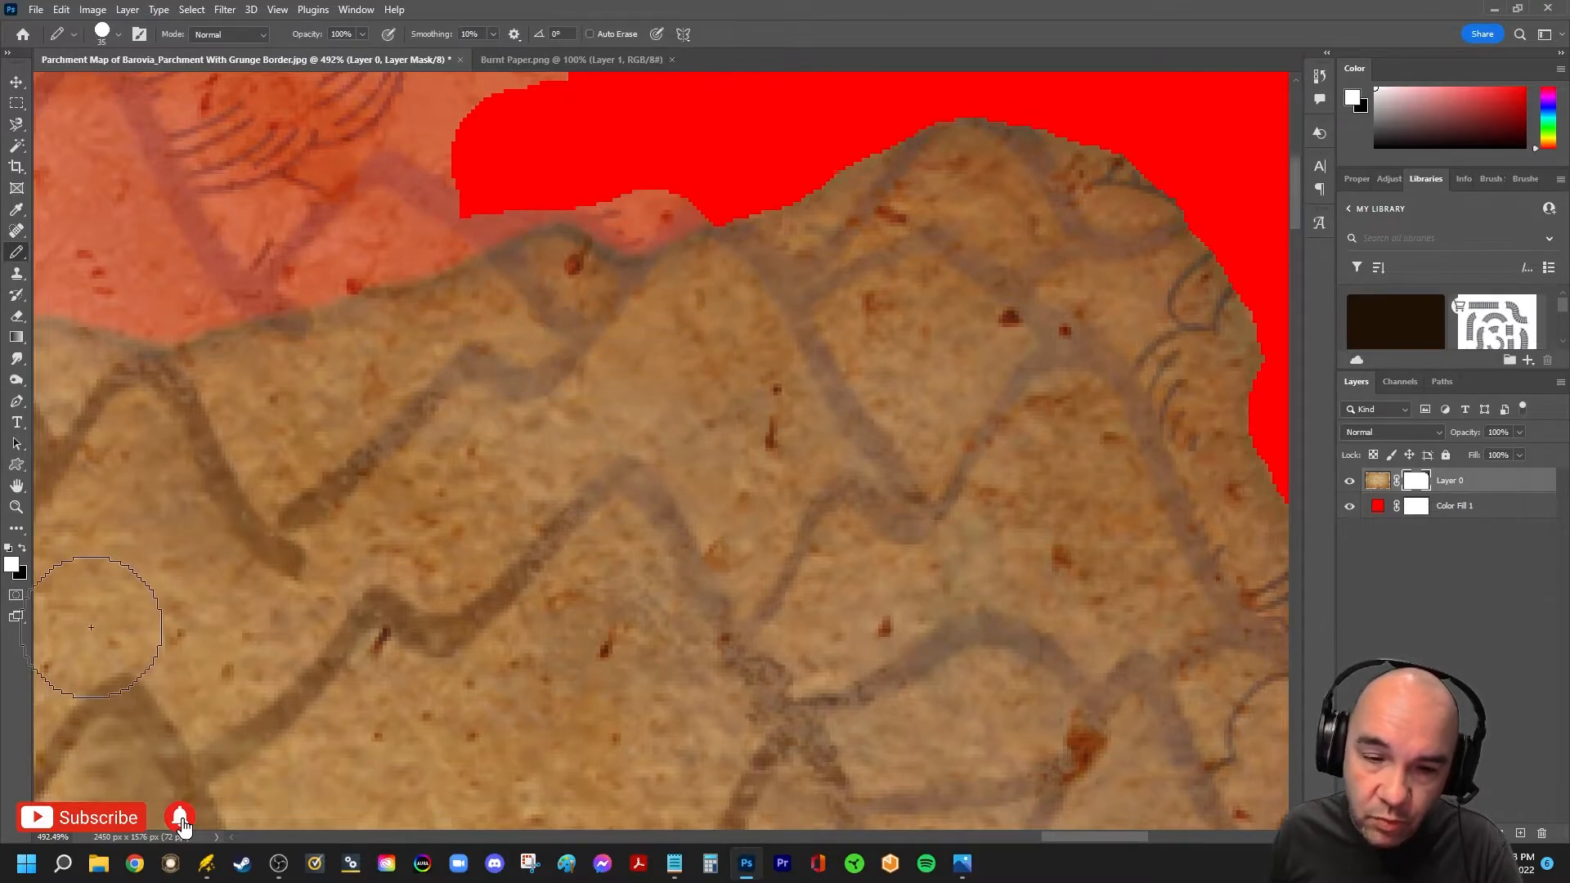
# Switch back to black, mask the strip above the northern torn edge again, and reduce the pencil to 10 px
pyautogui.click(23, 548)
pyautogui.moveTo(479, 180)
pyautogui.mouseDown()
pyautogui.moveTo(490, 147)
pyautogui.moveTo(455, 175)
pyautogui.moveTo(561, 147)
pyautogui.moveTo(629, 181)
pyautogui.mouseUp()
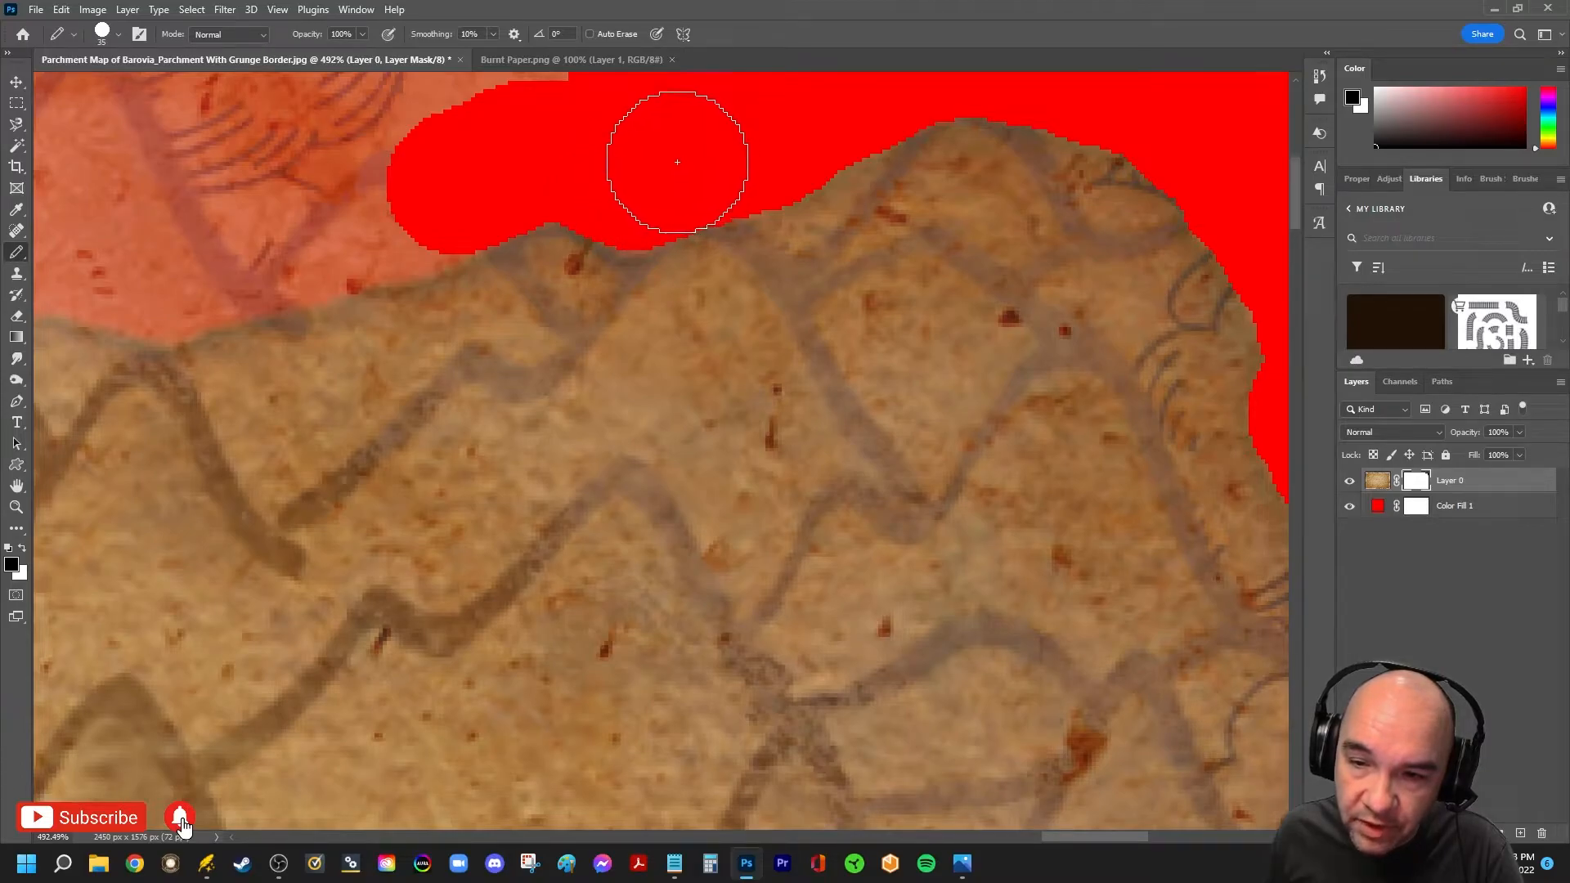
pyautogui.press('[')
pyautogui.press('[')
pyautogui.press('[')
pyautogui.press('[')
pyautogui.press('[')
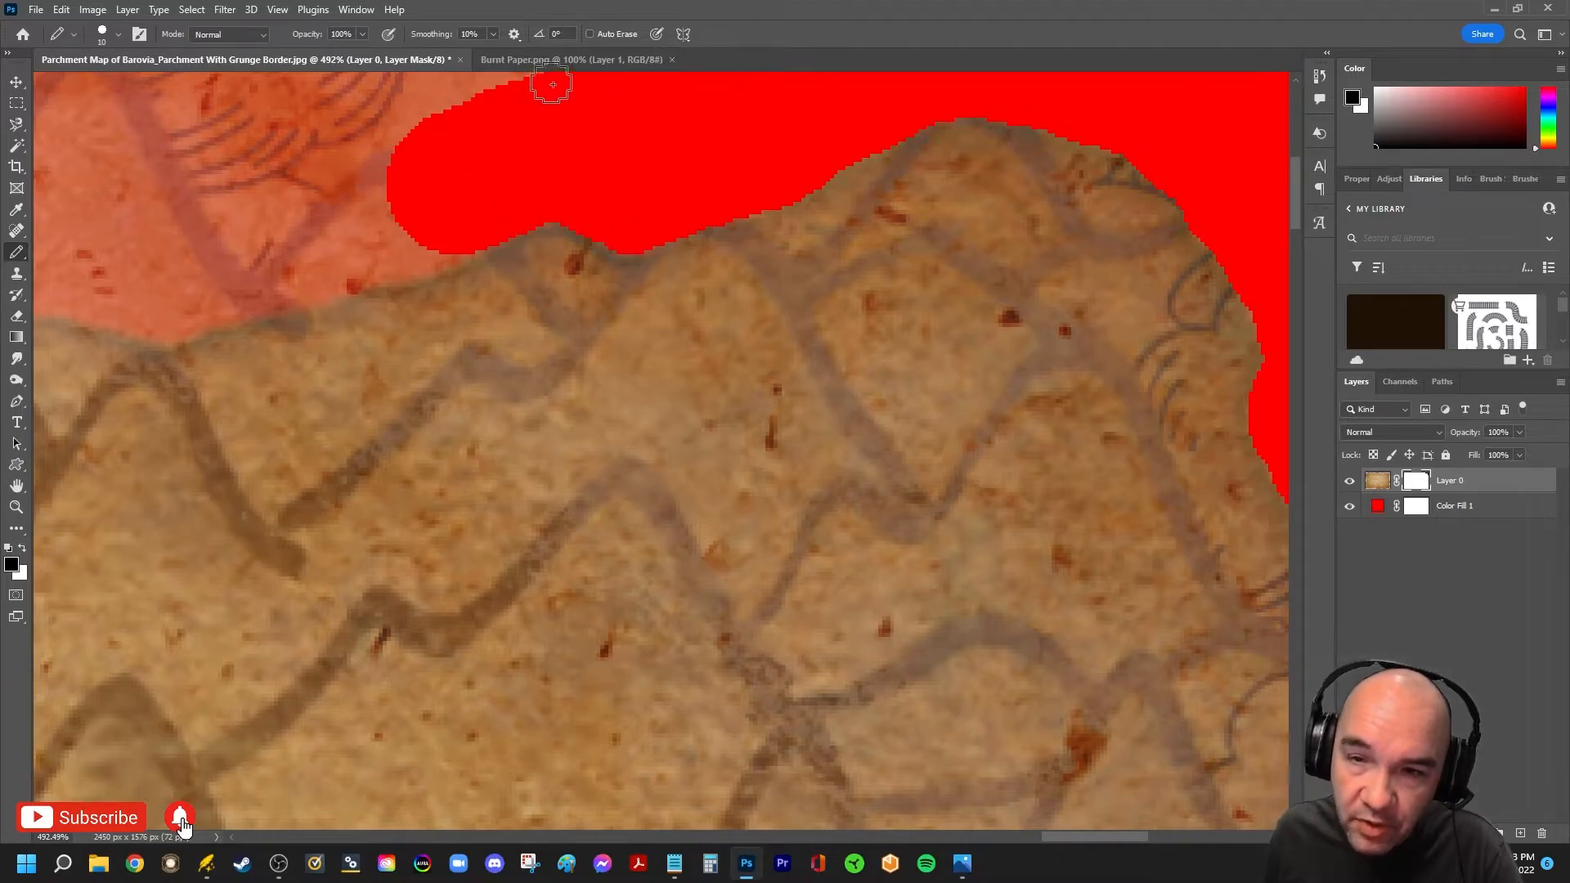
pyautogui.scroll(-3, 548, 233)
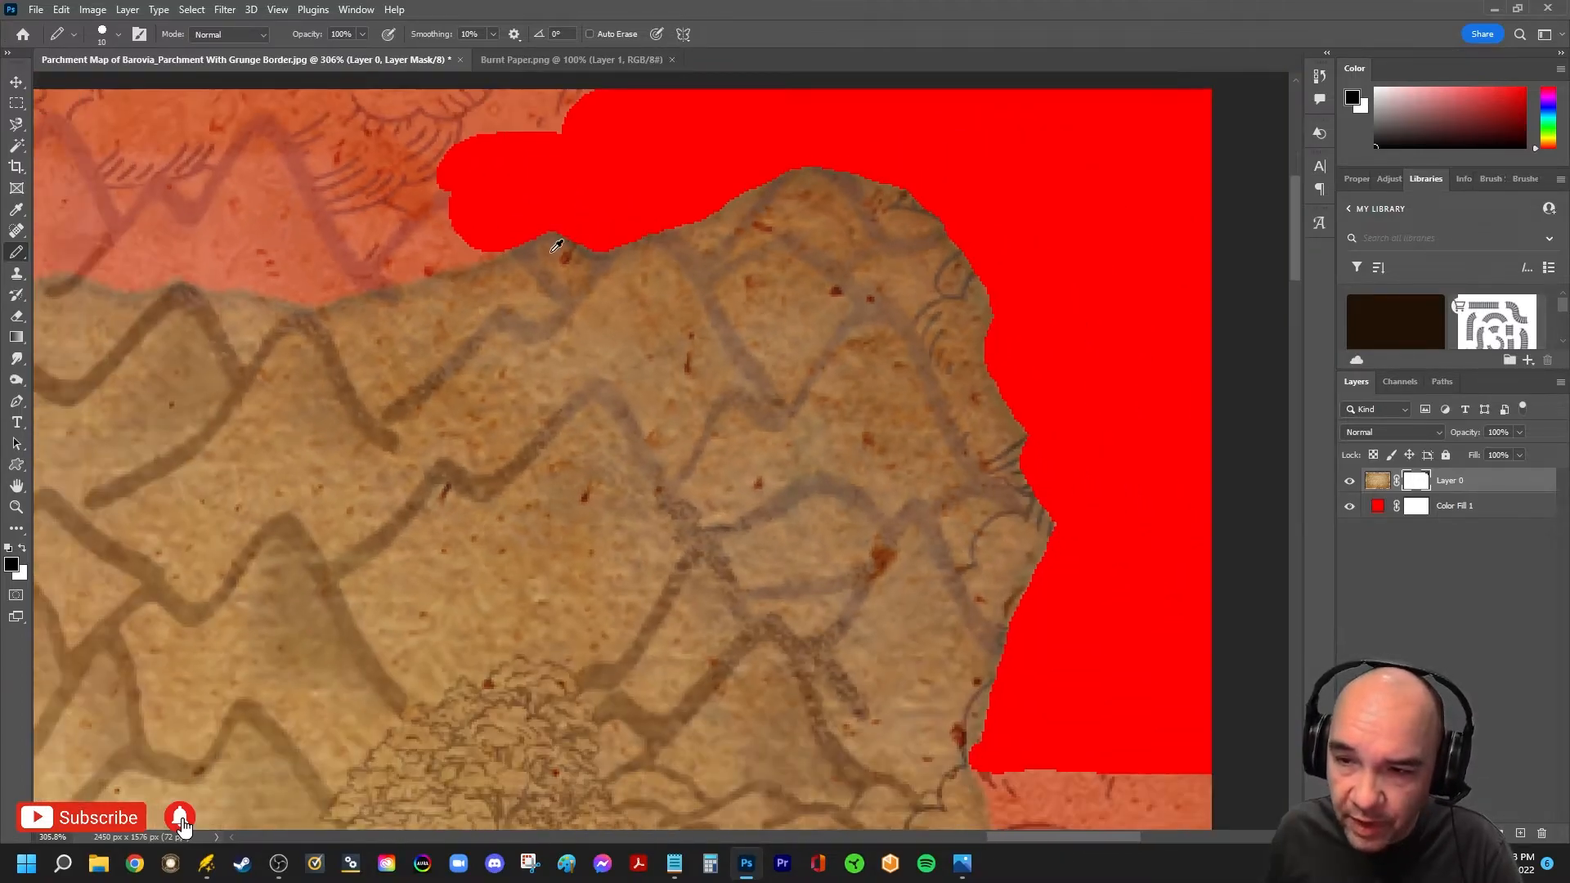
pyautogui.scroll(-3, 557, 244)
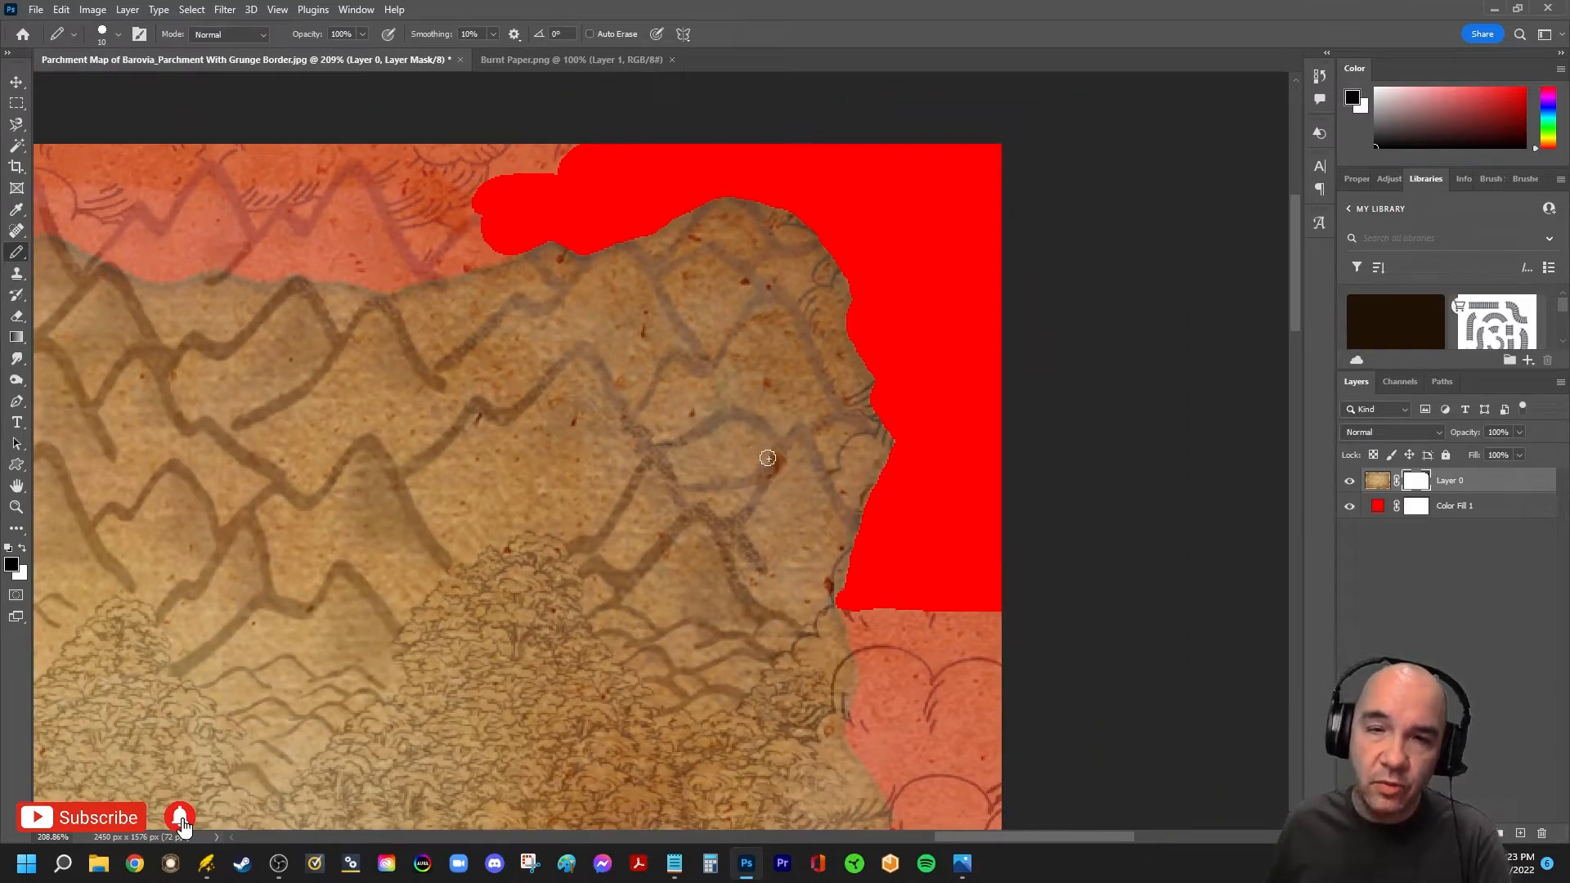
# Hide the Color Fill 1 layer and enlarge the pencil to 45 px for masking the east edge
pyautogui.click(1350, 507)
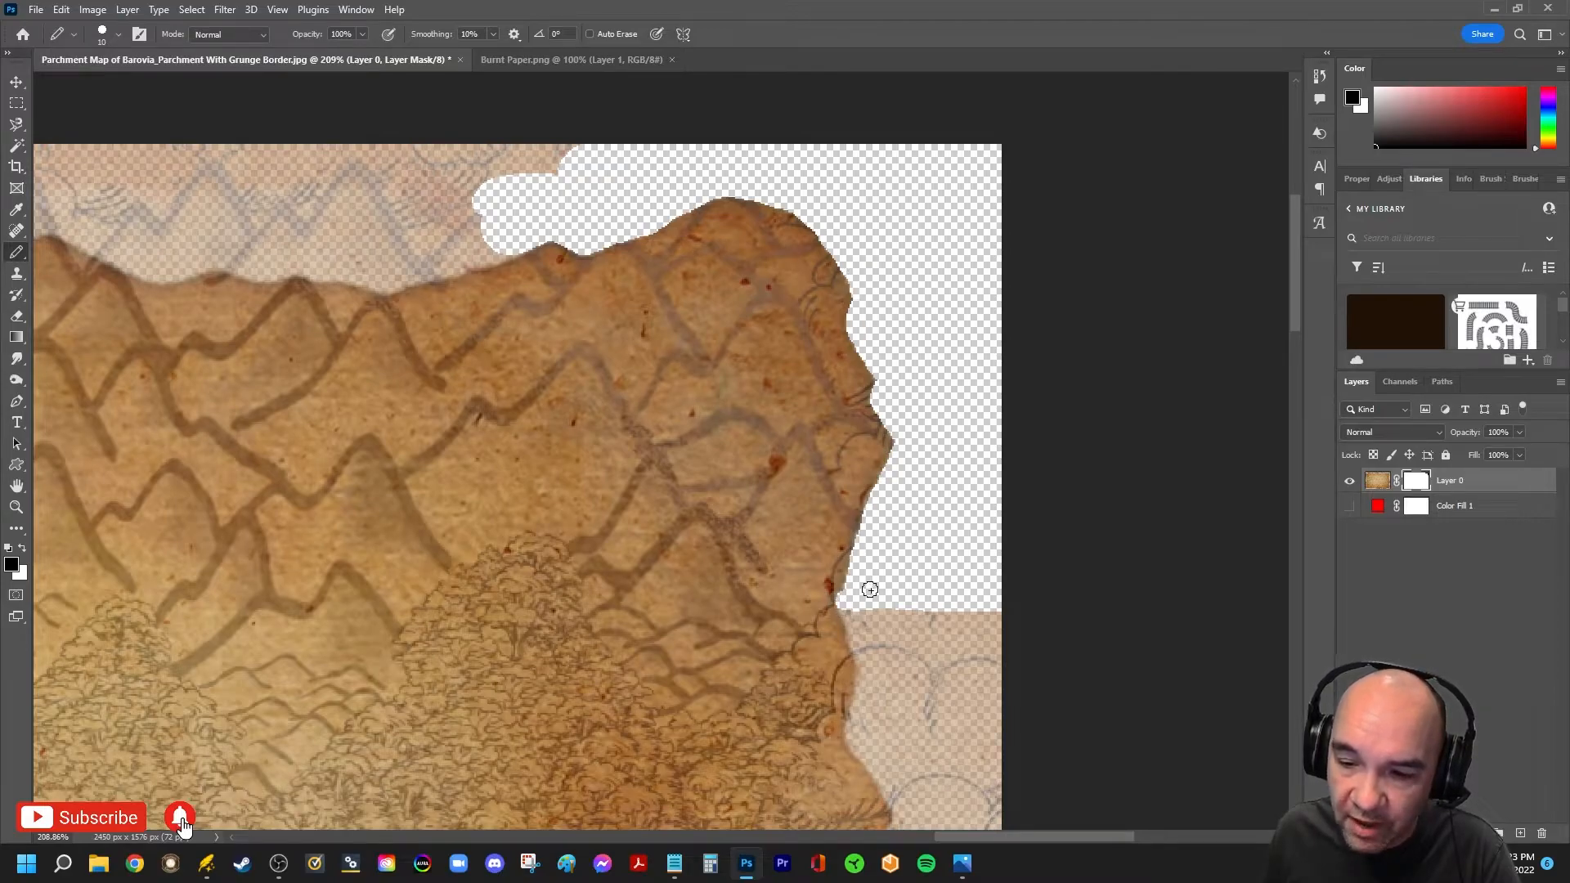
pyautogui.moveTo(880, 641); pyautogui.dragTo(859, 300)
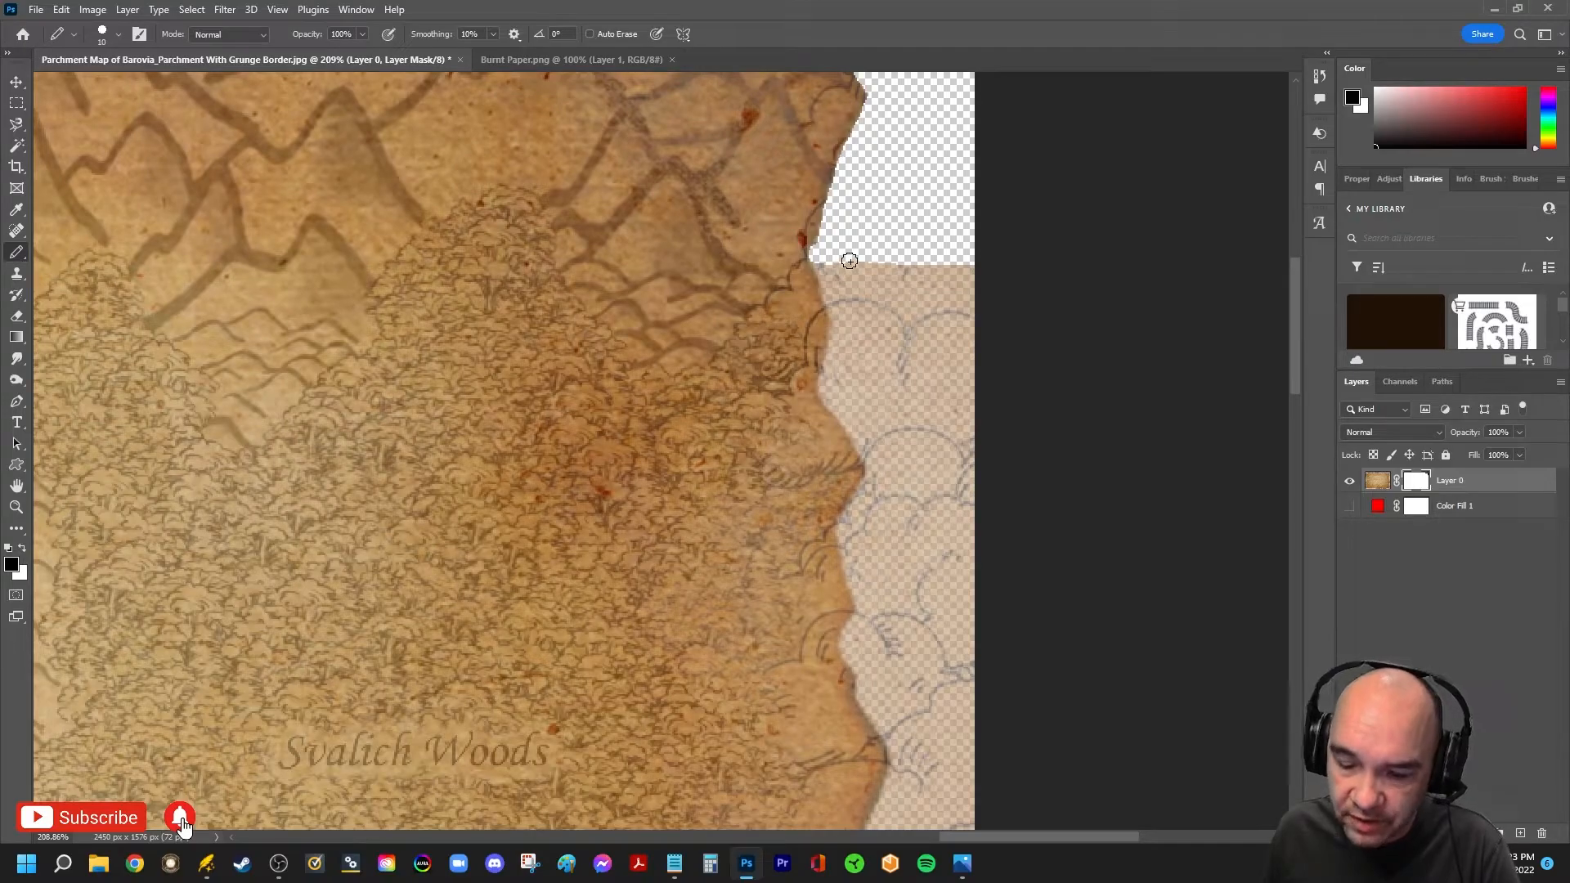
pyautogui.press(']')
pyautogui.press(']')
pyautogui.press(']')
pyautogui.press(']')
pyautogui.press(']')
pyautogui.press(']')
pyautogui.press(']')
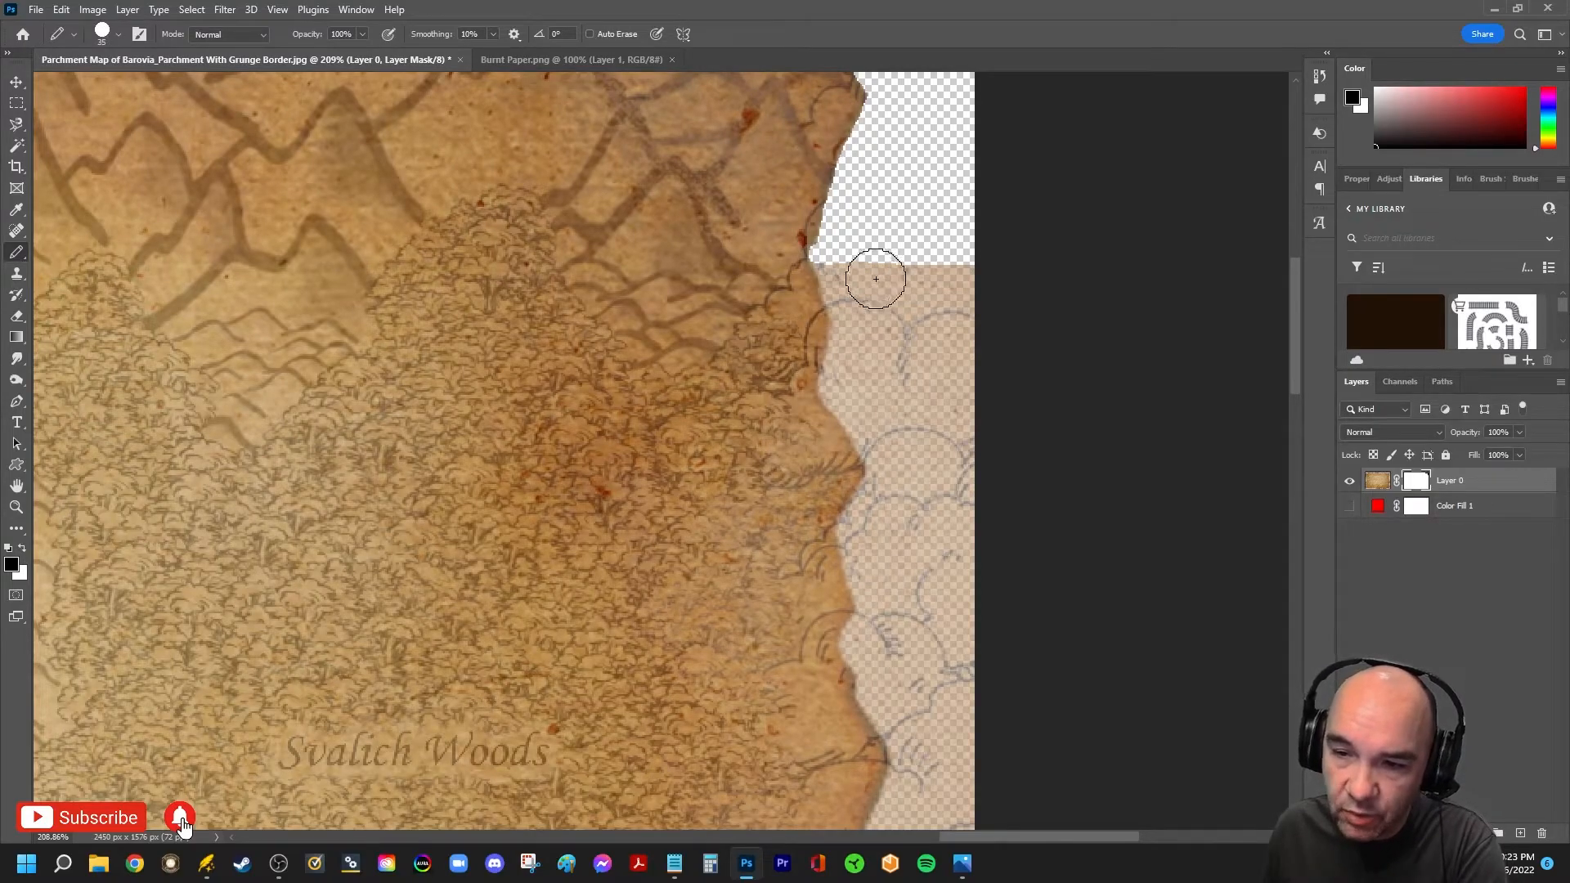
pyautogui.scroll(4, 876, 282)
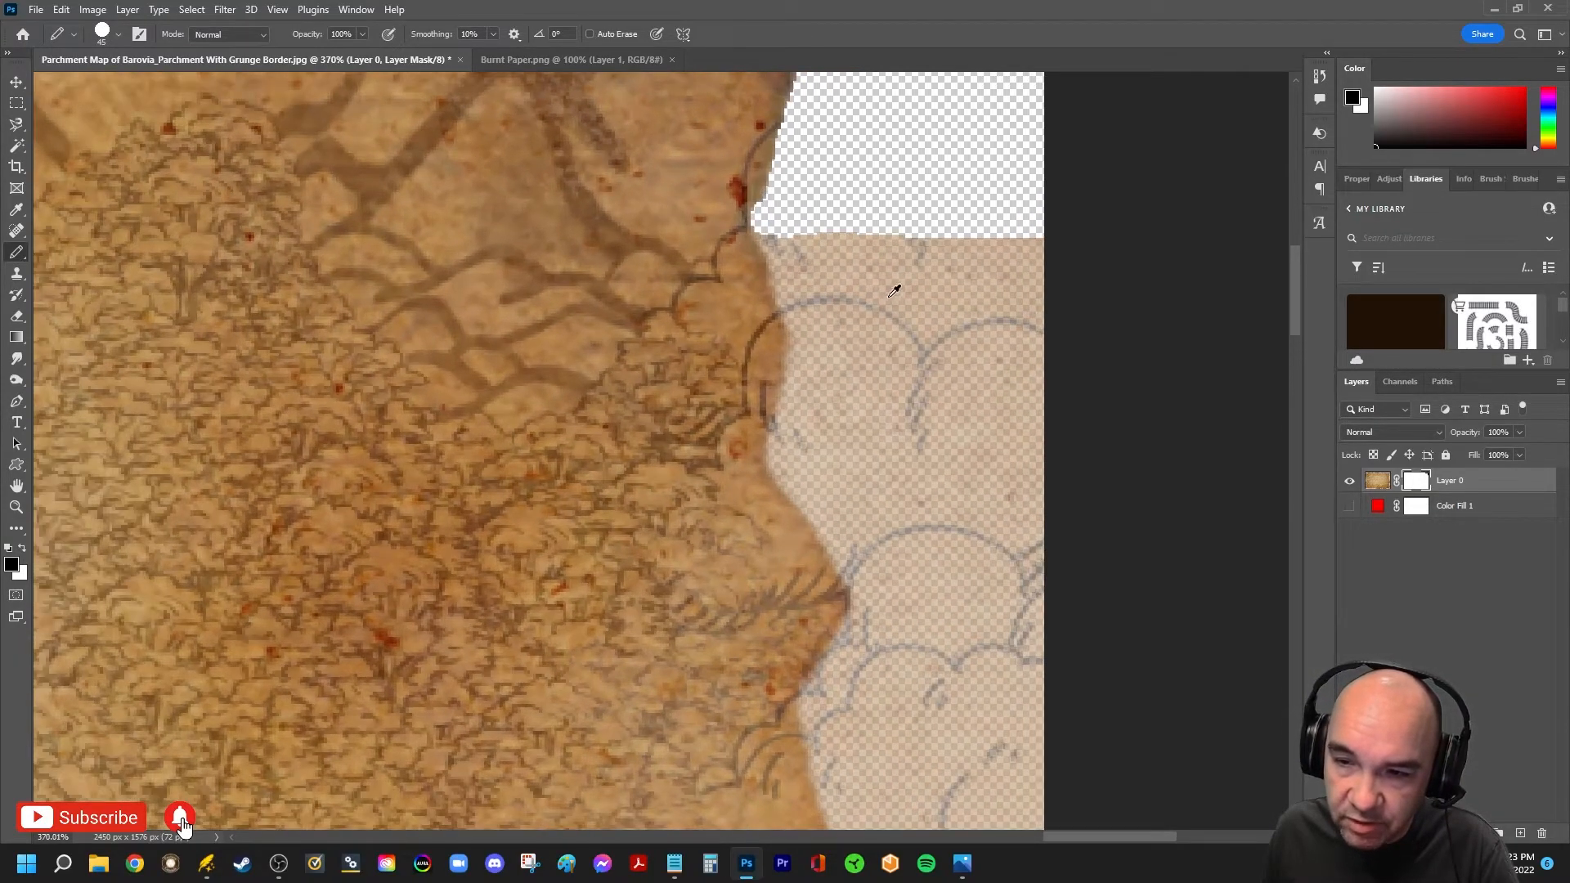
# Mask the border outside the torn east edge, from the mountains down past Svalich Woods
pyautogui.click(827, 238)
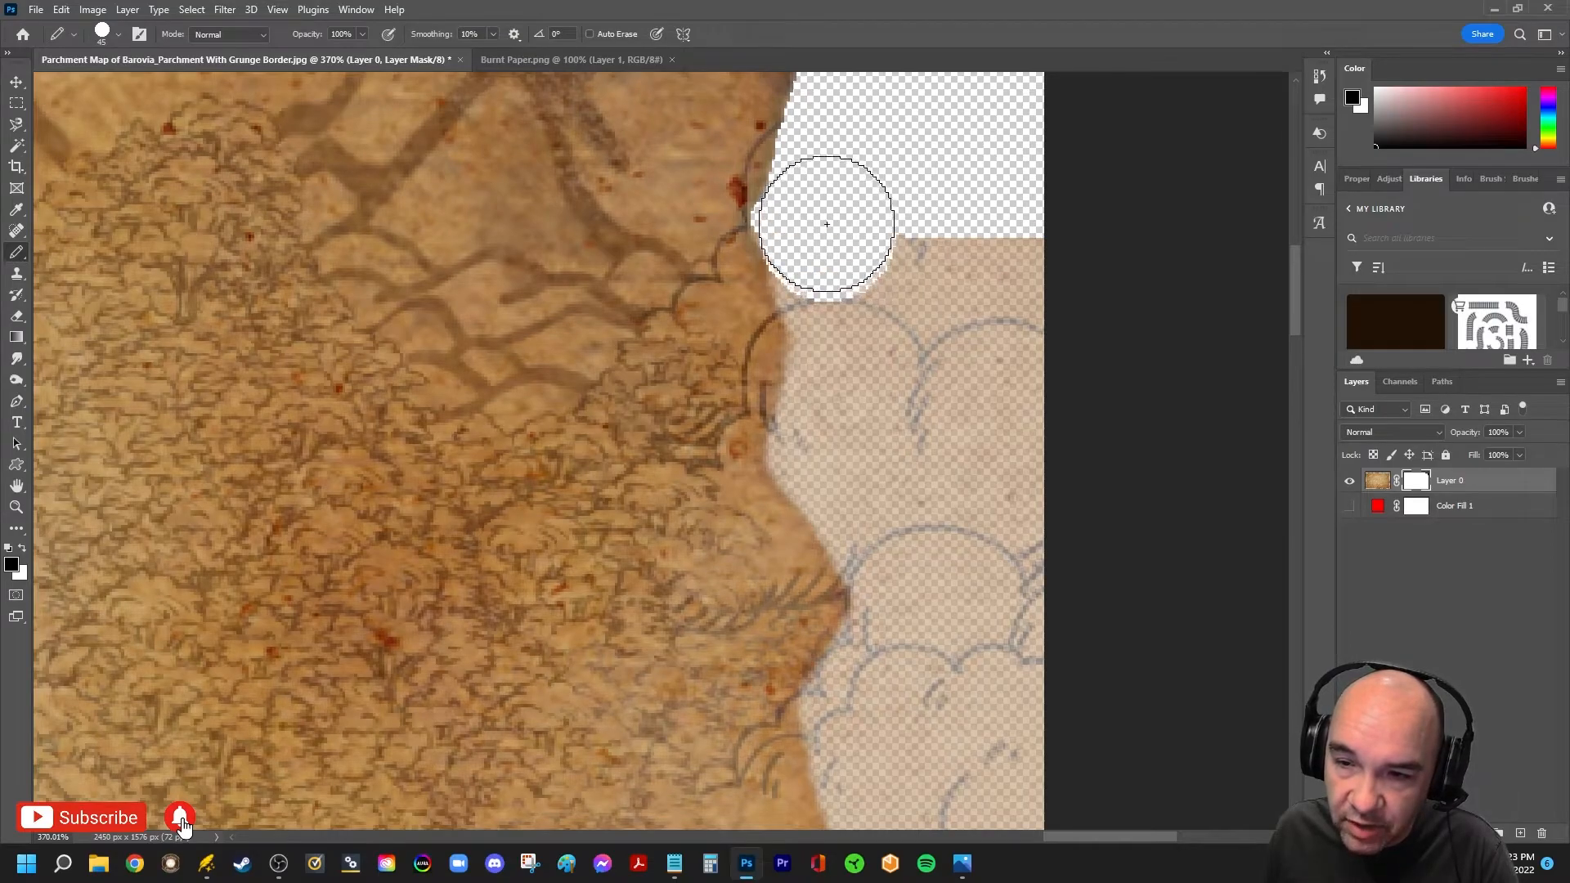
pyautogui.moveTo(822, 218)
pyautogui.mouseDown()
pyautogui.moveTo(853, 361)
pyautogui.moveTo(836, 447)
pyautogui.moveTo(899, 541)
pyautogui.moveTo(930, 501)
pyautogui.moveTo(936, 240)
pyautogui.moveTo(1030, 381)
pyautogui.moveTo(970, 627)
pyautogui.mouseUp()
pyautogui.moveTo(961, 347)
pyautogui.mouseDown()
pyautogui.moveTo(991, 217)
pyautogui.moveTo(980, 135)
pyautogui.mouseUp()
pyautogui.moveTo(947, 211)
pyautogui.mouseDown()
pyautogui.moveTo(937, 202)
pyautogui.moveTo(927, 237)
pyautogui.mouseUp()
pyautogui.moveTo(889, 288)
pyautogui.mouseDown()
pyautogui.moveTo(894, 333)
pyautogui.moveTo(981, 351)
pyautogui.moveTo(1029, 434)
pyautogui.moveTo(957, 237)
pyautogui.moveTo(911, 201)
pyautogui.mouseUp()
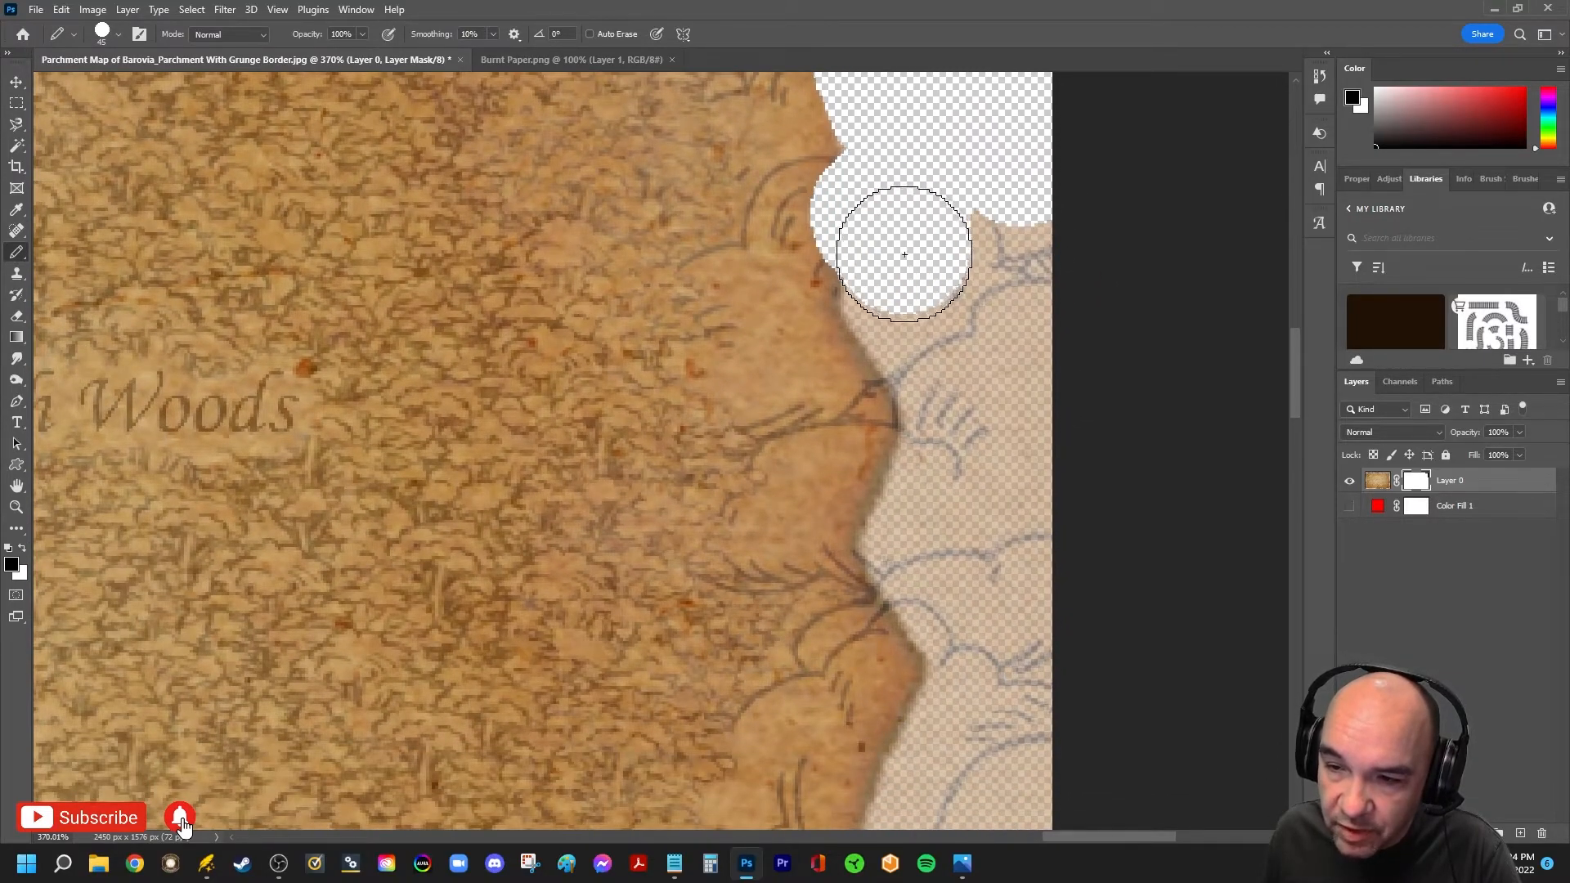
pyautogui.moveTo(921, 305)
pyautogui.mouseDown()
pyautogui.moveTo(944, 348)
pyautogui.moveTo(934, 320)
pyautogui.moveTo(977, 318)
pyautogui.moveTo(986, 236)
pyautogui.moveTo(1008, 366)
pyautogui.moveTo(1003, 526)
pyautogui.moveTo(971, 176)
pyautogui.moveTo(958, 282)
pyautogui.moveTo(984, 224)
pyautogui.moveTo(982, 346)
pyautogui.mouseUp()
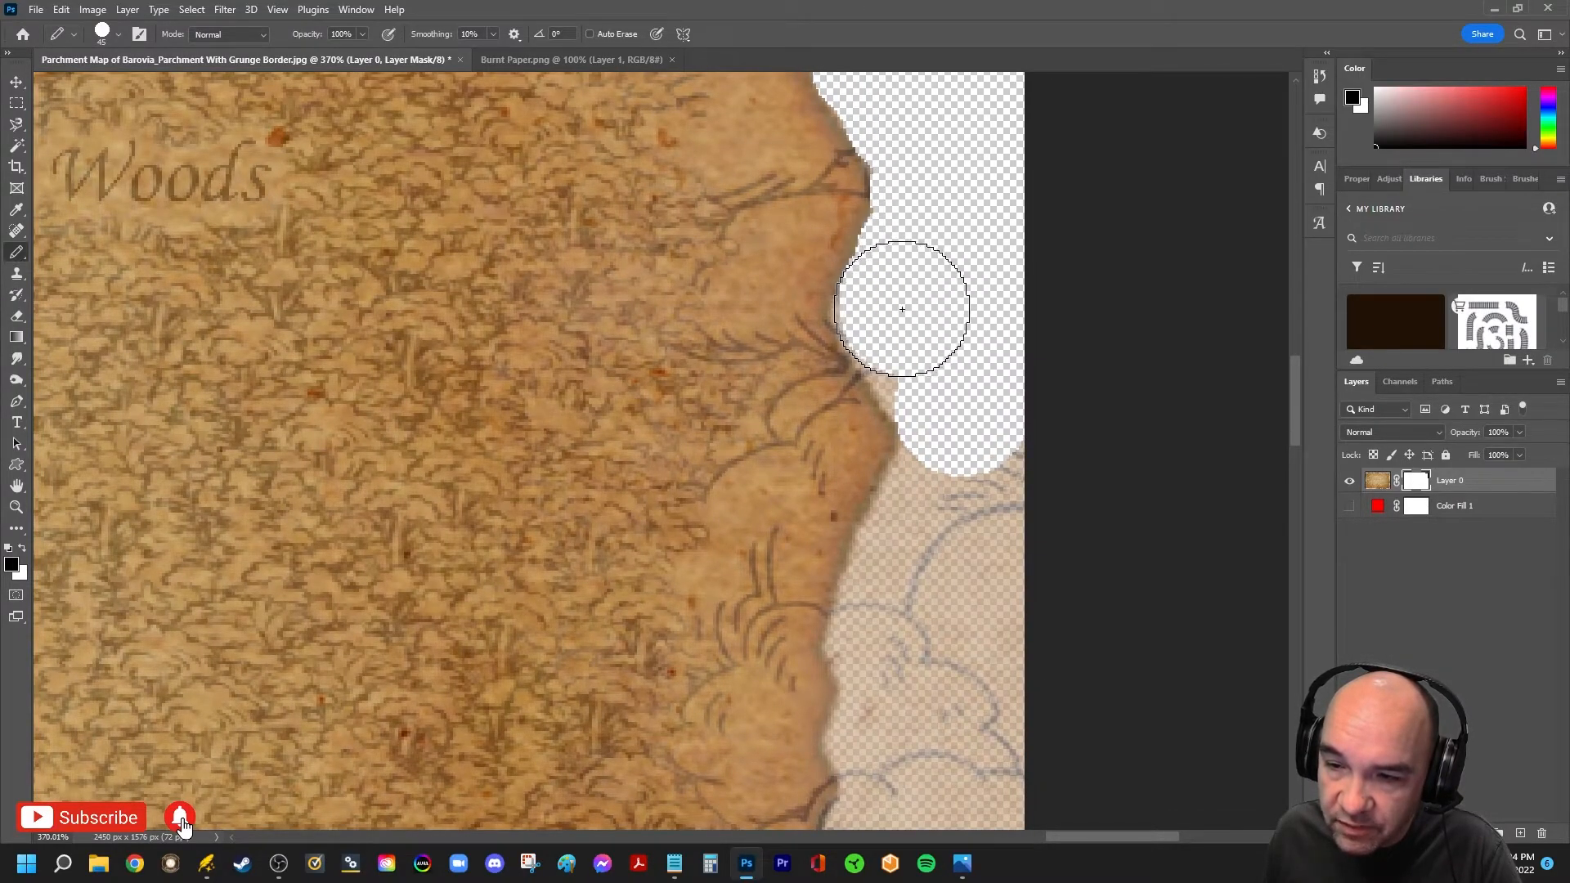
pyautogui.moveTo(932, 358)
pyautogui.mouseDown()
pyautogui.moveTo(977, 420)
pyautogui.moveTo(989, 510)
pyautogui.moveTo(959, 591)
pyautogui.moveTo(1001, 276)
pyautogui.mouseUp()
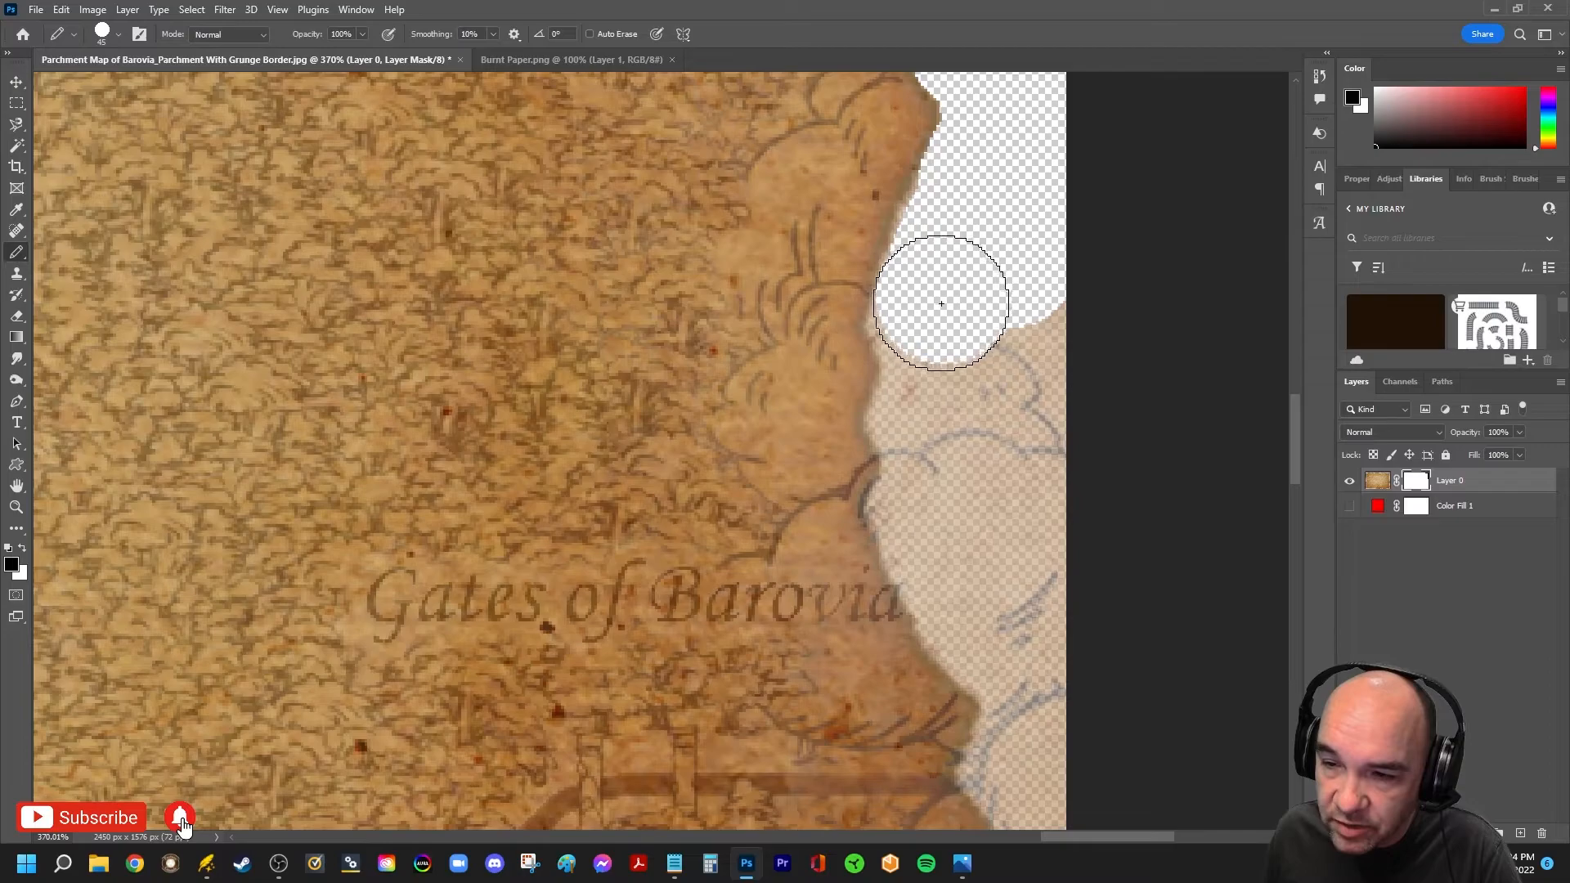
# Mask the border outside the torn edge beside the eastern Gates of Barovia label, down to the road's end
pyautogui.moveTo(968, 225)
pyautogui.mouseDown()
pyautogui.moveTo(933, 416)
pyautogui.moveTo(947, 431)
pyautogui.moveTo(1001, 401)
pyautogui.moveTo(1034, 345)
pyautogui.moveTo(1030, 431)
pyautogui.mouseUp()
pyautogui.moveTo(976, 496)
pyautogui.mouseDown()
pyautogui.moveTo(982, 210)
pyautogui.moveTo(943, 222)
pyautogui.moveTo(975, 315)
pyautogui.moveTo(1038, 350)
pyautogui.moveTo(1051, 217)
pyautogui.mouseUp()
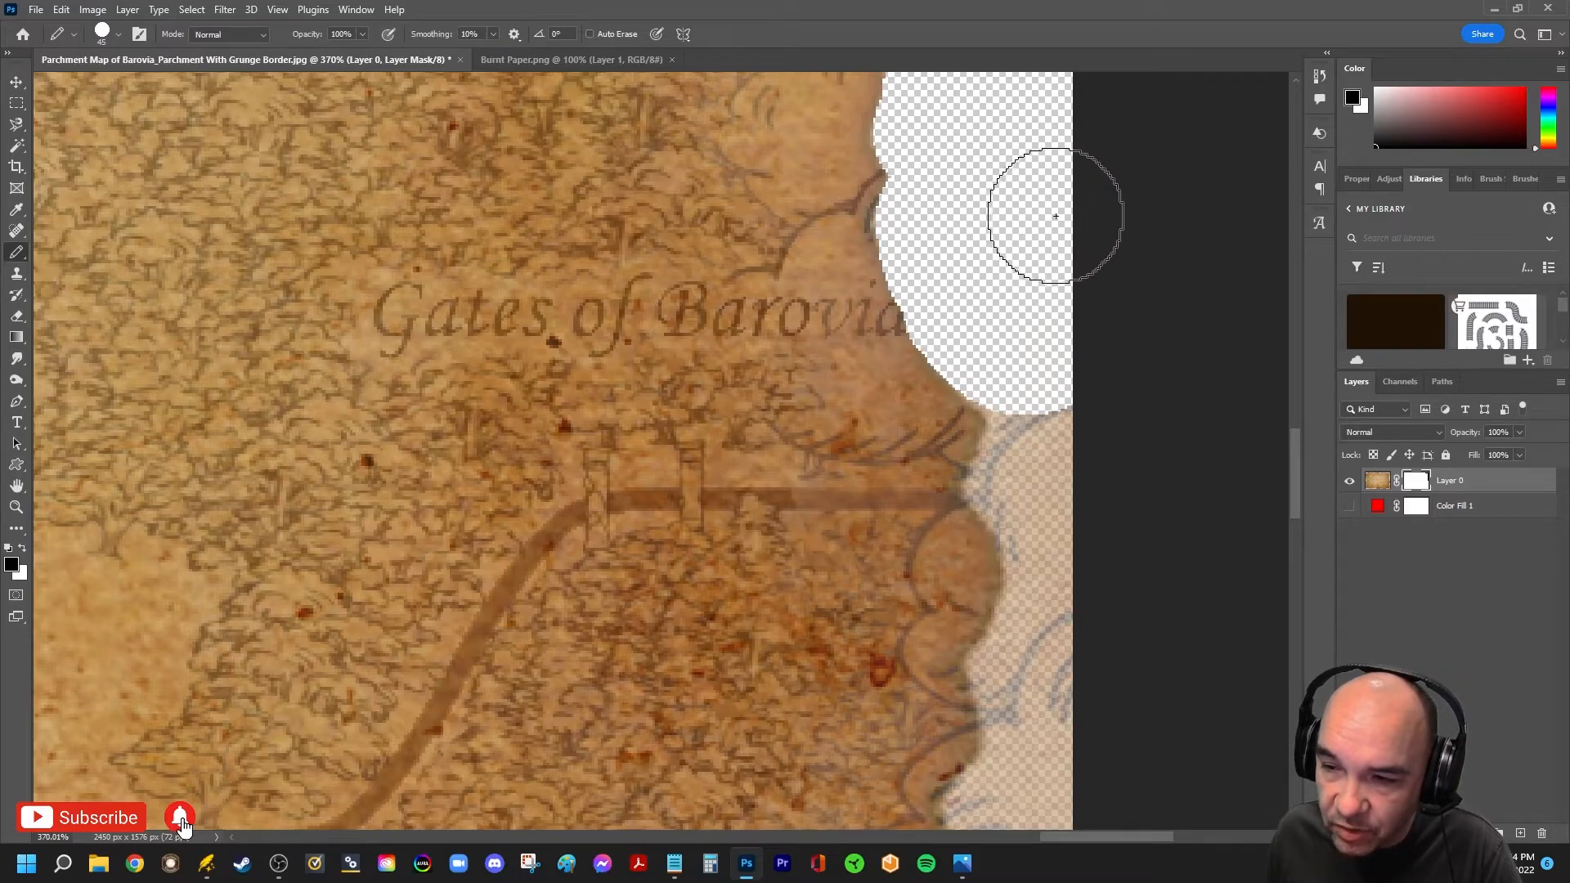
pyautogui.moveTo(988, 390)
pyautogui.mouseDown()
pyautogui.moveTo(835, 170)
pyautogui.moveTo(897, 159)
pyautogui.moveTo(875, 142)
pyautogui.moveTo(900, 184)
pyautogui.moveTo(899, 256)
pyautogui.mouseUp()
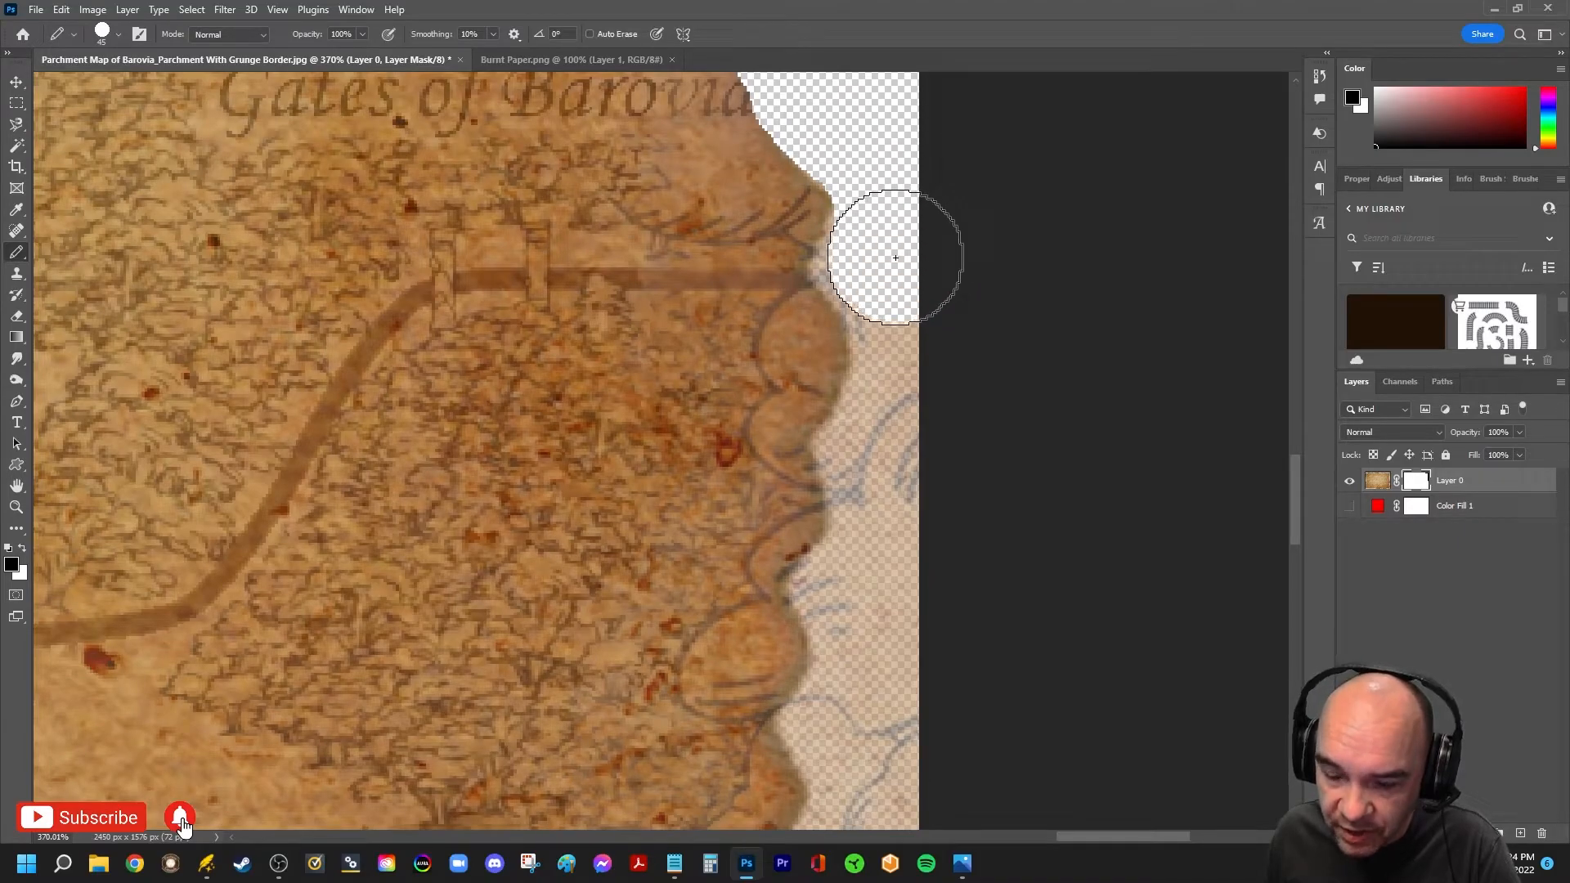
# Reduce the pencil to 10 px and mask closely along the scalloped torn edge just below the road's eastern end
pyautogui.press('[')
pyautogui.press('[')
pyautogui.press('[')
pyautogui.press('[')
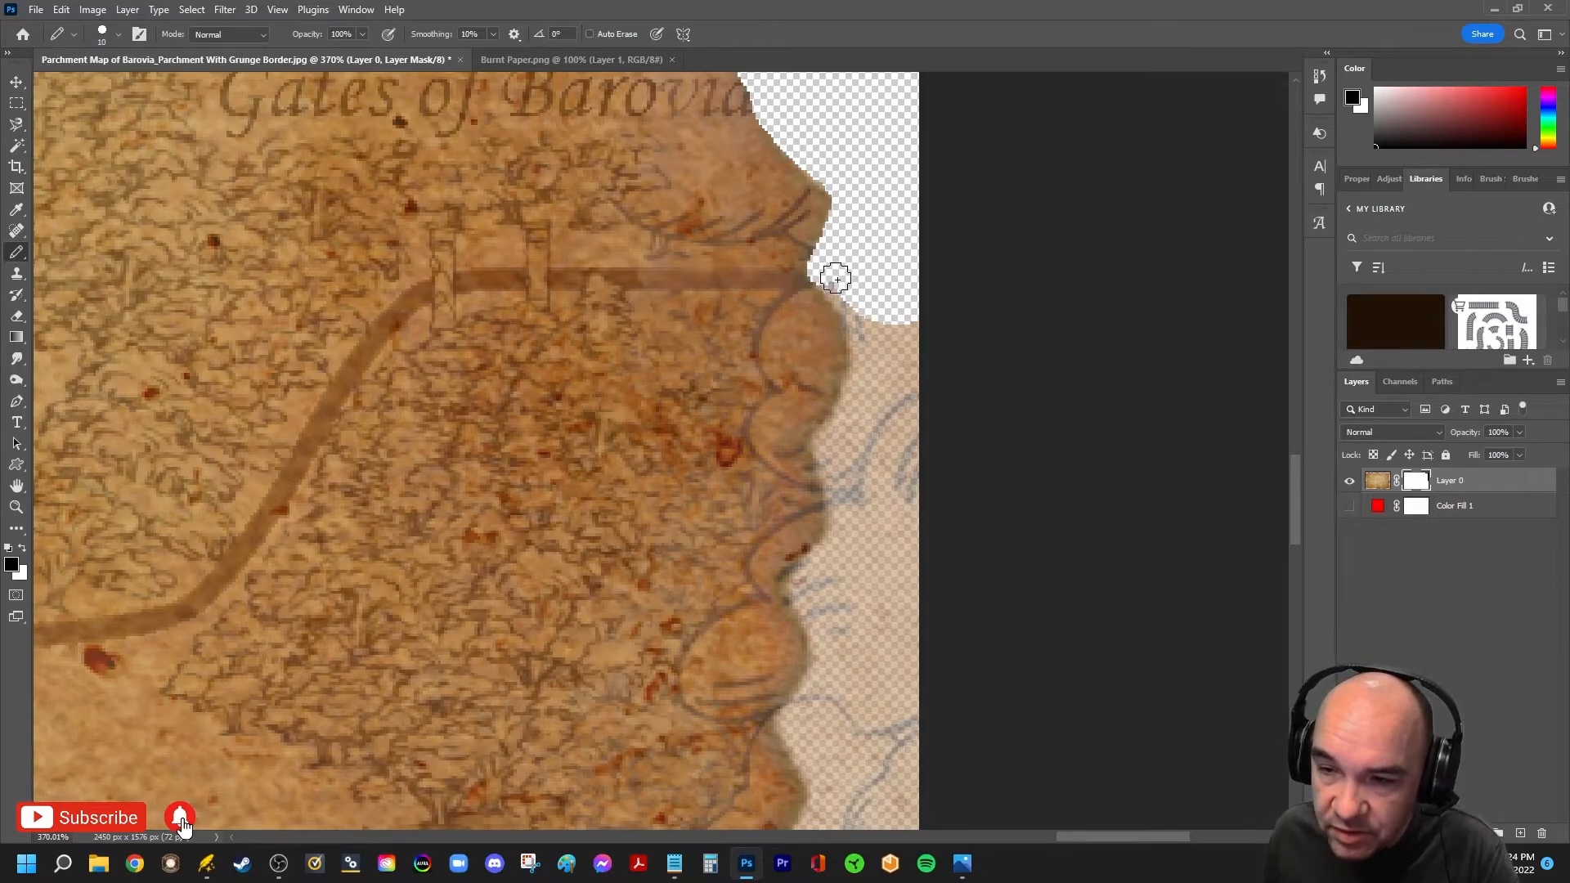
pyautogui.moveTo(864, 311)
pyautogui.mouseDown()
pyautogui.moveTo(921, 333)
pyautogui.moveTo(846, 250)
pyautogui.moveTo(820, 184)
pyautogui.moveTo(860, 184)
pyautogui.moveTo(831, 203)
pyautogui.mouseUp()
pyautogui.press(']')
pyautogui.press(']')
pyautogui.press(']')
pyautogui.press('[')
pyautogui.press('[')
pyautogui.press('[')
pyautogui.moveTo(787, 269); pyautogui.dragTo(800, 248)
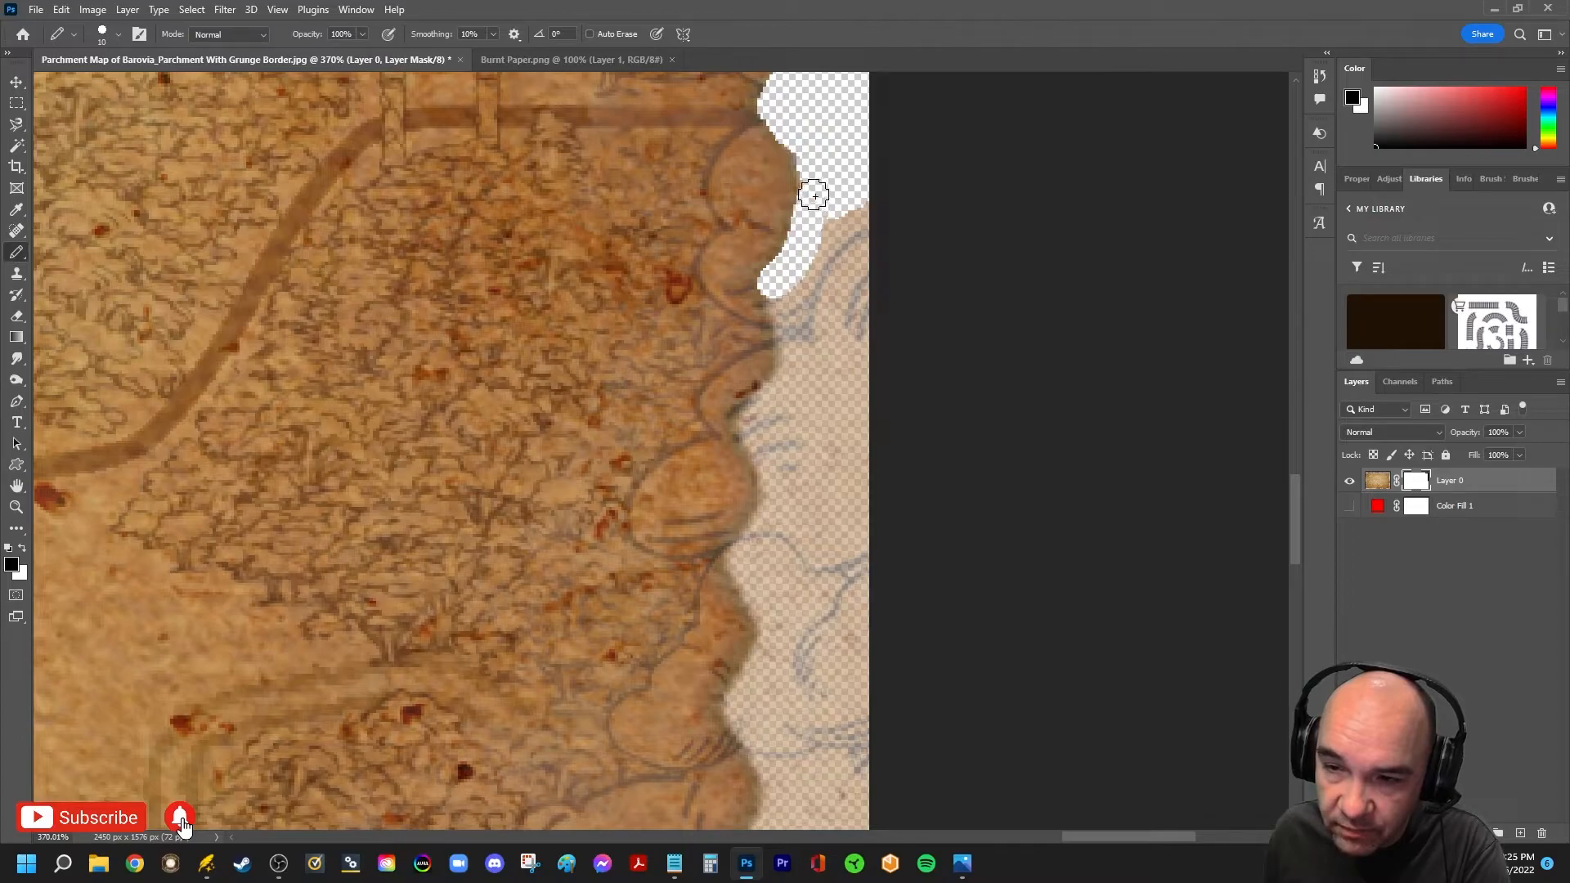
pyautogui.moveTo(815, 194)
pyautogui.mouseDown()
pyautogui.moveTo(820, 236)
pyautogui.moveTo(855, 205)
pyautogui.moveTo(860, 219)
pyautogui.moveTo(819, 287)
pyautogui.moveTo(784, 302)
pyautogui.moveTo(819, 283)
pyautogui.moveTo(824, 256)
pyautogui.moveTo(795, 307)
pyautogui.moveTo(780, 300)
pyautogui.moveTo(791, 383)
pyautogui.moveTo(757, 428)
pyautogui.moveTo(772, 399)
pyautogui.moveTo(801, 395)
pyautogui.moveTo(823, 305)
pyautogui.moveTo(869, 254)
pyautogui.mouseUp()
# Mask a narrow band along the scalloped torn edge, continuing south past the forest to the large rounded outcrop
pyautogui.moveTo(816, 383)
pyautogui.mouseDown()
pyautogui.moveTo(764, 243)
pyautogui.moveTo(809, 157)
pyautogui.mouseUp()
pyautogui.moveTo(703, 297)
pyautogui.mouseDown()
pyautogui.moveTo(721, 385)
pyautogui.moveTo(691, 418)
pyautogui.moveTo(712, 394)
pyautogui.moveTo(694, 429)
pyautogui.moveTo(733, 494)
pyautogui.moveTo(728, 240)
pyautogui.moveTo(683, 306)
pyautogui.moveTo(723, 381)
pyautogui.moveTo(741, 210)
pyautogui.mouseUp()
pyautogui.moveTo(720, 214); pyautogui.dragTo(687, 309)
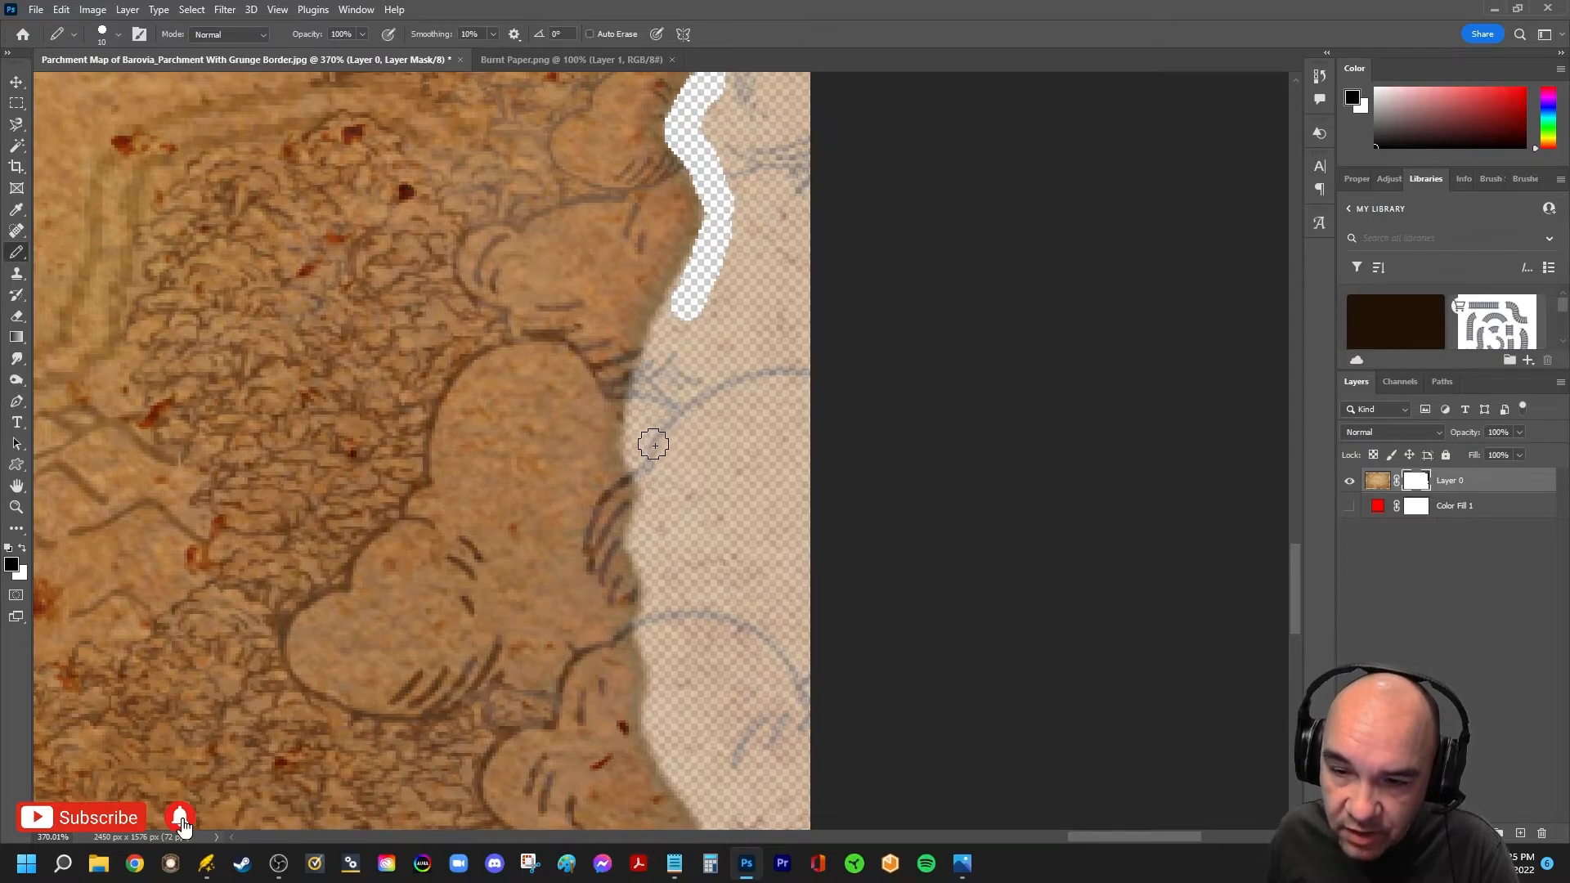
pyautogui.moveTo(642, 458)
pyautogui.mouseDown()
pyautogui.moveTo(645, 365)
pyautogui.moveTo(672, 319)
pyautogui.mouseUp()
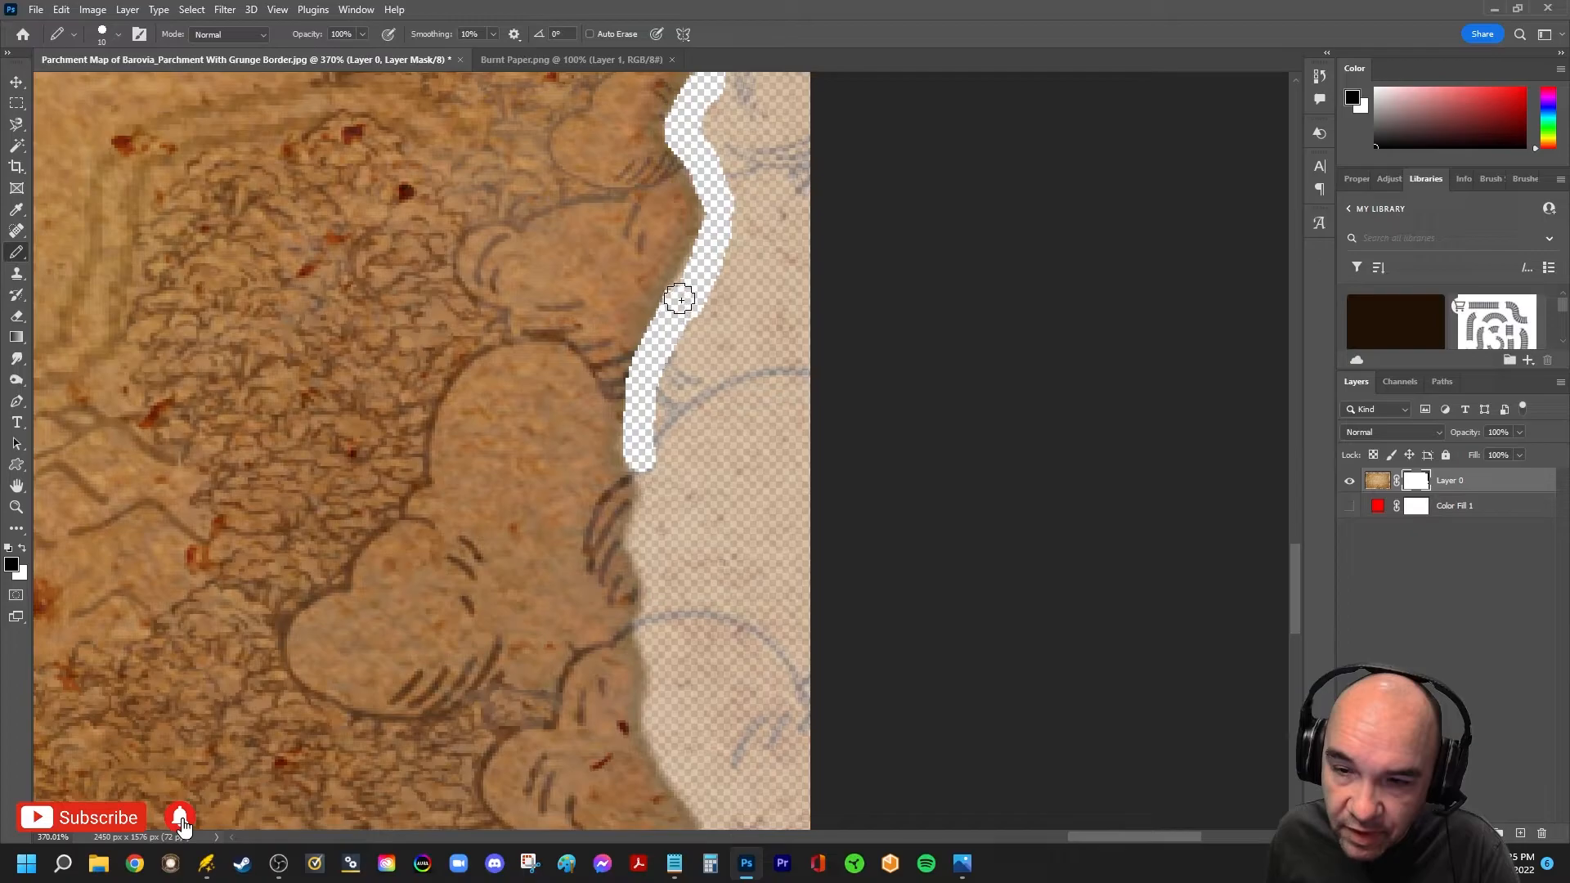
# Mask beside the large rounded outcrop and along the outward-sloping torn edge, clearing part of the adjoining border
pyautogui.scroll(-5, 713, 373)
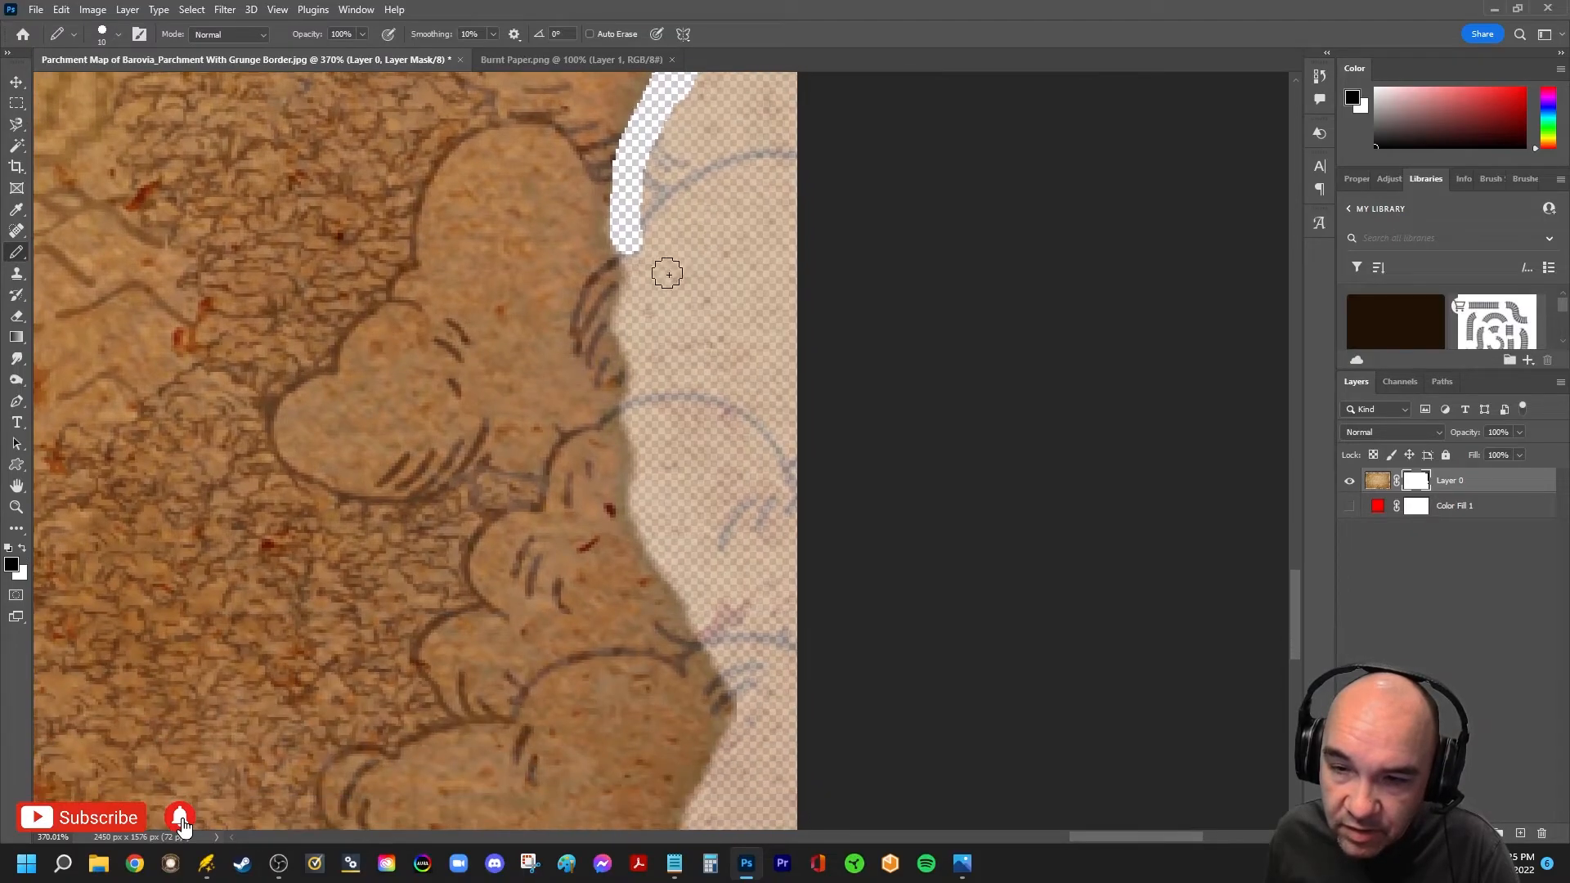
pyautogui.moveTo(631, 247); pyautogui.dragTo(648, 443)
pyautogui.moveTo(711, 484); pyautogui.dragTo(653, 285)
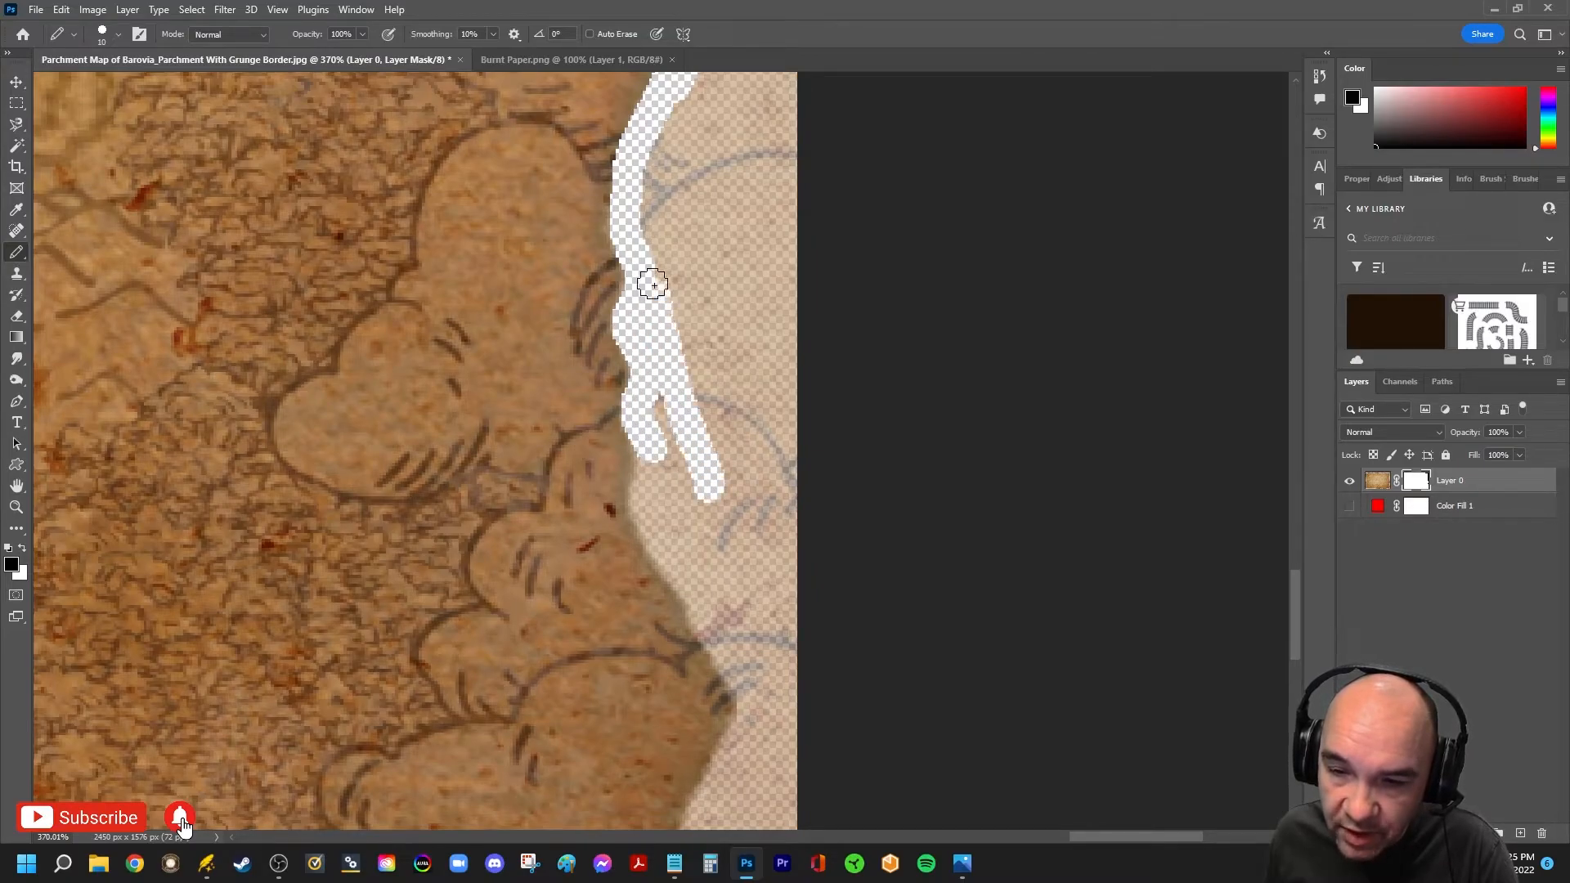
pyautogui.moveTo(732, 492); pyautogui.dragTo(678, 233)
pyautogui.moveTo(596, 193)
pyautogui.mouseDown()
pyautogui.moveTo(593, 249)
pyautogui.moveTo(676, 398)
pyautogui.moveTo(691, 420)
pyautogui.moveTo(752, 436)
pyautogui.mouseUp()
# Mask closely along the lower east torn edge, following its notches down towards the map's southeast corner
pyautogui.scroll(-4, 720, 458)
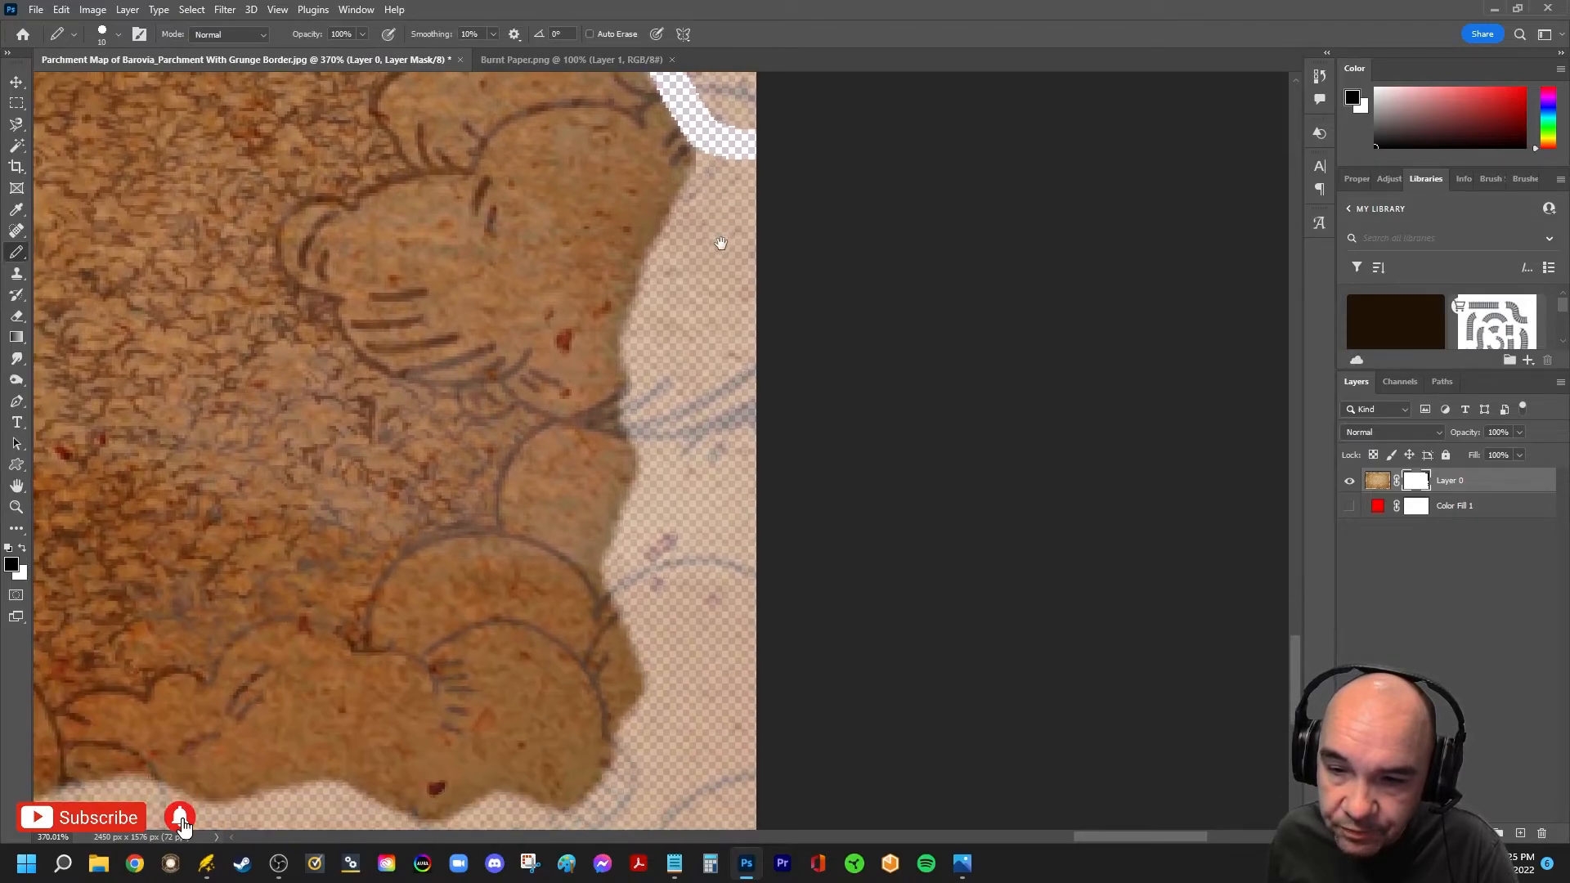
pyautogui.moveTo(655, 439); pyautogui.dragTo(636, 423)
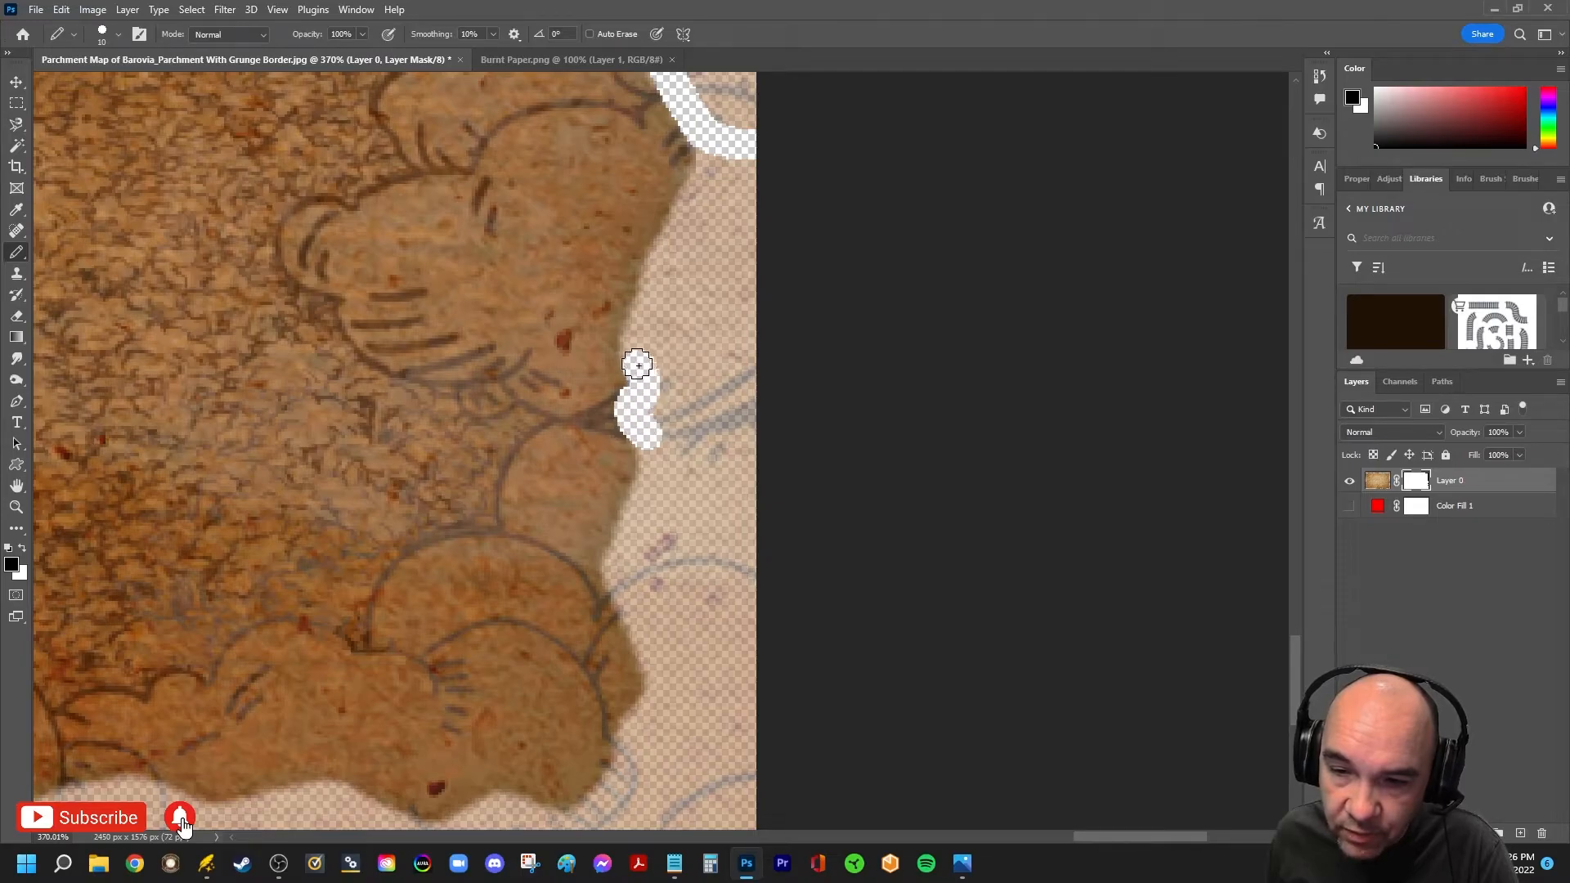
pyautogui.moveTo(635, 347); pyautogui.dragTo(706, 162)
pyautogui.scroll(-5, 670, 246)
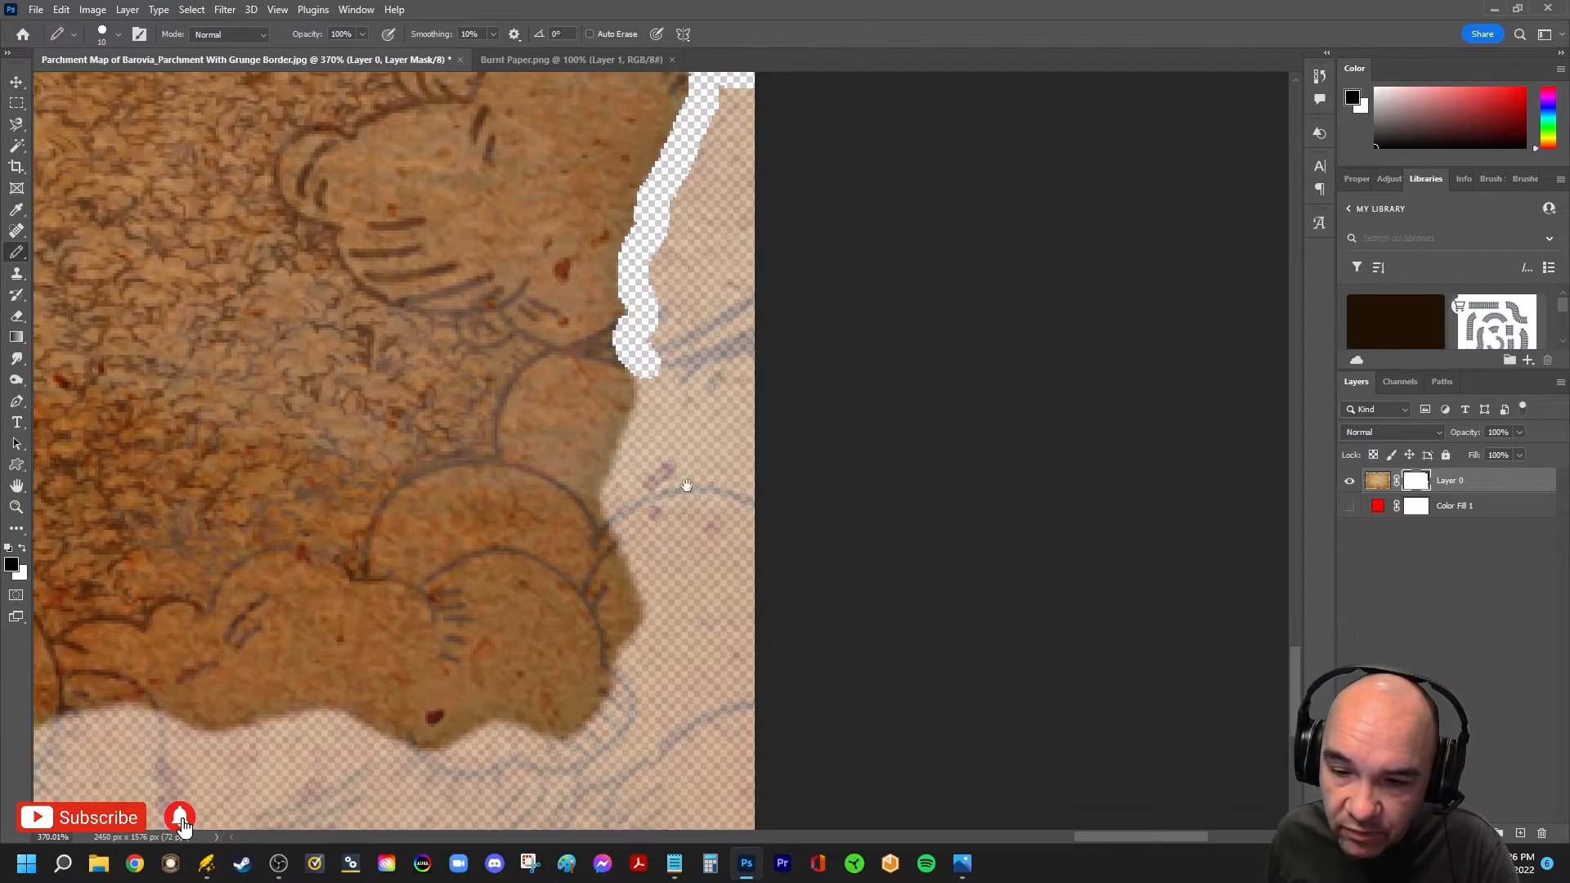
pyautogui.moveTo(591, 337); pyautogui.dragTo(631, 424)
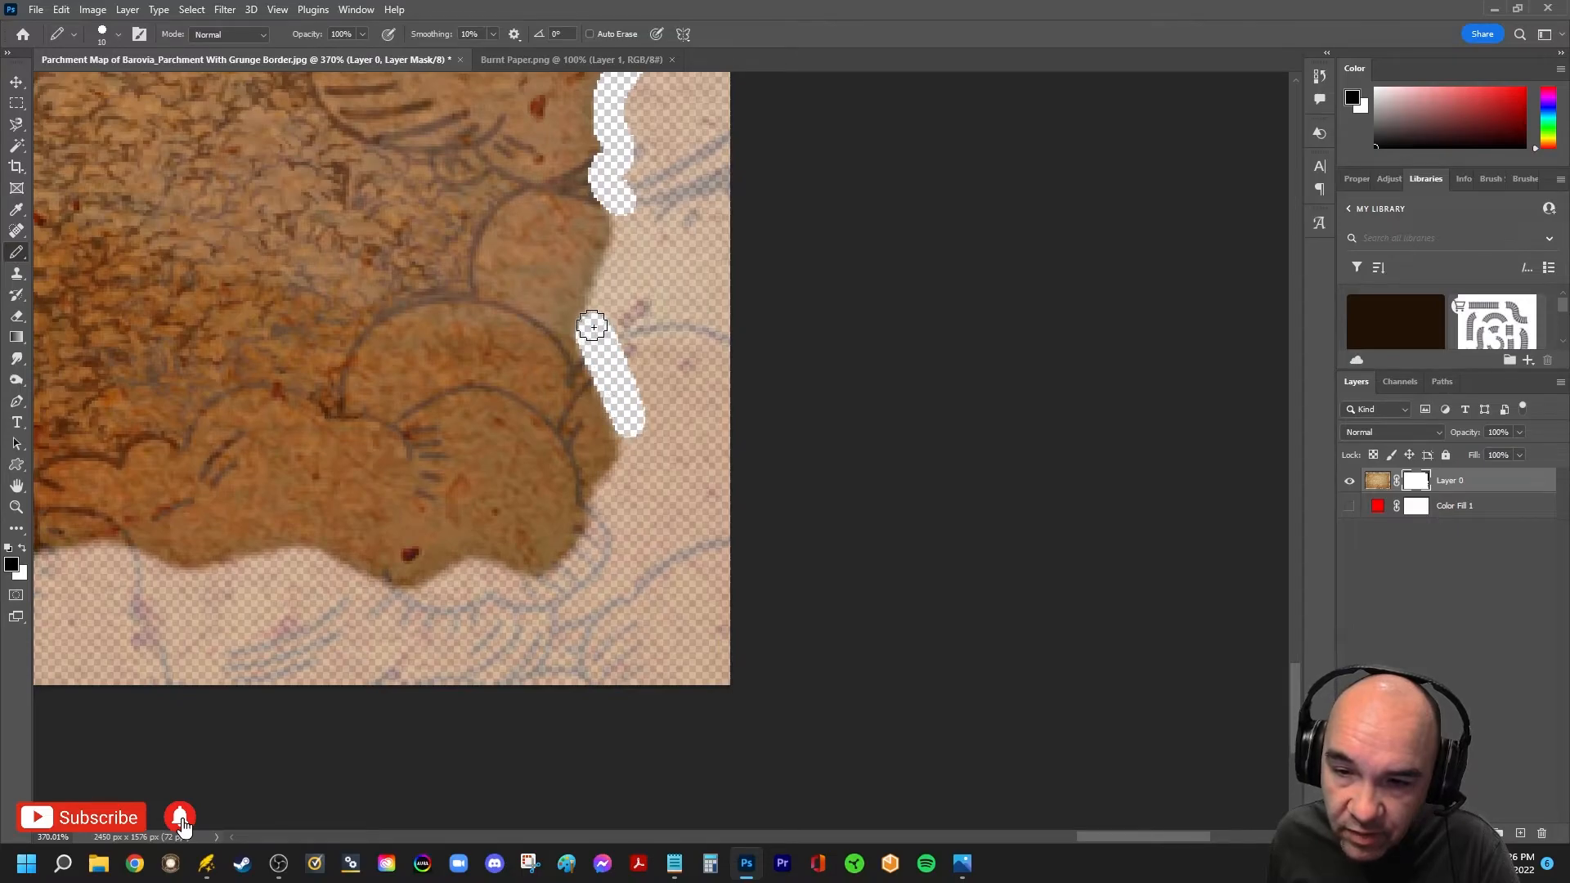
pyautogui.moveTo(600, 307); pyautogui.dragTo(624, 235)
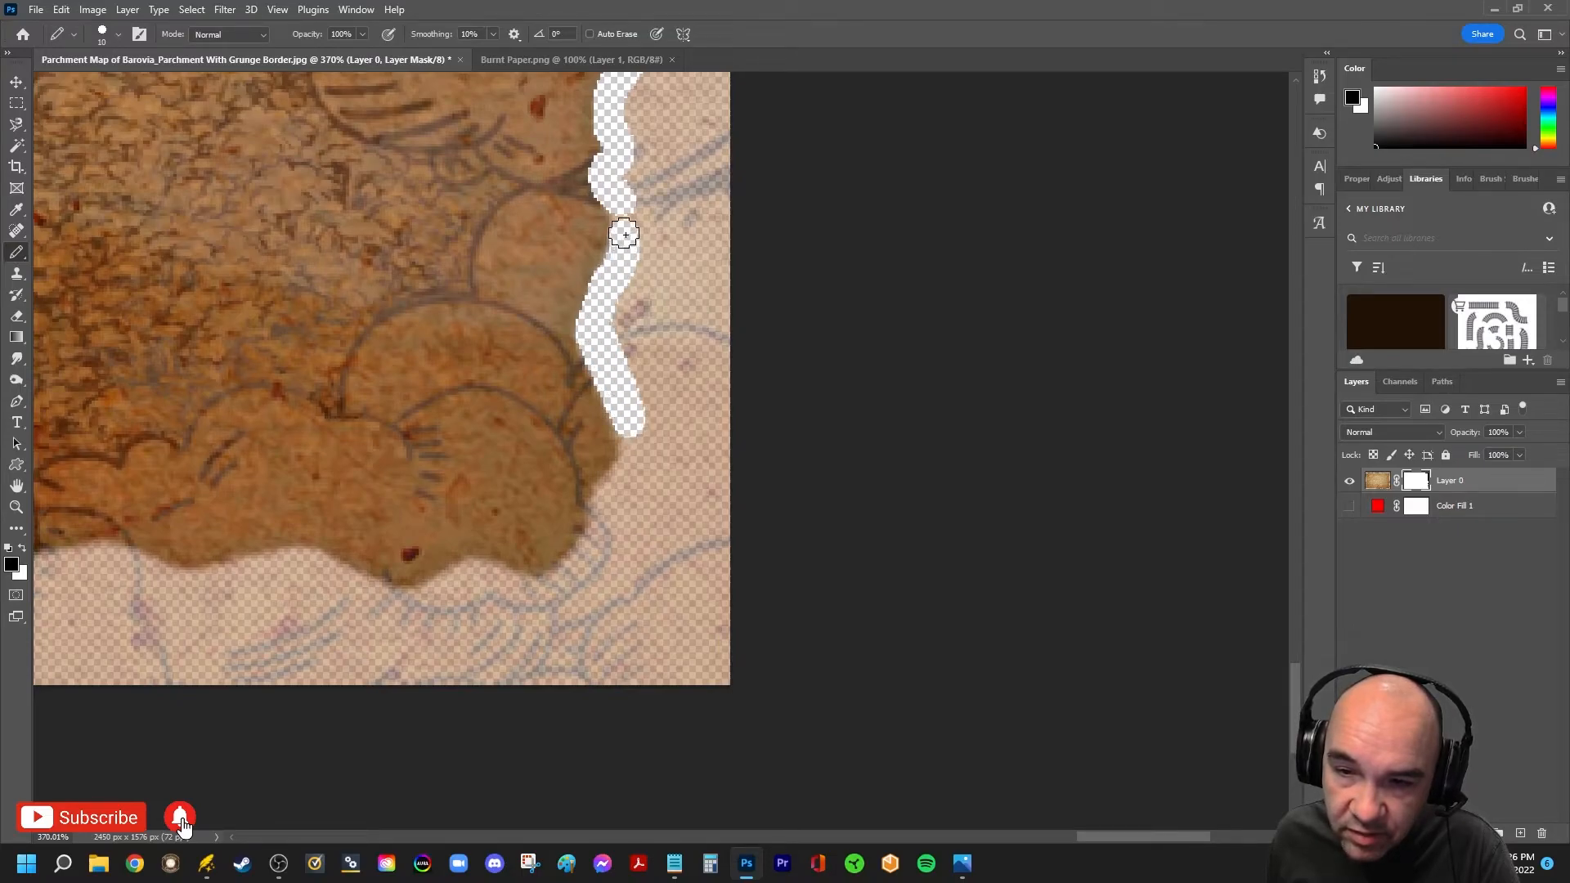
# Mask the border outside the torn edge around the map's southeast corner
pyautogui.scroll(-4, 658, 330)
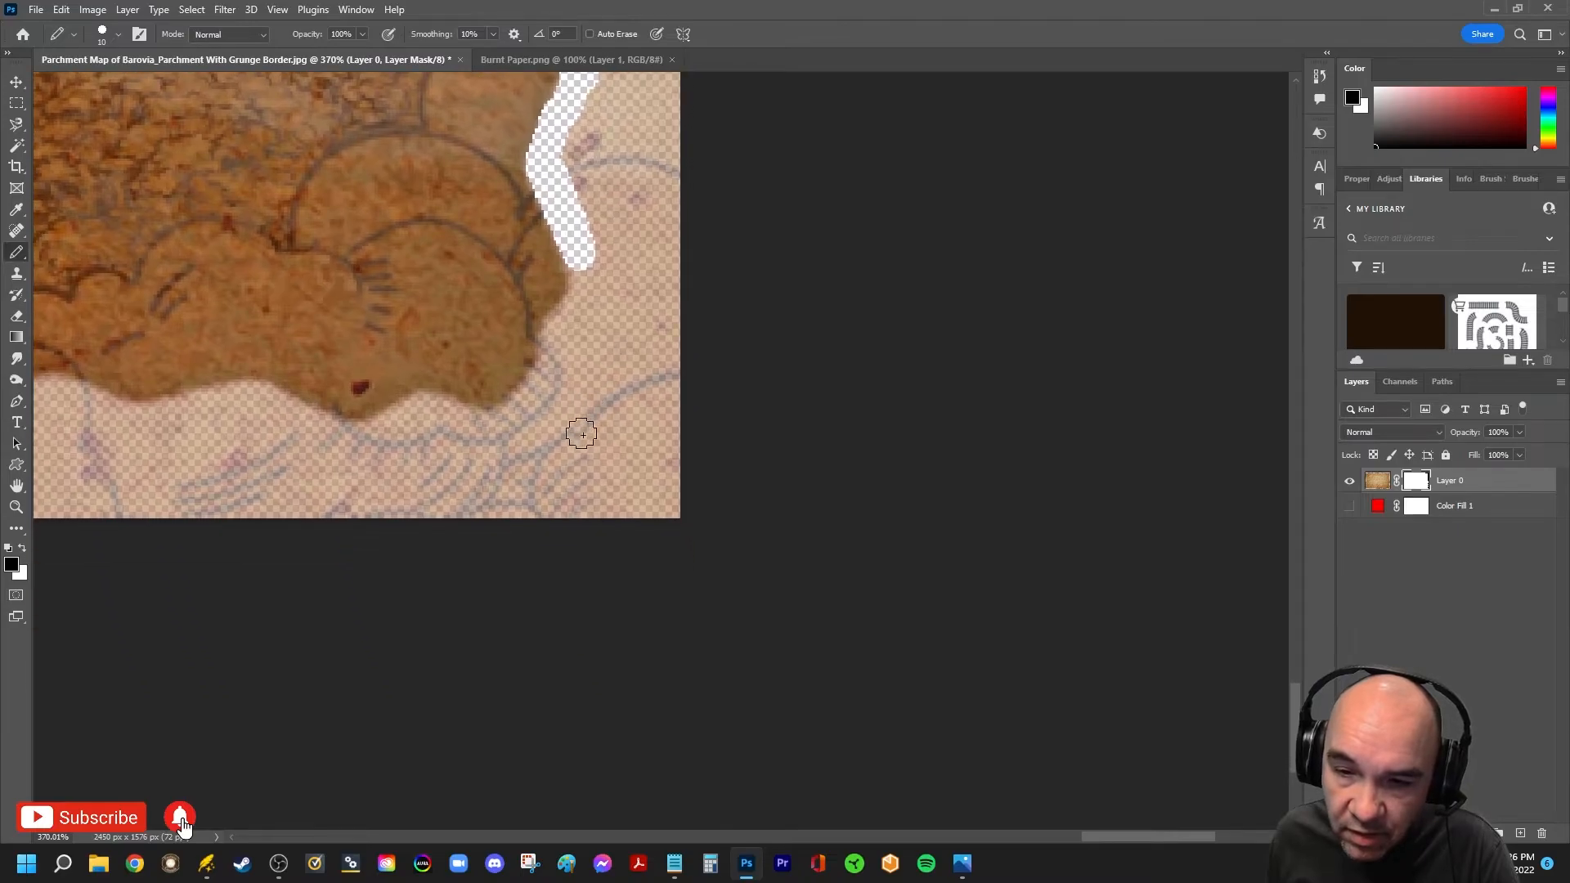
pyautogui.moveTo(509, 415)
pyautogui.mouseDown()
pyautogui.moveTo(579, 302)
pyautogui.moveTo(583, 260)
pyautogui.moveTo(578, 351)
pyautogui.moveTo(494, 474)
pyautogui.moveTo(509, 516)
pyautogui.moveTo(603, 514)
pyautogui.moveTo(527, 506)
pyautogui.moveTo(562, 424)
pyautogui.moveTo(530, 518)
pyautogui.moveTo(574, 422)
pyautogui.moveTo(590, 423)
pyautogui.moveTo(605, 479)
pyautogui.moveTo(578, 509)
pyautogui.mouseUp()
pyautogui.moveTo(582, 409)
pyautogui.mouseDown()
pyautogui.moveTo(624, 501)
pyautogui.moveTo(617, 427)
pyautogui.moveTo(657, 518)
pyautogui.moveTo(669, 460)
pyautogui.moveTo(620, 435)
pyautogui.moveTo(609, 341)
pyautogui.moveTo(645, 431)
pyautogui.moveTo(696, 472)
pyautogui.mouseUp()
pyautogui.moveTo(635, 382); pyautogui.dragTo(612, 303)
# Show the Color Fill 1 layer and mask the leftover border bits near the southeast corner
pyautogui.click(1350, 506)
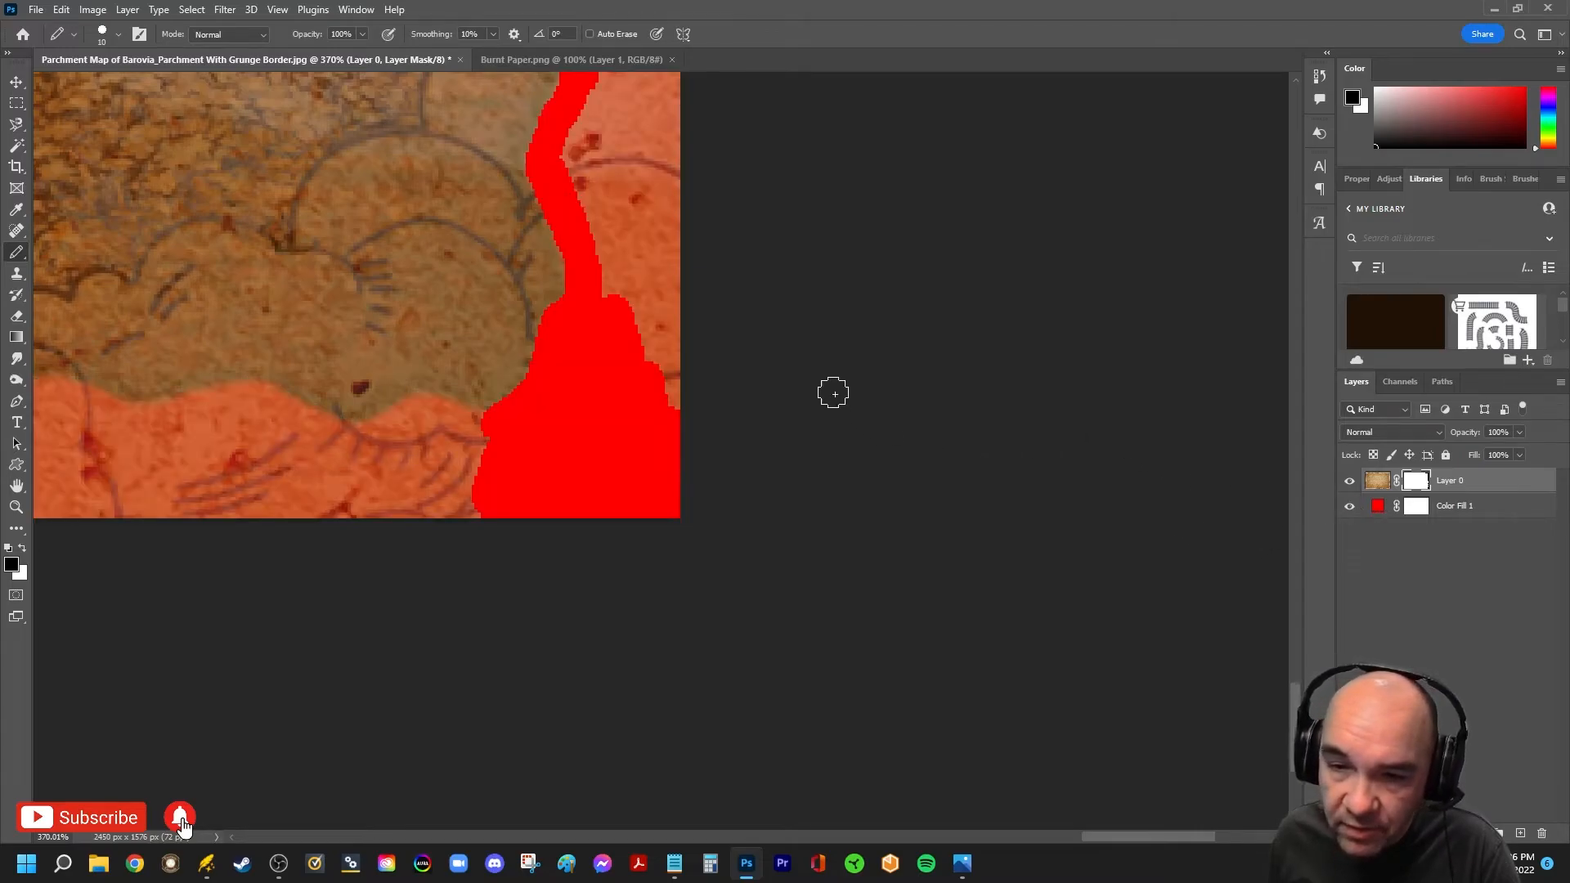
pyautogui.moveTo(668, 370); pyautogui.dragTo(632, 590)
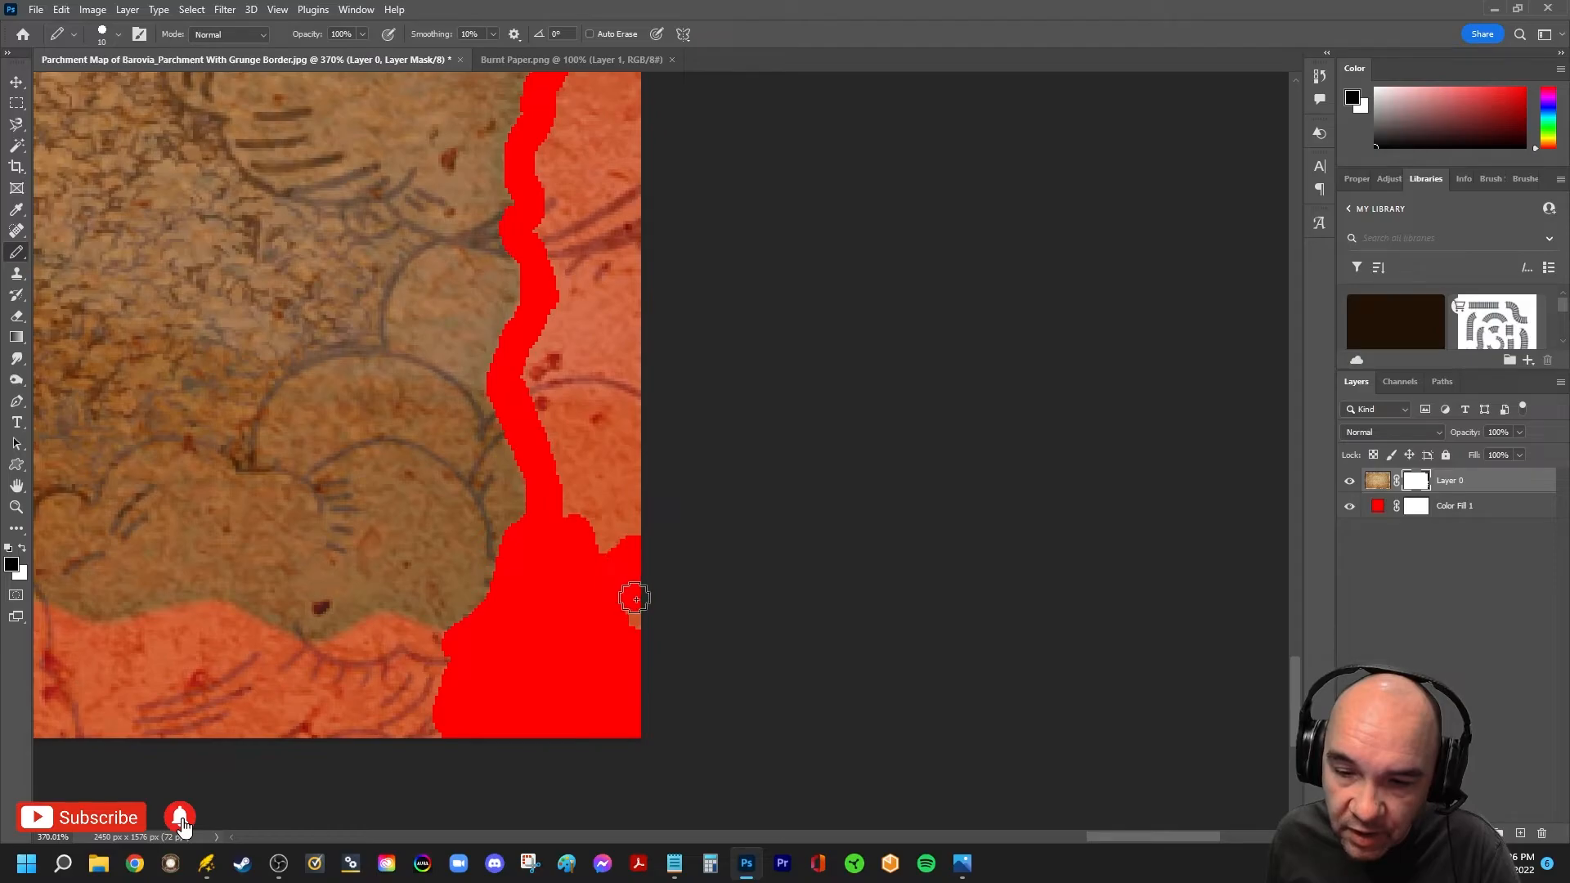
pyautogui.click(1350, 507)
pyautogui.click(1350, 507)
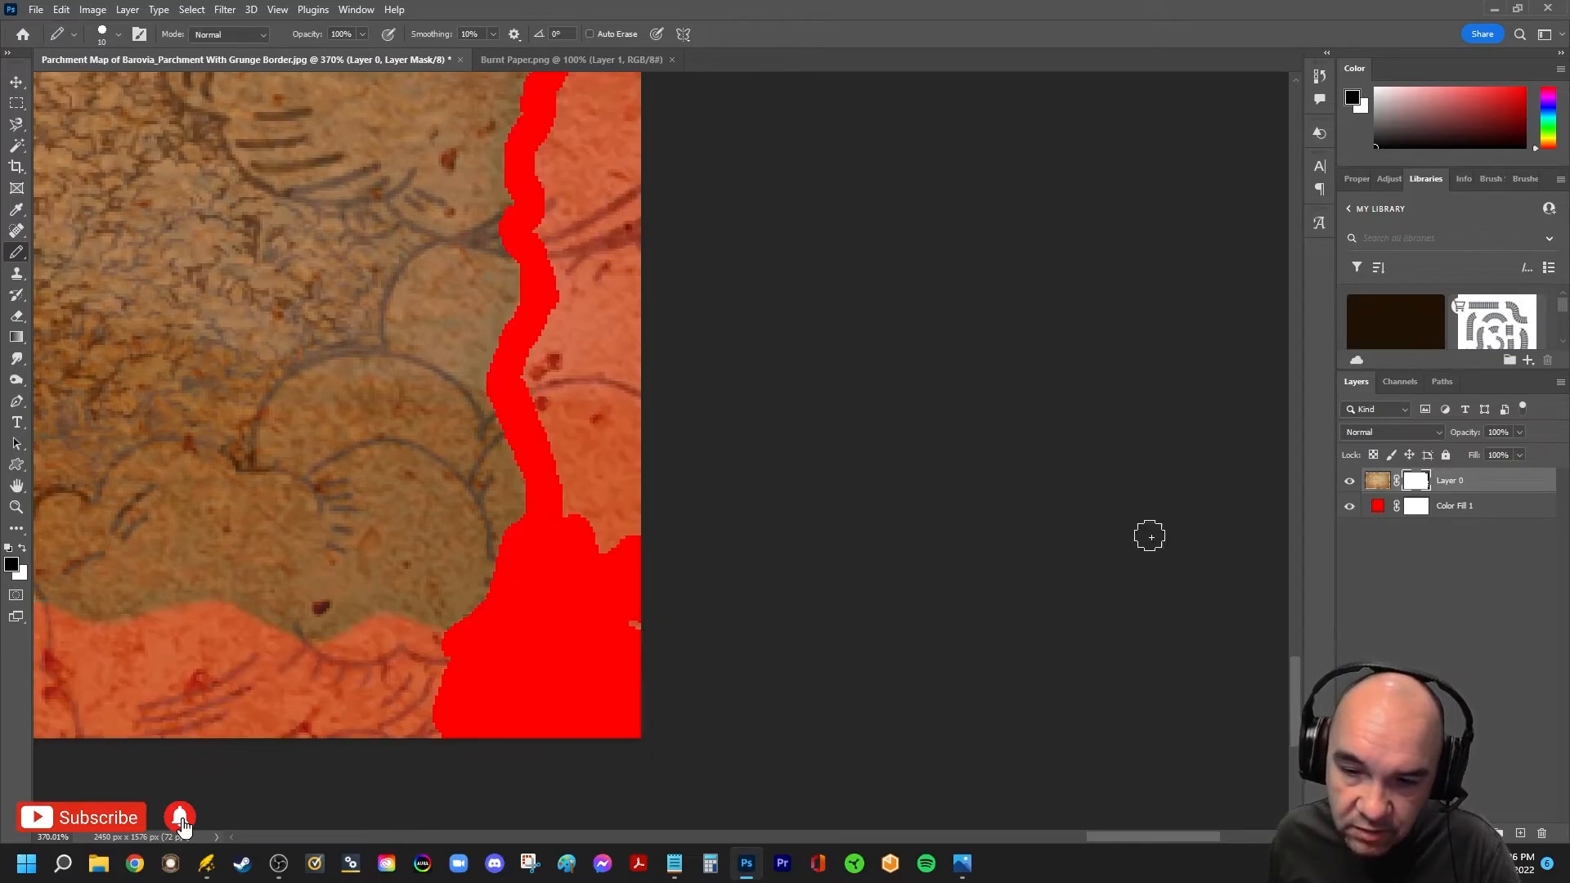
pyautogui.moveTo(614, 546)
pyautogui.mouseDown()
pyautogui.moveTo(644, 624)
pyautogui.moveTo(568, 515)
pyautogui.moveTo(595, 534)
pyautogui.moveTo(631, 488)
pyautogui.moveTo(646, 517)
pyautogui.moveTo(567, 484)
pyautogui.moveTo(532, 381)
pyautogui.moveTo(598, 485)
pyautogui.moveTo(645, 506)
pyautogui.moveTo(564, 372)
pyautogui.moveTo(647, 362)
pyautogui.moveTo(586, 315)
pyautogui.moveTo(579, 179)
pyautogui.moveTo(605, 177)
pyautogui.moveTo(645, 257)
pyautogui.moveTo(682, 572)
pyautogui.mouseUp()
# Enlarge the pencil to 35 px and mask the remaining east border strip from the southeast corner up to the Gates of Barovia label
pyautogui.press(']')
pyautogui.press(']')
pyautogui.press(']')
pyautogui.press(']')
pyautogui.press(']')
pyautogui.press('space')
pyautogui.moveTo(668, 514)
pyautogui.mouseDown()
pyautogui.moveTo(611, 488)
pyautogui.moveTo(655, 351)
pyautogui.mouseUp()
pyautogui.press('space')
pyautogui.moveTo(721, 437); pyautogui.dragTo(751, 615)
pyautogui.moveTo(572, 210)
pyautogui.mouseDown()
pyautogui.moveTo(610, 311)
pyautogui.moveTo(666, 445)
pyautogui.mouseUp()
pyautogui.press('space')
pyautogui.moveTo(694, 205)
pyautogui.mouseDown()
pyautogui.moveTo(673, 689)
pyautogui.moveTo(567, 434)
pyautogui.moveTo(617, 449)
pyautogui.moveTo(670, 427)
pyautogui.moveTo(620, 601)
pyautogui.mouseUp()
pyautogui.press('space')
pyautogui.moveTo(538, 572)
pyautogui.mouseDown()
pyautogui.moveTo(545, 545)
pyautogui.moveTo(605, 544)
pyautogui.moveTo(584, 293)
pyautogui.moveTo(624, 262)
pyautogui.moveTo(666, 526)
pyautogui.moveTo(610, 499)
pyautogui.moveTo(616, 455)
pyautogui.moveTo(596, 420)
pyautogui.moveTo(611, 297)
pyautogui.moveTo(655, 199)
pyautogui.mouseUp()
pyautogui.press('space')
pyautogui.press('space')
pyautogui.moveTo(687, 303)
pyautogui.mouseDown()
pyautogui.moveTo(719, 618)
pyautogui.moveTo(704, 682)
pyautogui.mouseUp()
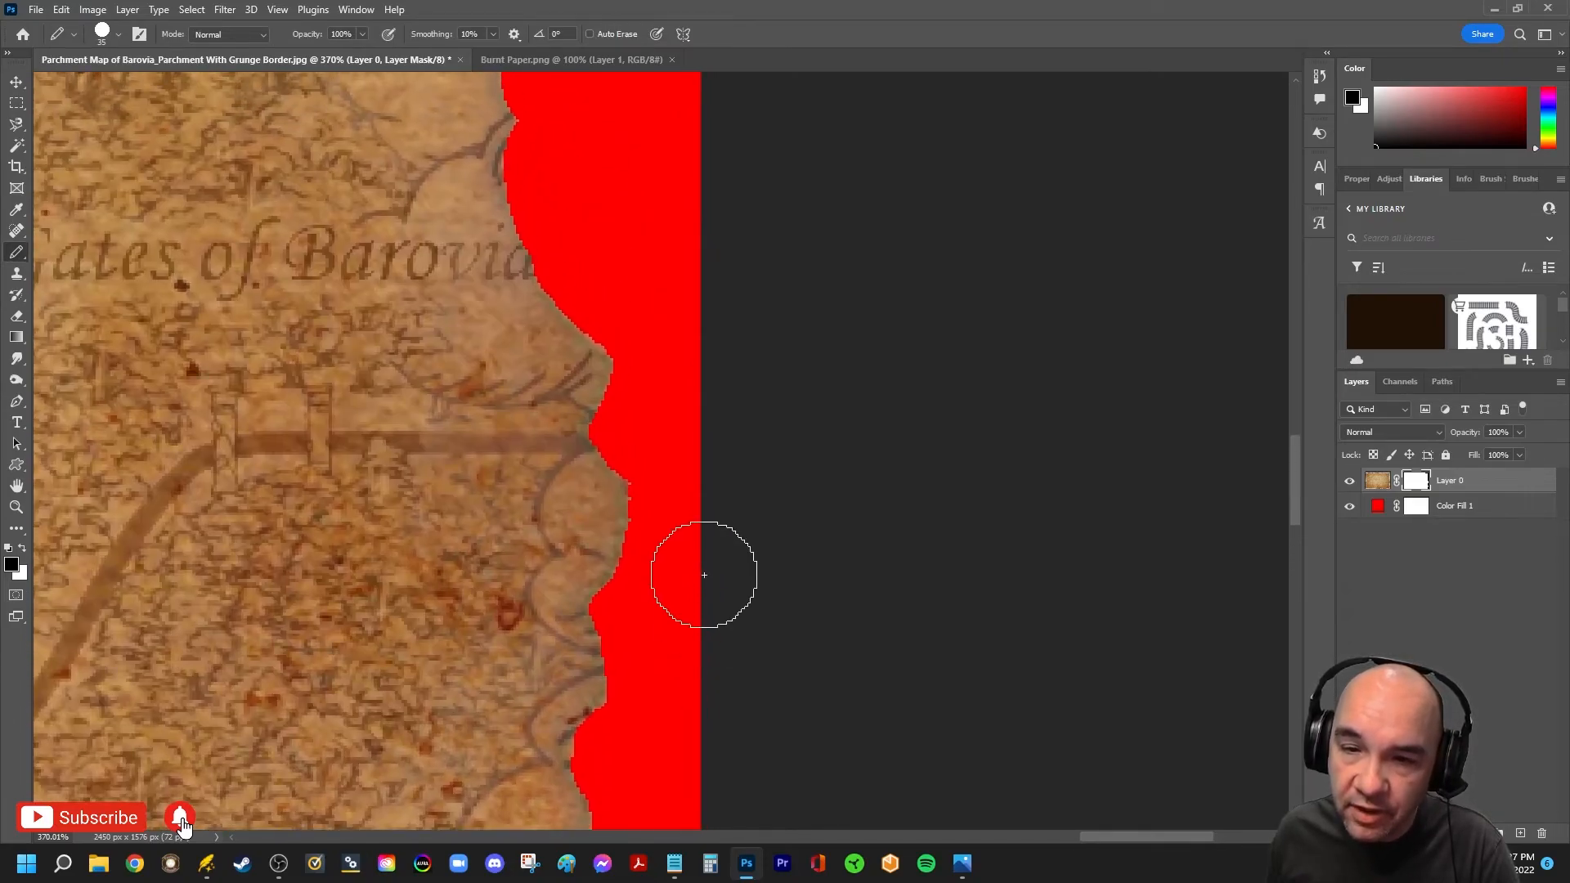
# Check the masked east border against the whole map and hide the Color Fill 1 layer
pyautogui.scroll(-2, 701, 589)
pyautogui.scroll(-8, 706, 585)
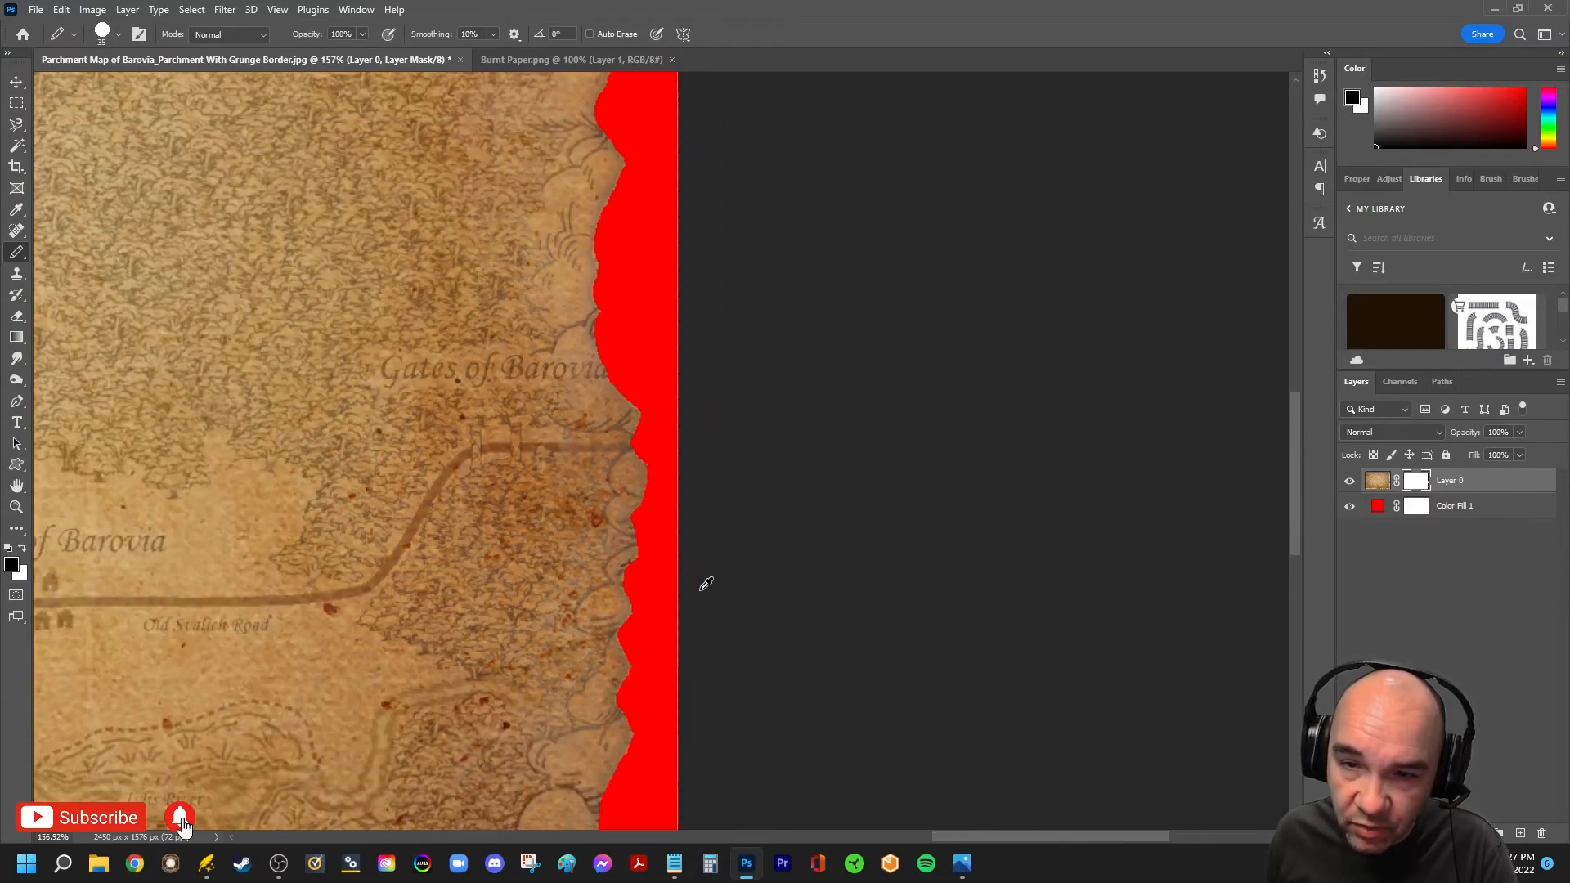
pyautogui.scroll(-3, 706, 587)
pyautogui.press('space')
pyautogui.moveTo(537, 510)
pyautogui.mouseDown()
pyautogui.moveTo(567, 543)
pyautogui.moveTo(674, 529)
pyautogui.mouseUp()
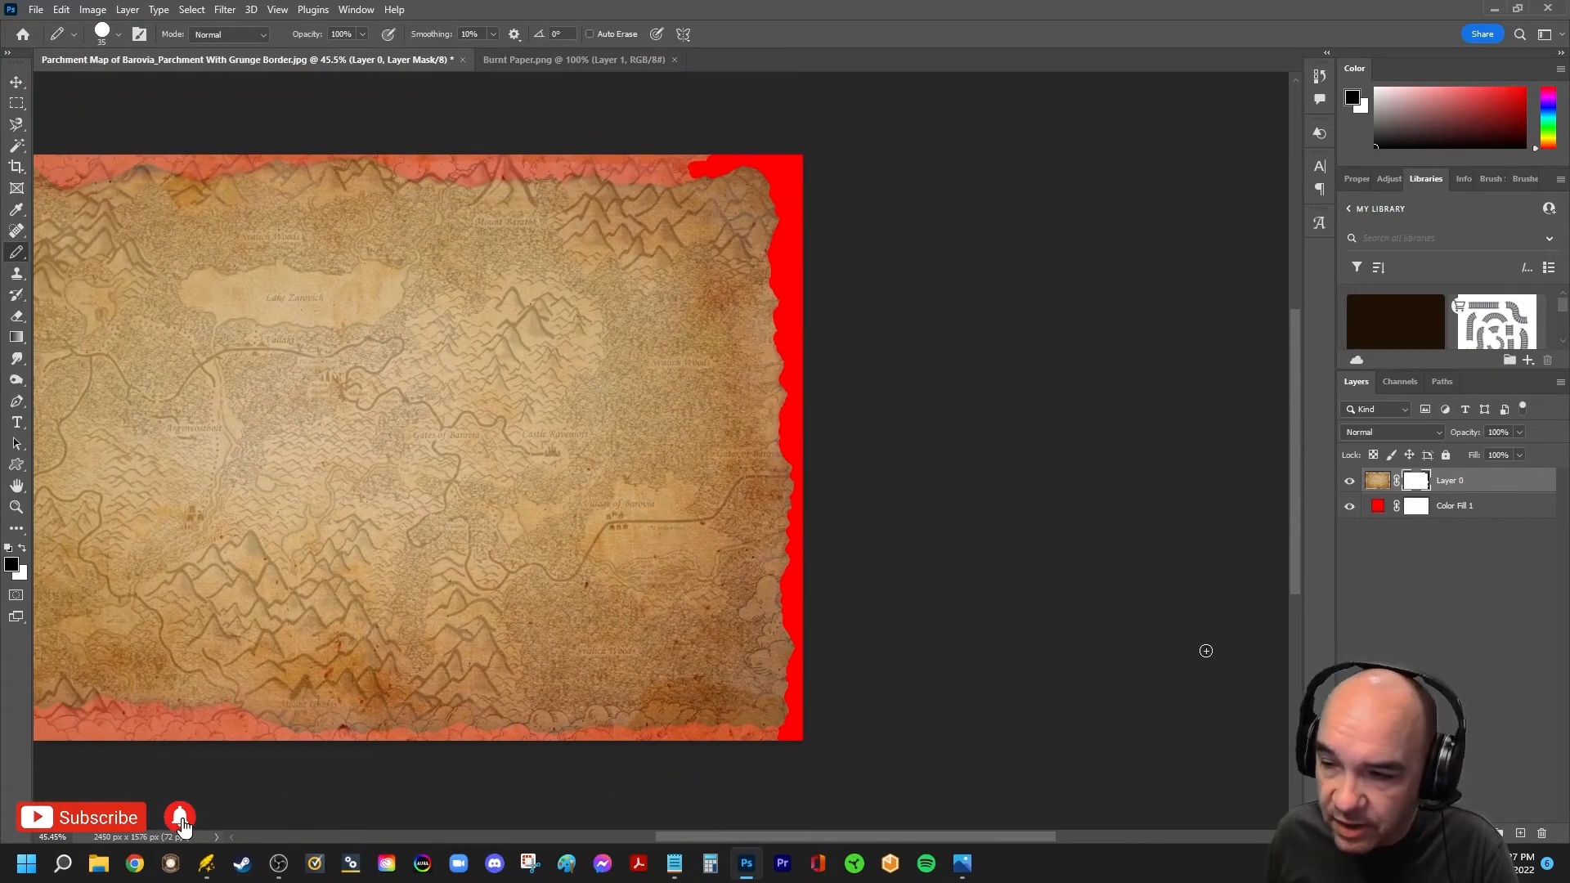
pyautogui.click(1350, 507)
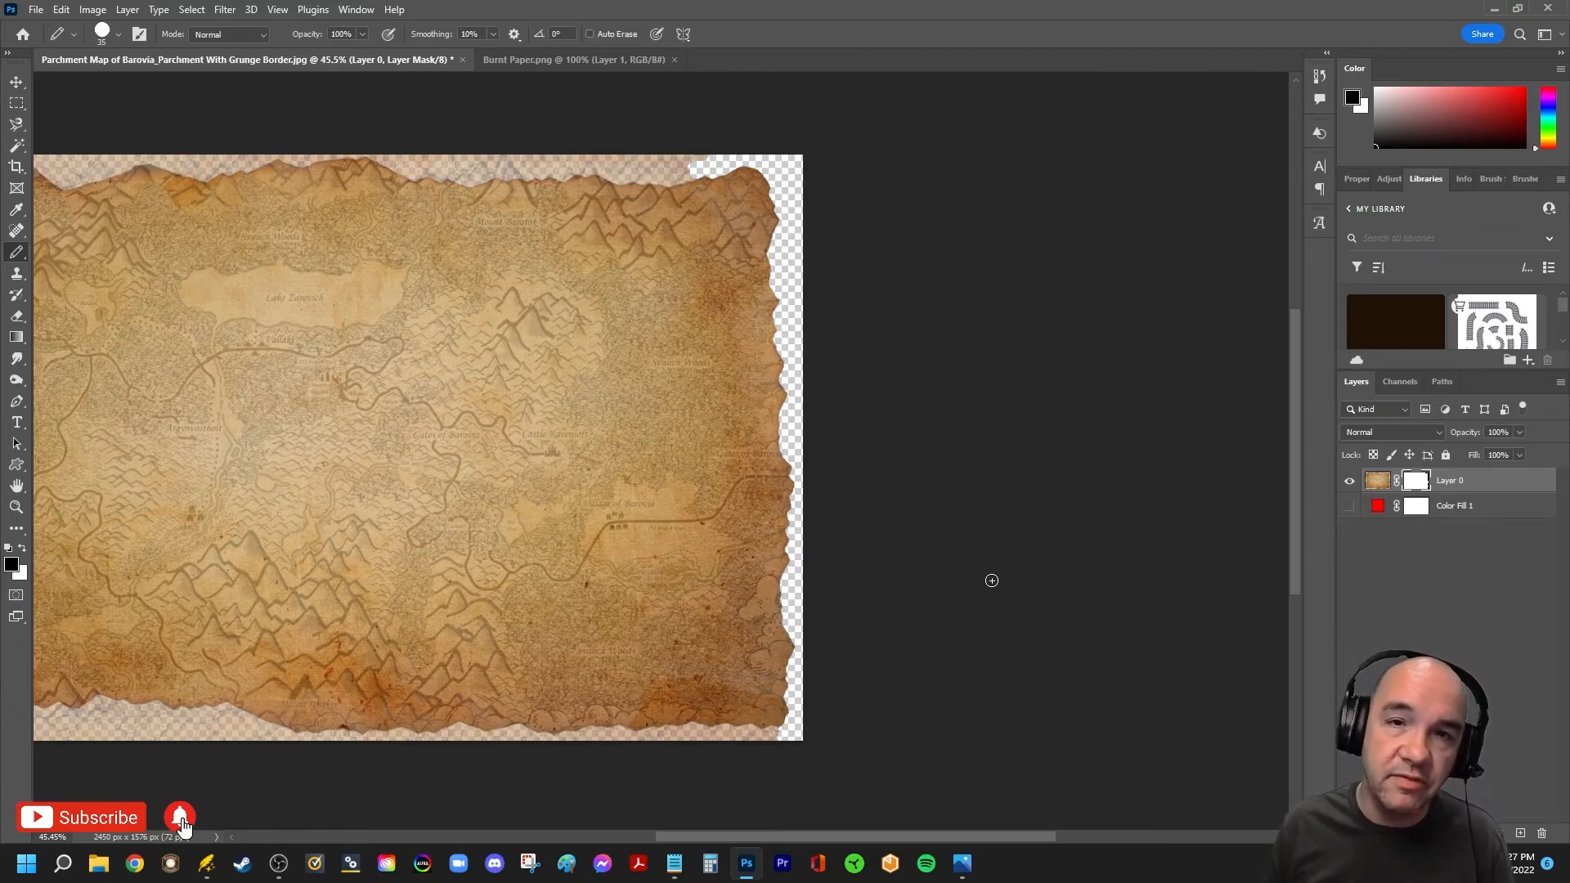
# View the full map, and switch to the Photos app to compare it with Parchment Map of Barovia.png
pyautogui.moveTo(449, 441); pyautogui.dragTo(711, 440)
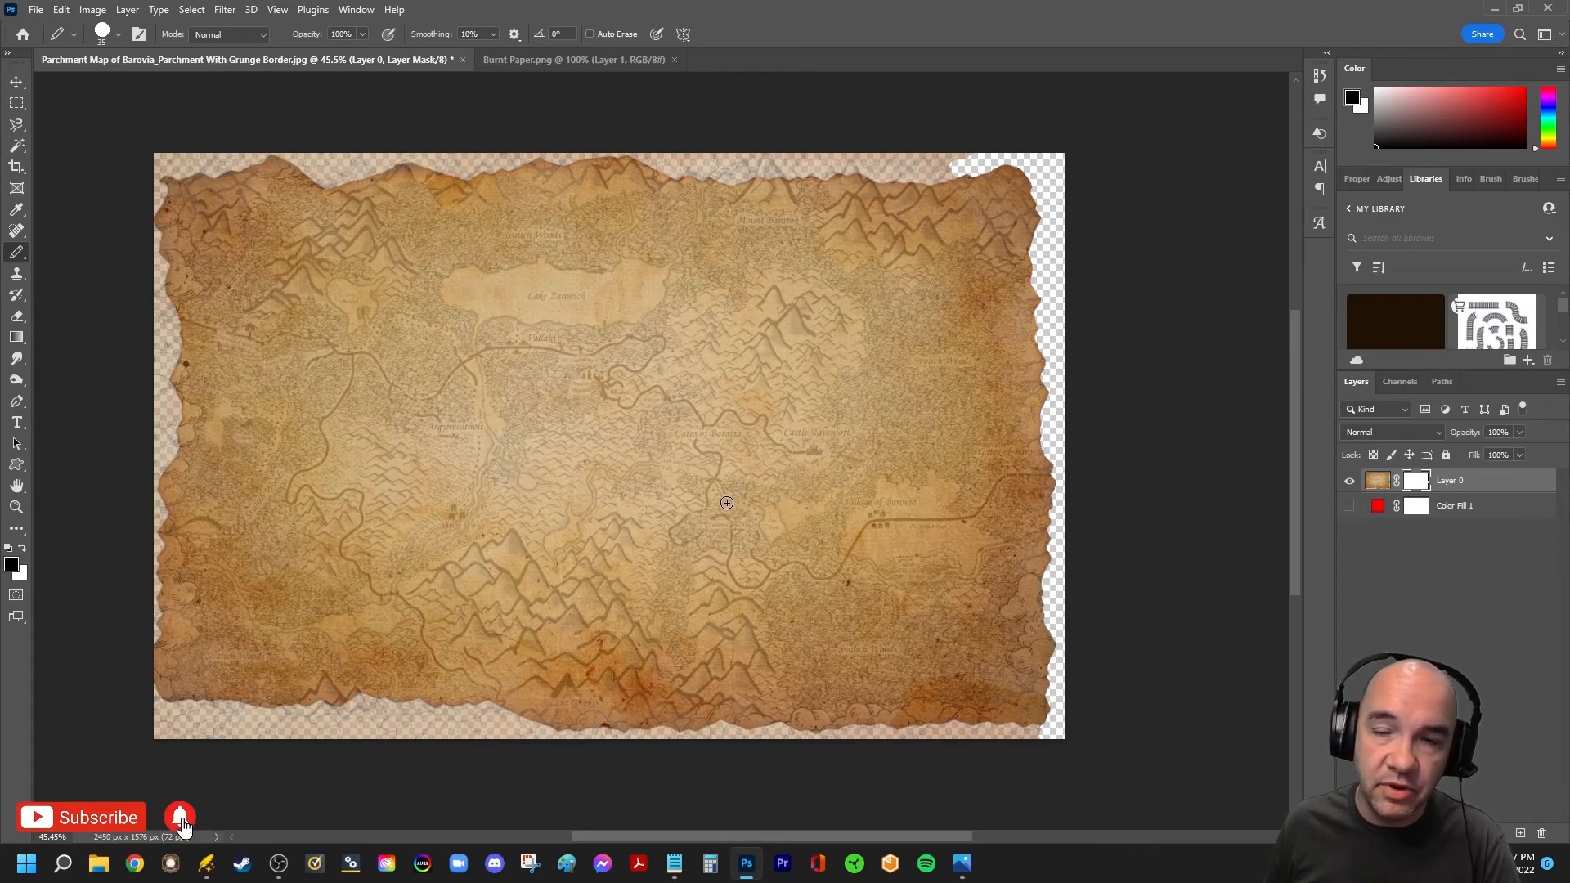
pyautogui.click(959, 875)
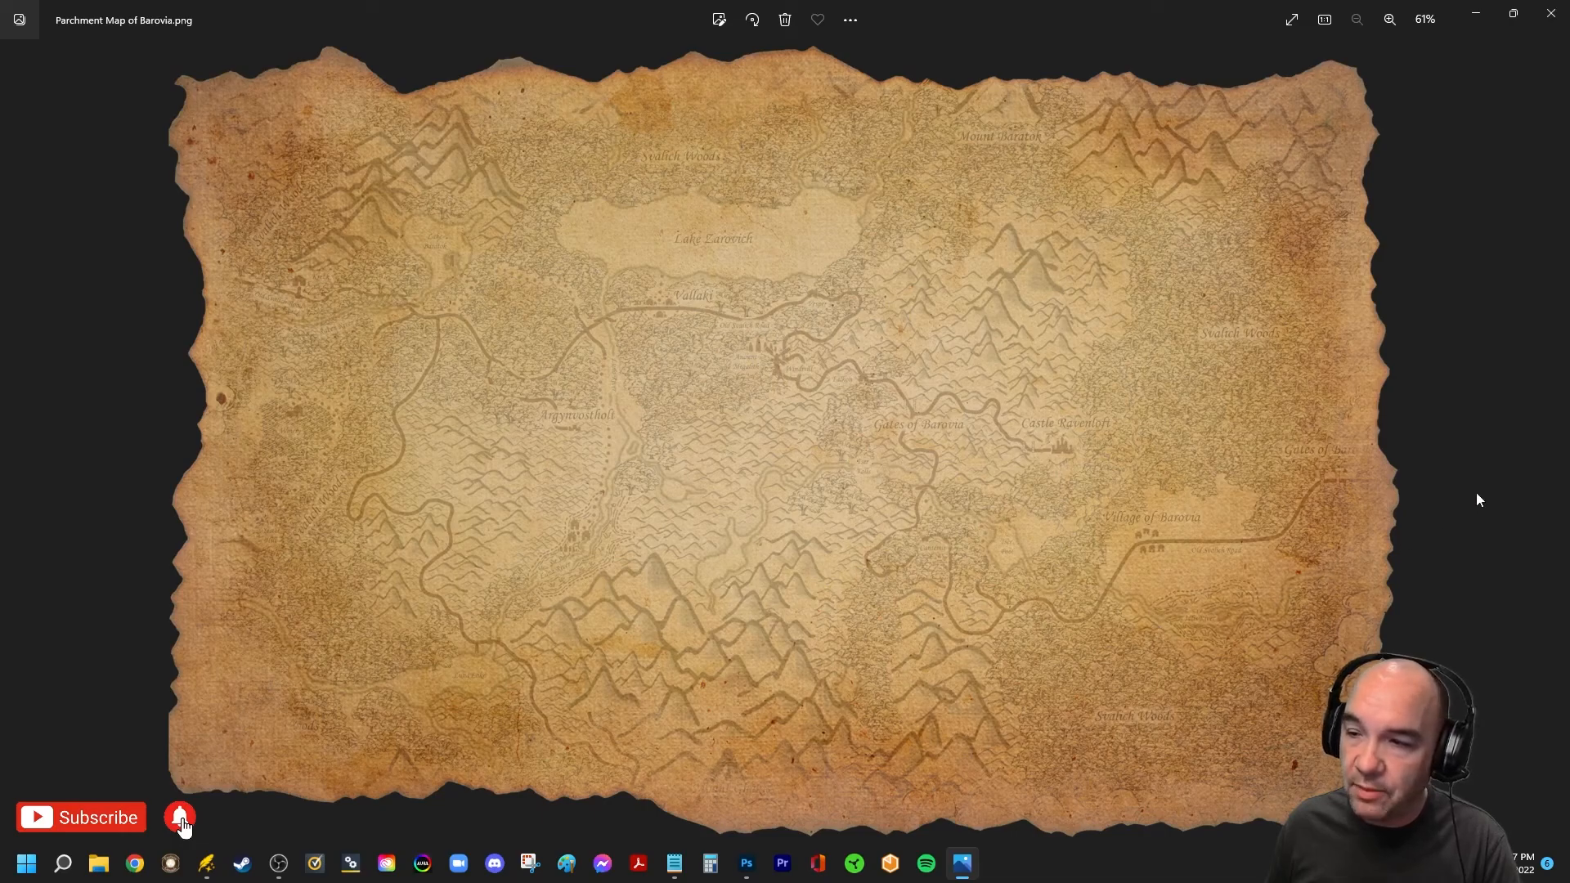